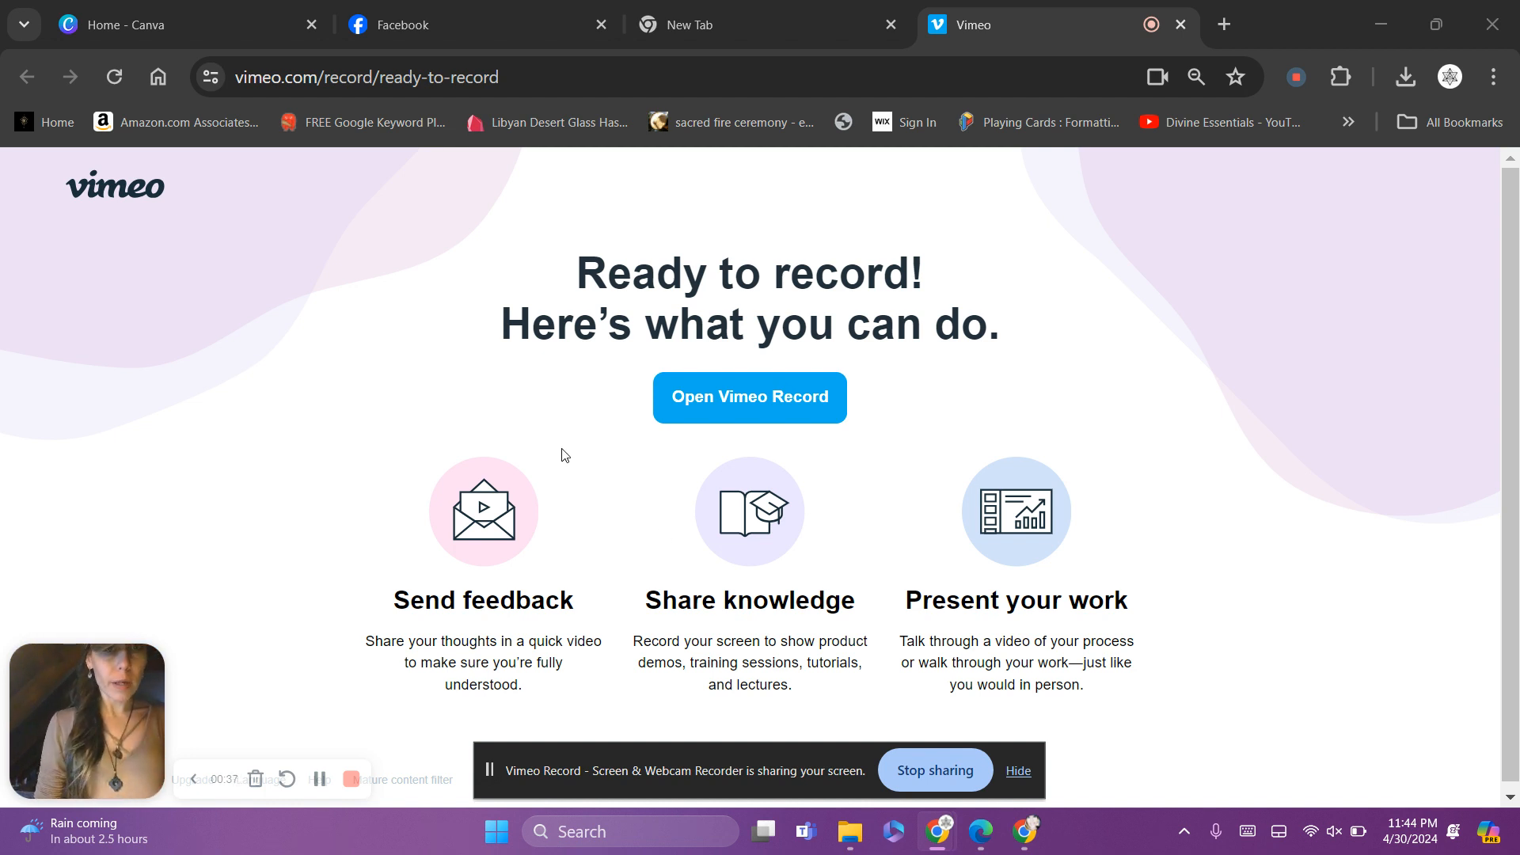
Switch from the Vimeo recording page to the Divine Essentials Facebook profile
{"action": "left_click", "coordinate": [462, 8]}
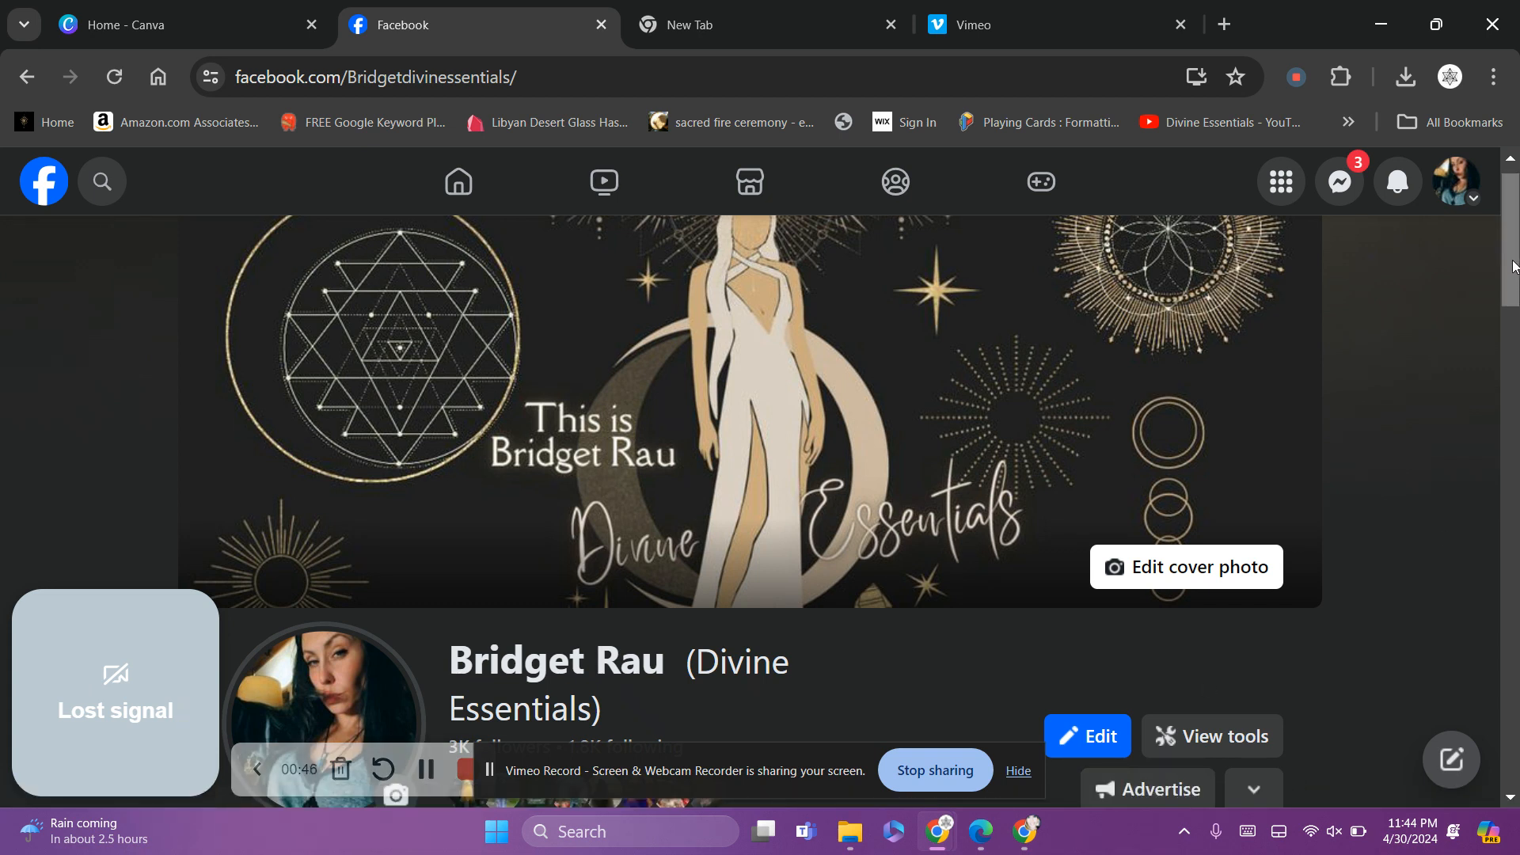
Go to the Page's Events section through the More menu
{"action": "scroll", "coordinate": [1510, 269], "scroll_direction": "down", "scroll_amount": 5}
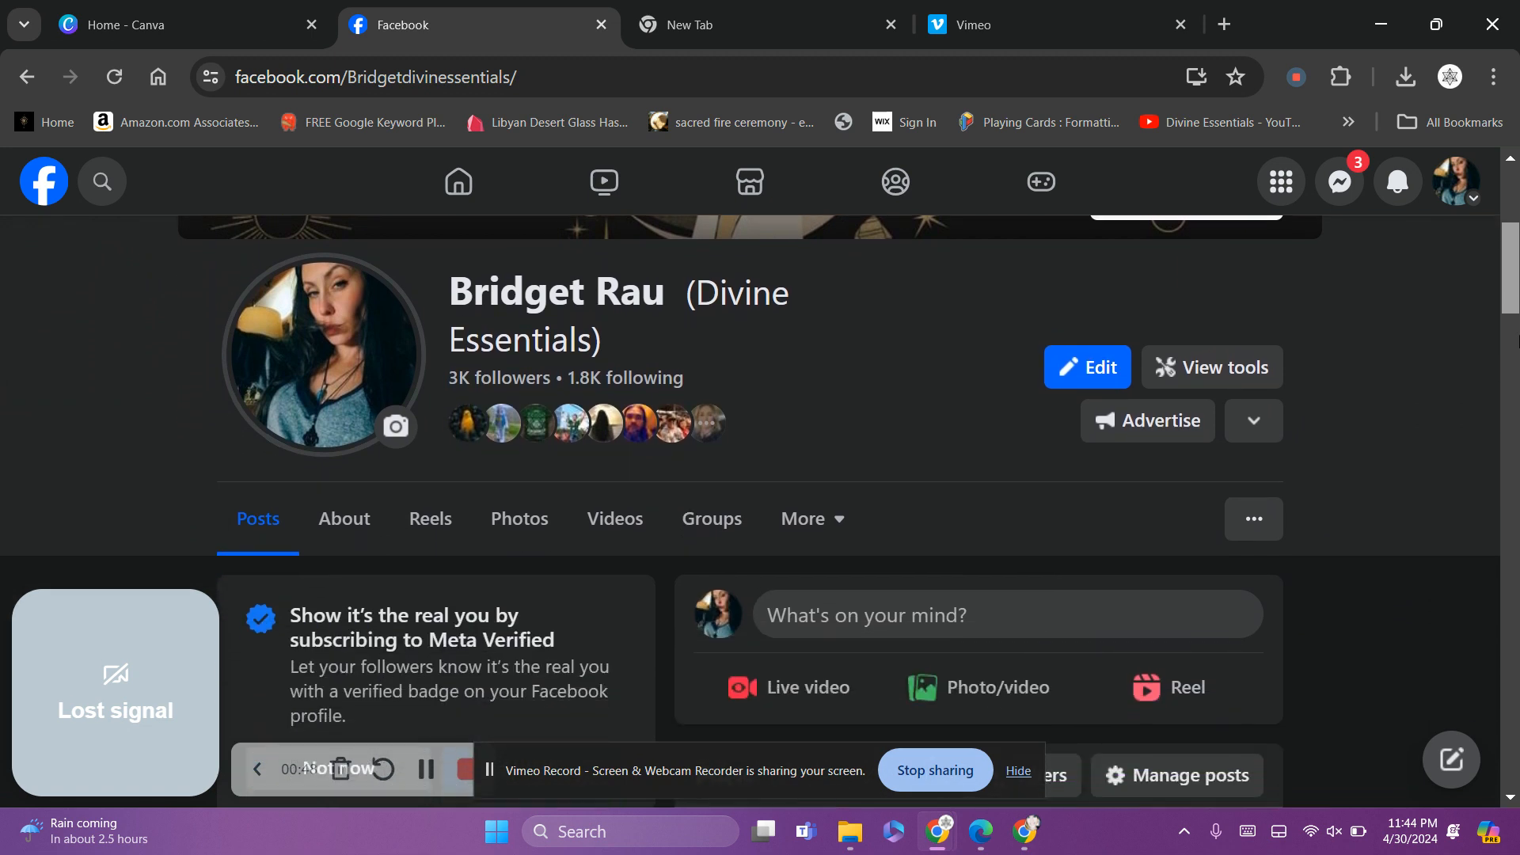
{"action": "scroll", "coordinate": [750, 507], "scroll_direction": "down", "scroll_amount": 2}
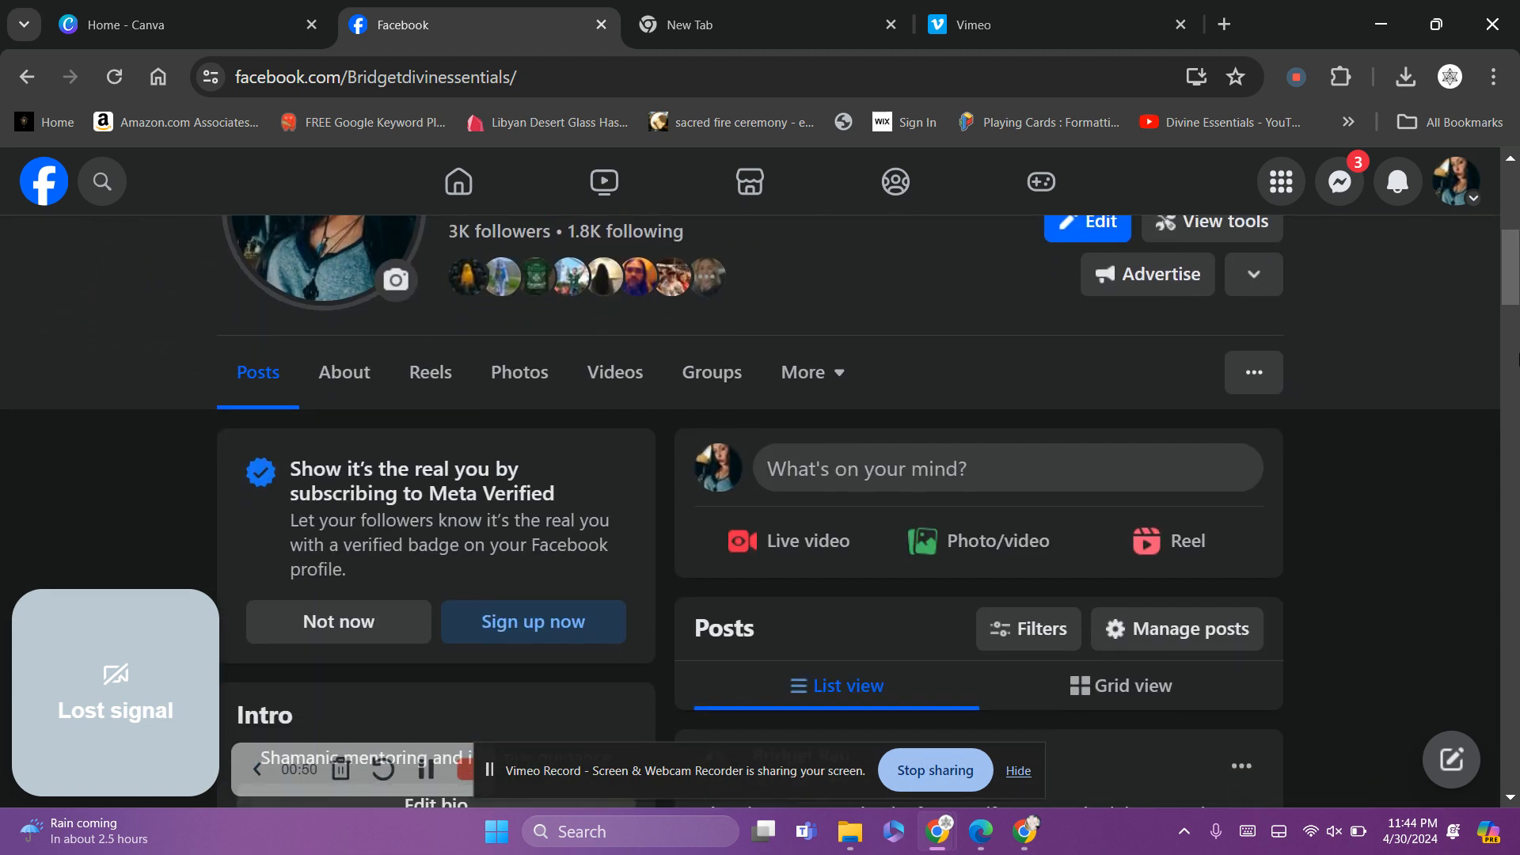
{"action": "left_click", "coordinate": [807, 375]}
{"action": "left_click", "coordinate": [818, 436]}
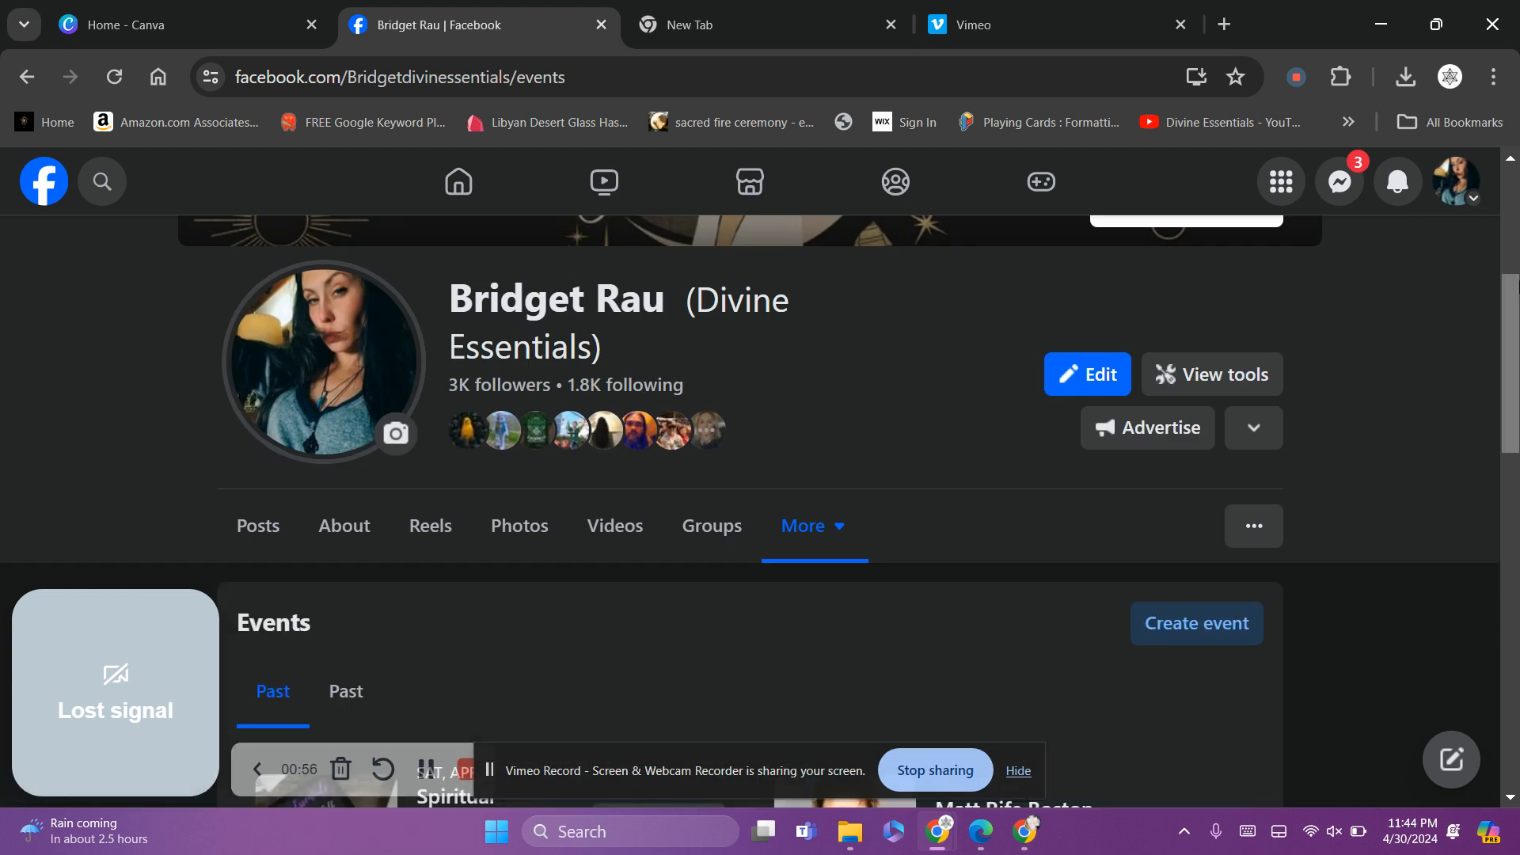
Show the Page's past hosted events and scroll back to entries from spring 2018
{"action": "scroll", "coordinate": [1257, 466], "scroll_direction": "down", "scroll_amount": 7}
{"action": "scroll", "coordinate": [570, 495], "scroll_direction": "up", "scroll_amount": 3}
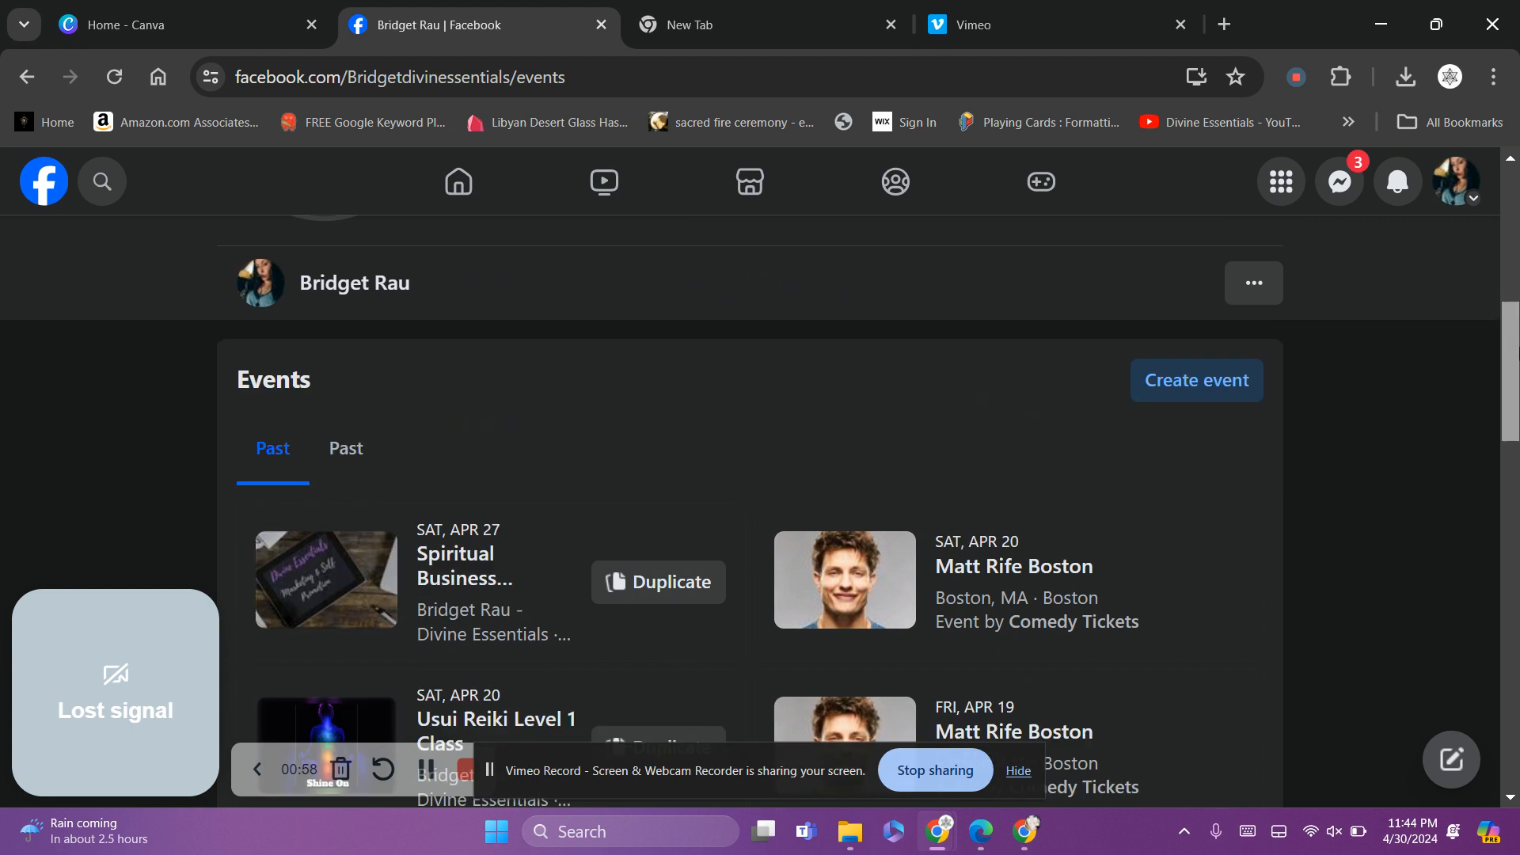
{"action": "left_click", "coordinate": [343, 512]}
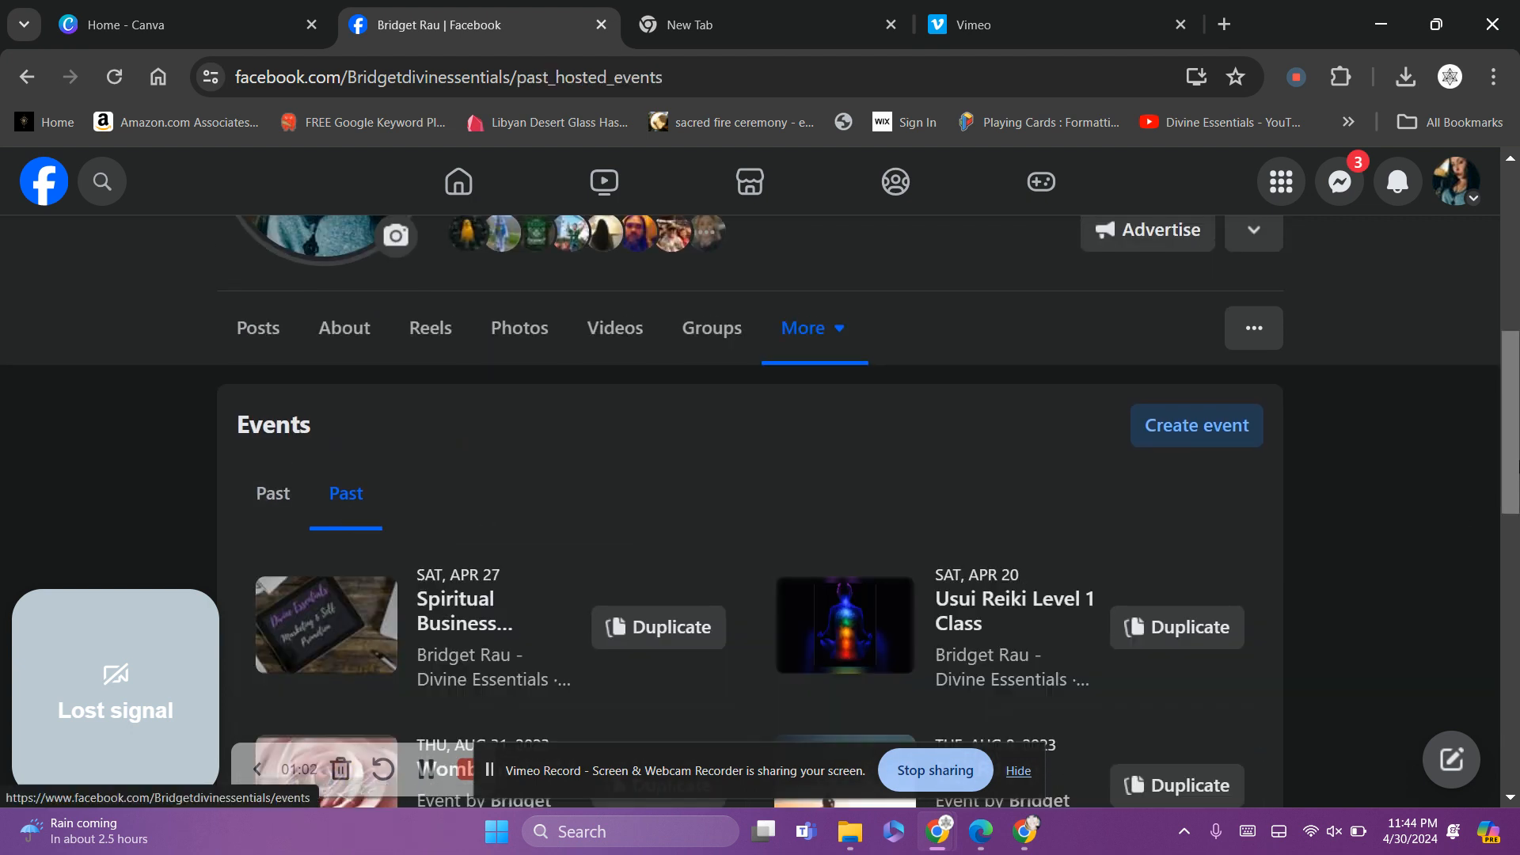
{"action": "scroll", "coordinate": [1020, 576], "scroll_direction": "down", "scroll_amount": 3}
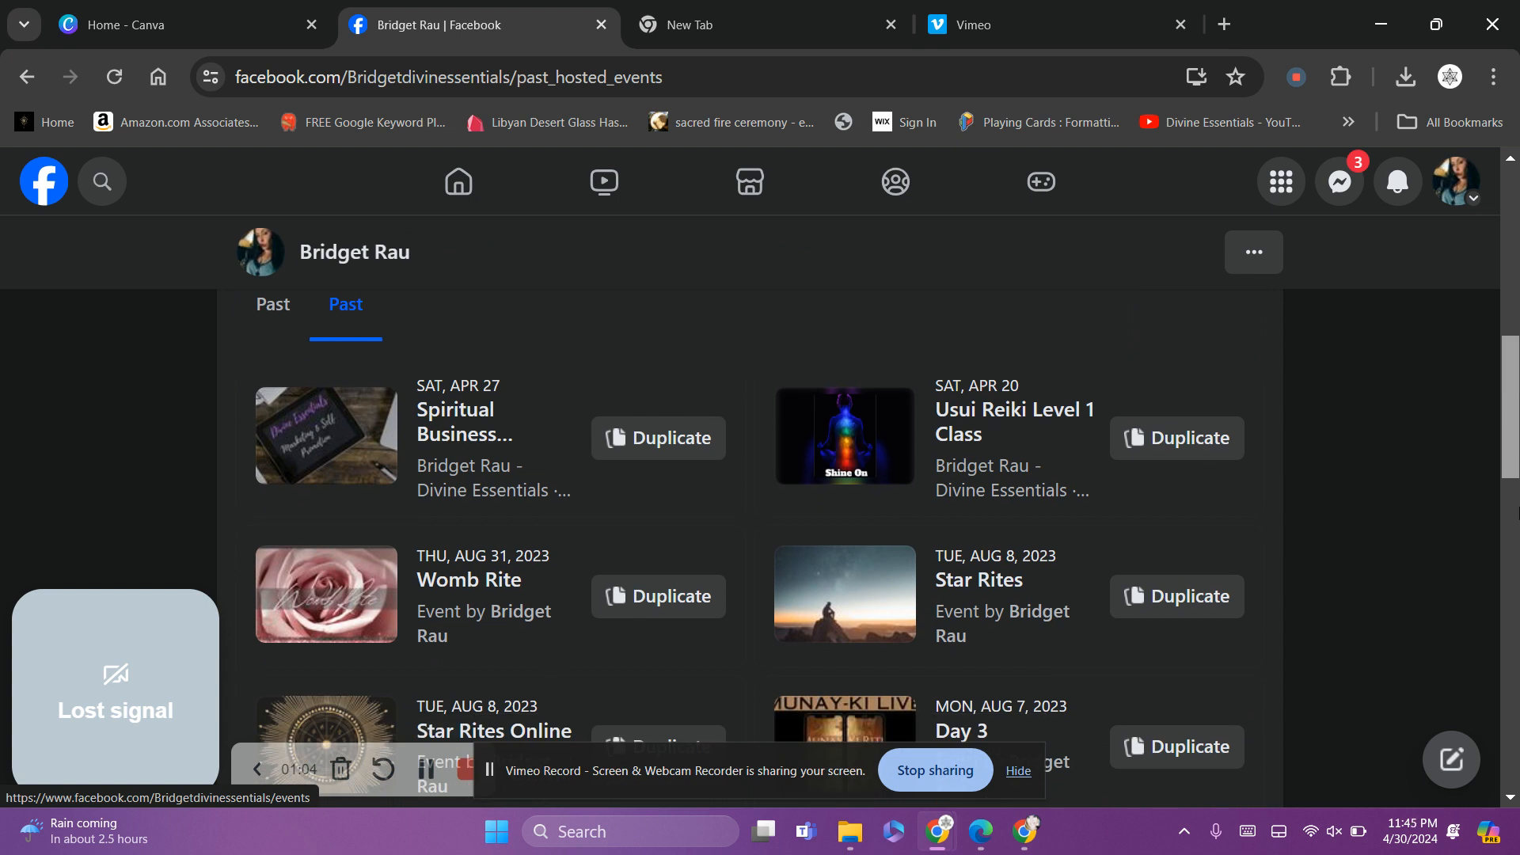
{"action": "scroll", "coordinate": [886, 547], "scroll_direction": "down", "scroll_amount": 2}
{"action": "scroll", "coordinate": [887, 546], "scroll_direction": "down", "scroll_amount": 5}
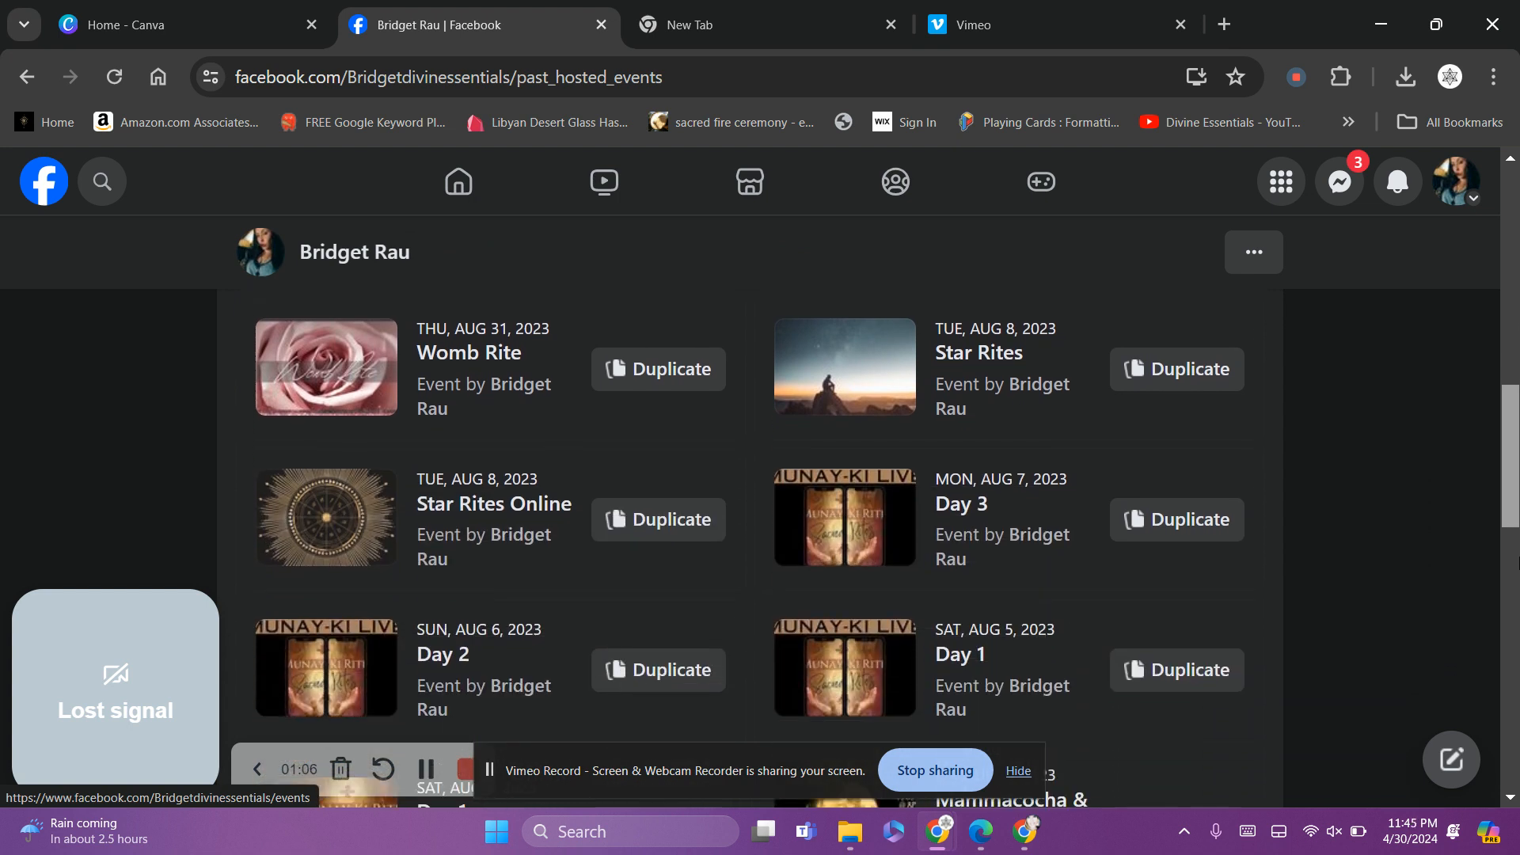
{"action": "scroll", "coordinate": [887, 546], "scroll_direction": "down", "scroll_amount": 6}
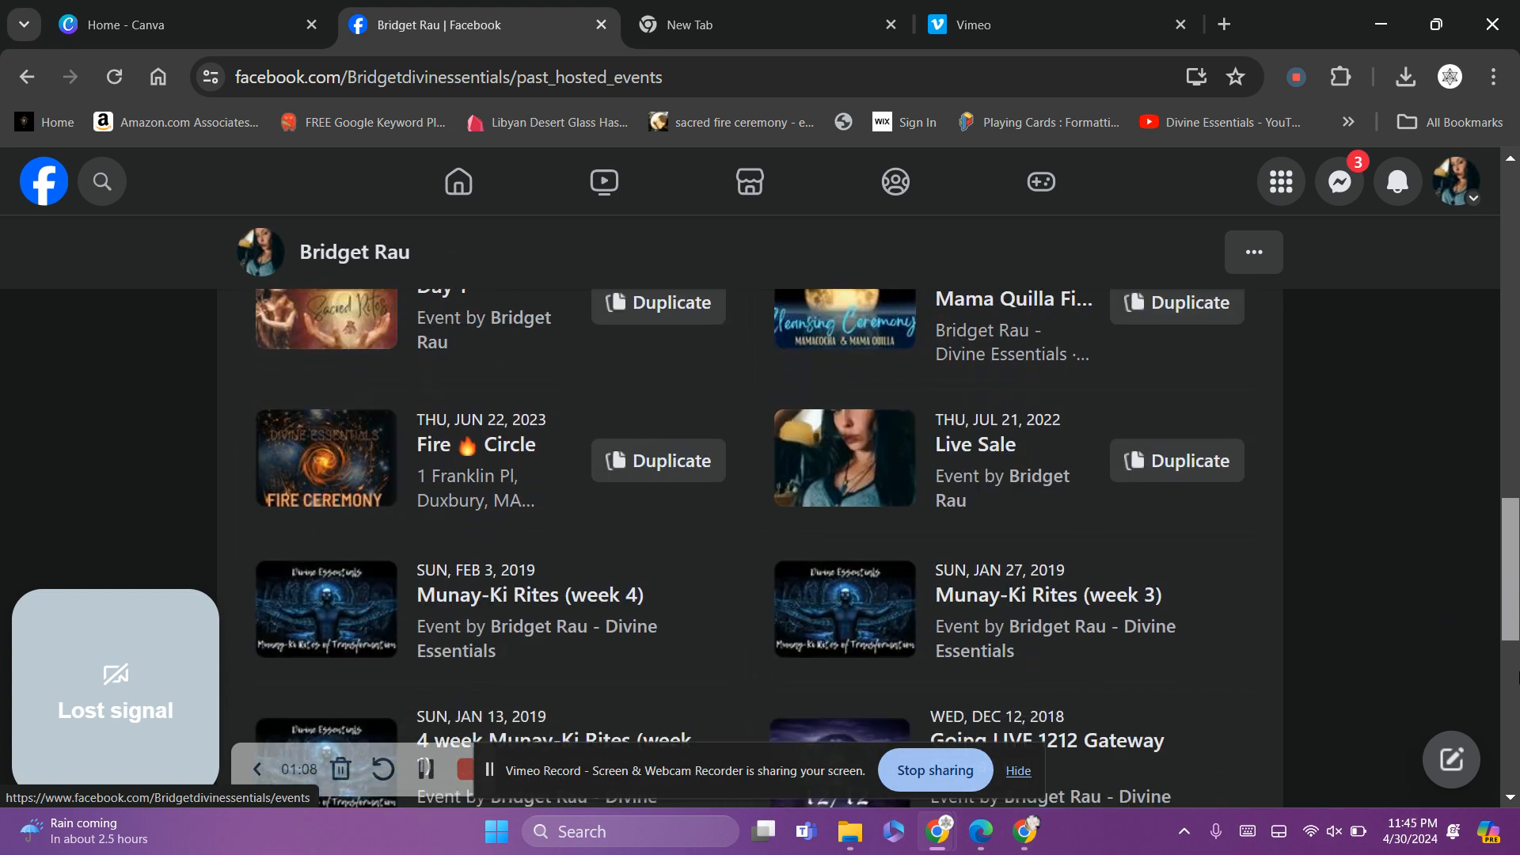
{"action": "scroll", "coordinate": [887, 546], "scroll_direction": "down", "scroll_amount": 8}
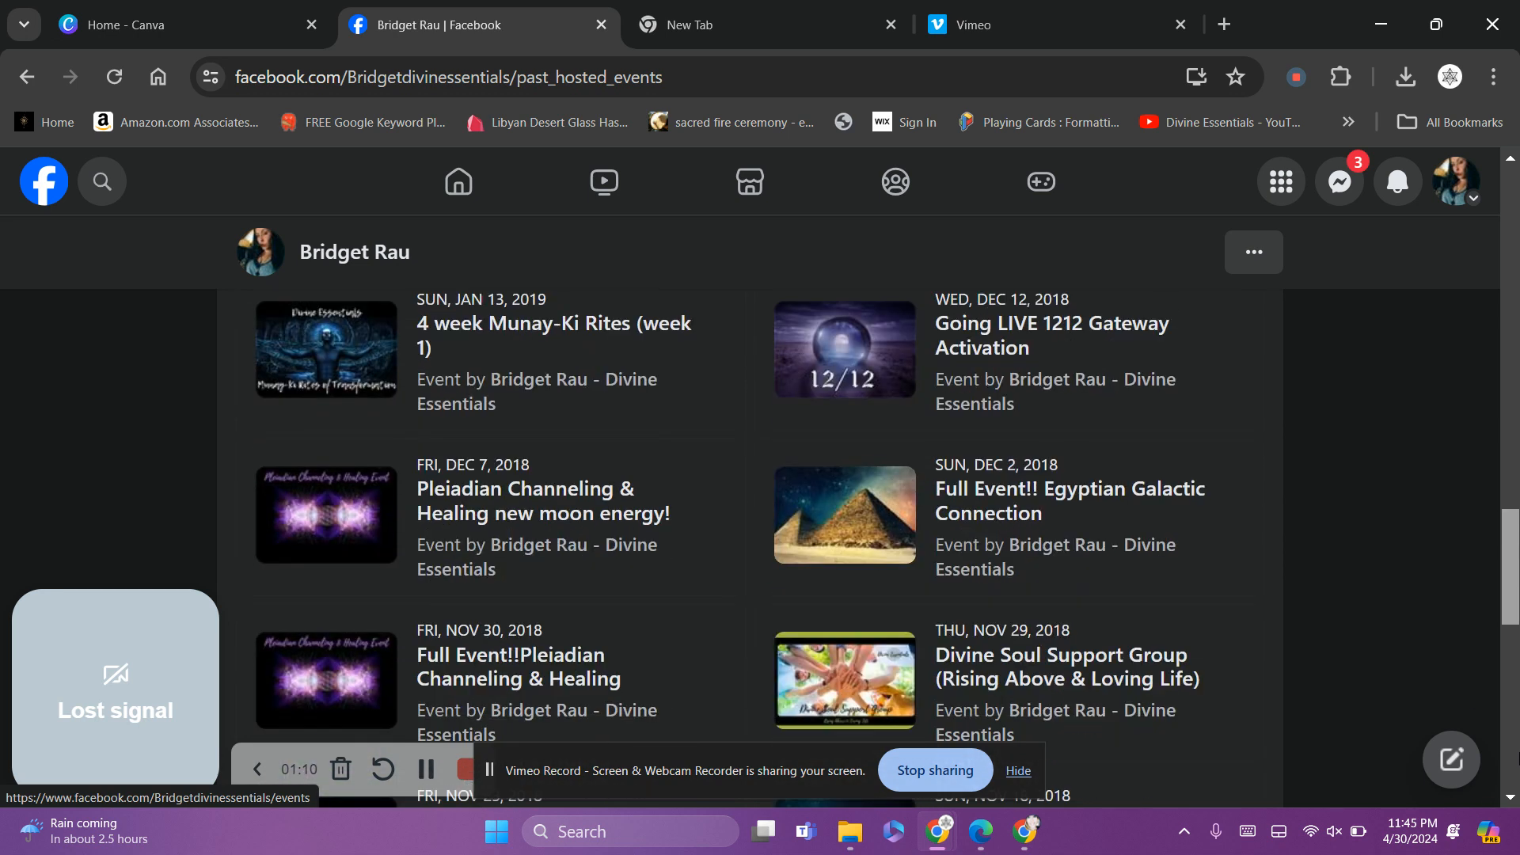
{"action": "scroll", "coordinate": [886, 546], "scroll_direction": "down", "scroll_amount": 3}
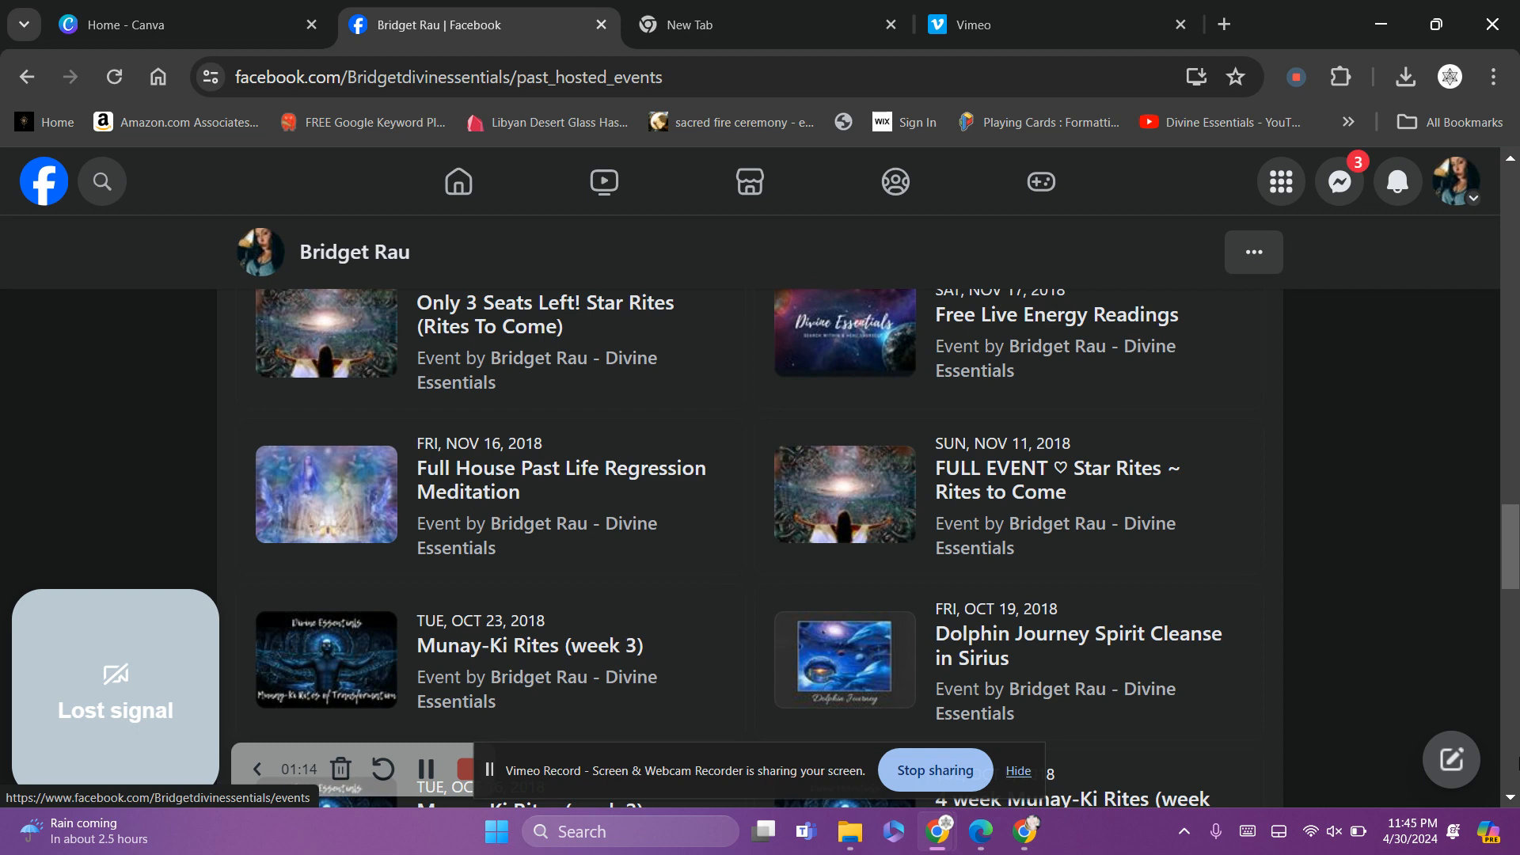
{"action": "scroll", "coordinate": [1518, 630], "scroll_direction": "down", "scroll_amount": 7}
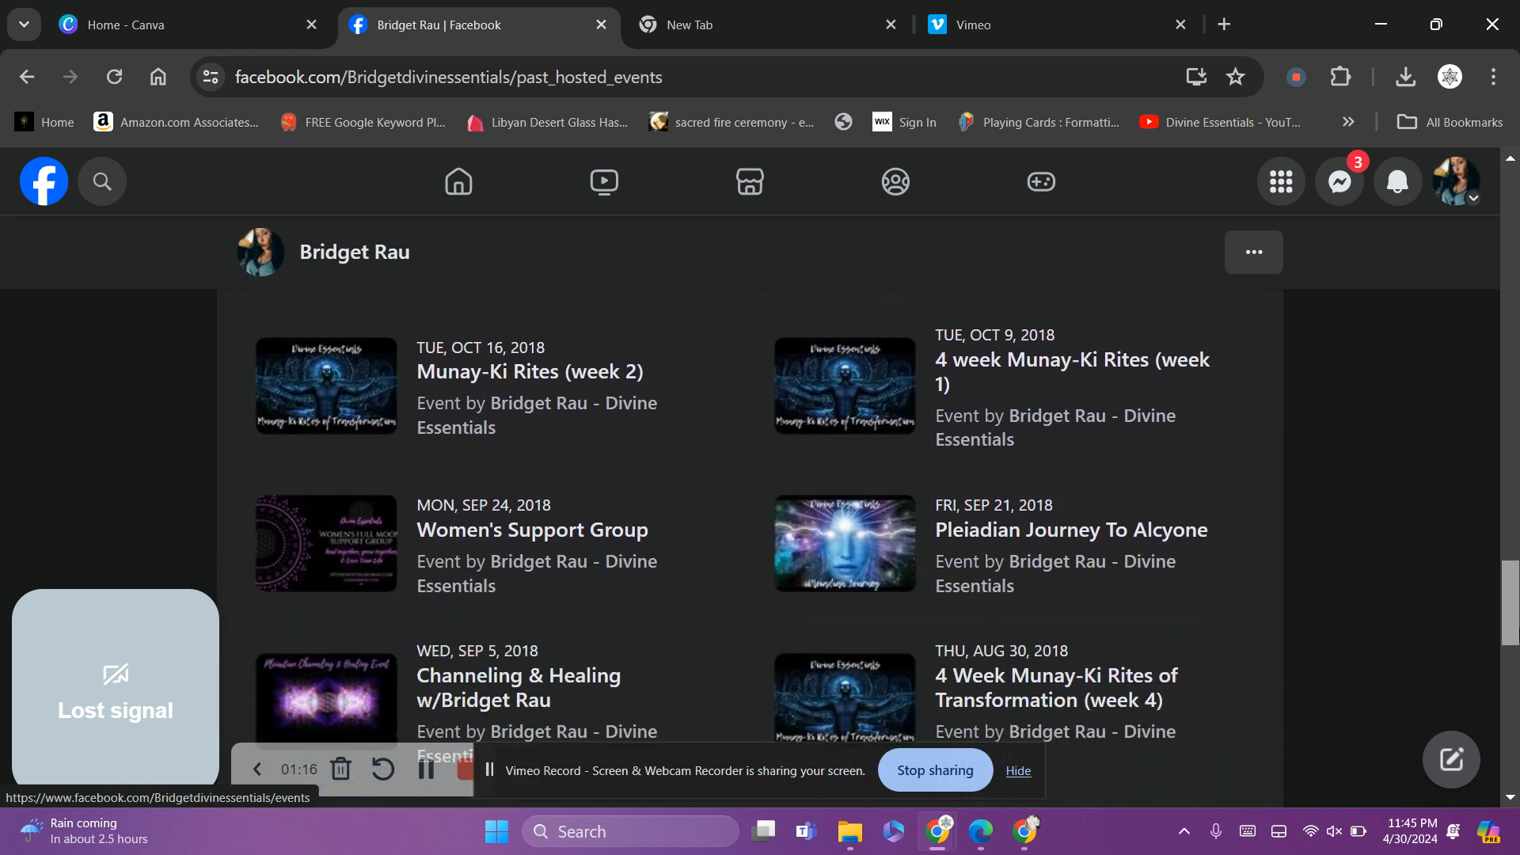
{"action": "scroll", "coordinate": [1518, 683], "scroll_direction": "down", "scroll_amount": 5}
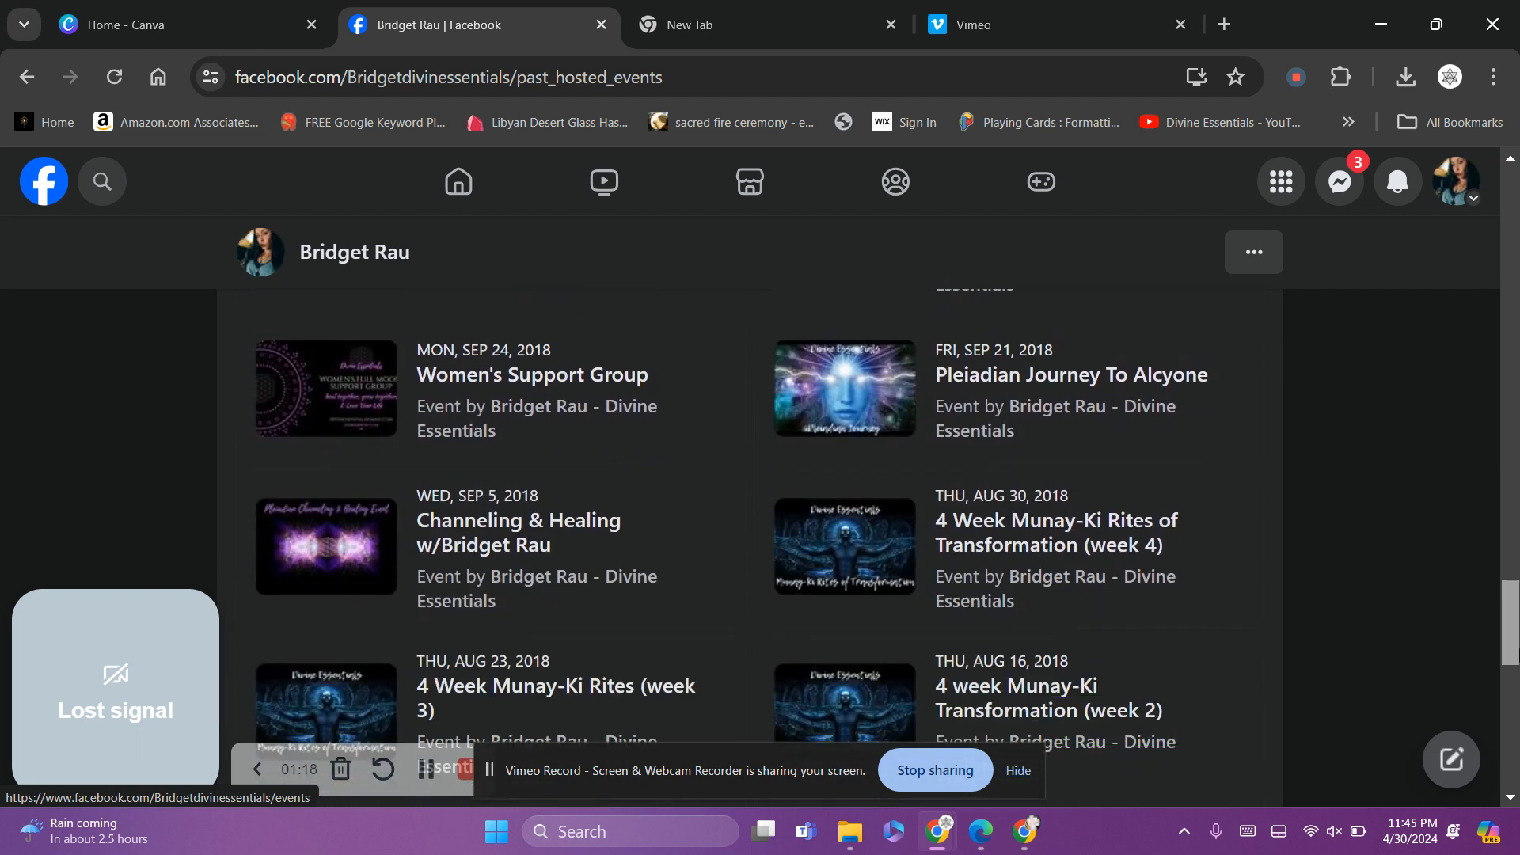
{"action": "scroll", "coordinate": [1517, 682], "scroll_direction": "up", "scroll_amount": 4}
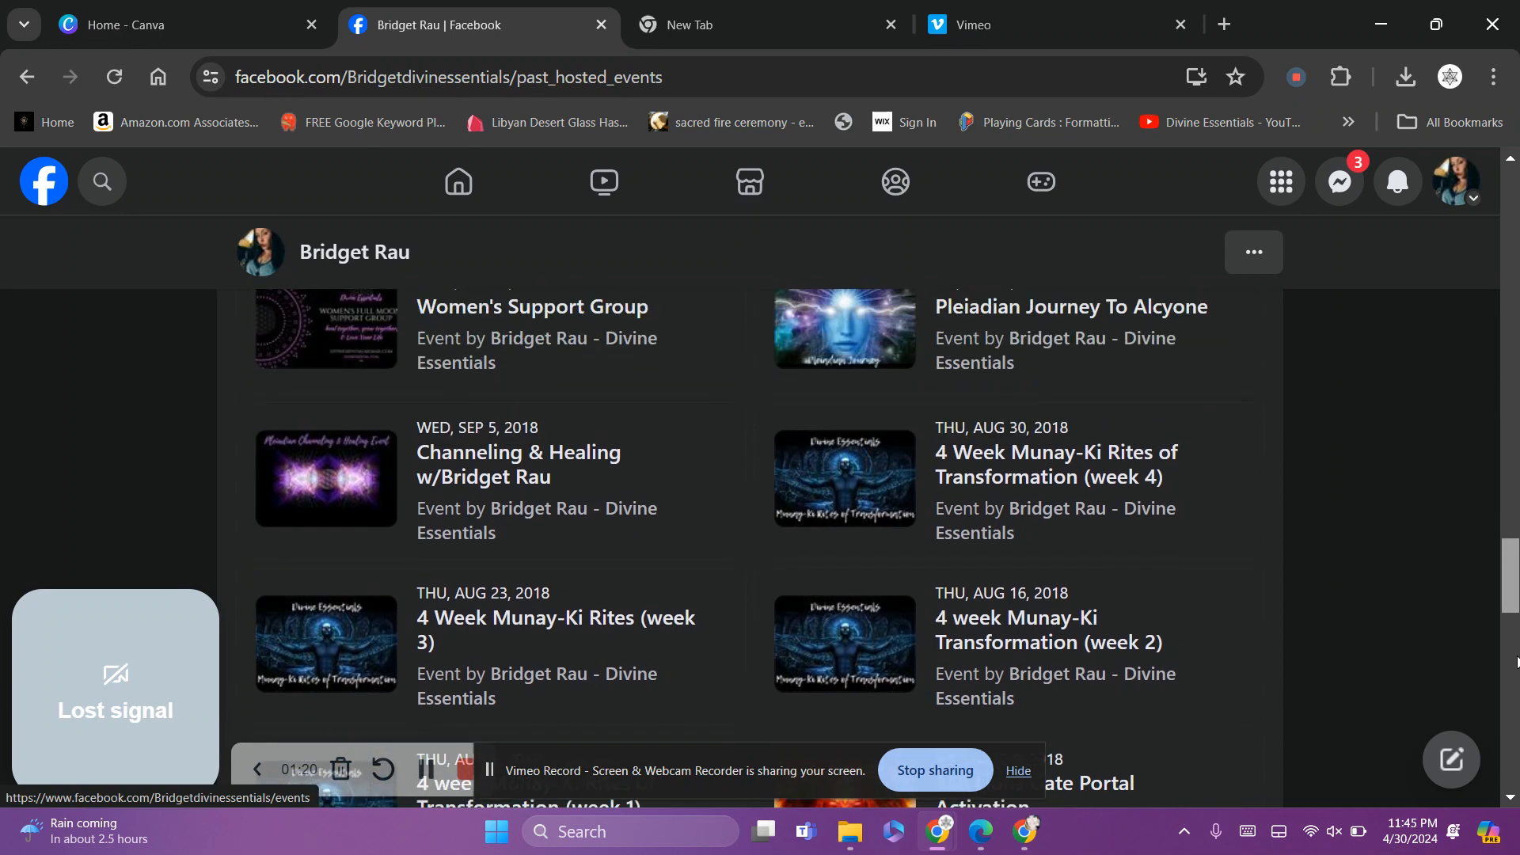
{"action": "scroll", "coordinate": [1518, 682], "scroll_direction": "down", "scroll_amount": 4}
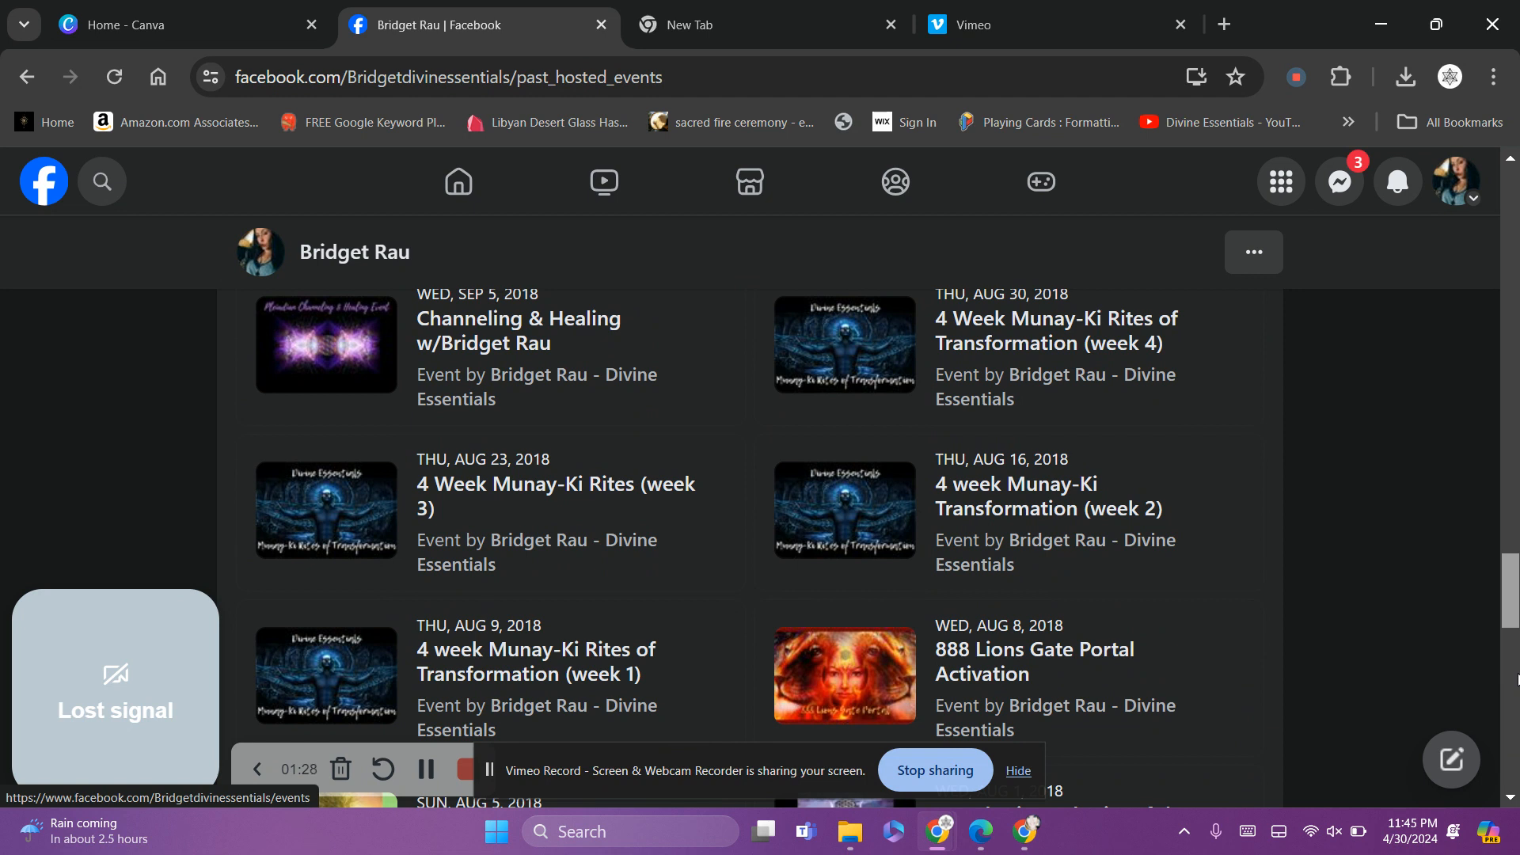
{"action": "scroll", "coordinate": [1518, 681], "scroll_direction": "down", "scroll_amount": 1}
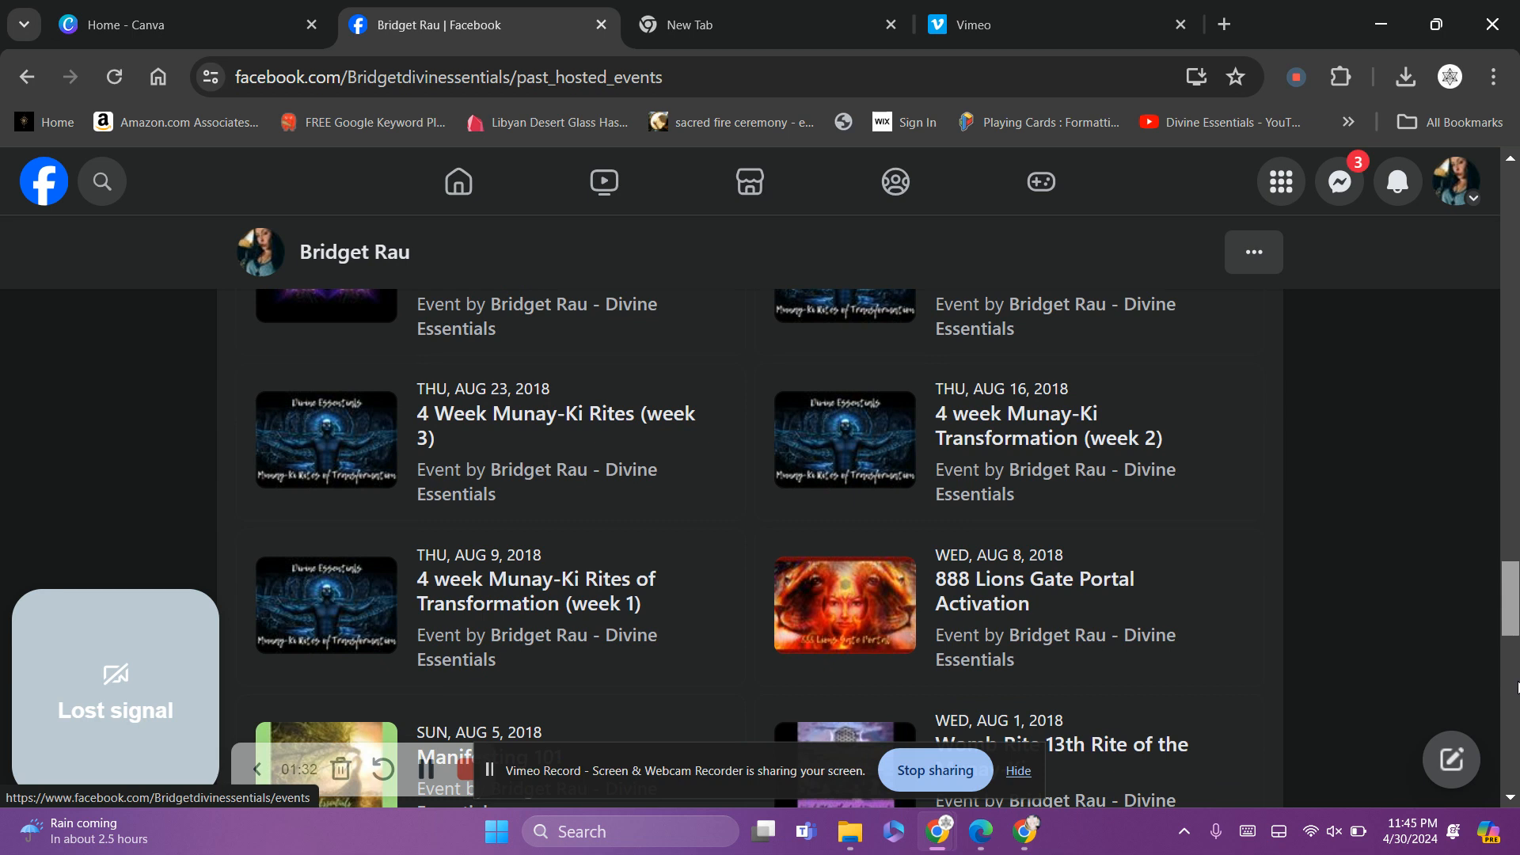
{"action": "scroll", "coordinate": [1517, 687], "scroll_direction": "up", "scroll_amount": 4}
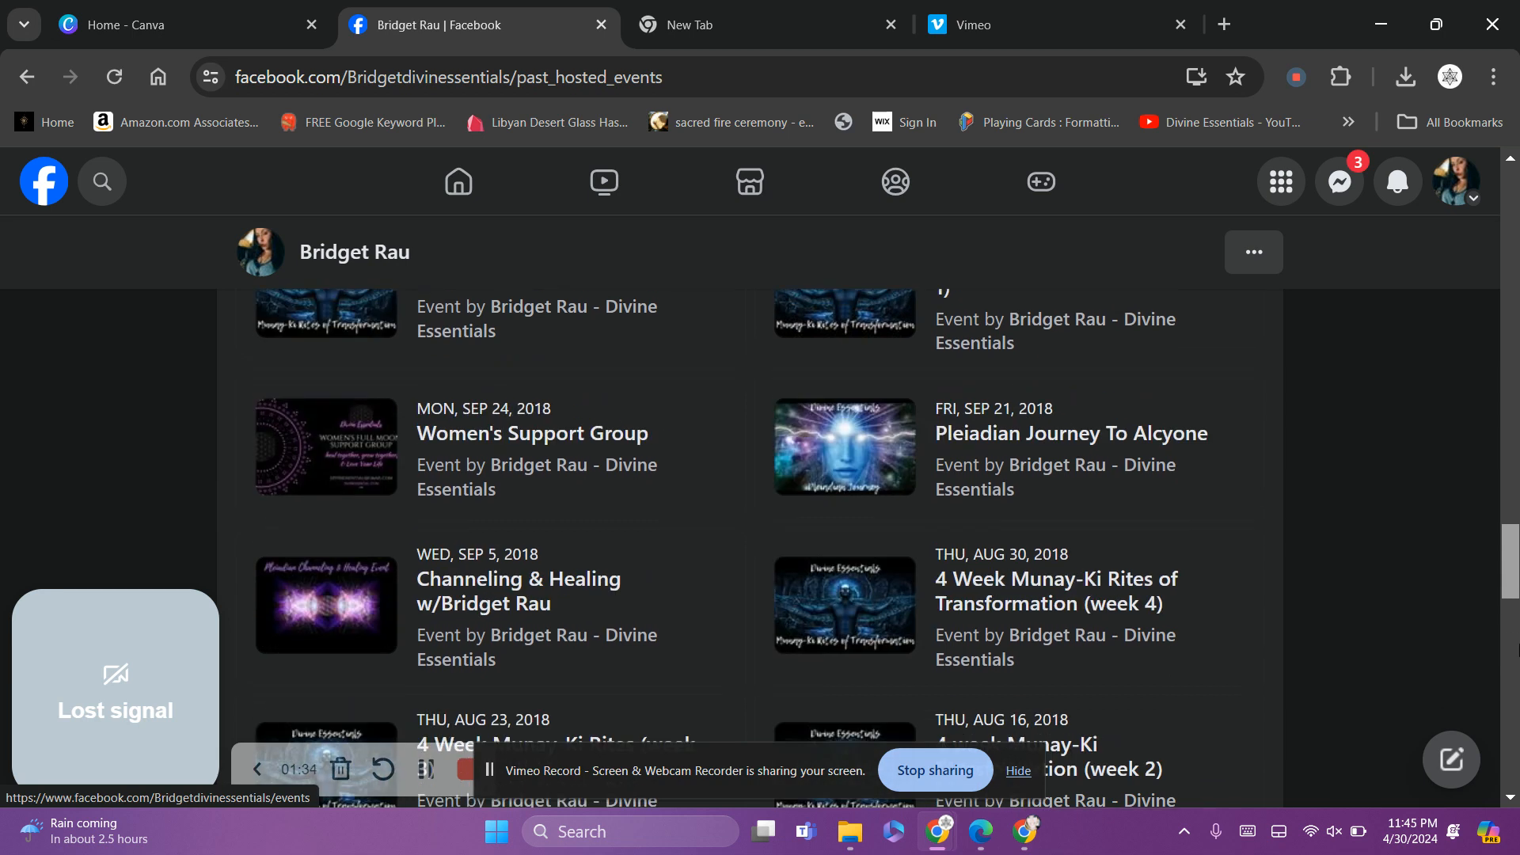
{"action": "scroll", "coordinate": [1518, 680], "scroll_direction": "down", "scroll_amount": 10}
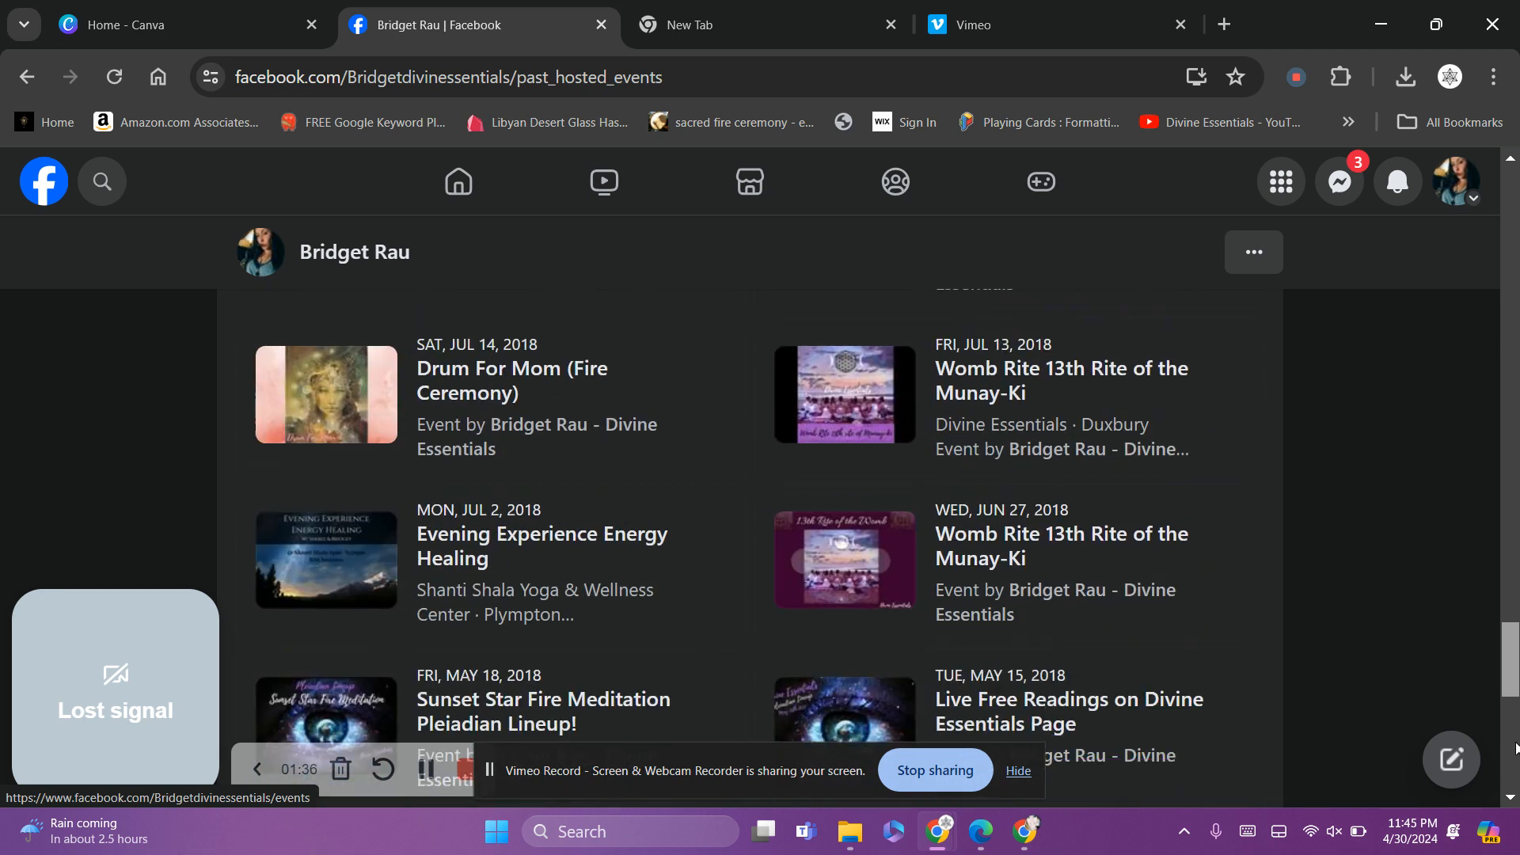
{"action": "scroll", "coordinate": [1516, 747], "scroll_direction": "down", "scroll_amount": 4}
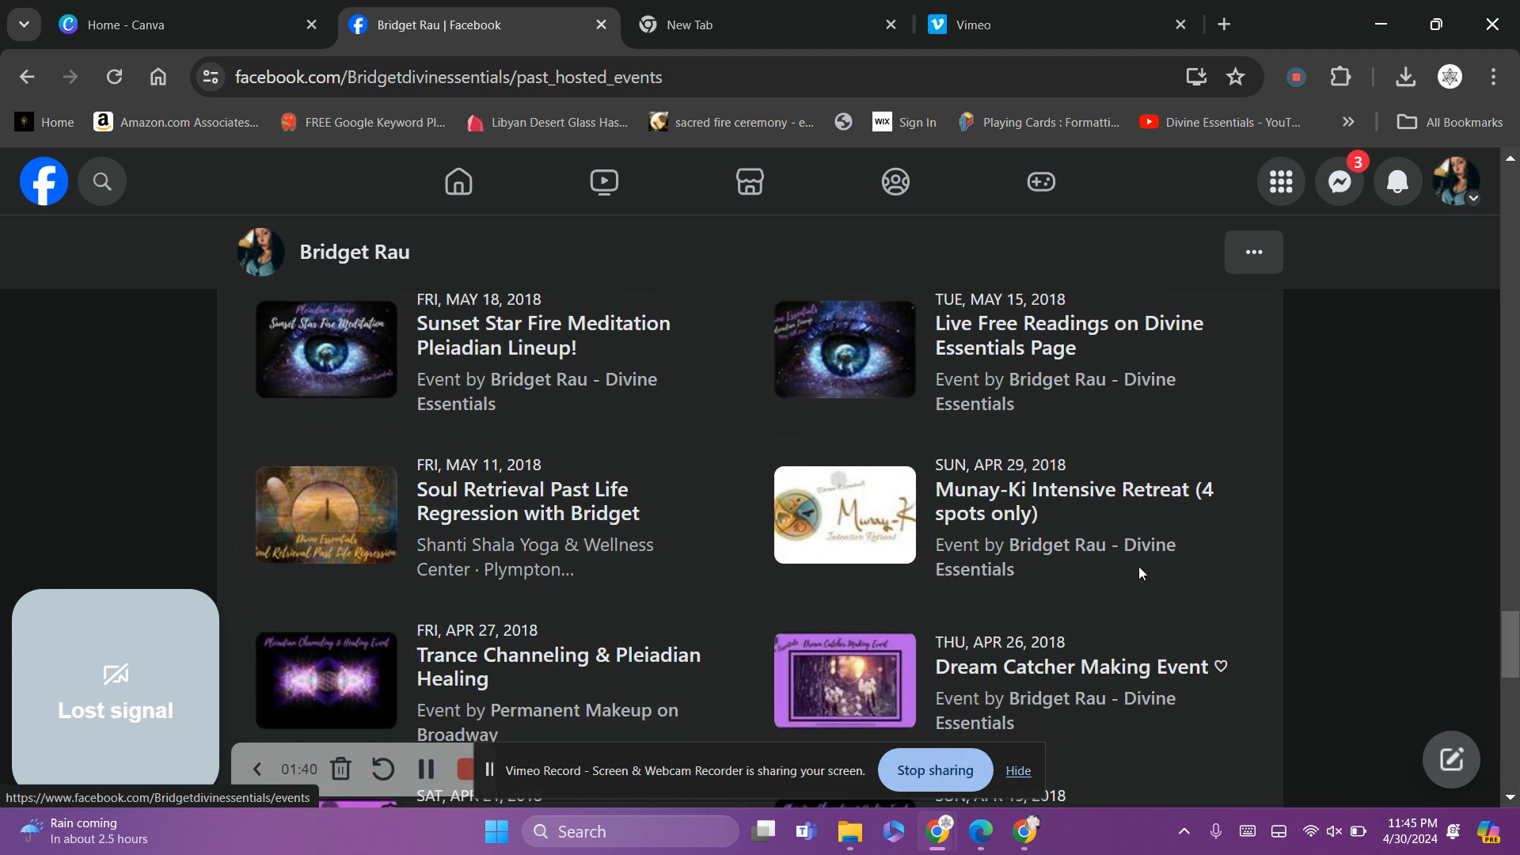
Open the Munay-Ki Intensive Retreat event, returning after a misclick on the Kid Friendly tag
{"action": "left_click", "coordinate": [1131, 496]}
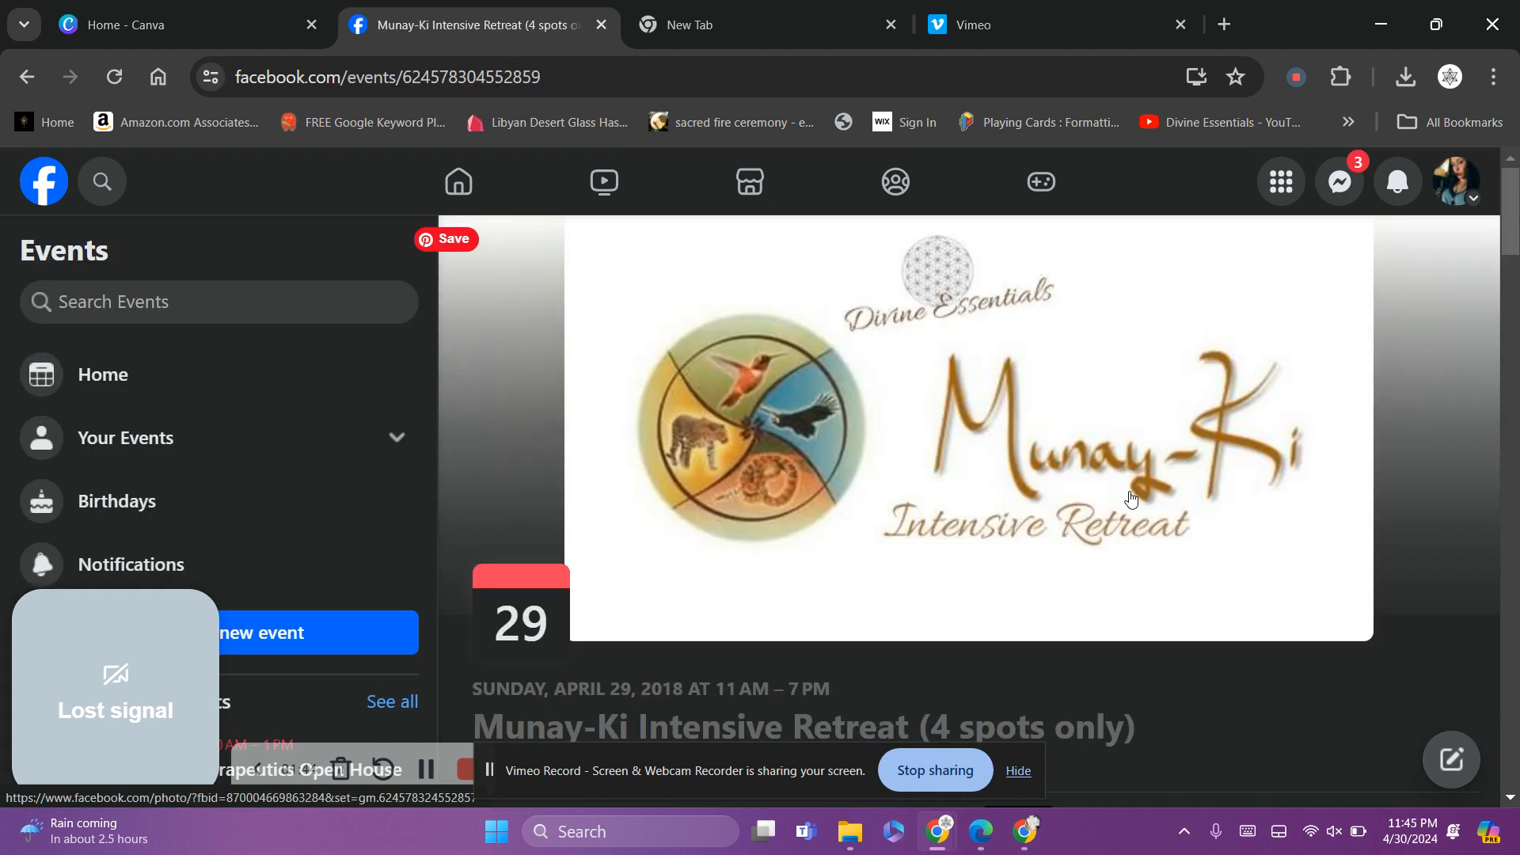
{"action": "scroll", "coordinate": [1131, 497], "scroll_direction": "down", "scroll_amount": 7}
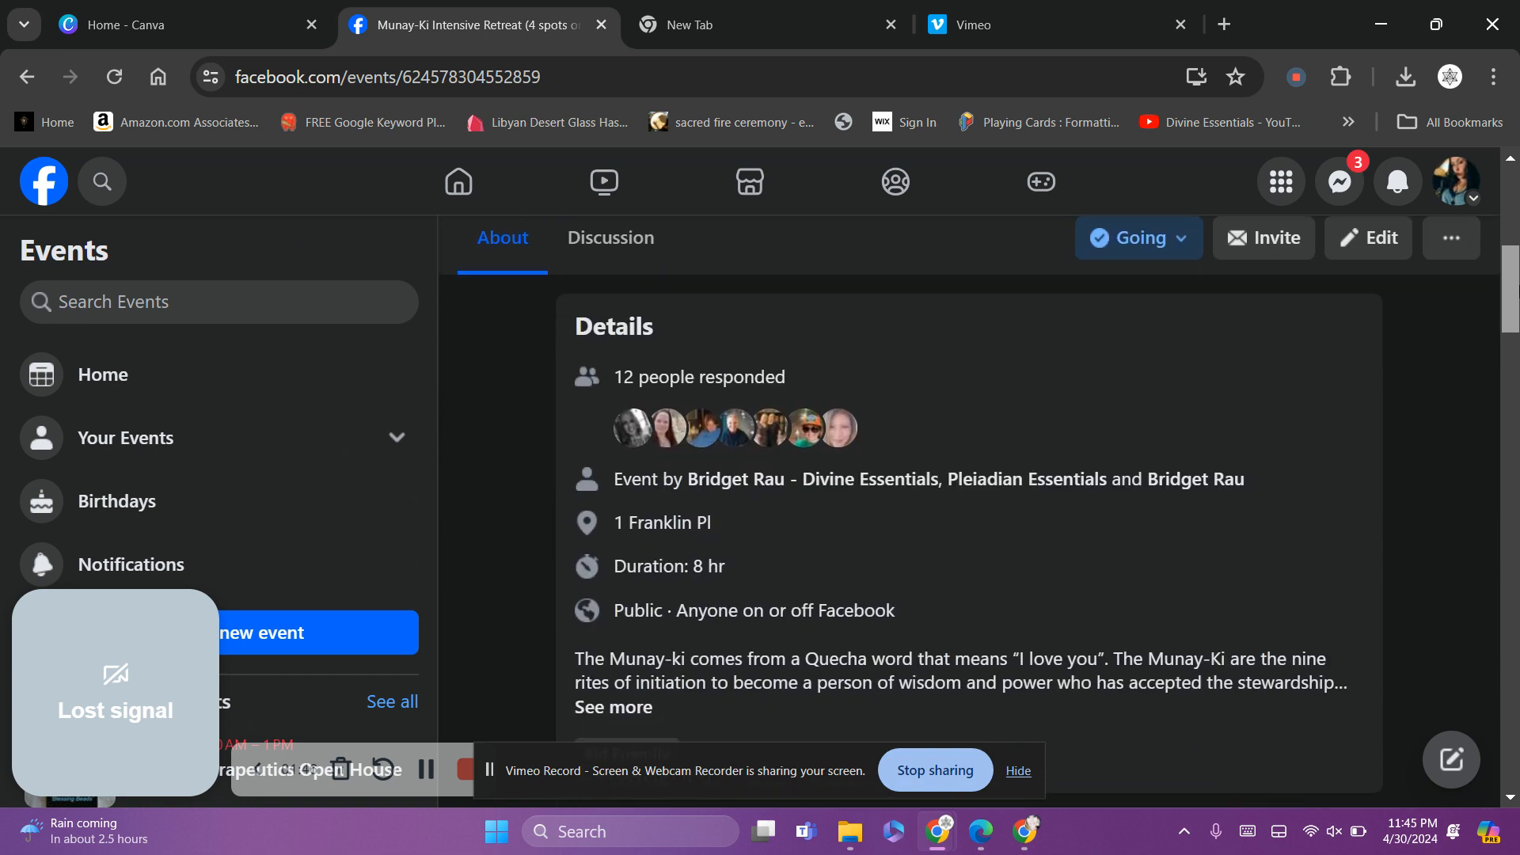
{"action": "scroll", "coordinate": [965, 324], "scroll_direction": "down", "scroll_amount": 3}
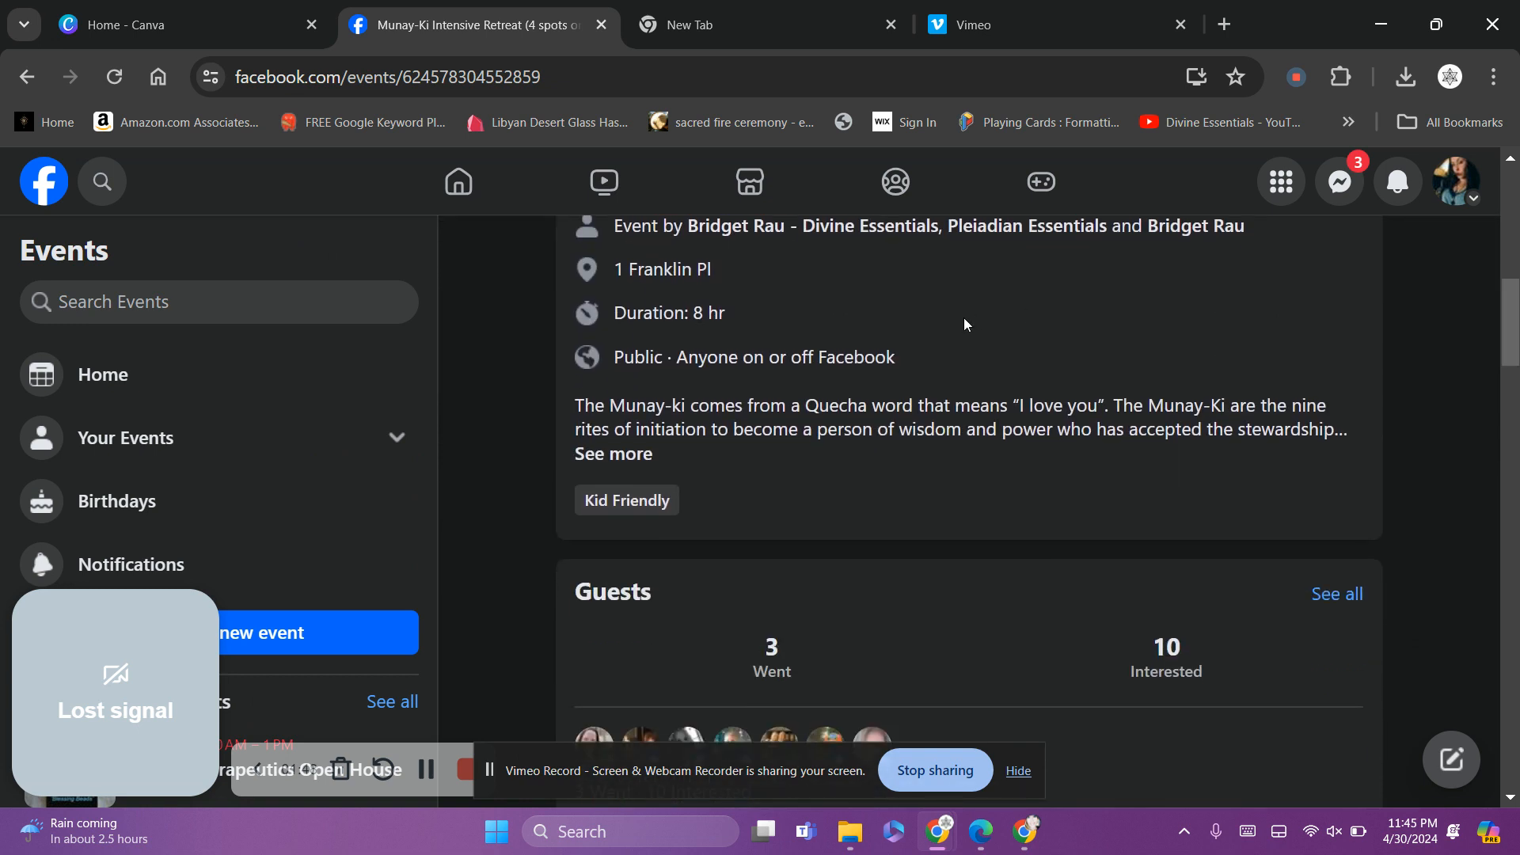
{"action": "left_click", "coordinate": [638, 511]}
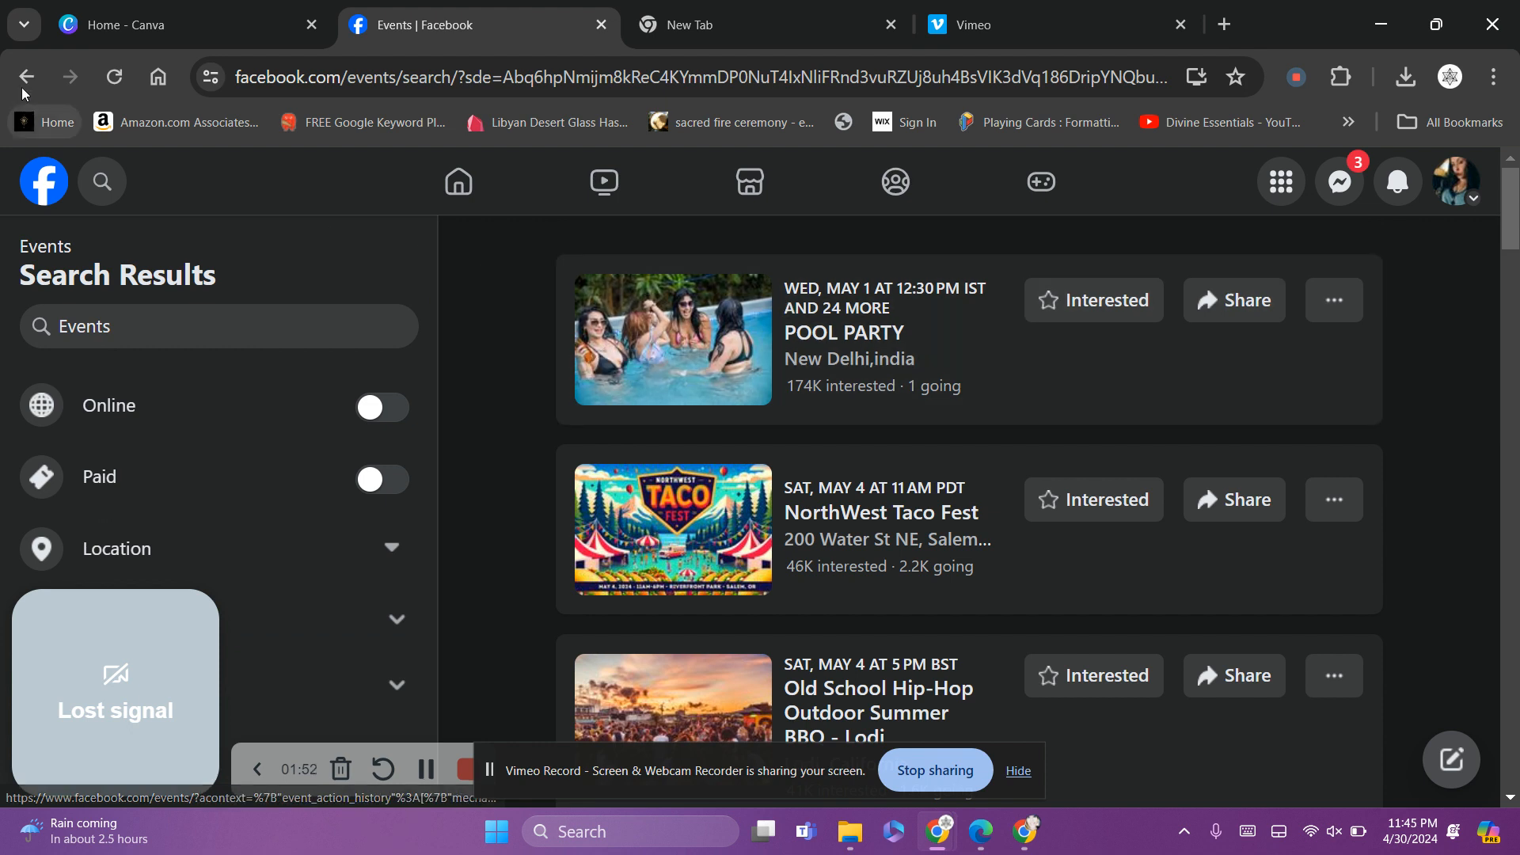
{"action": "left_click", "coordinate": [26, 76]}
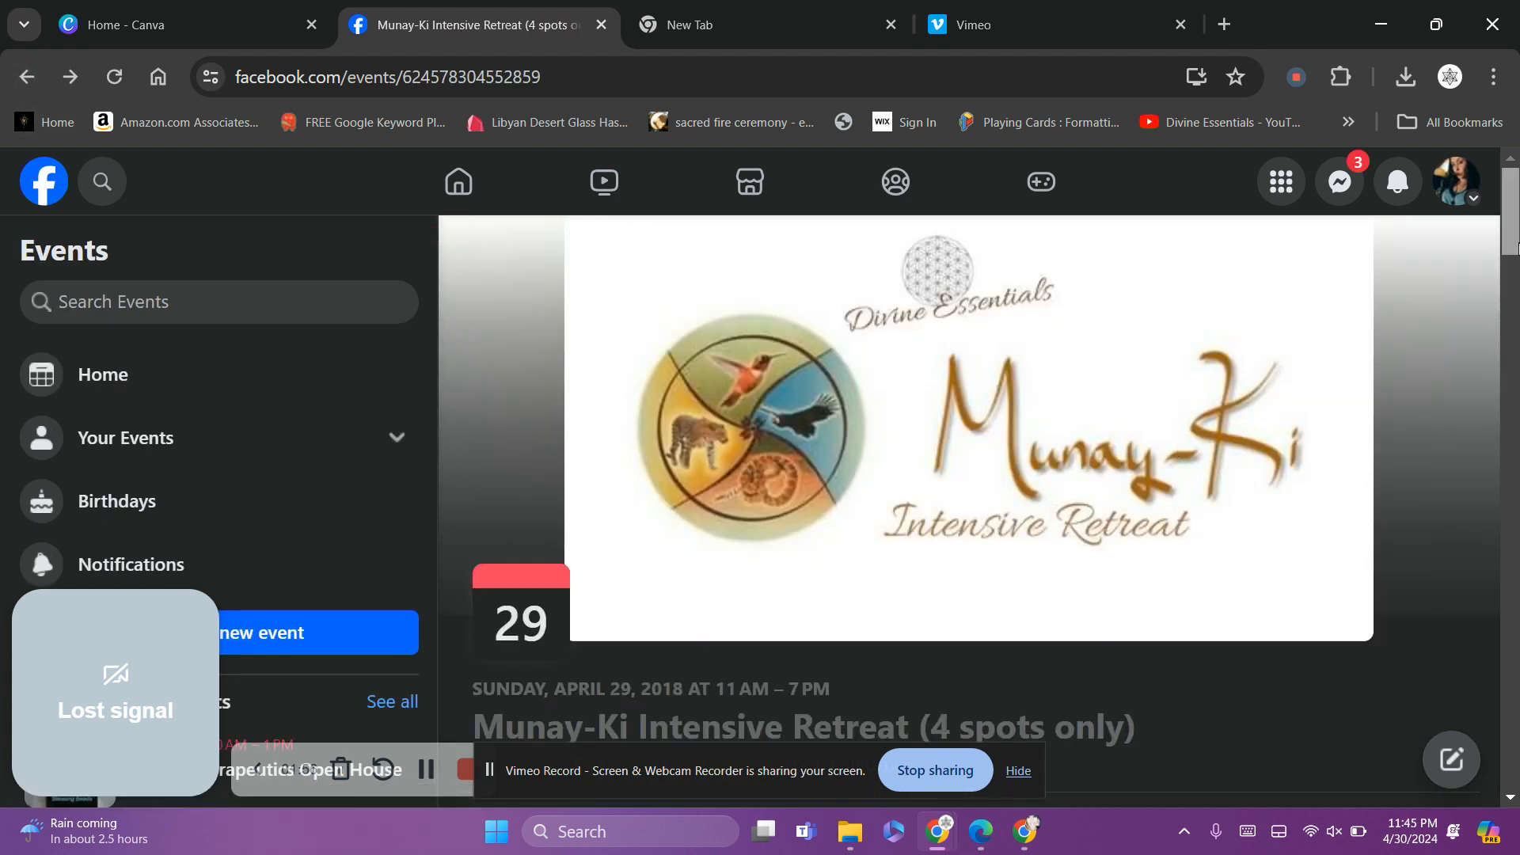
Expand the event's full description and select its text
{"action": "left_click_drag", "start_coordinate": [1518, 250], "coordinate": [1519, 364]}
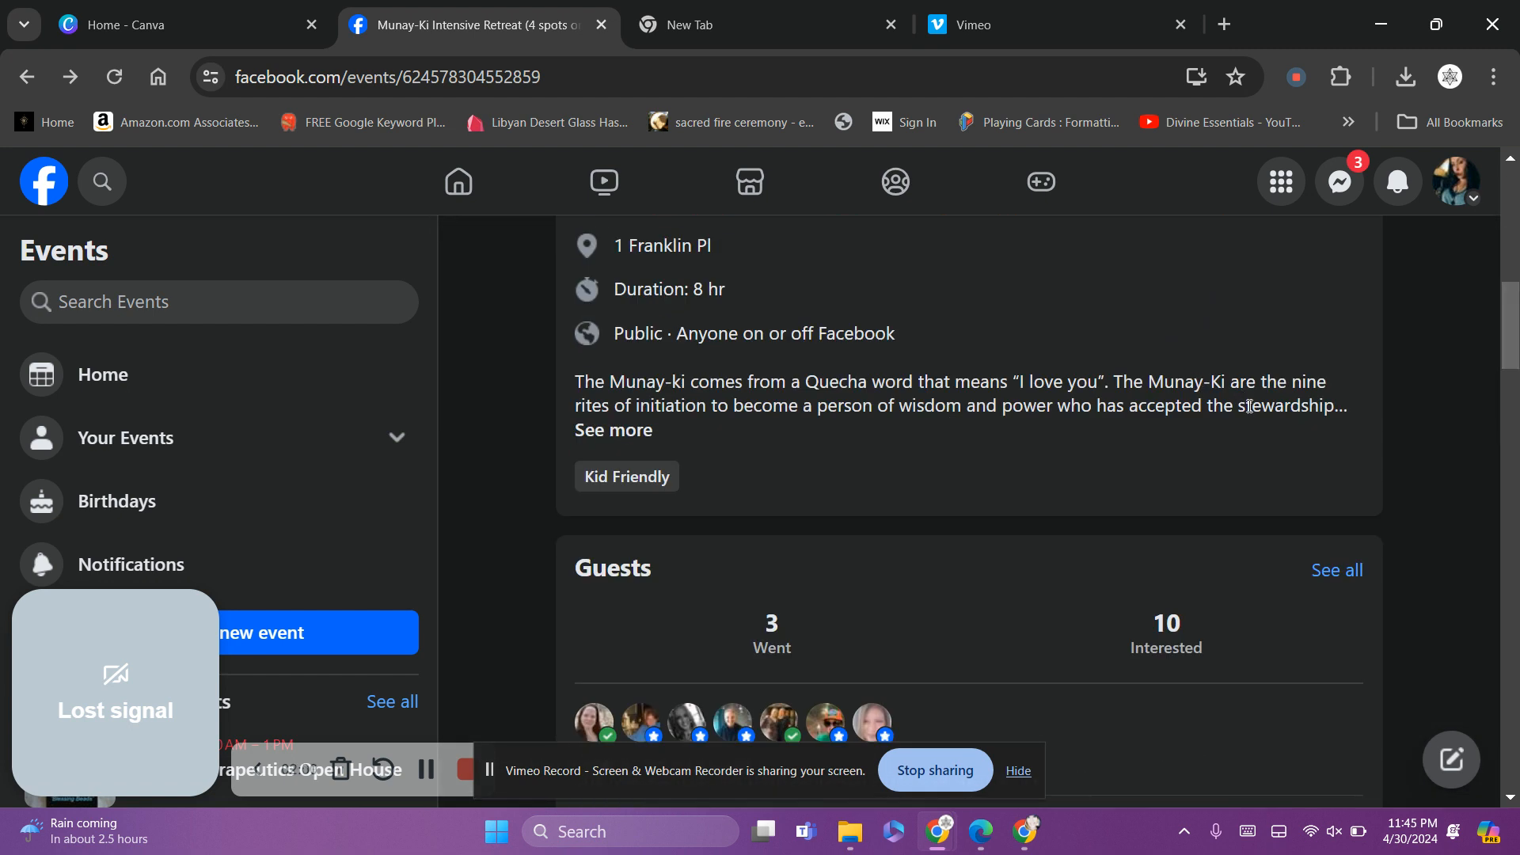
{"action": "mouse_move", "coordinate": [1518, 343]}
{"action": "left_mouse_down"}
{"action": "mouse_move", "coordinate": [1518, 520]}
{"action": "mouse_move", "coordinate": [1517, 317]}
{"action": "left_mouse_up"}
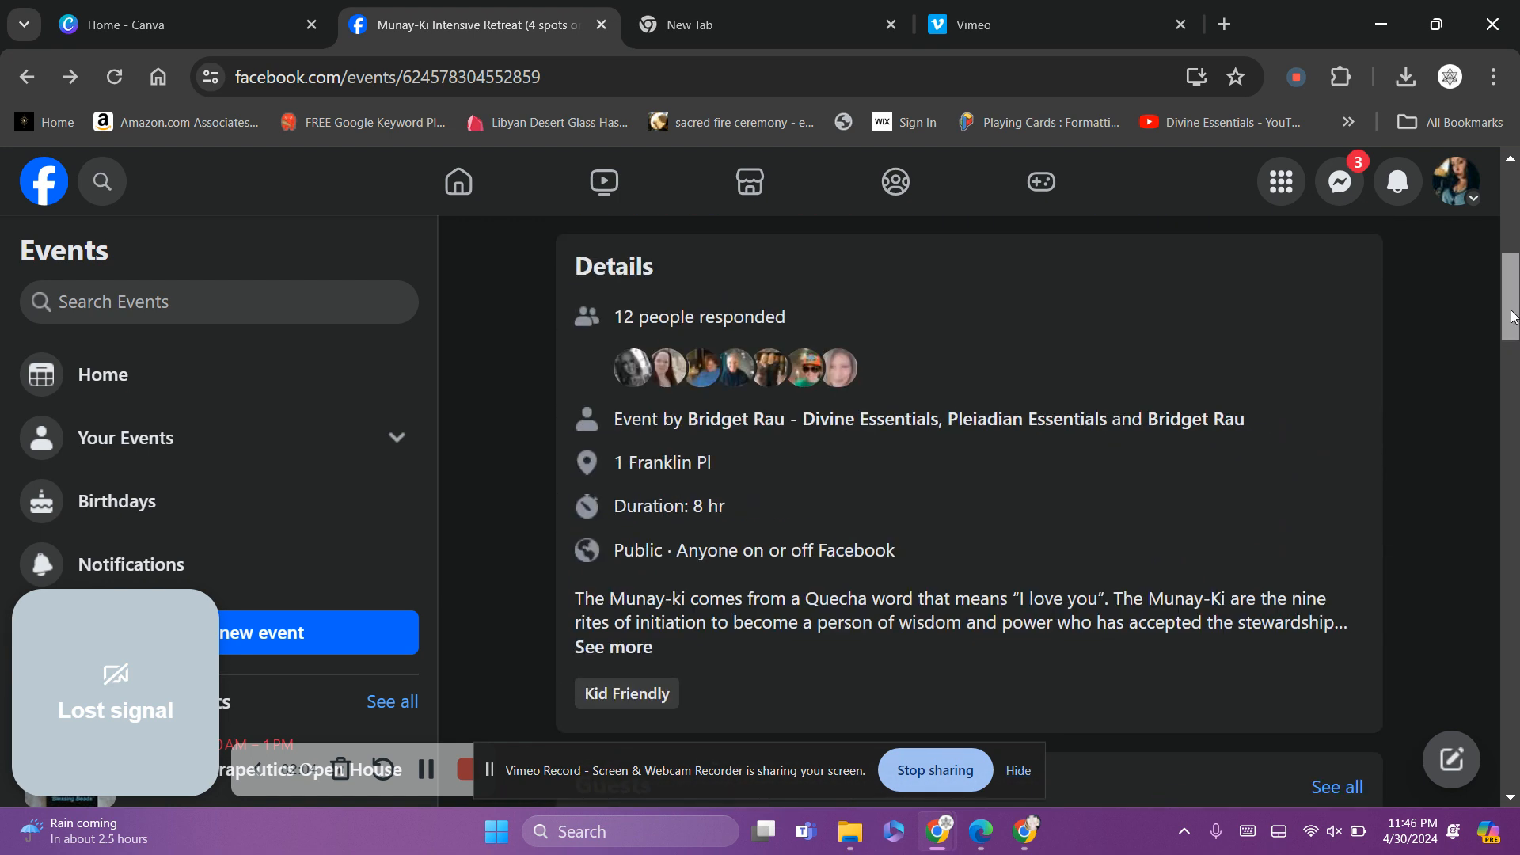
{"action": "left_click", "coordinate": [642, 657]}
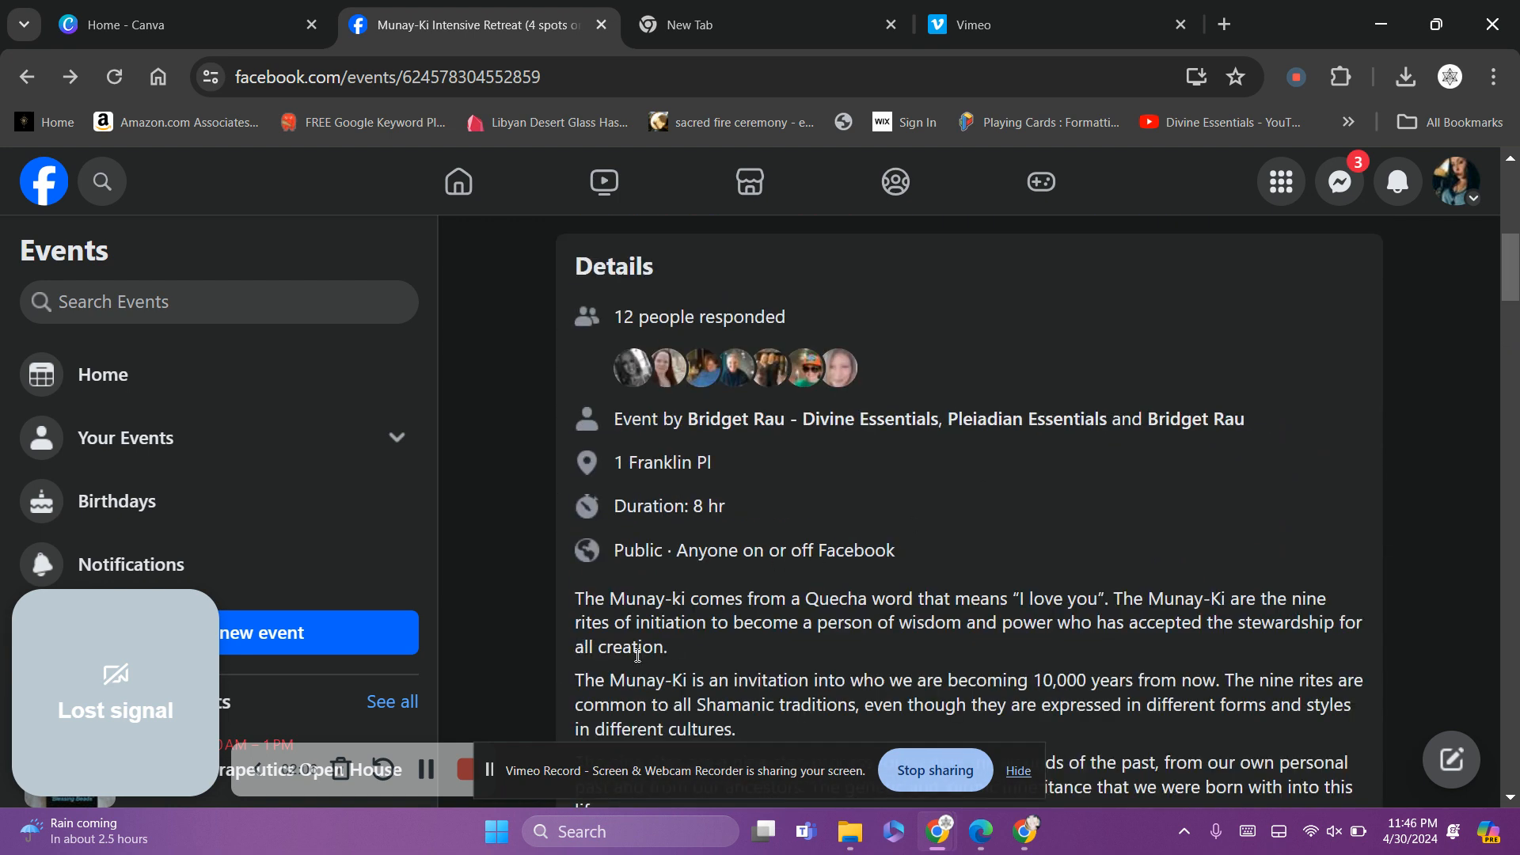
{"action": "left_click_drag", "start_coordinate": [1518, 275], "coordinate": [1518, 413]}
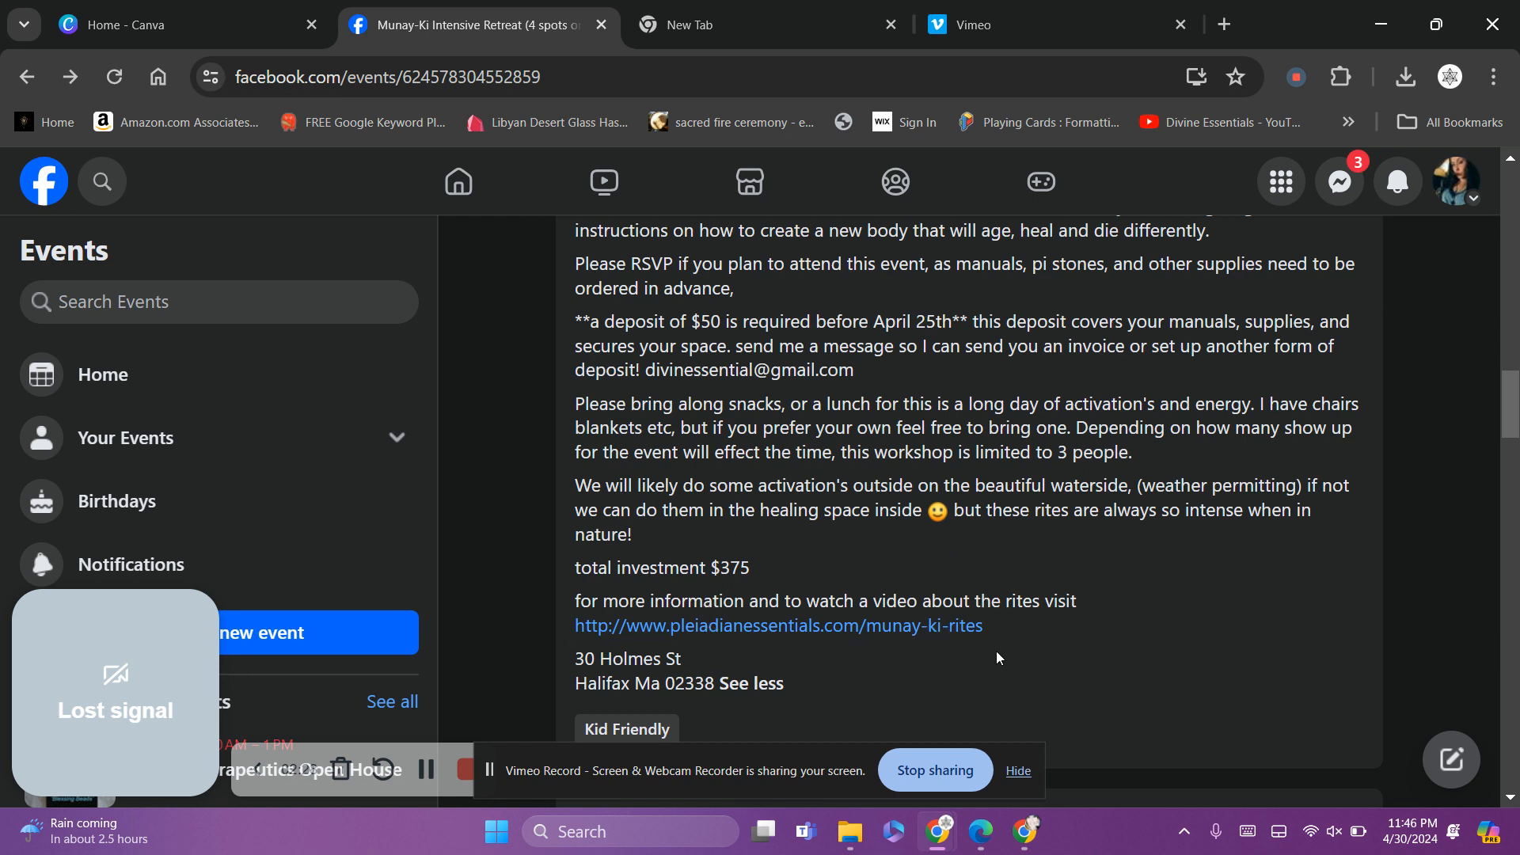
{"action": "left_click_drag", "start_coordinate": [1001, 634], "coordinate": [565, 484]}
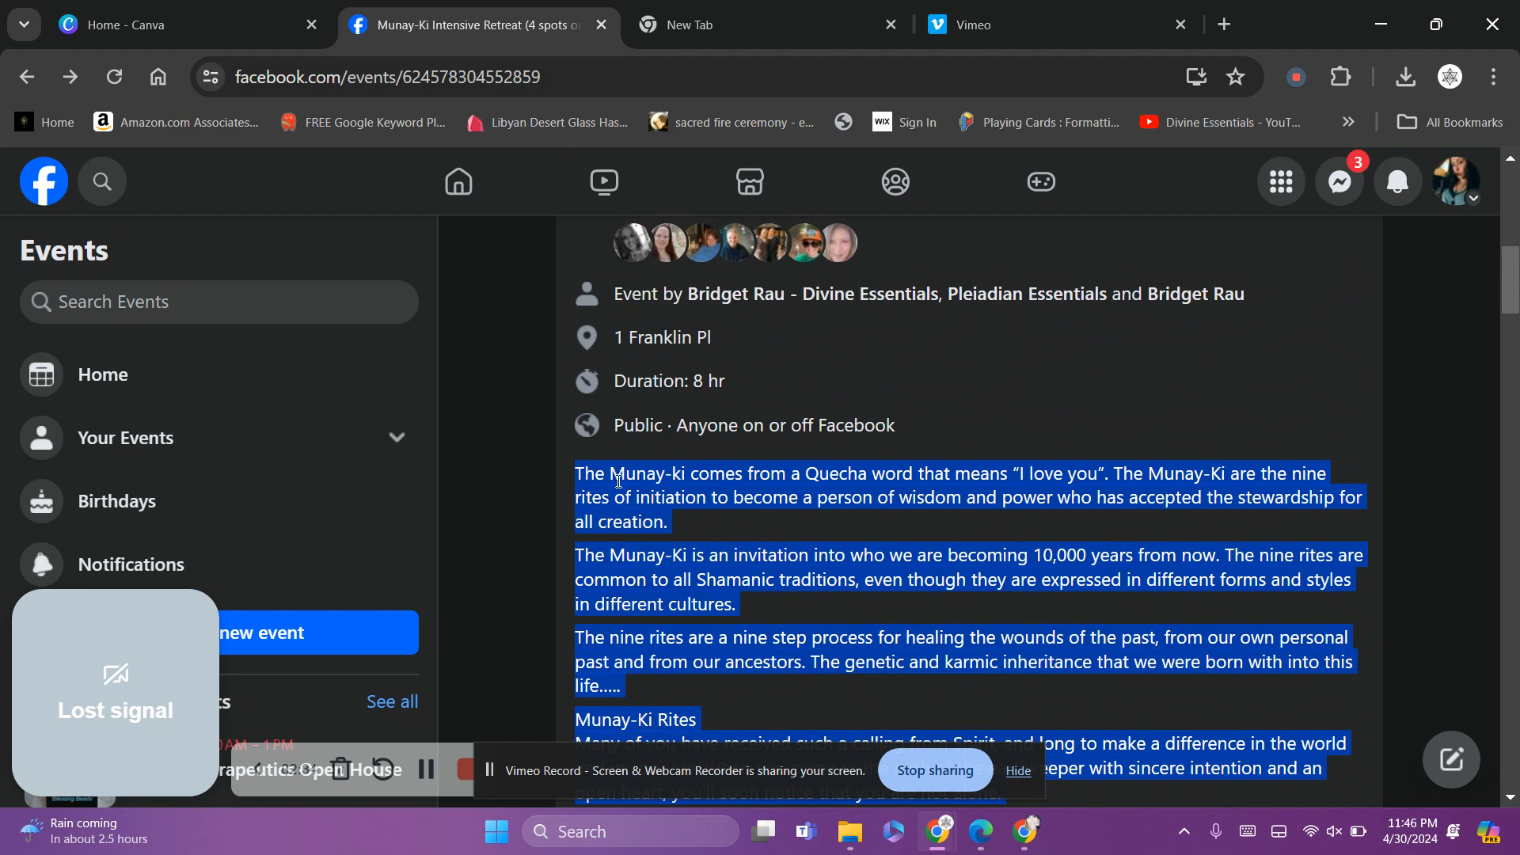
Copy the retreat's description and open the past event in the Edit event dialog
{"action": "right_click", "coordinate": [619, 481]}
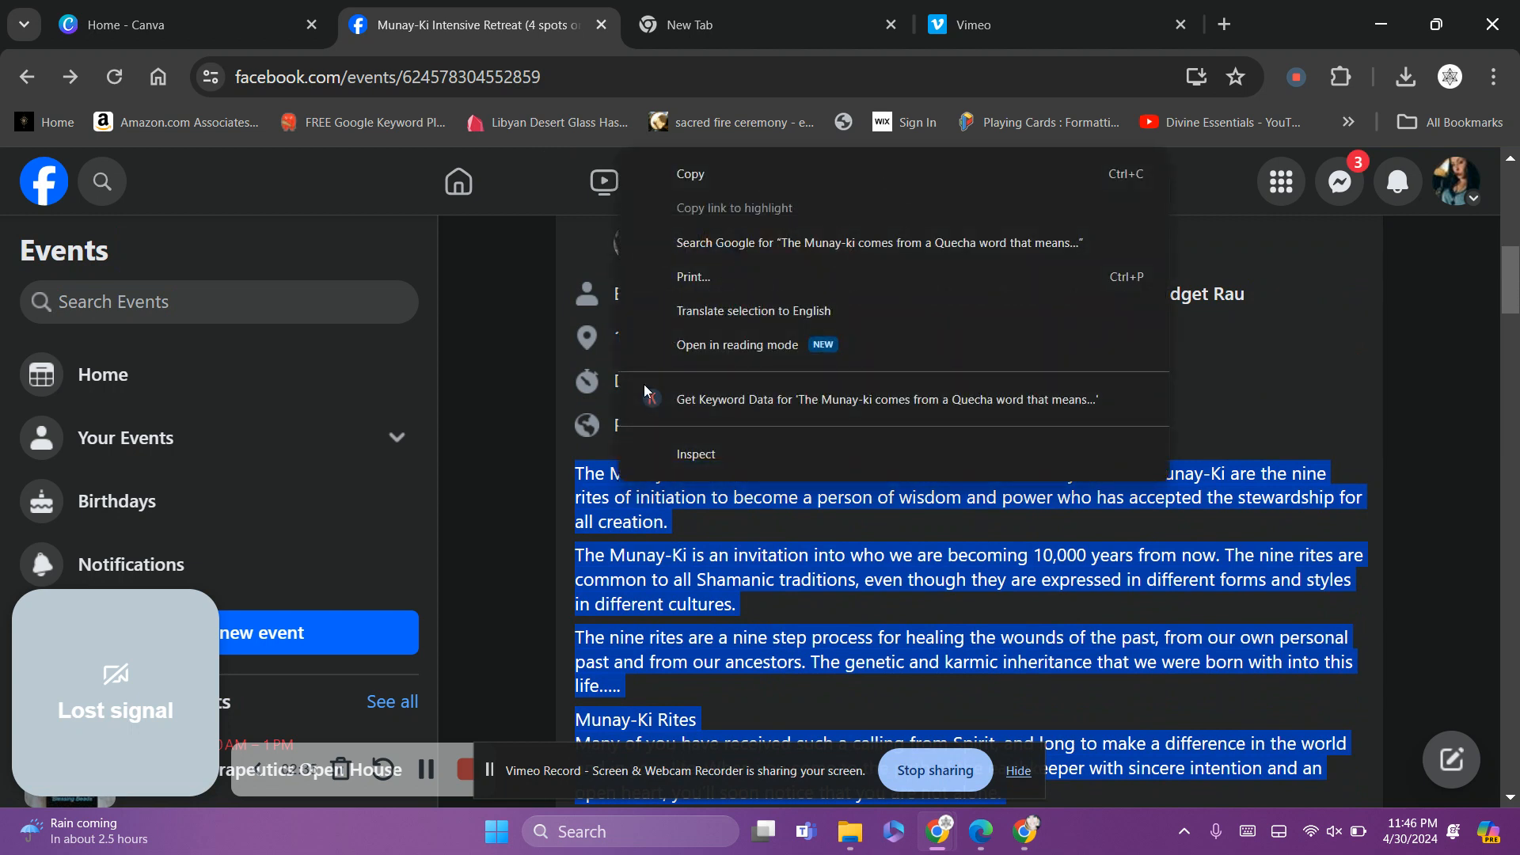
{"action": "left_click", "coordinate": [692, 183]}
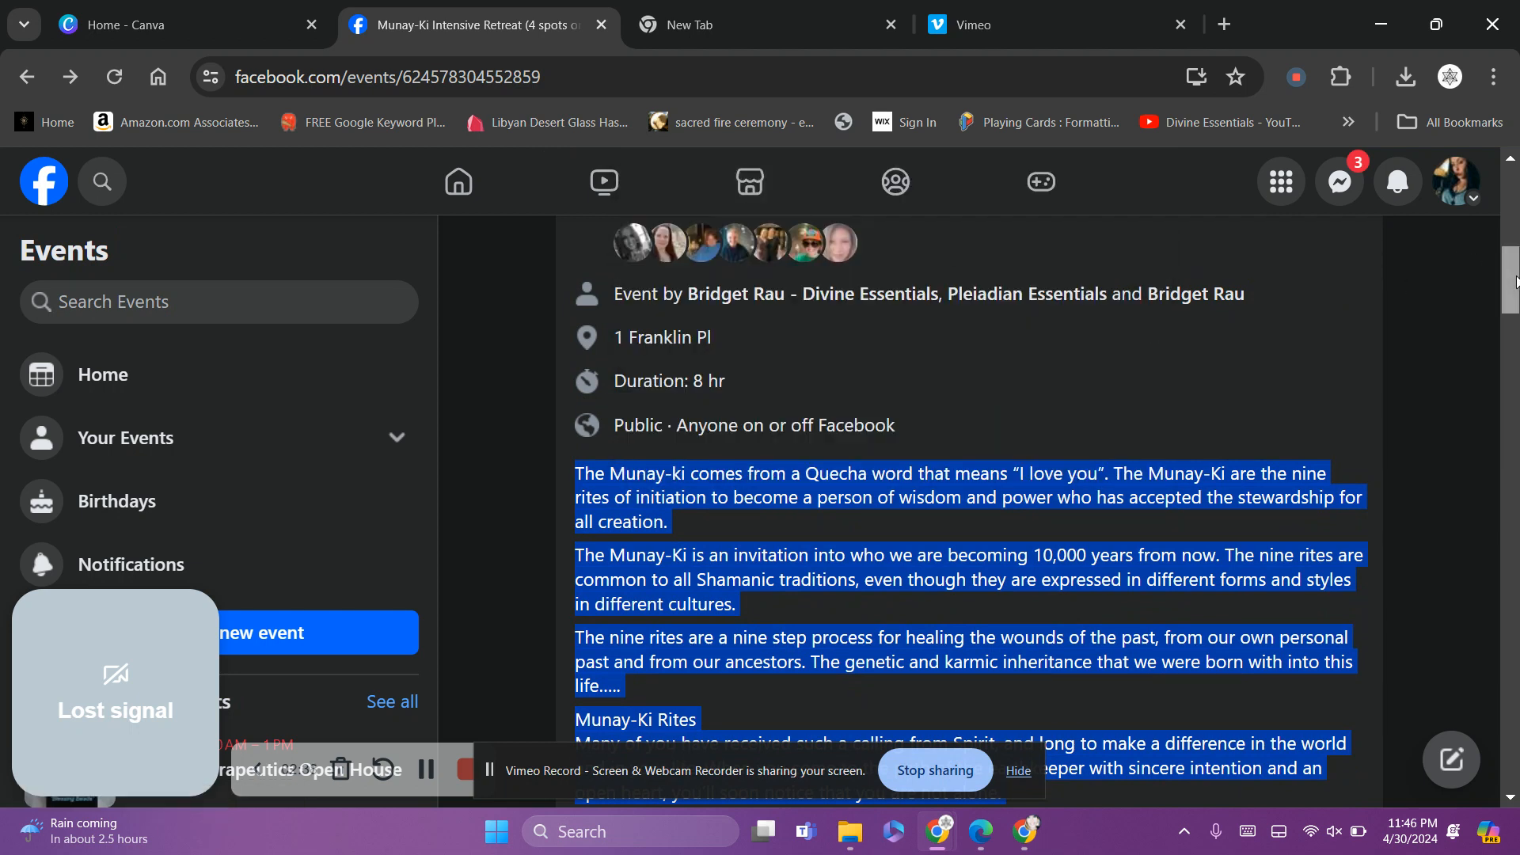
{"action": "scroll", "coordinate": [1509, 286], "scroll_direction": "down", "scroll_amount": 5}
{"action": "left_click_drag", "start_coordinate": [1514, 323], "coordinate": [1516, 222]}
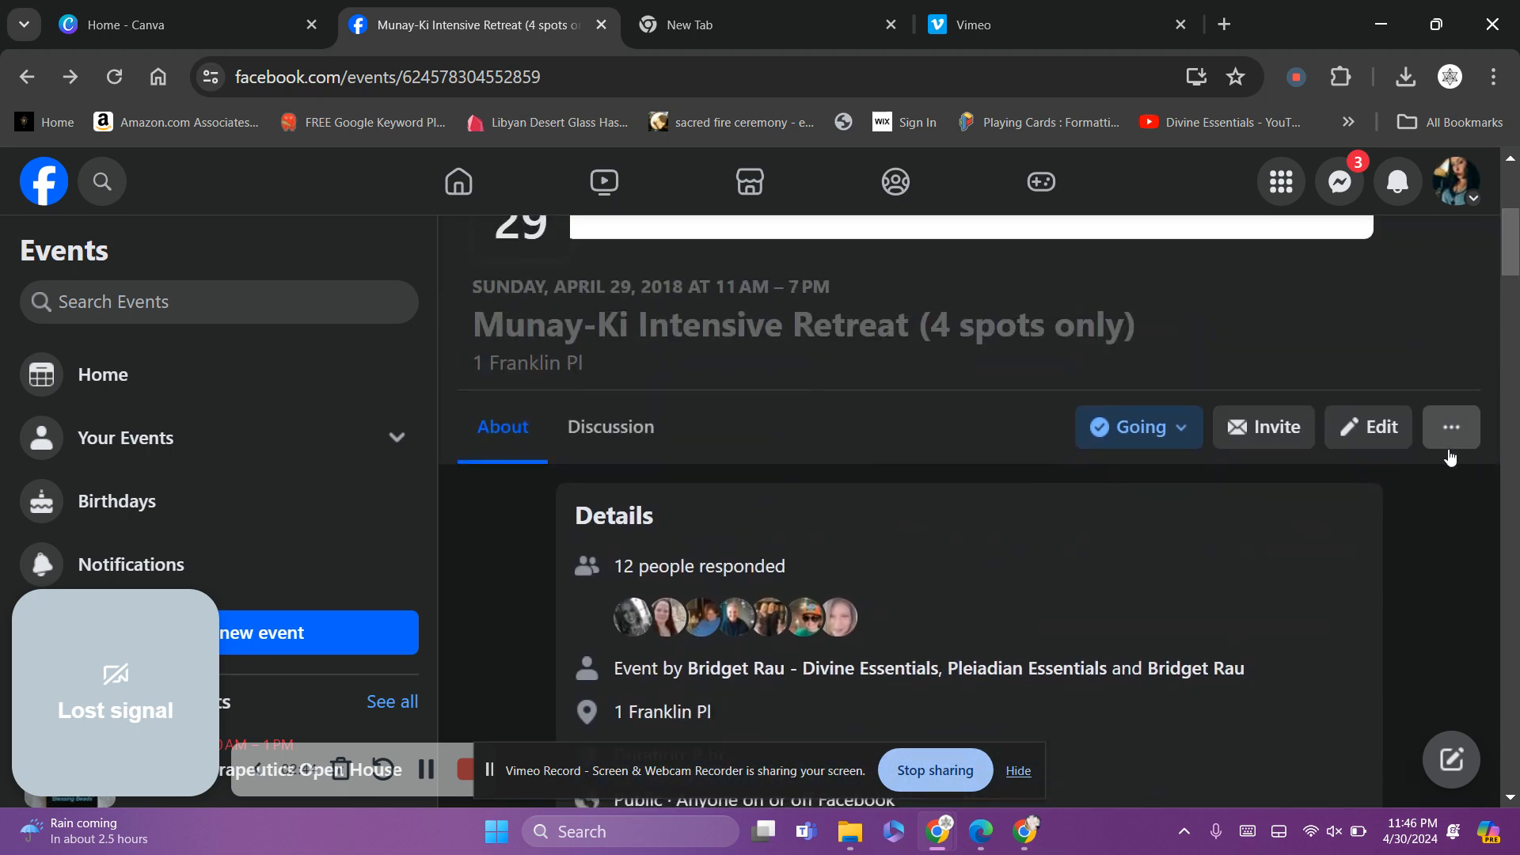
{"action": "left_click", "coordinate": [1435, 432]}
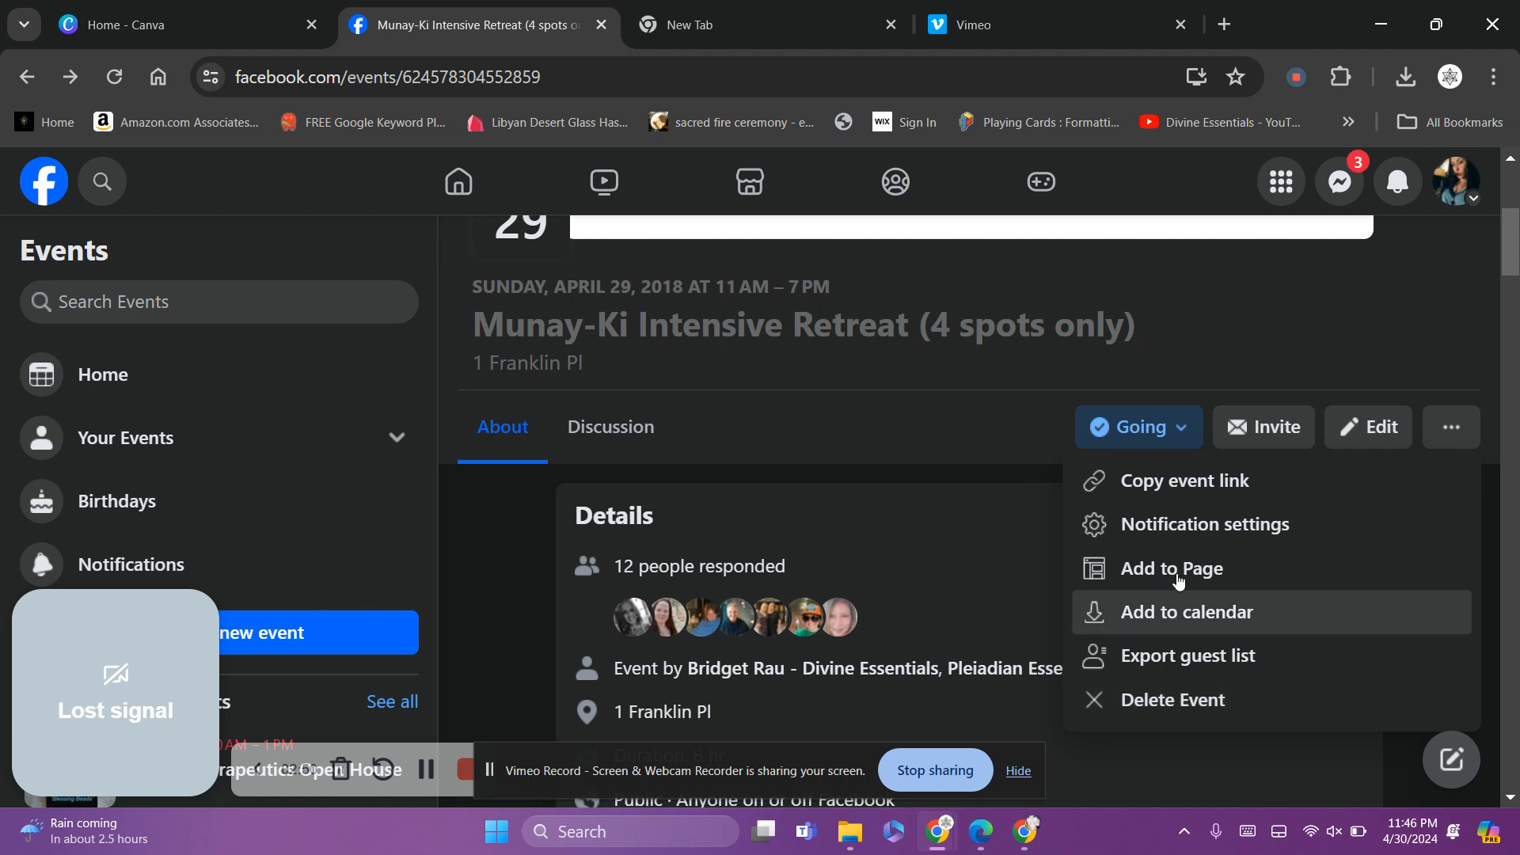
{"action": "left_click", "coordinate": [1382, 440]}
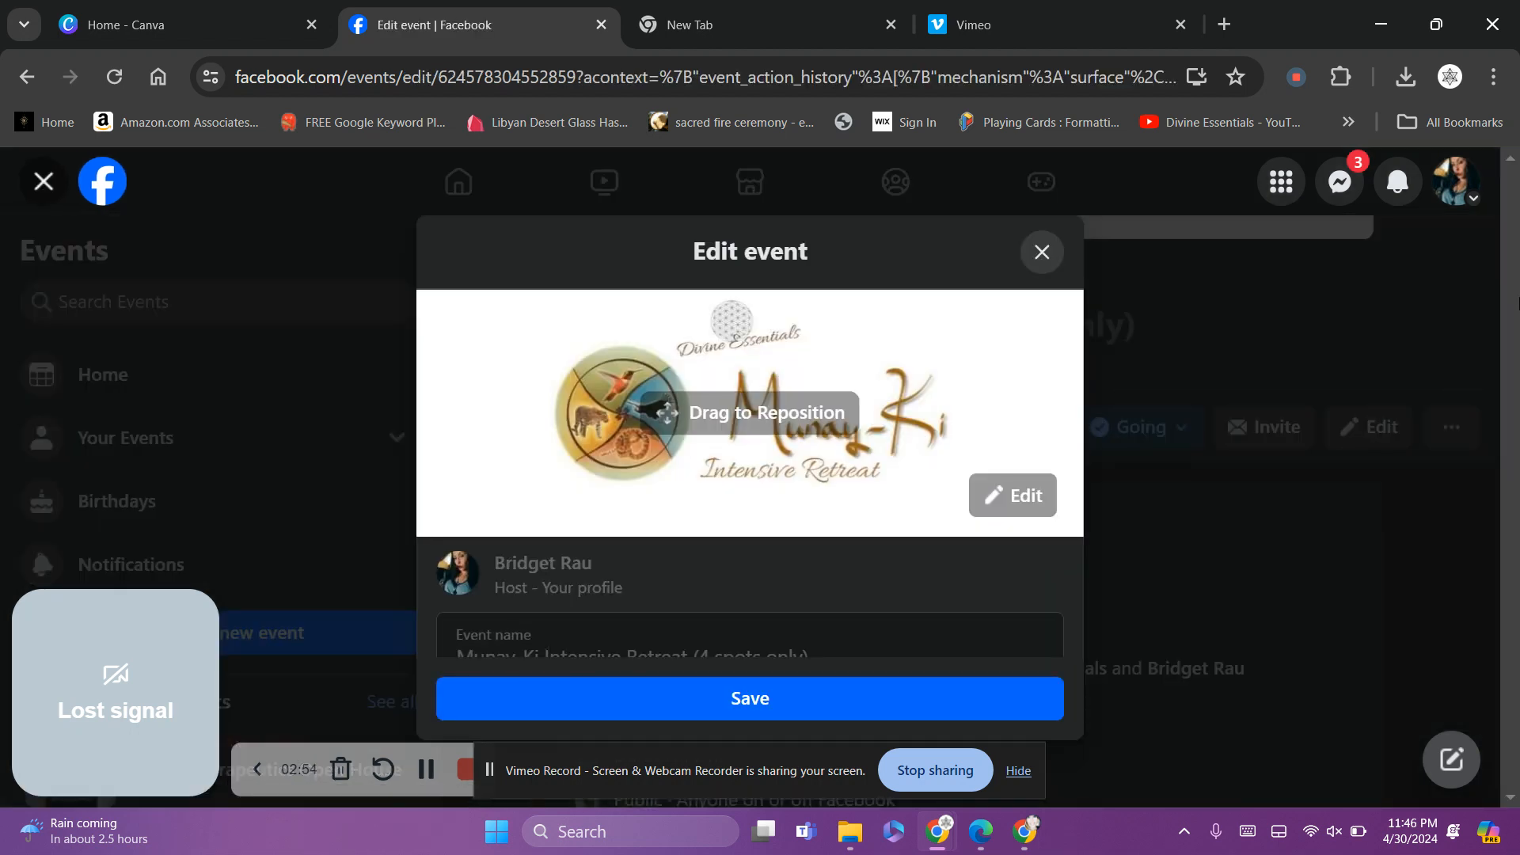
Save the retreat's cover image to the computer as 'munay'
{"action": "left_click", "coordinate": [1040, 253]}
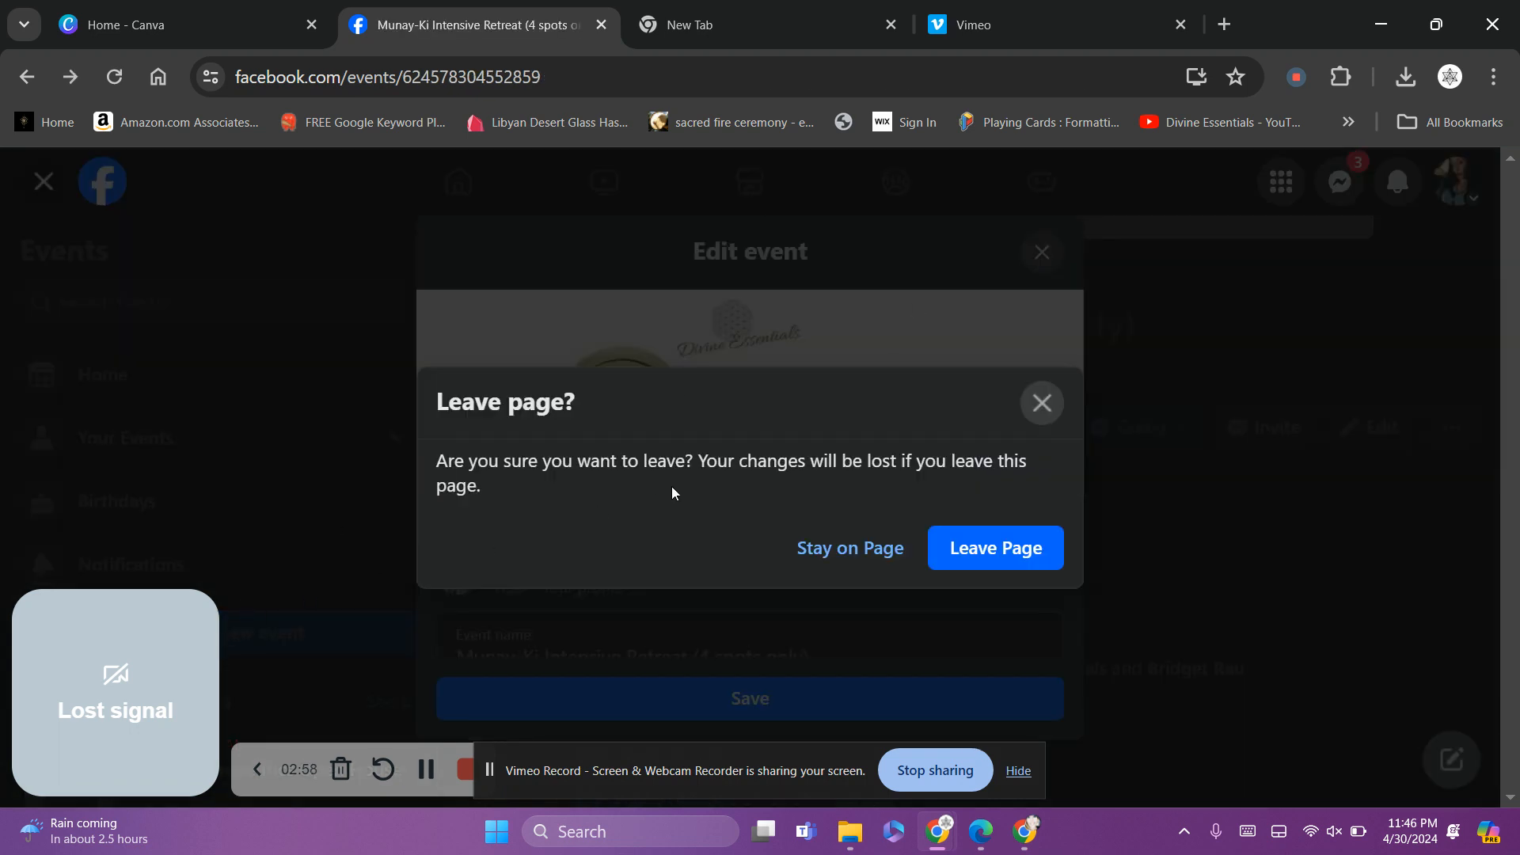
{"action": "left_click", "coordinate": [886, 556]}
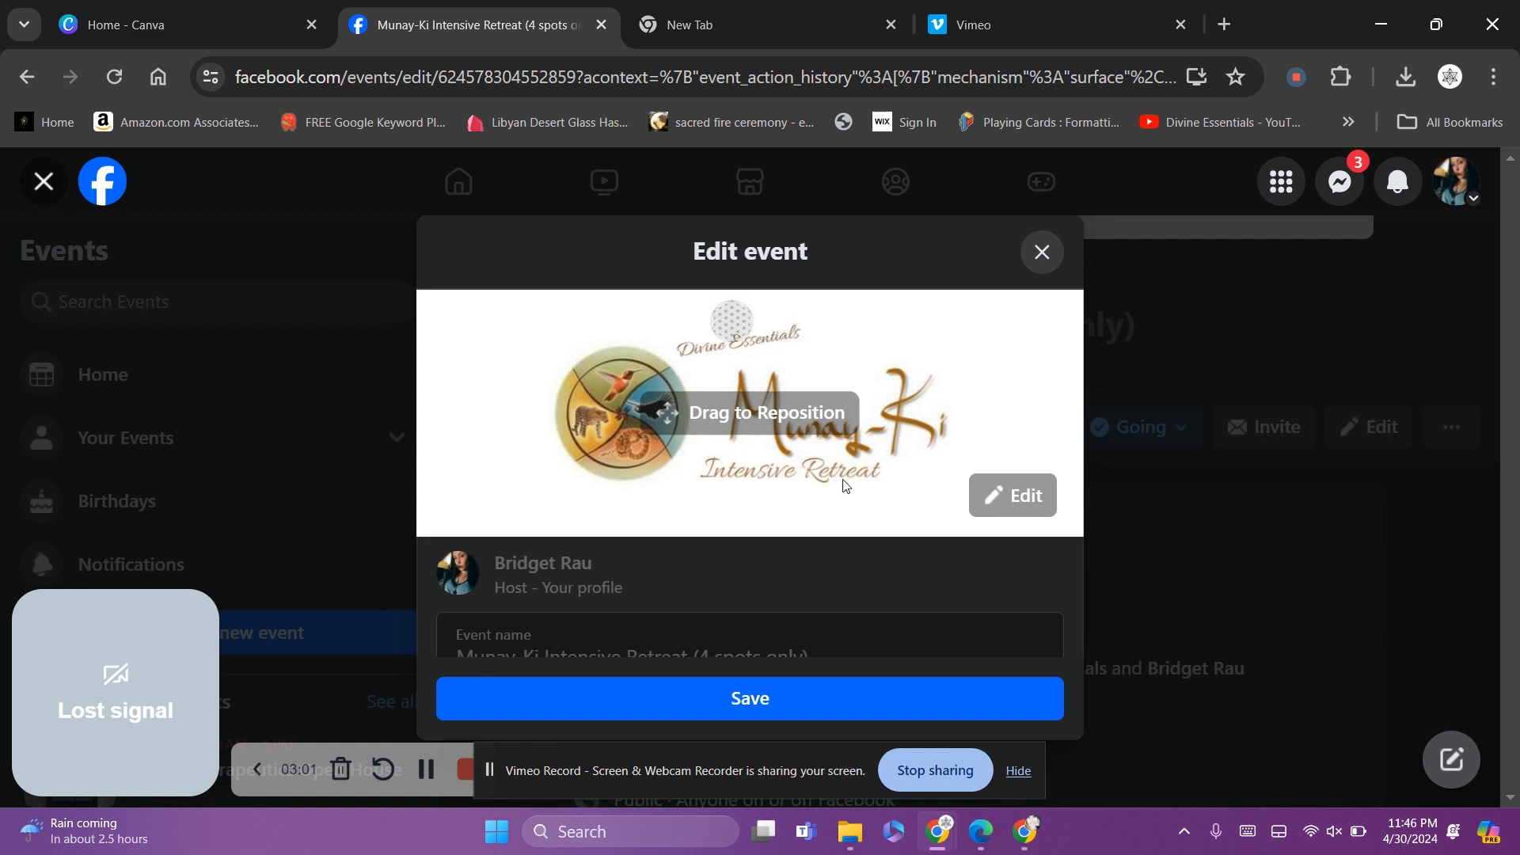
{"action": "right_click", "coordinate": [837, 359]}
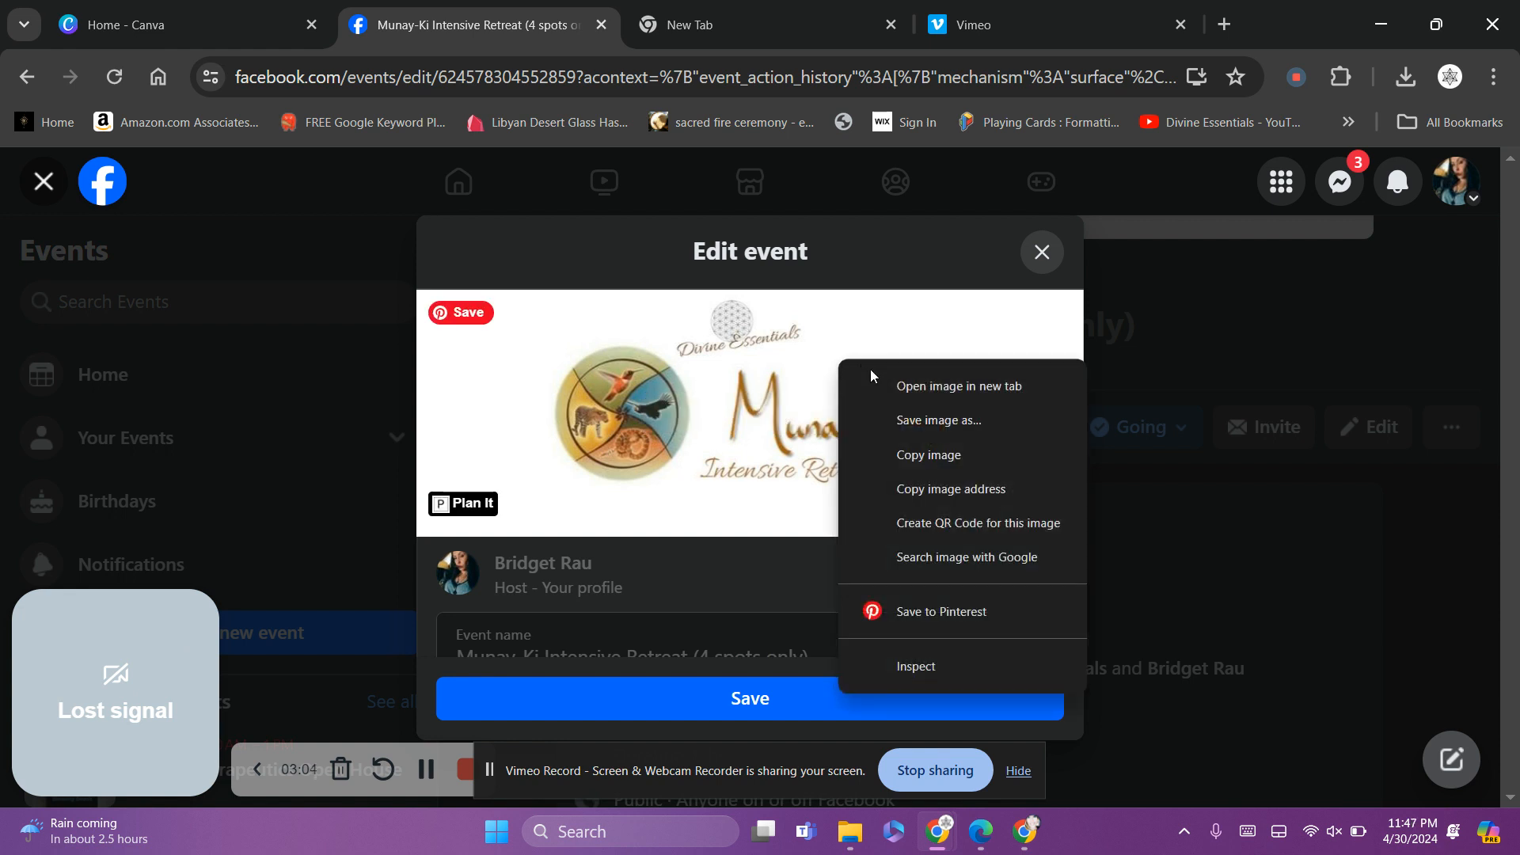
{"action": "left_click", "coordinate": [905, 421]}
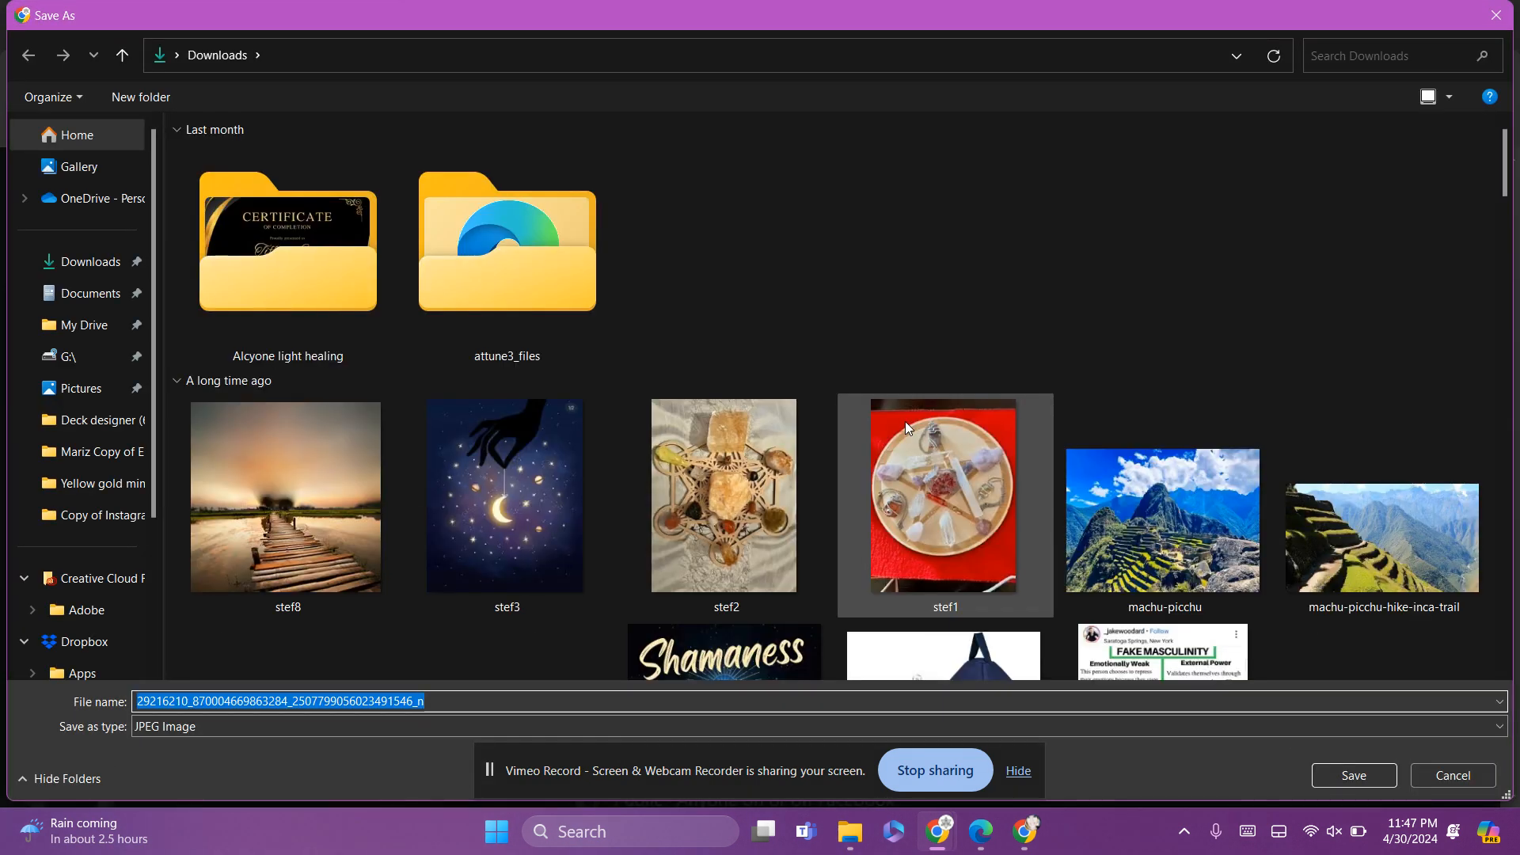
{"action": "type", "text": "munay"}
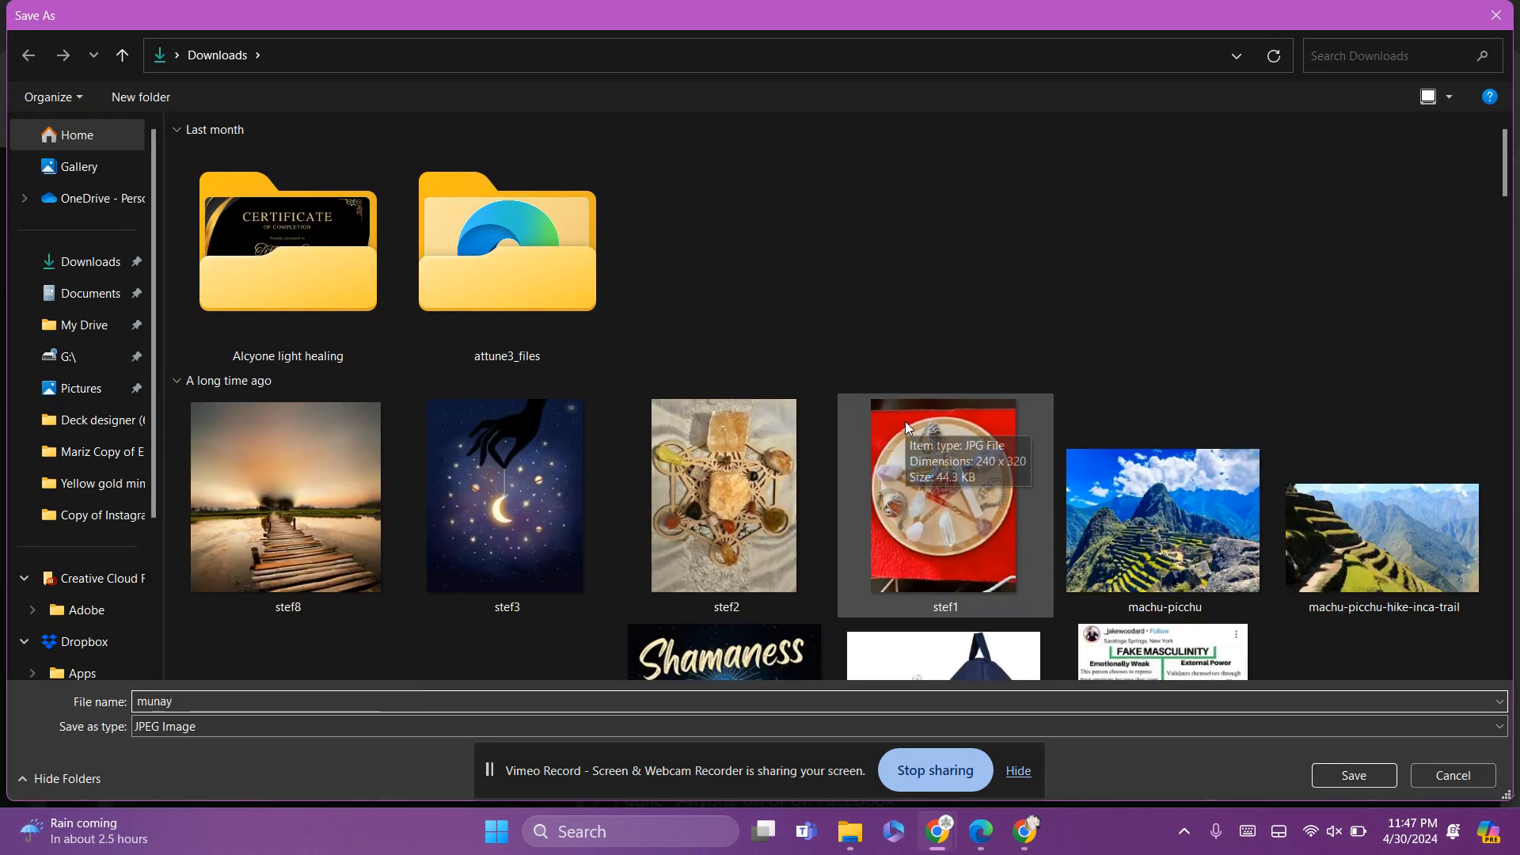
{"action": "key", "text": "Return"}
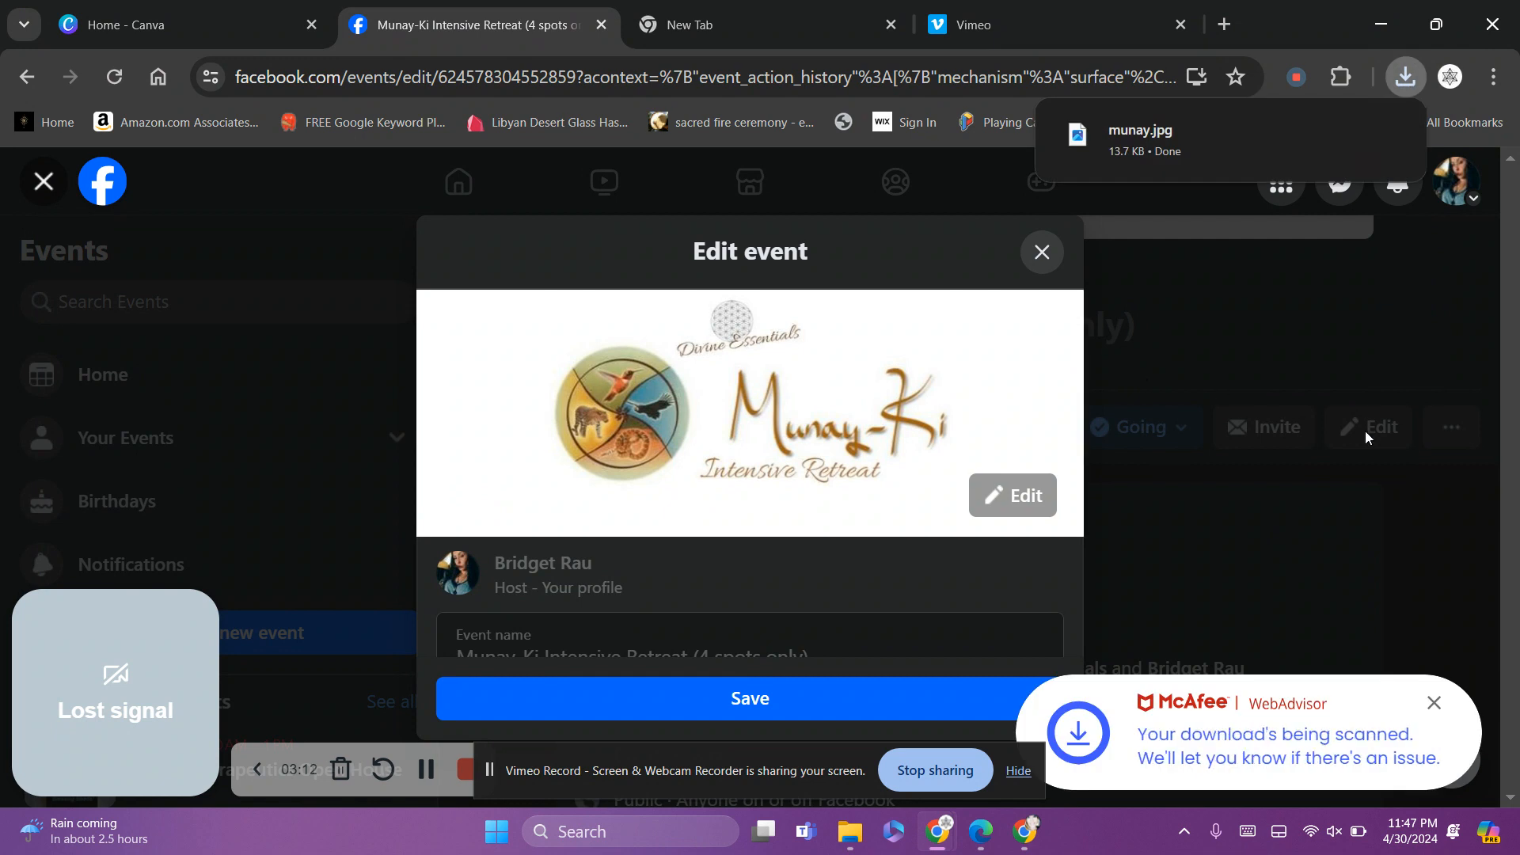
Discard the old event's edits without saving and start a new event
{"action": "right_click", "coordinate": [995, 394]}
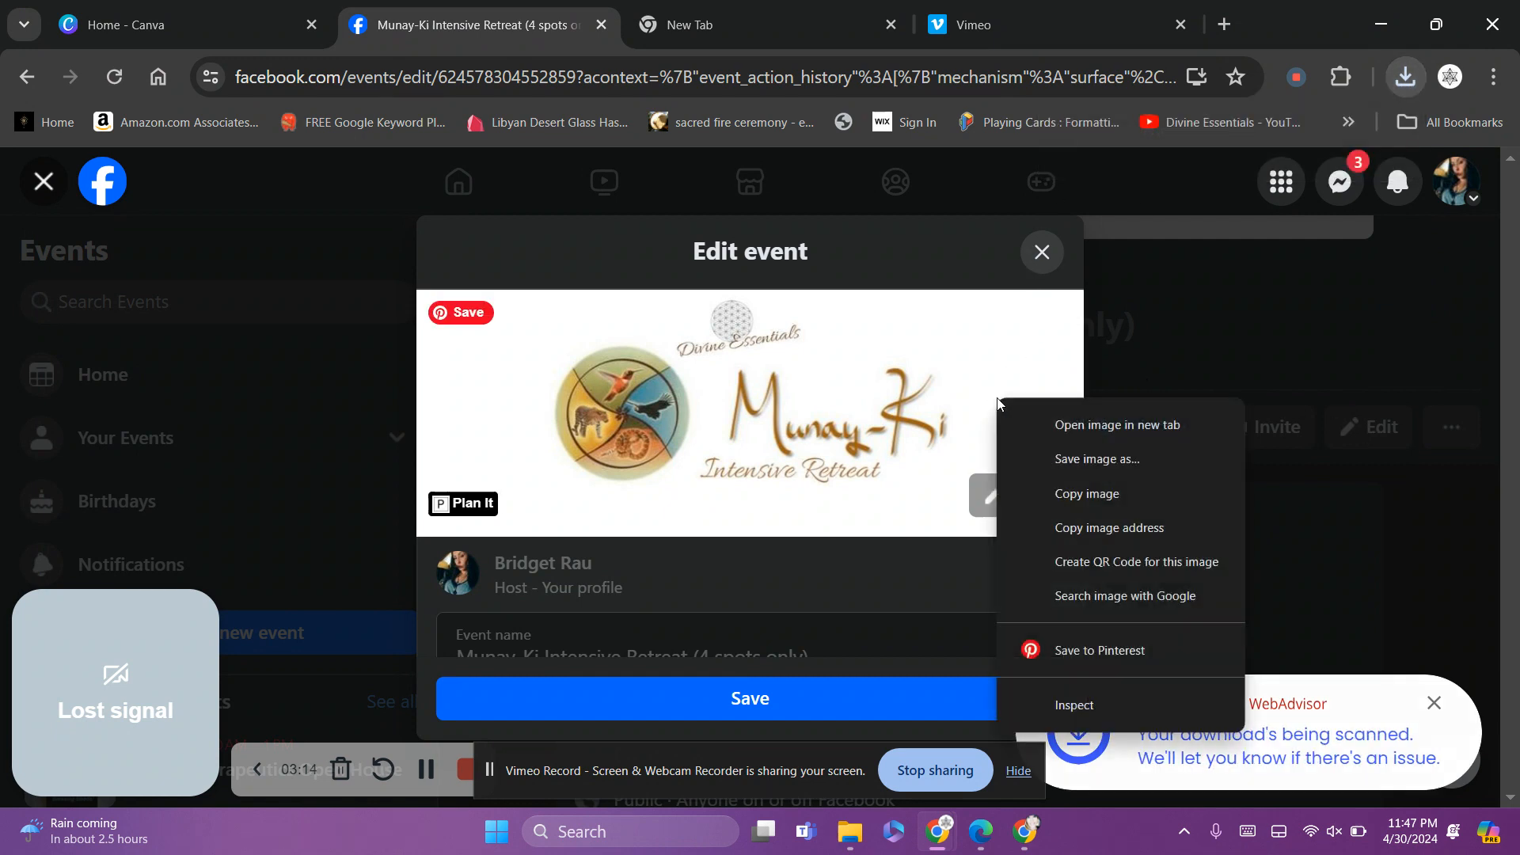
{"action": "key", "text": "Escape"}
{"action": "left_click", "coordinate": [1015, 496]}
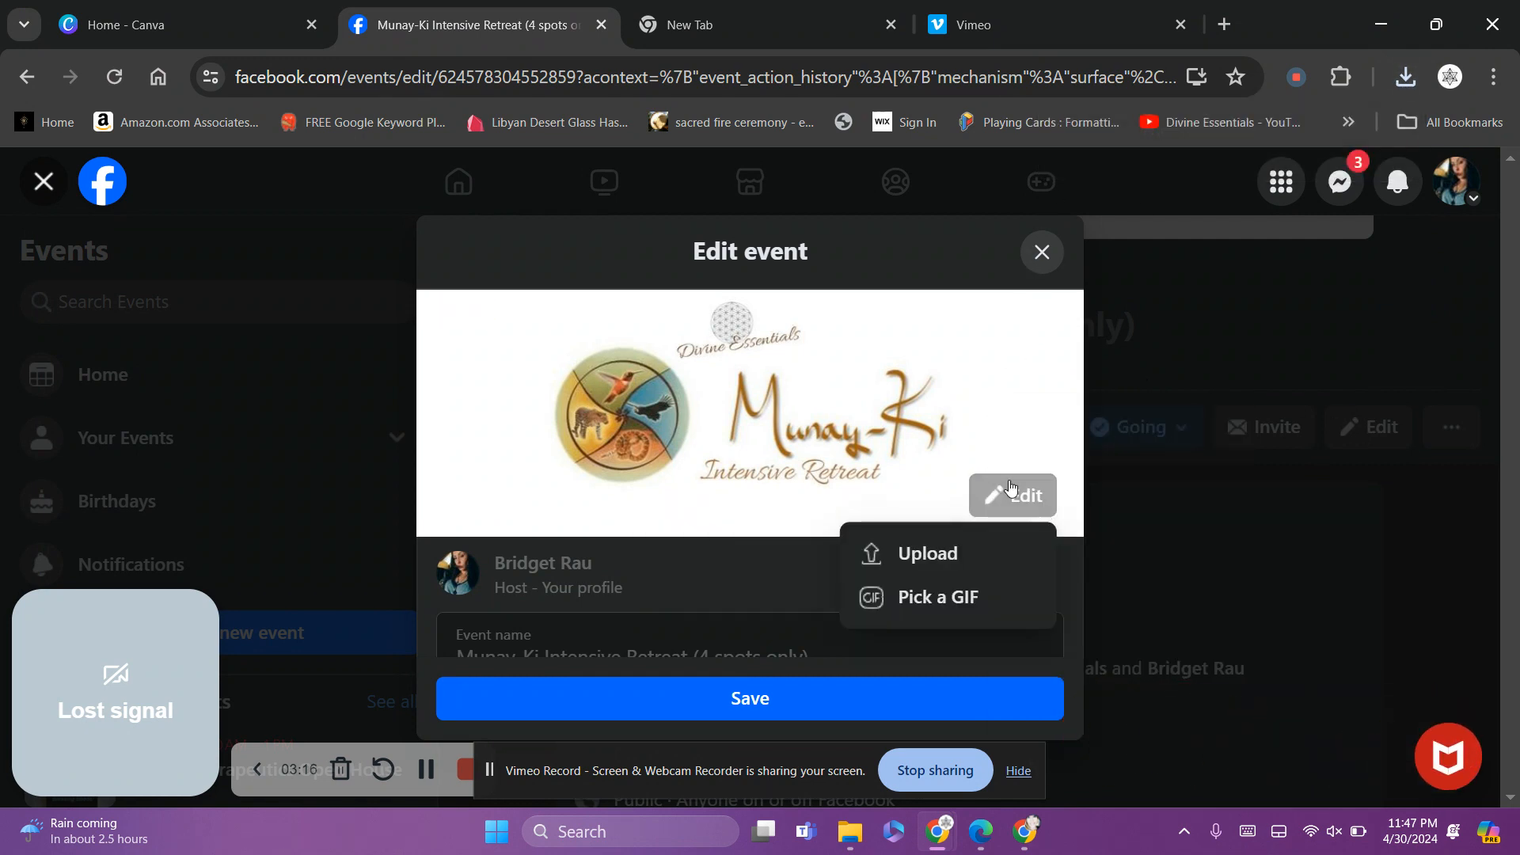
{"action": "left_click", "coordinate": [915, 558]}
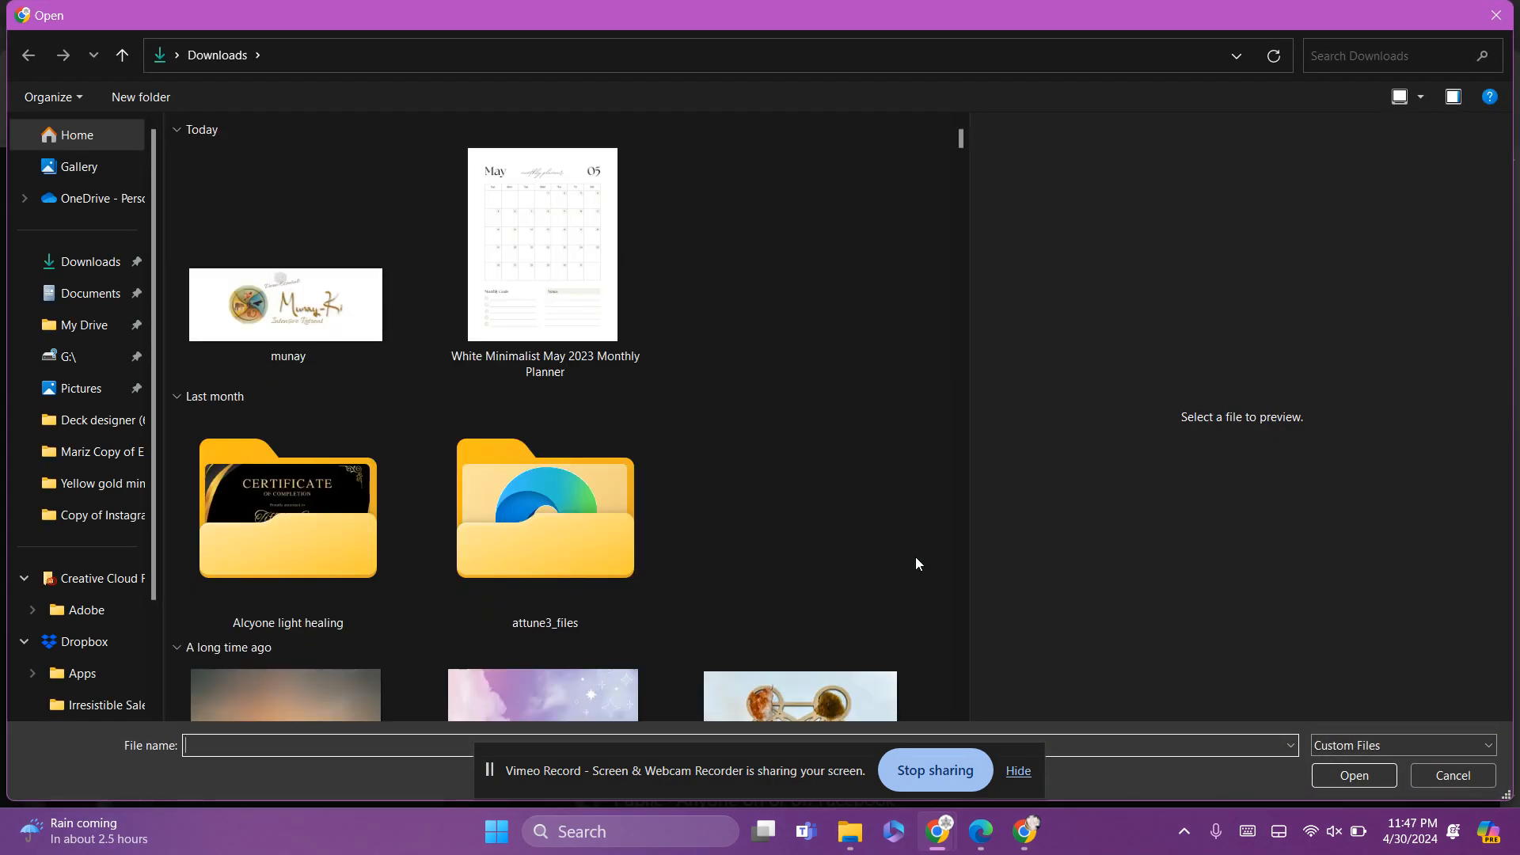
{"action": "left_click", "coordinate": [1453, 775]}
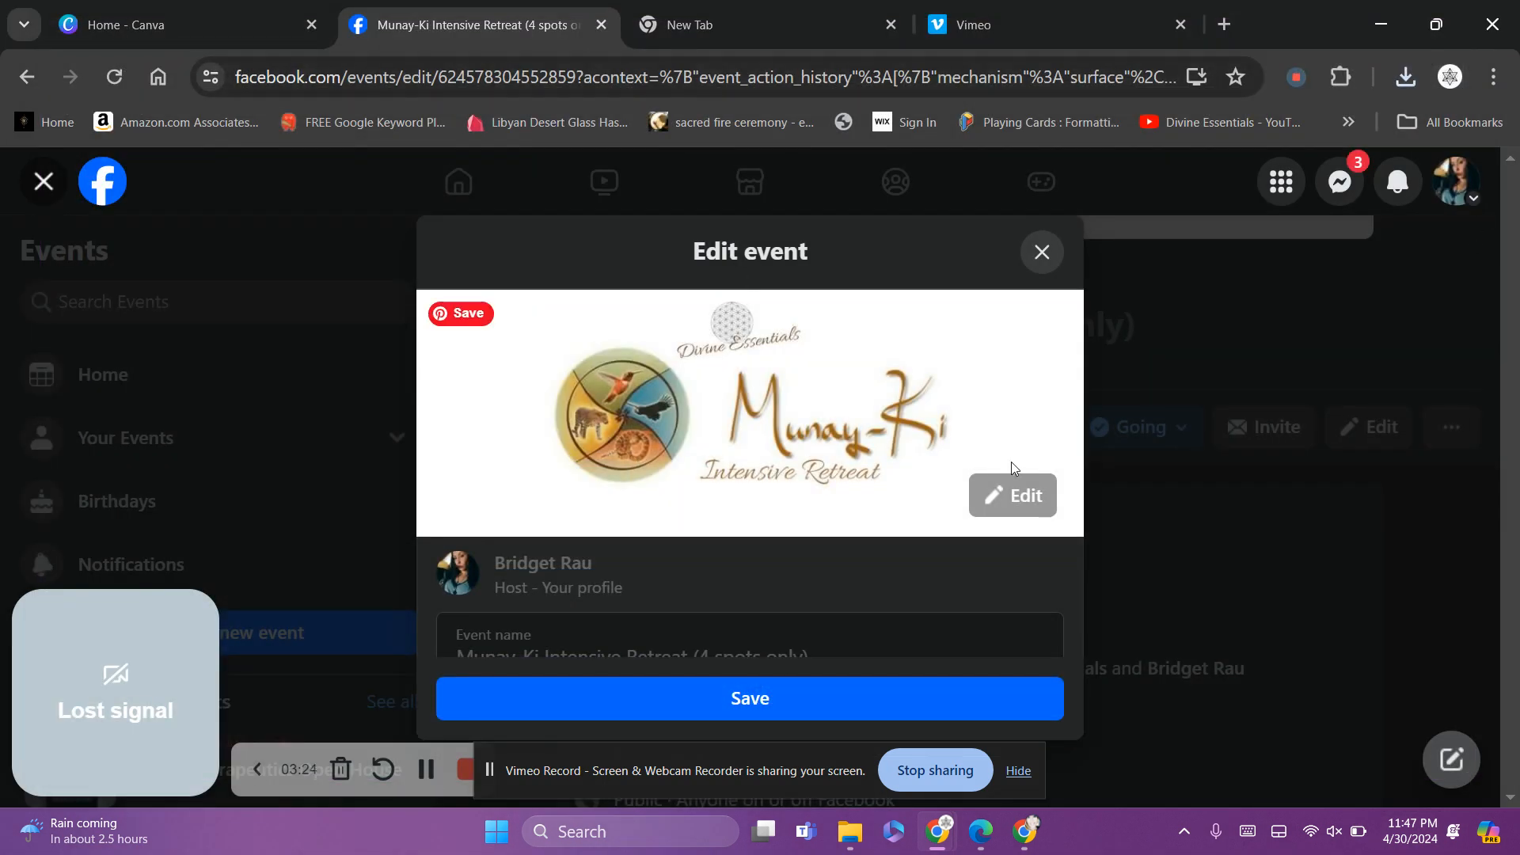
{"action": "left_click", "coordinate": [1042, 252]}
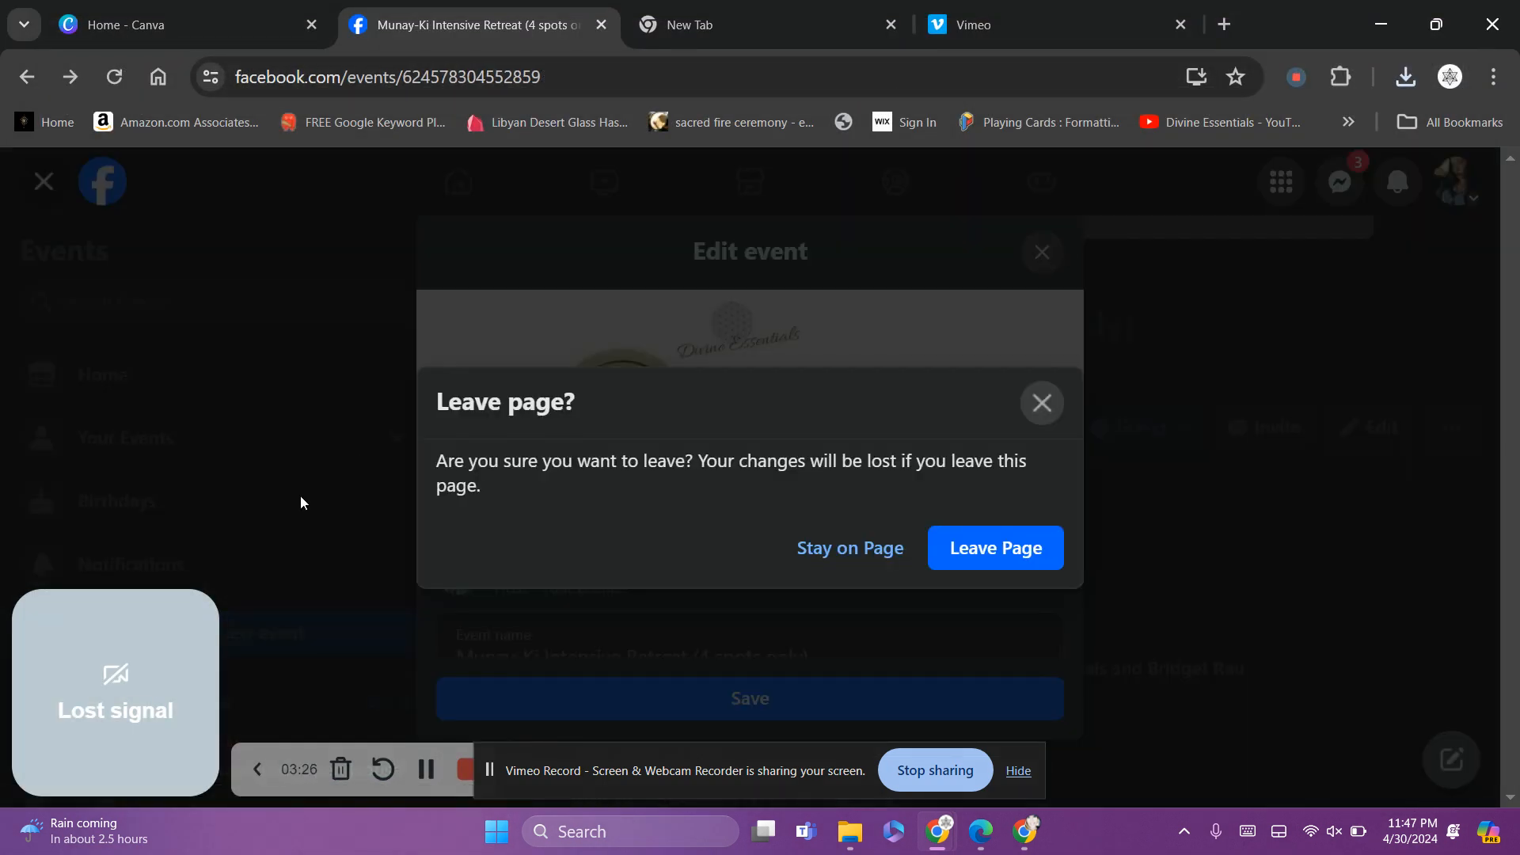
{"action": "left_click", "coordinate": [962, 546]}
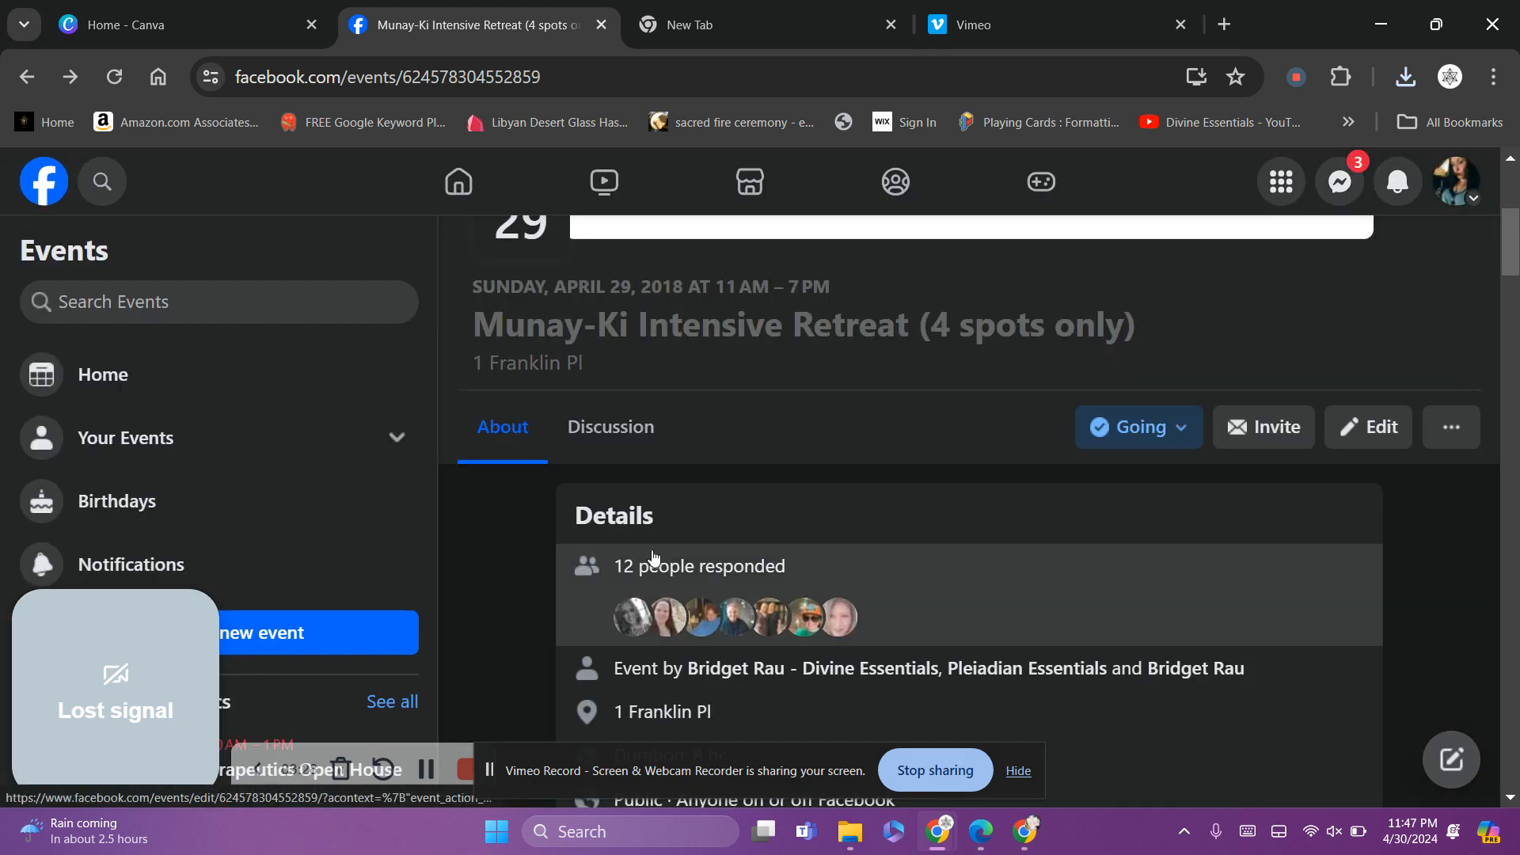
{"action": "left_click", "coordinate": [344, 641]}
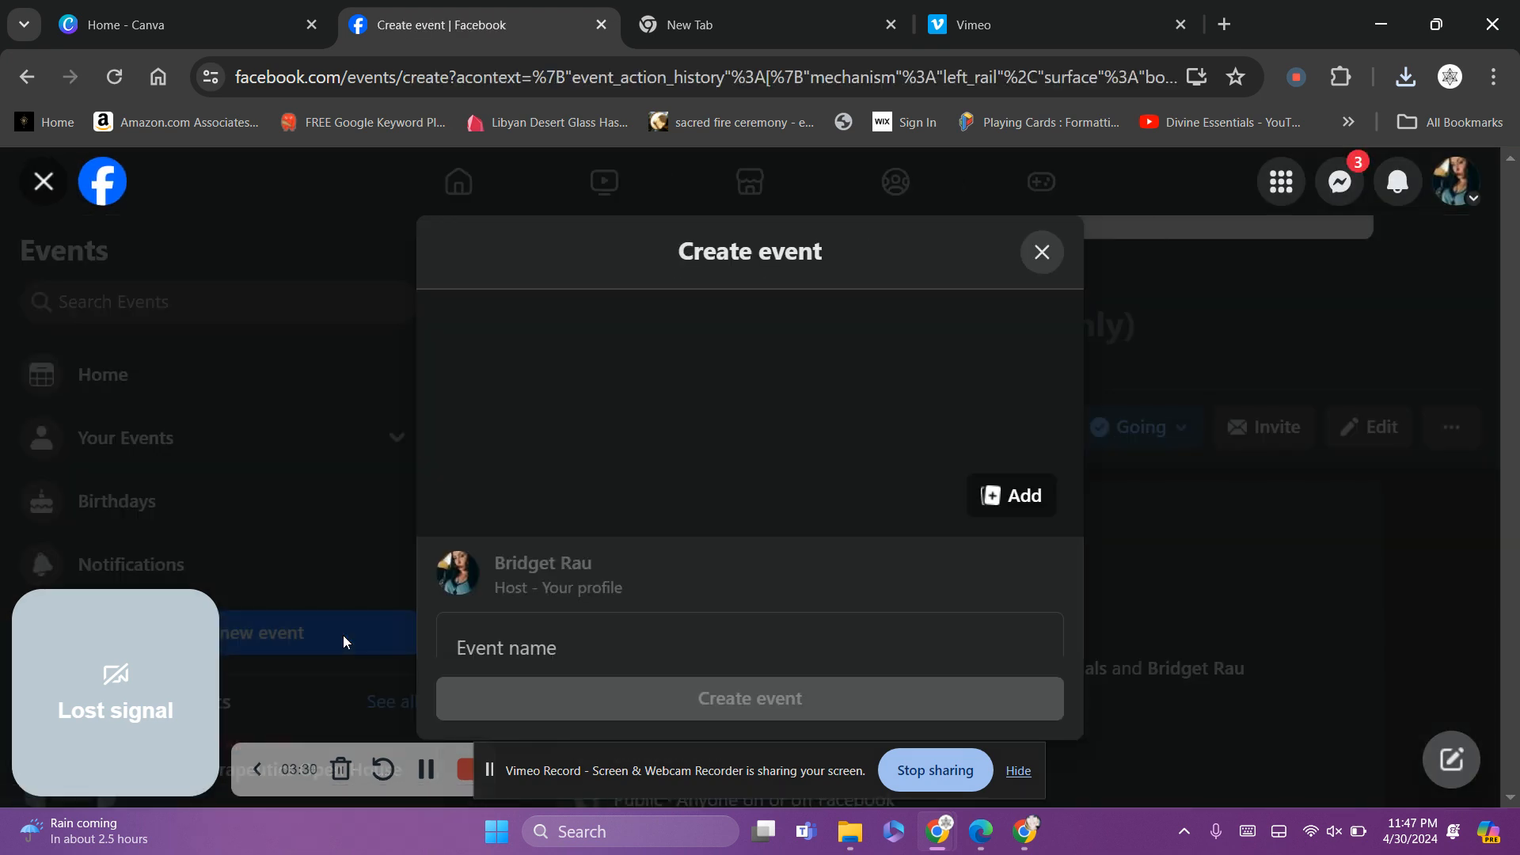
Set the browser zoom to 90%
{"action": "left_click", "coordinate": [1492, 79]}
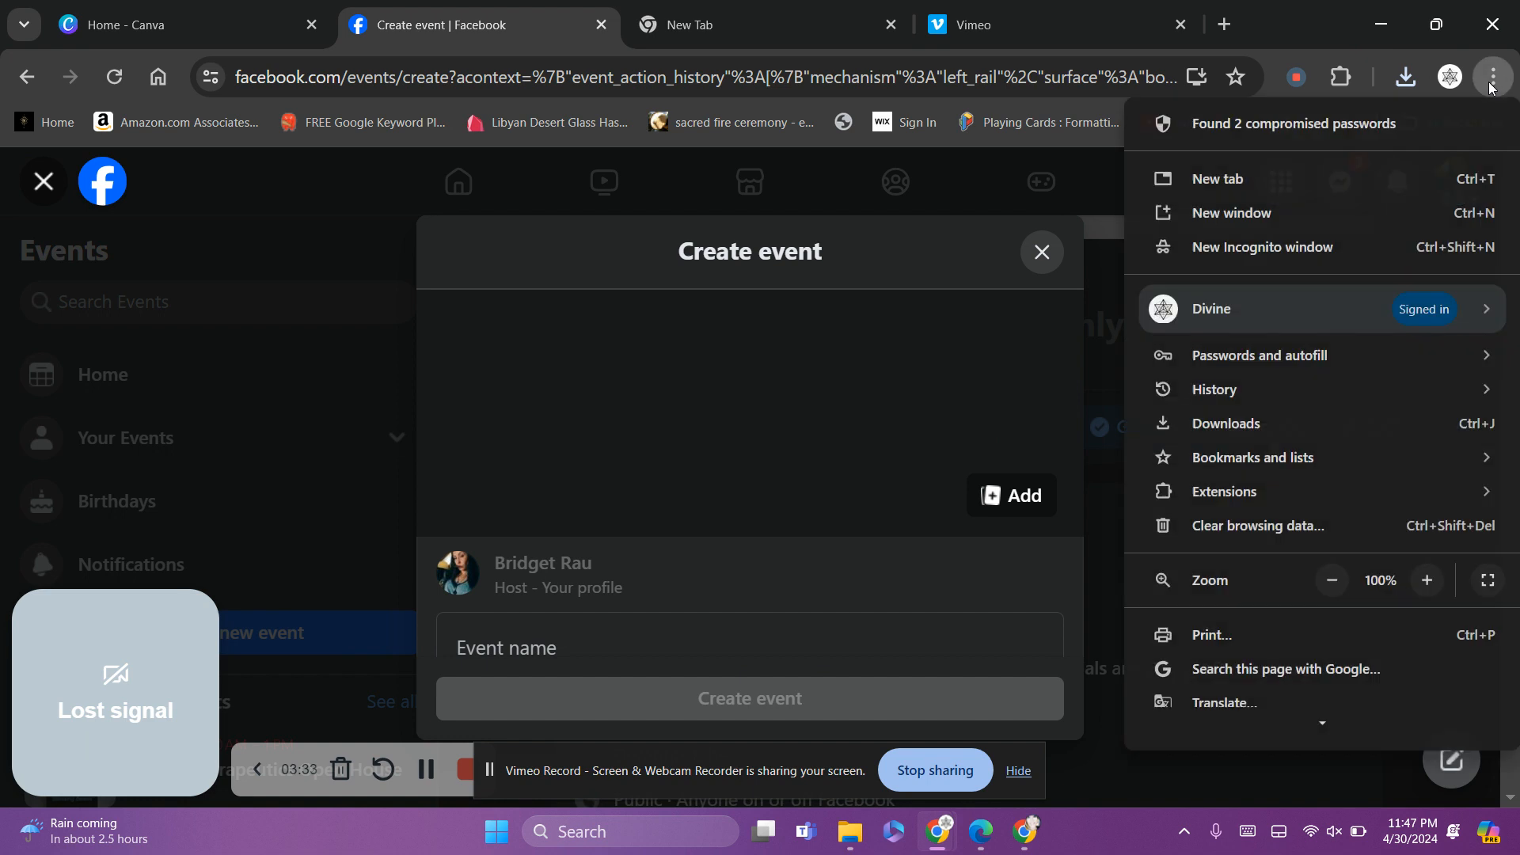
{"action": "left_click", "coordinate": [1333, 581]}
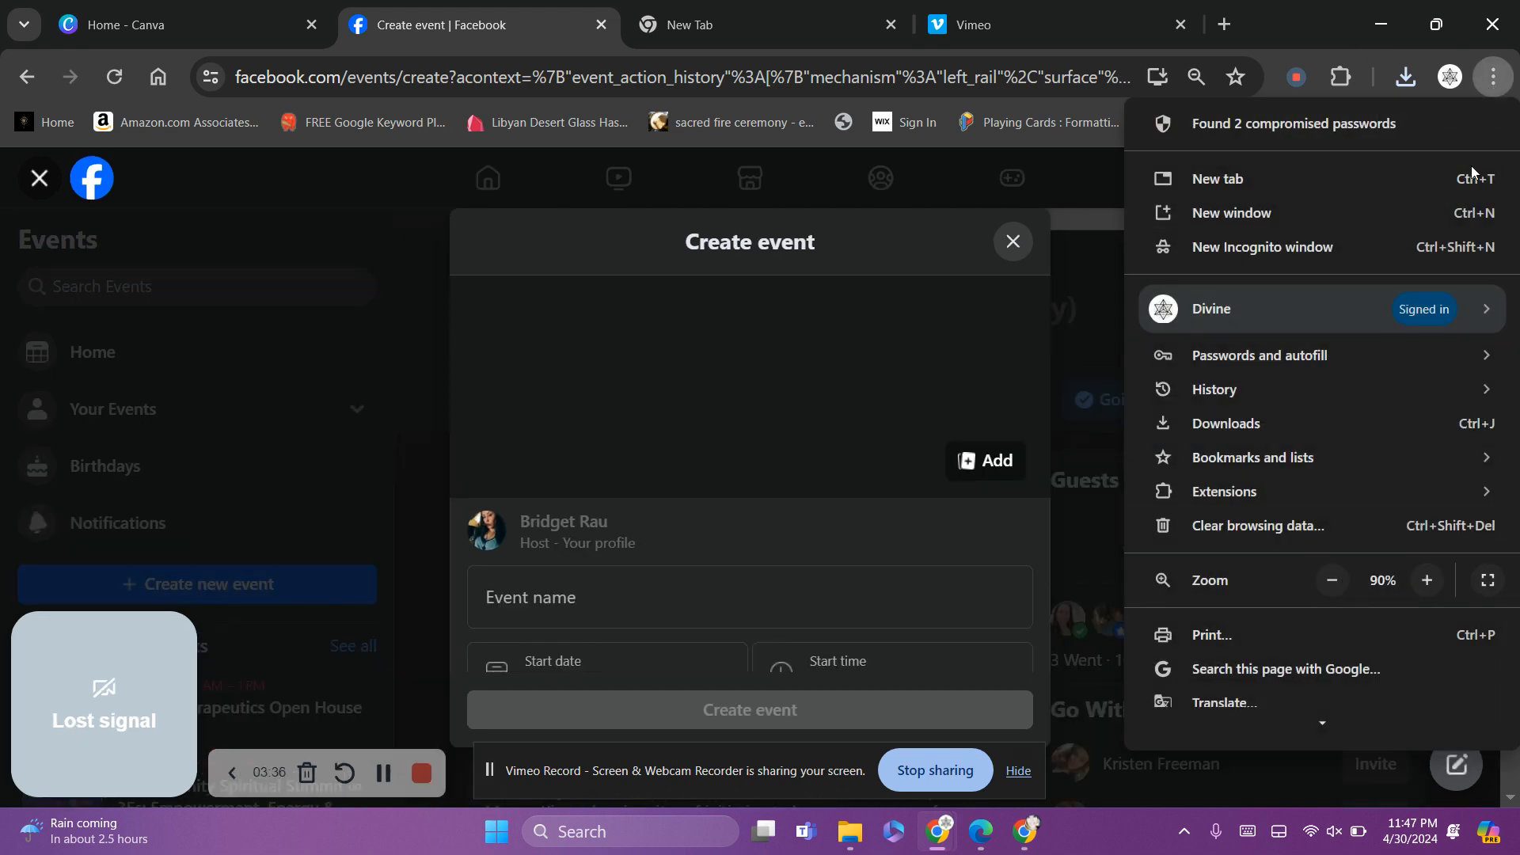
{"action": "left_click", "coordinate": [1086, 196]}
Upload the saved munay image from Downloads as the new event's cover photo
{"action": "left_click", "coordinate": [981, 467]}
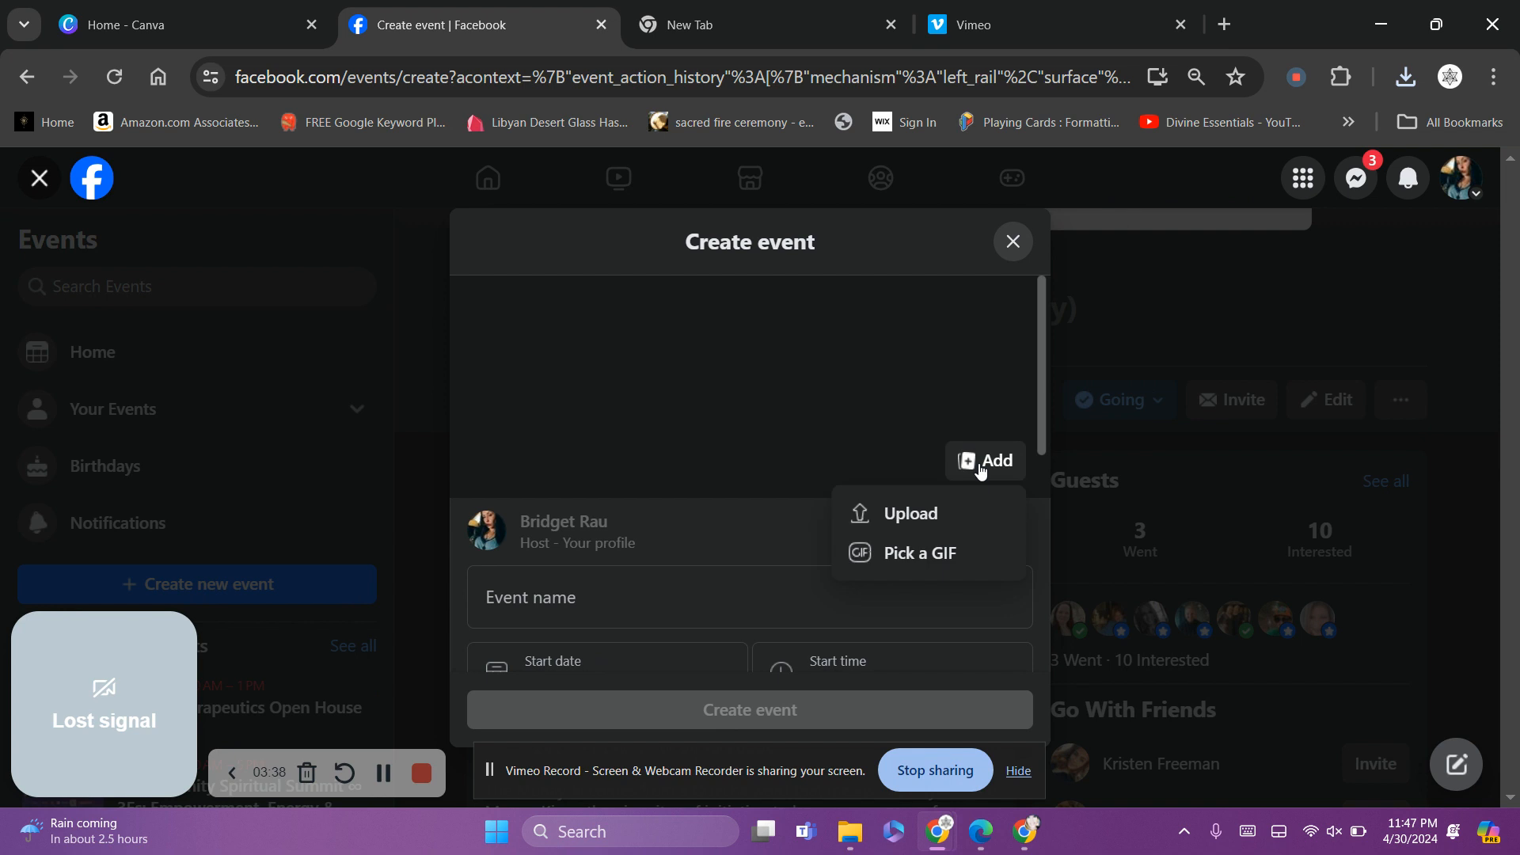
{"action": "left_click", "coordinate": [922, 511]}
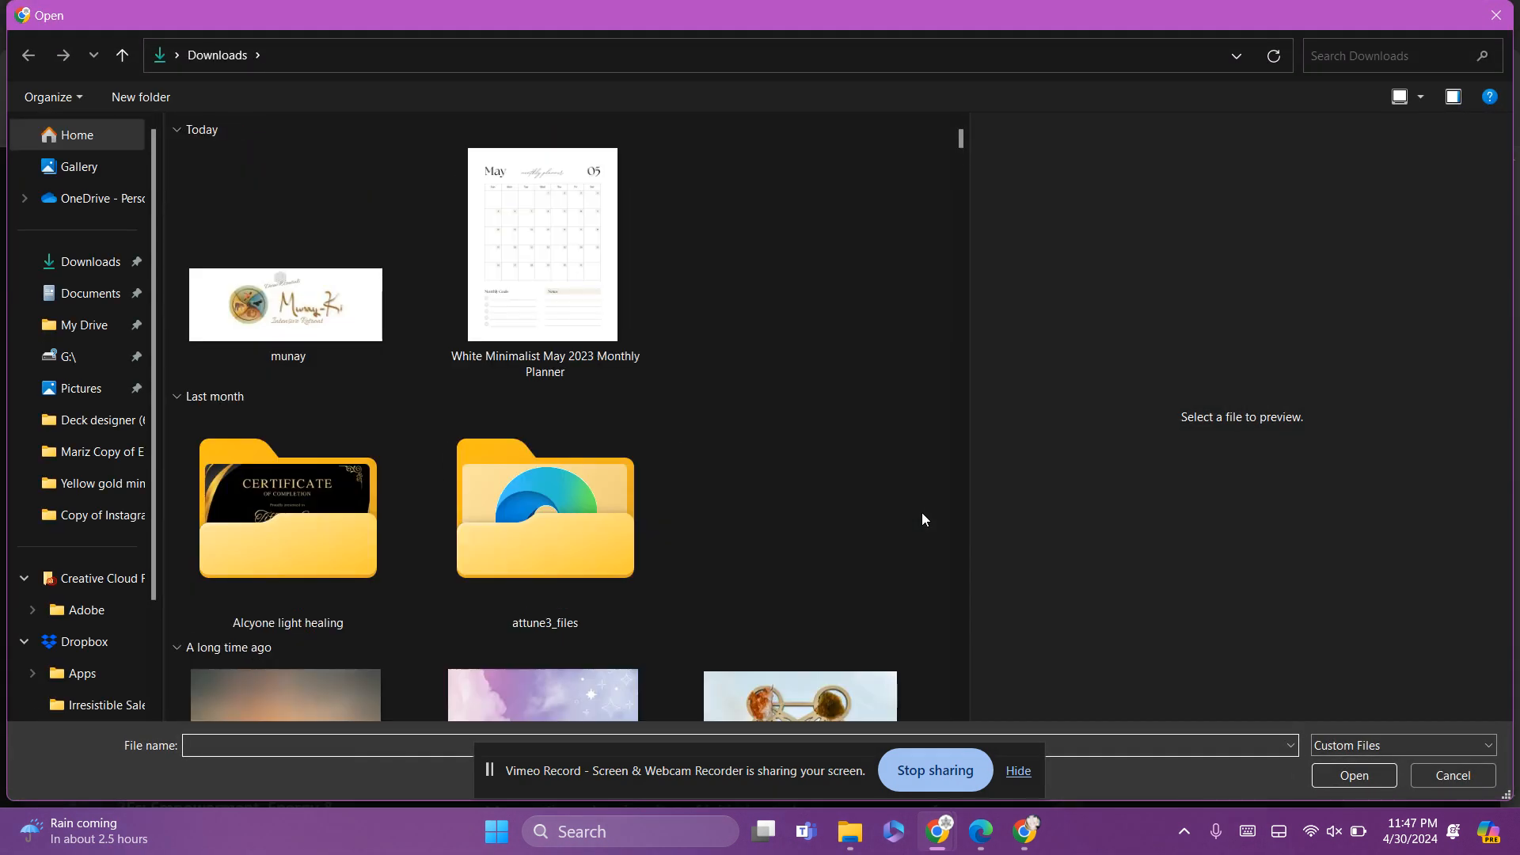
{"action": "left_click", "coordinate": [297, 337]}
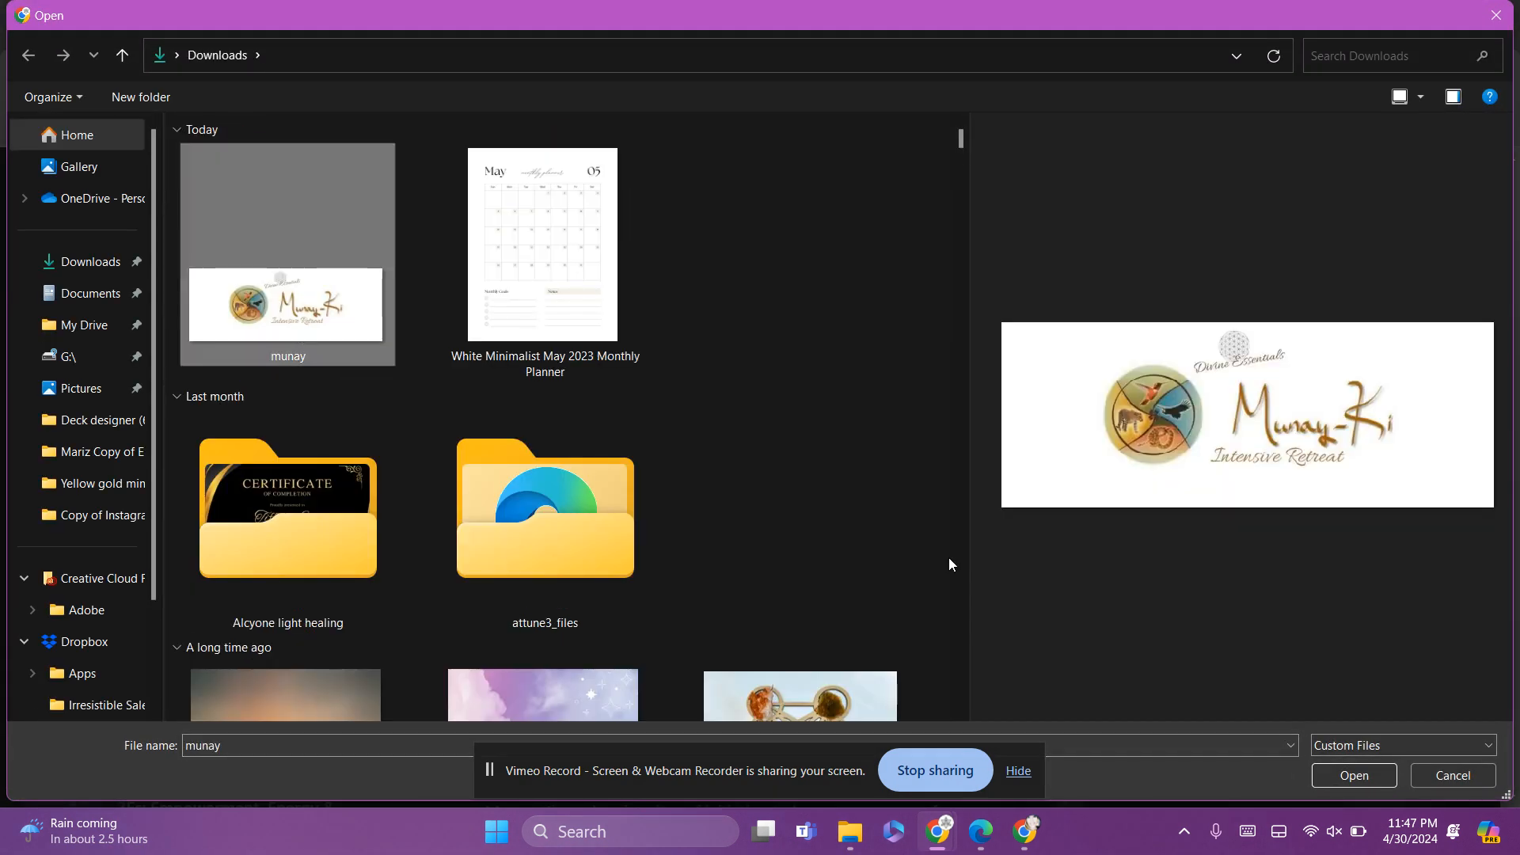
{"action": "left_click", "coordinate": [1351, 776]}
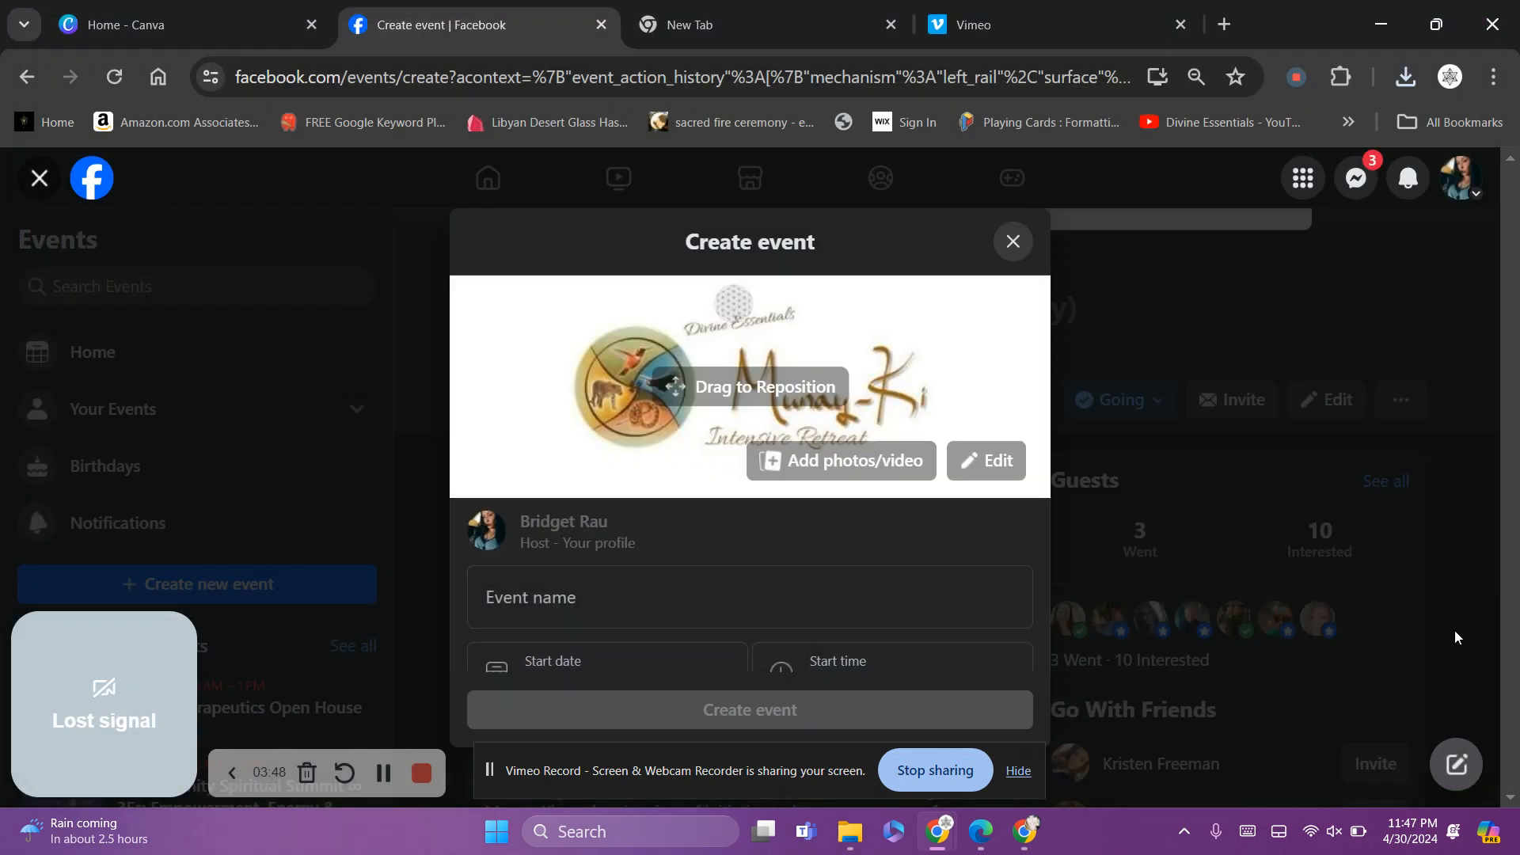
Enter 'Munay Ki Rites Intensive One Day Class' as the event name
{"action": "left_click", "coordinate": [541, 586]}
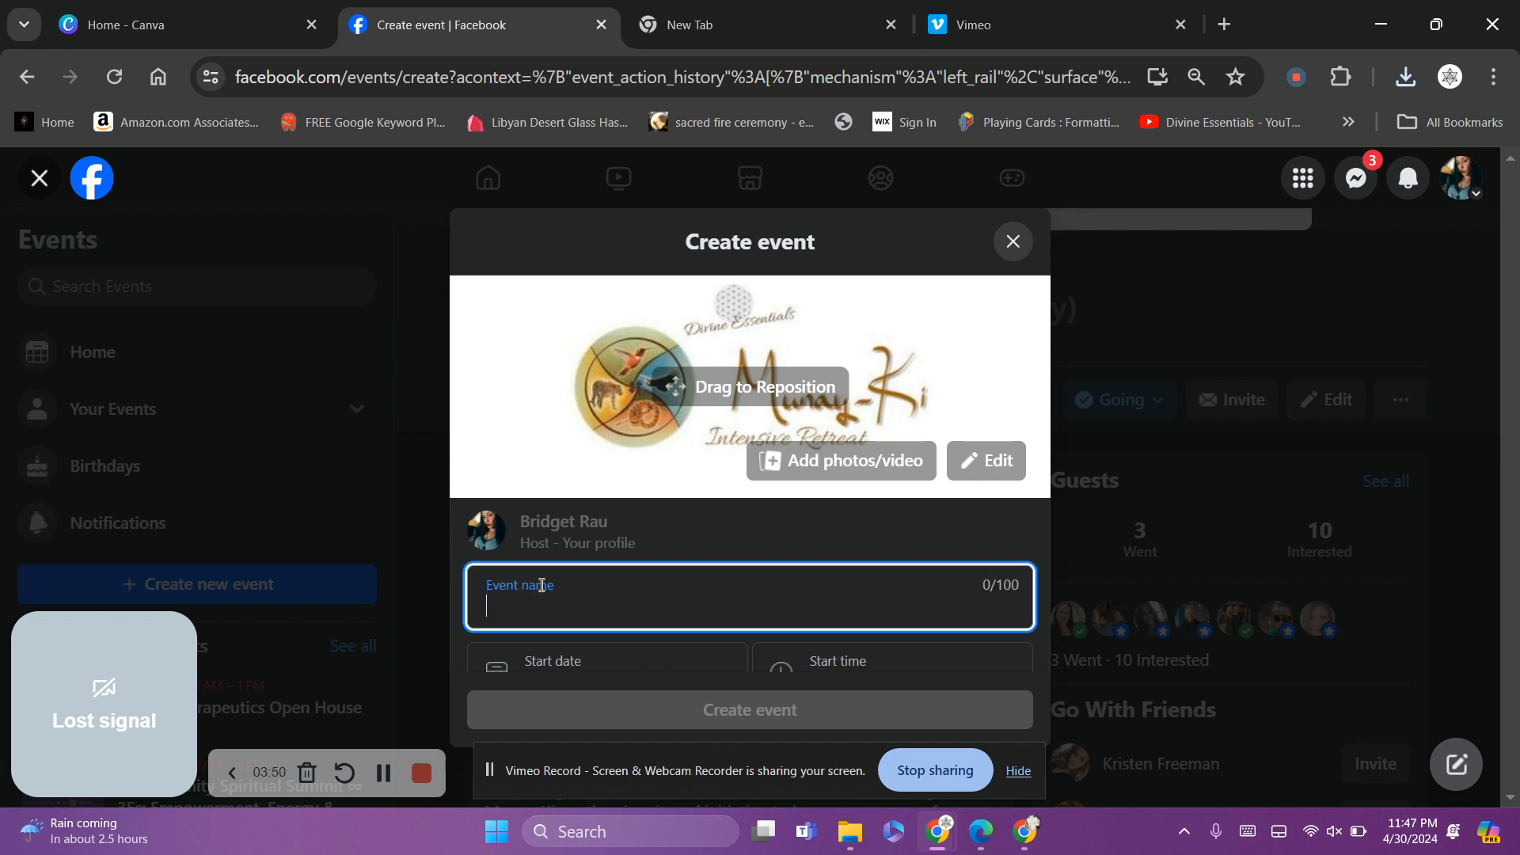
{"action": "type", "text": "Munay "}
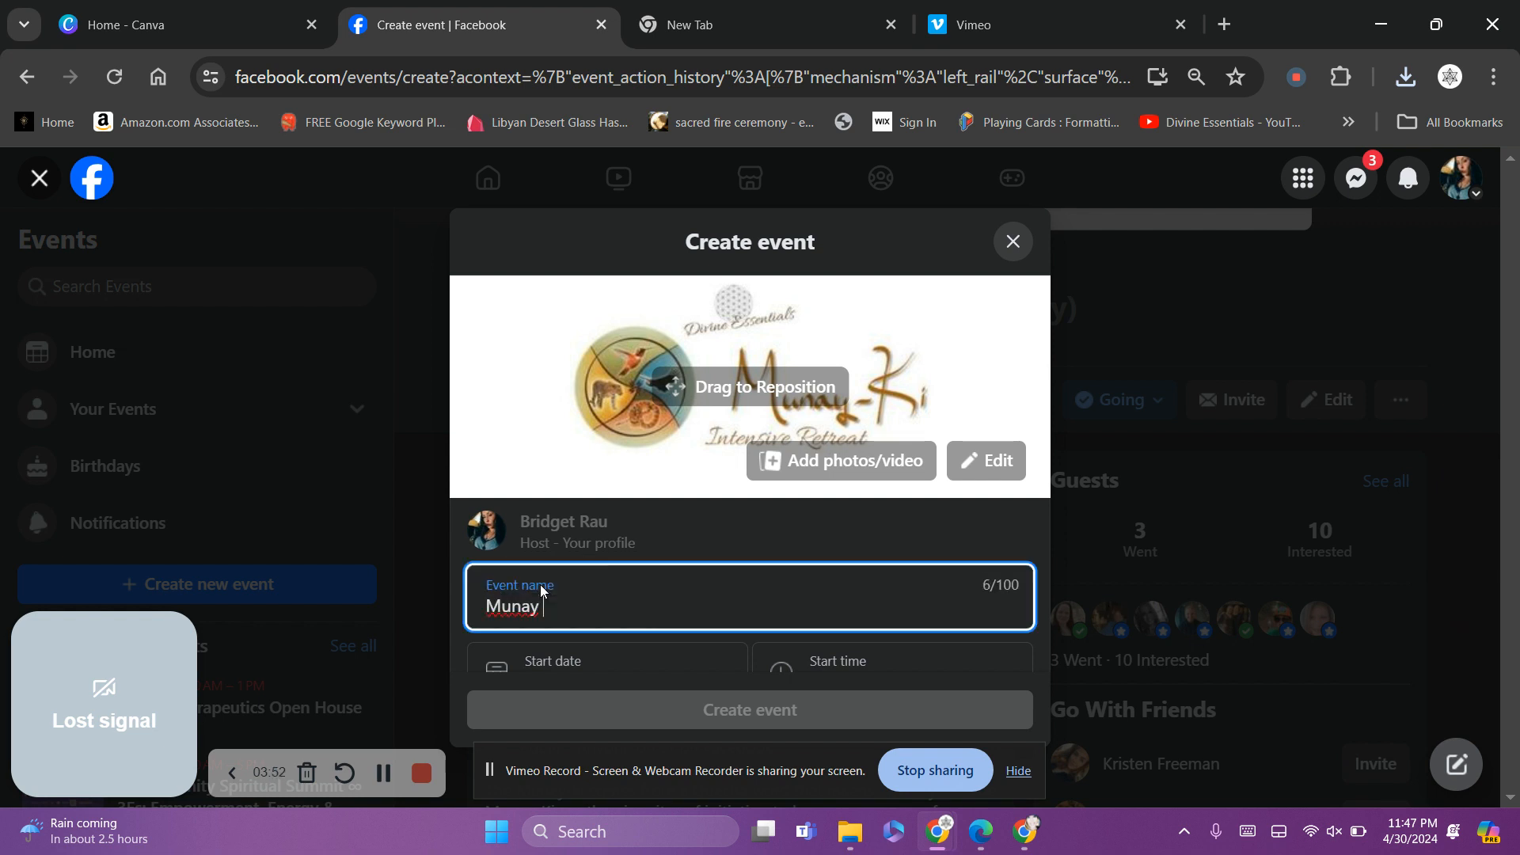
{"action": "type", "text": "Ki Rites "}
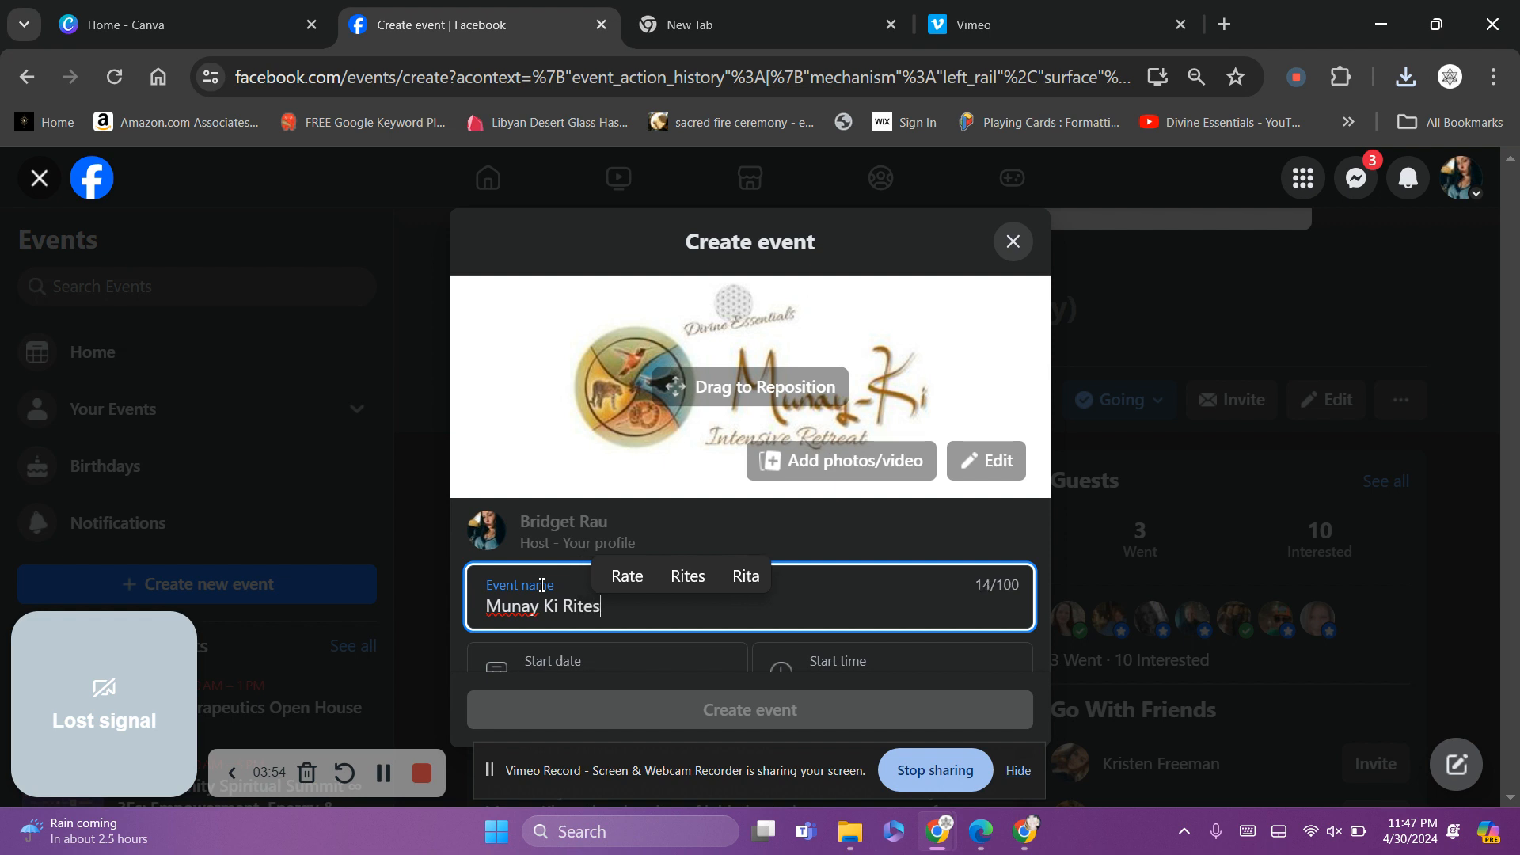
{"action": "type", "text": "Intensive"}
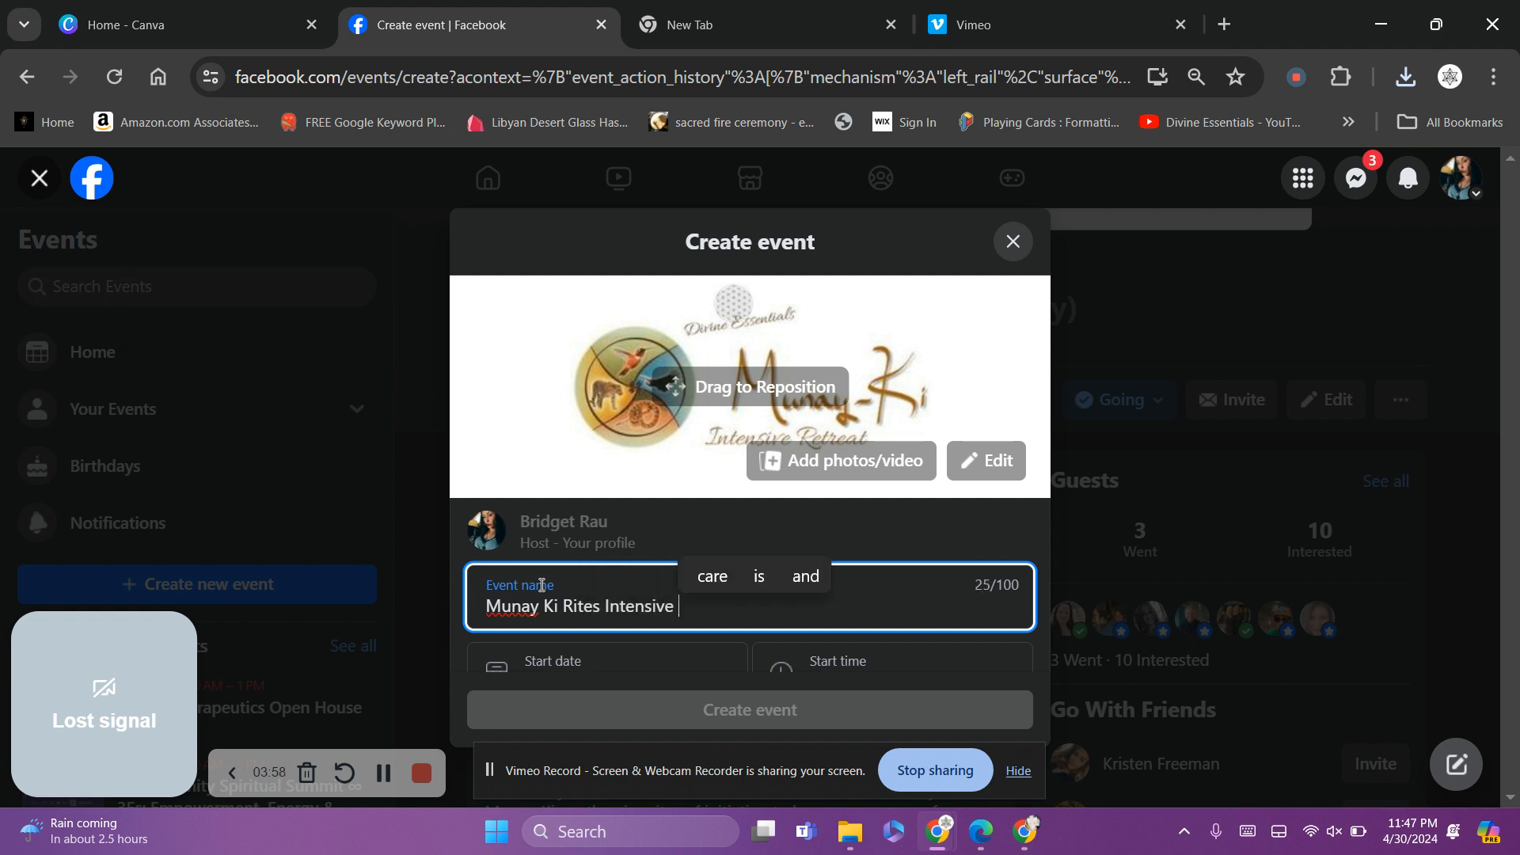
{"action": "type", "text": " One Day"}
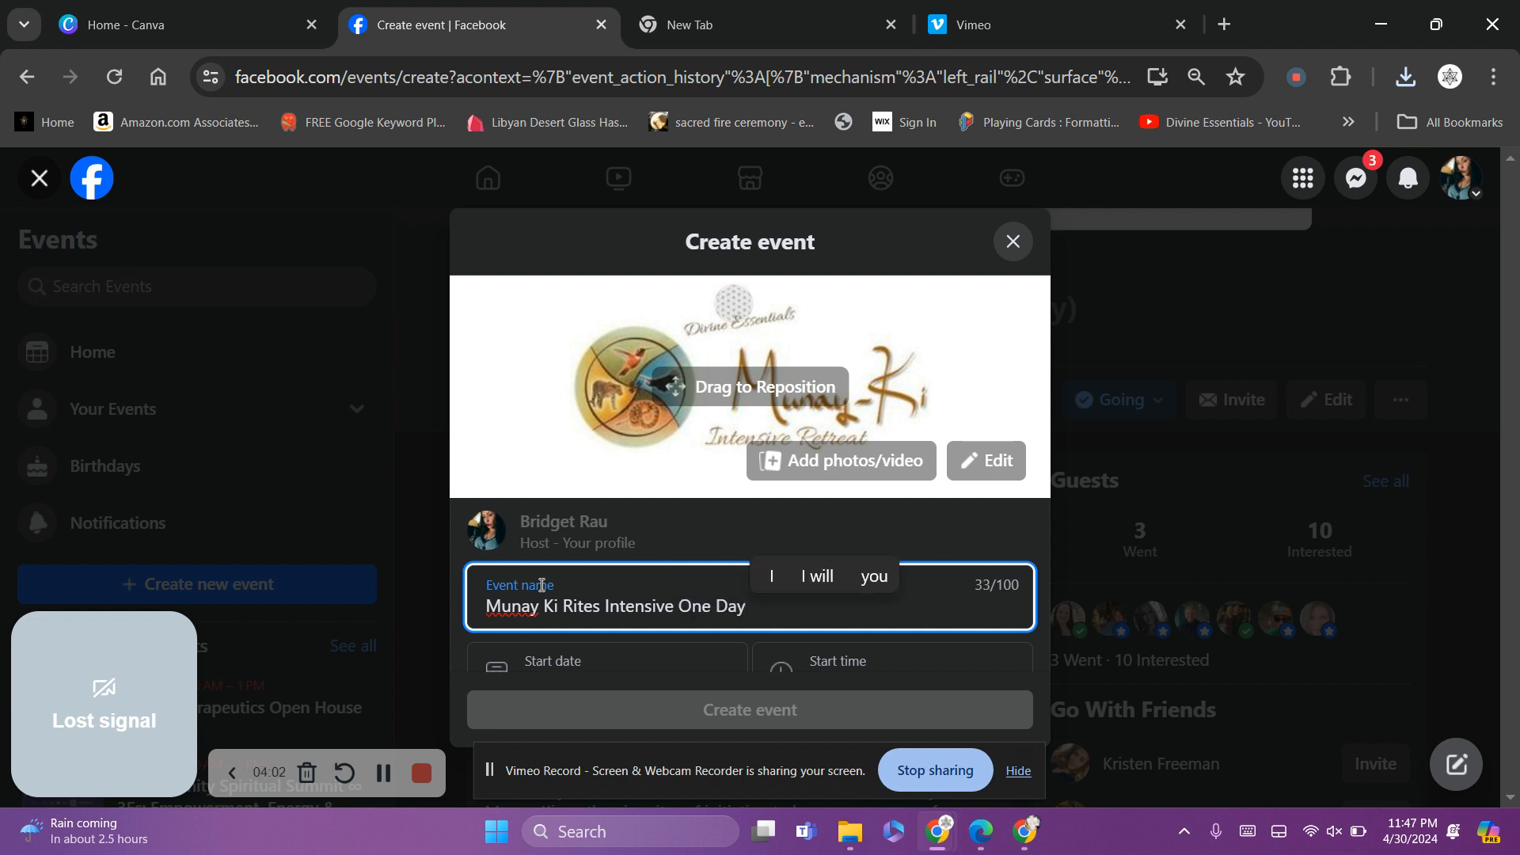
{"action": "type", "text": " Class"}
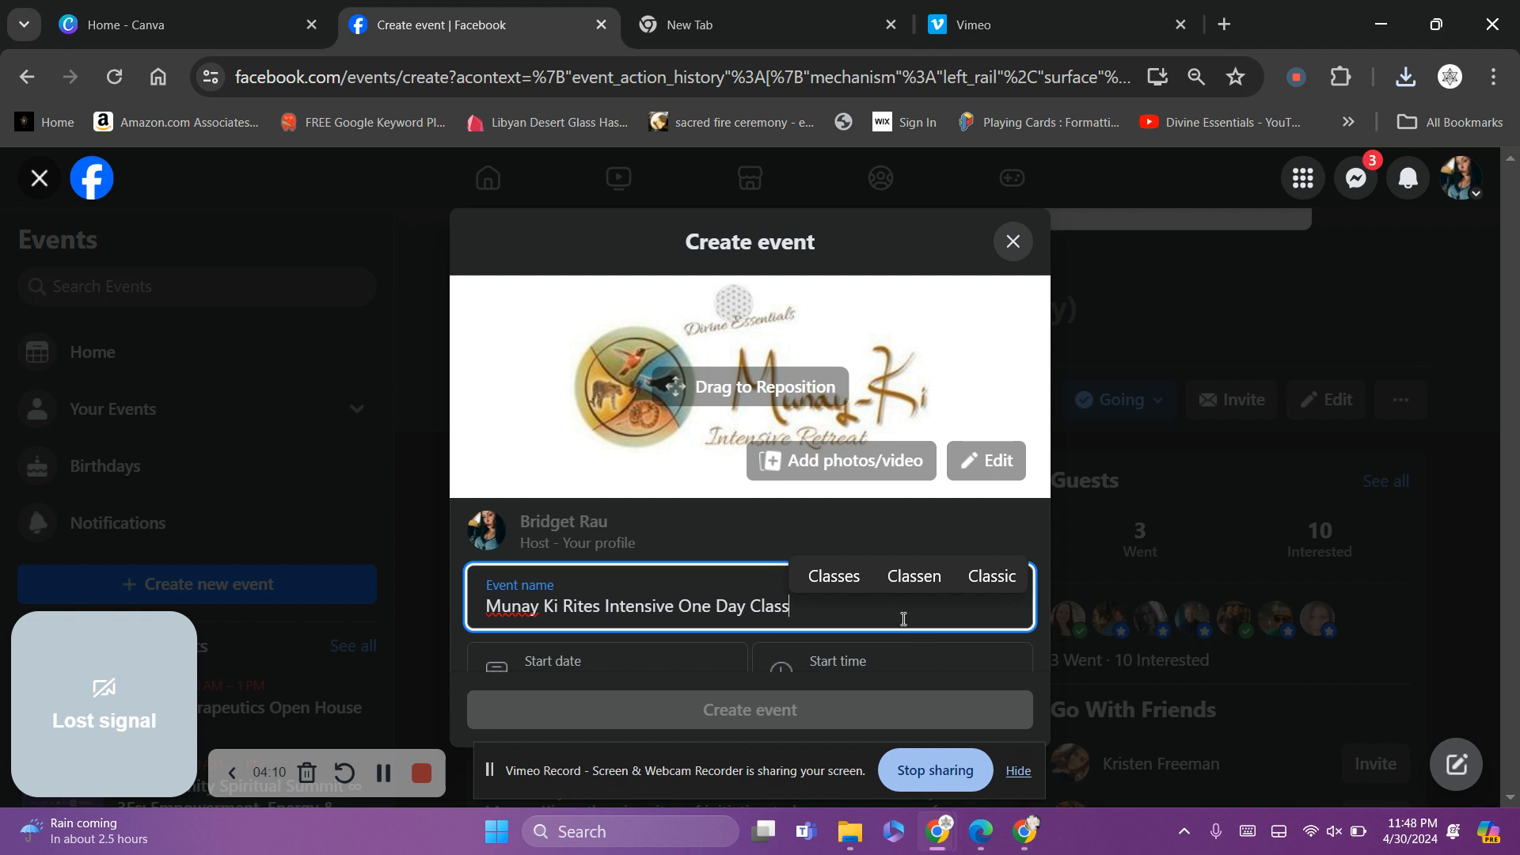
Set the start date to May 25 with a 12:00 PM start time
{"action": "left_click", "coordinate": [668, 656]}
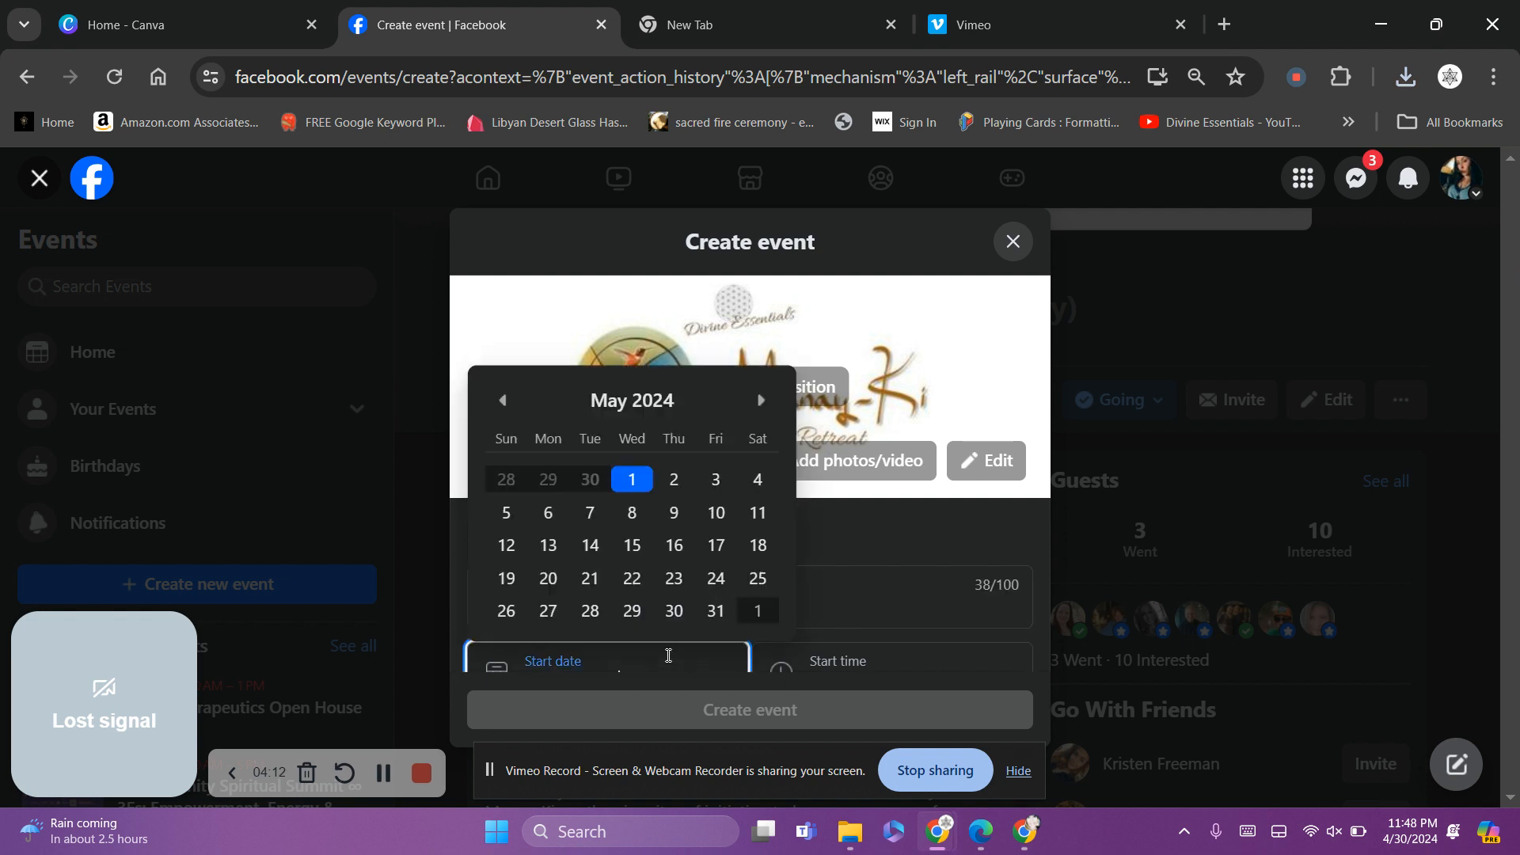
{"action": "left_click", "coordinate": [762, 580]}
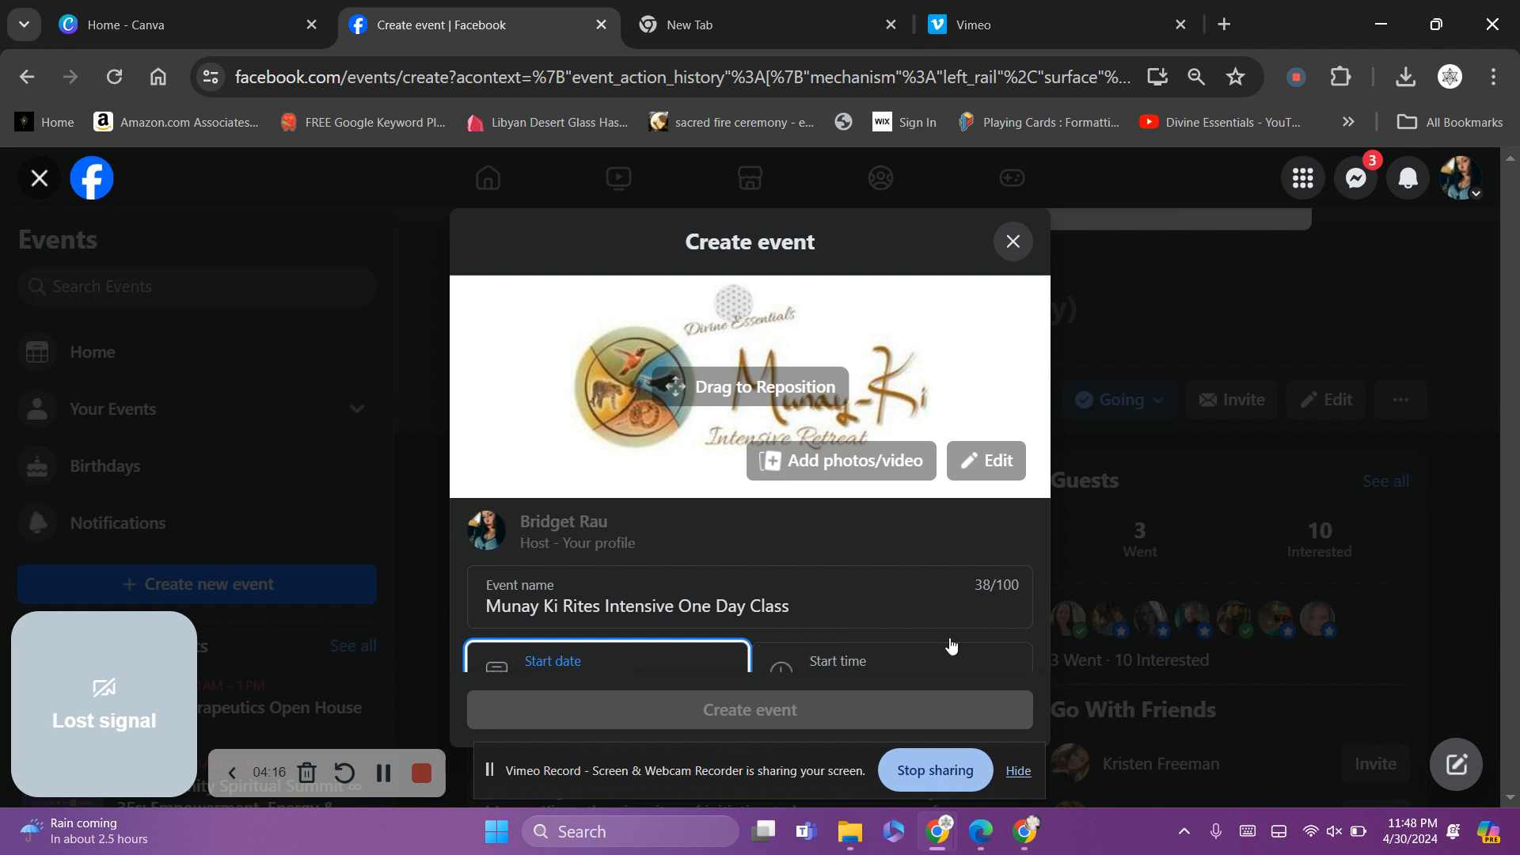
{"action": "scroll", "coordinate": [1042, 605], "scroll_direction": "down", "scroll_amount": 1}
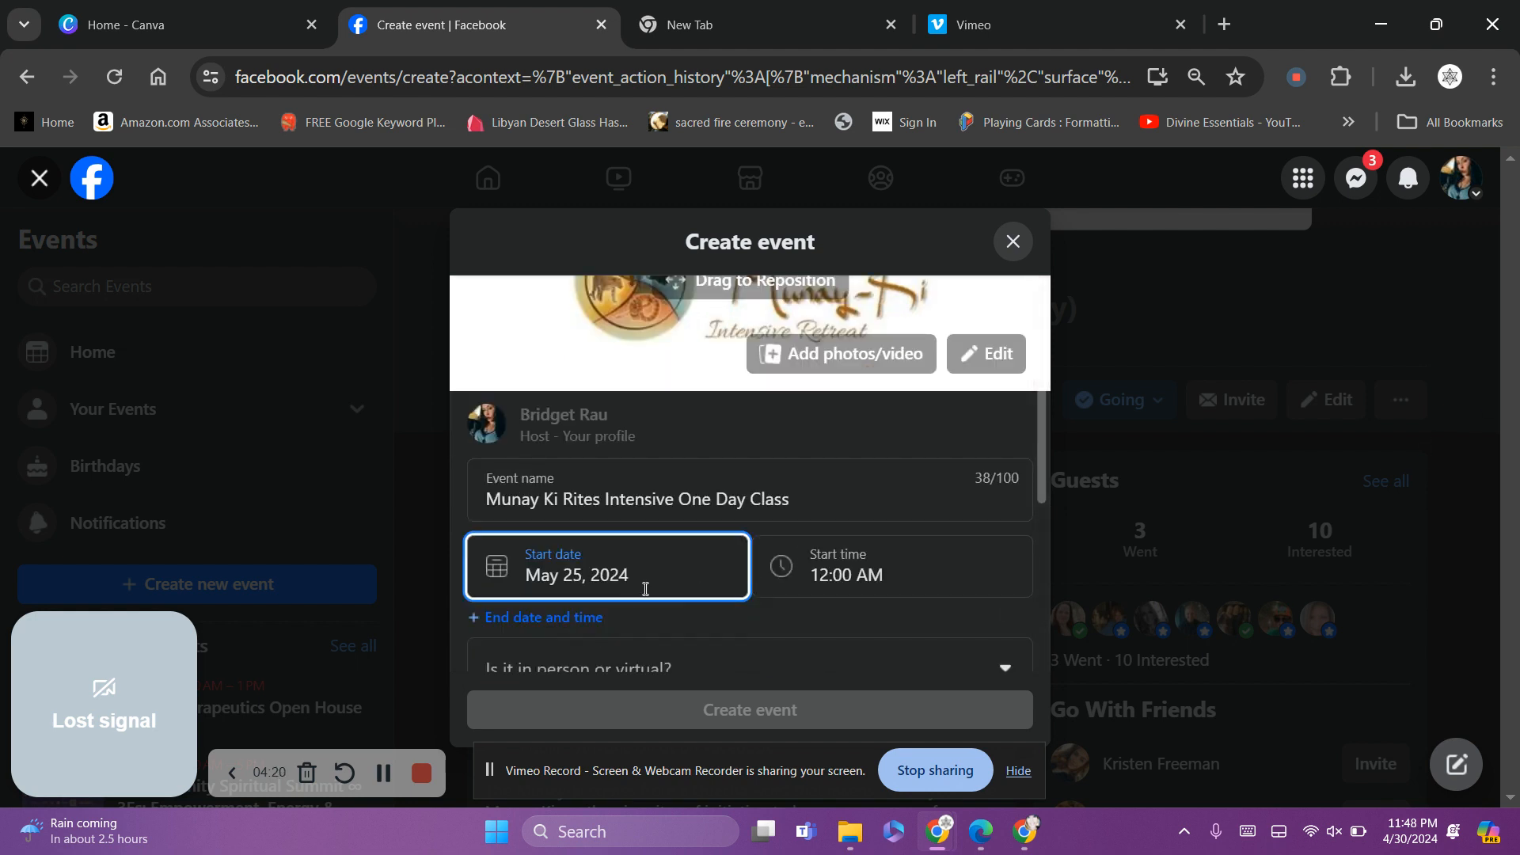
{"action": "left_click", "coordinate": [932, 577]}
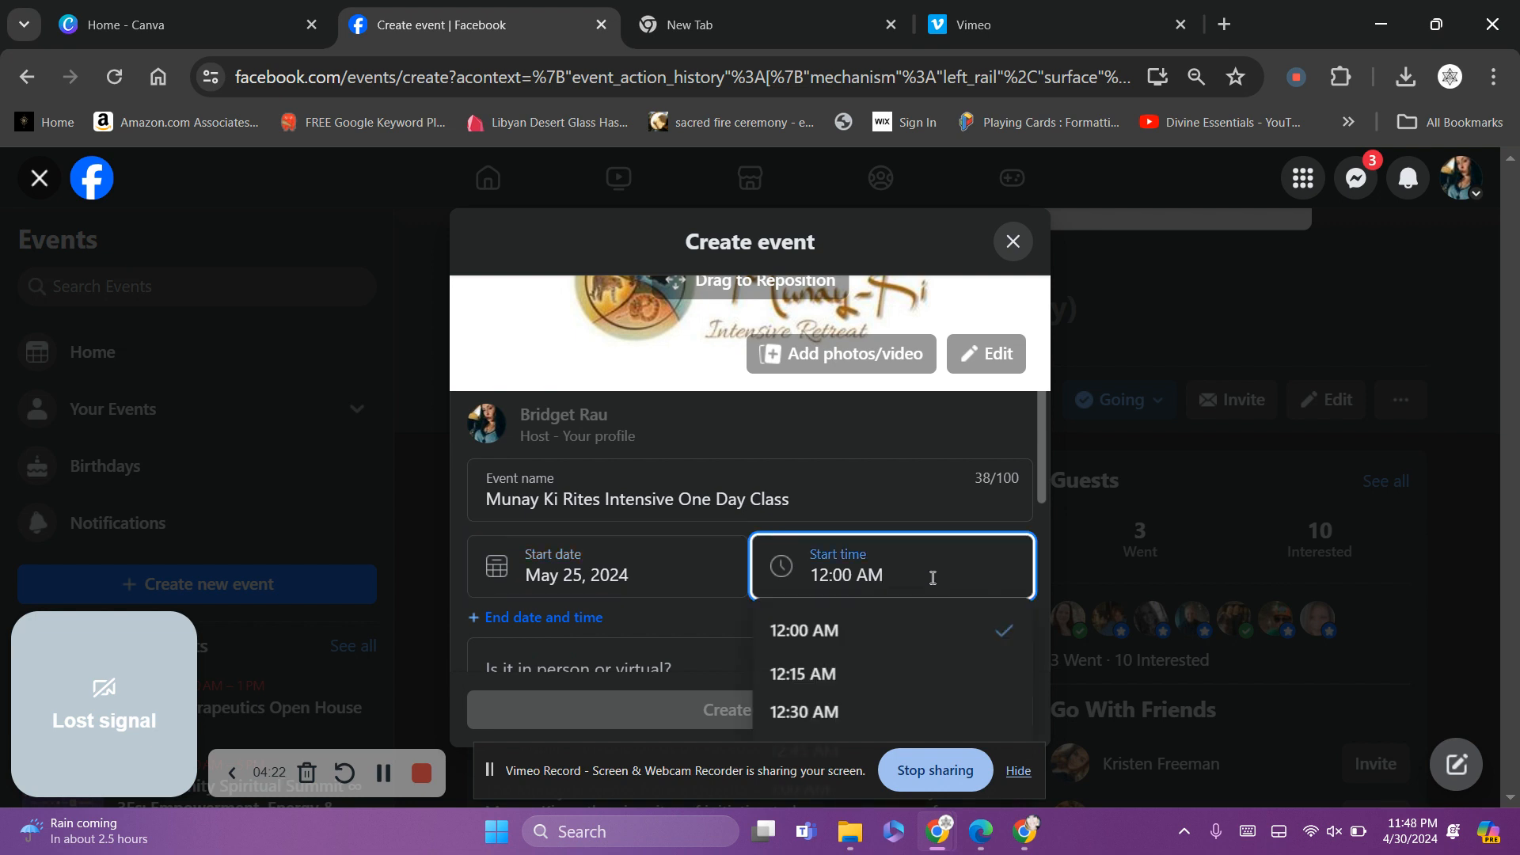
{"action": "left_click_drag", "start_coordinate": [1040, 469], "coordinate": [1047, 516]}
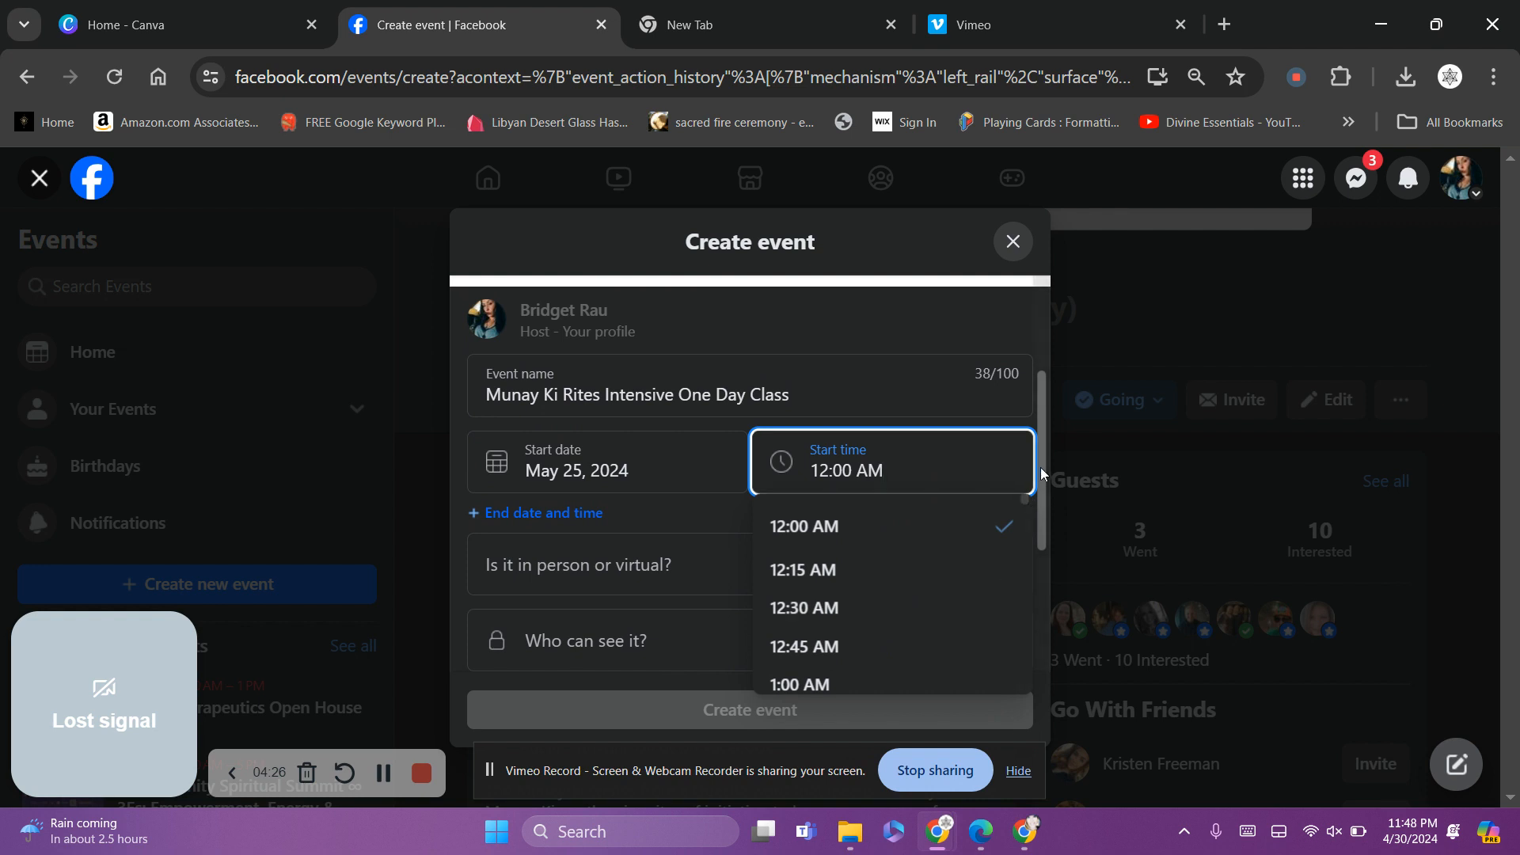
{"action": "left_click_drag", "start_coordinate": [1044, 472], "coordinate": [1042, 516]}
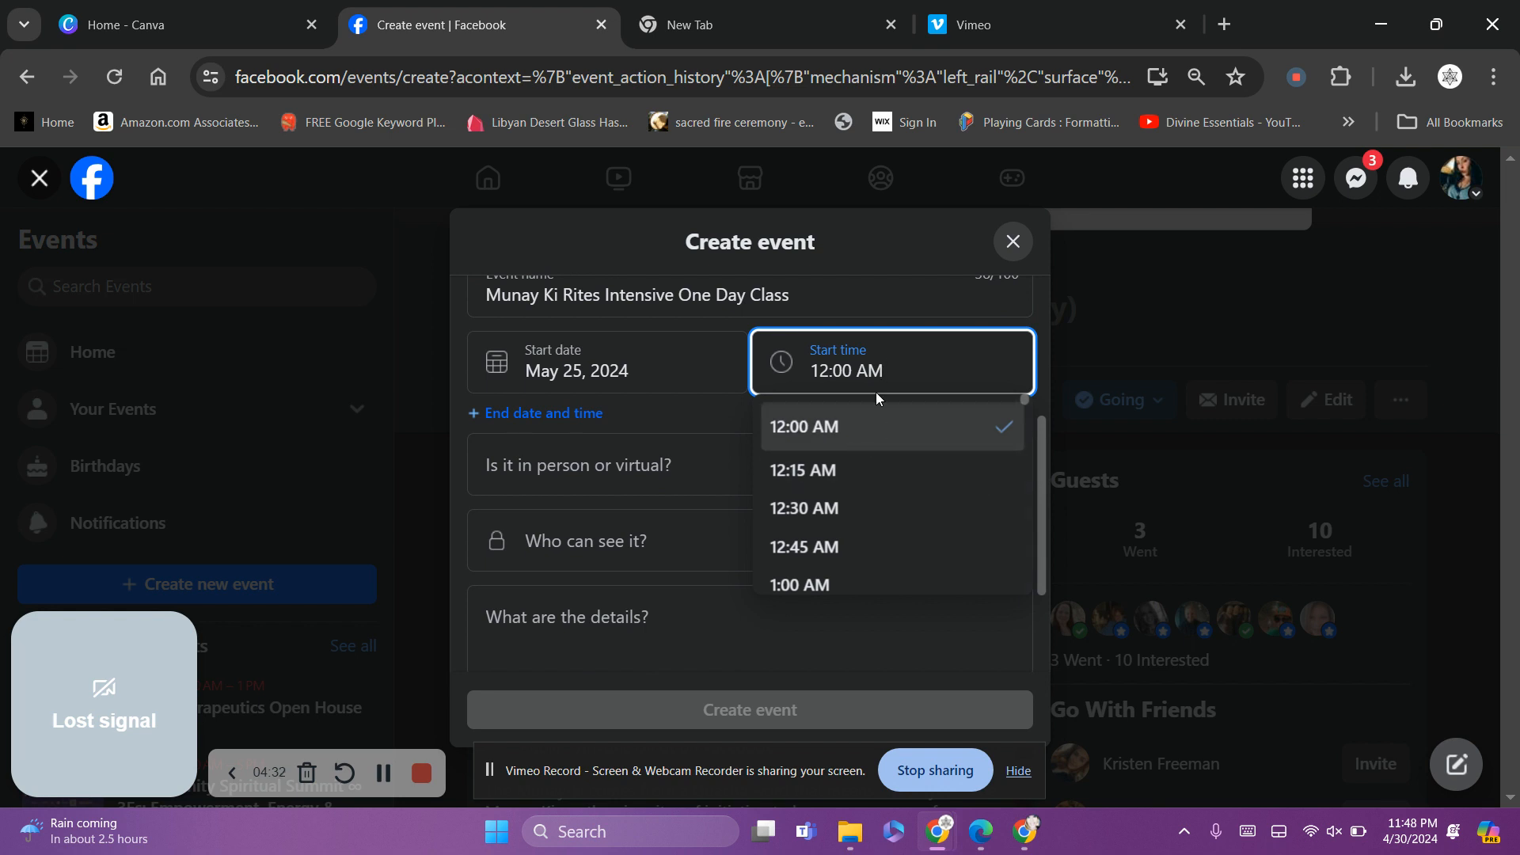
{"action": "key", "text": "BackSpace"}
{"action": "key", "text": "BackSpace"}
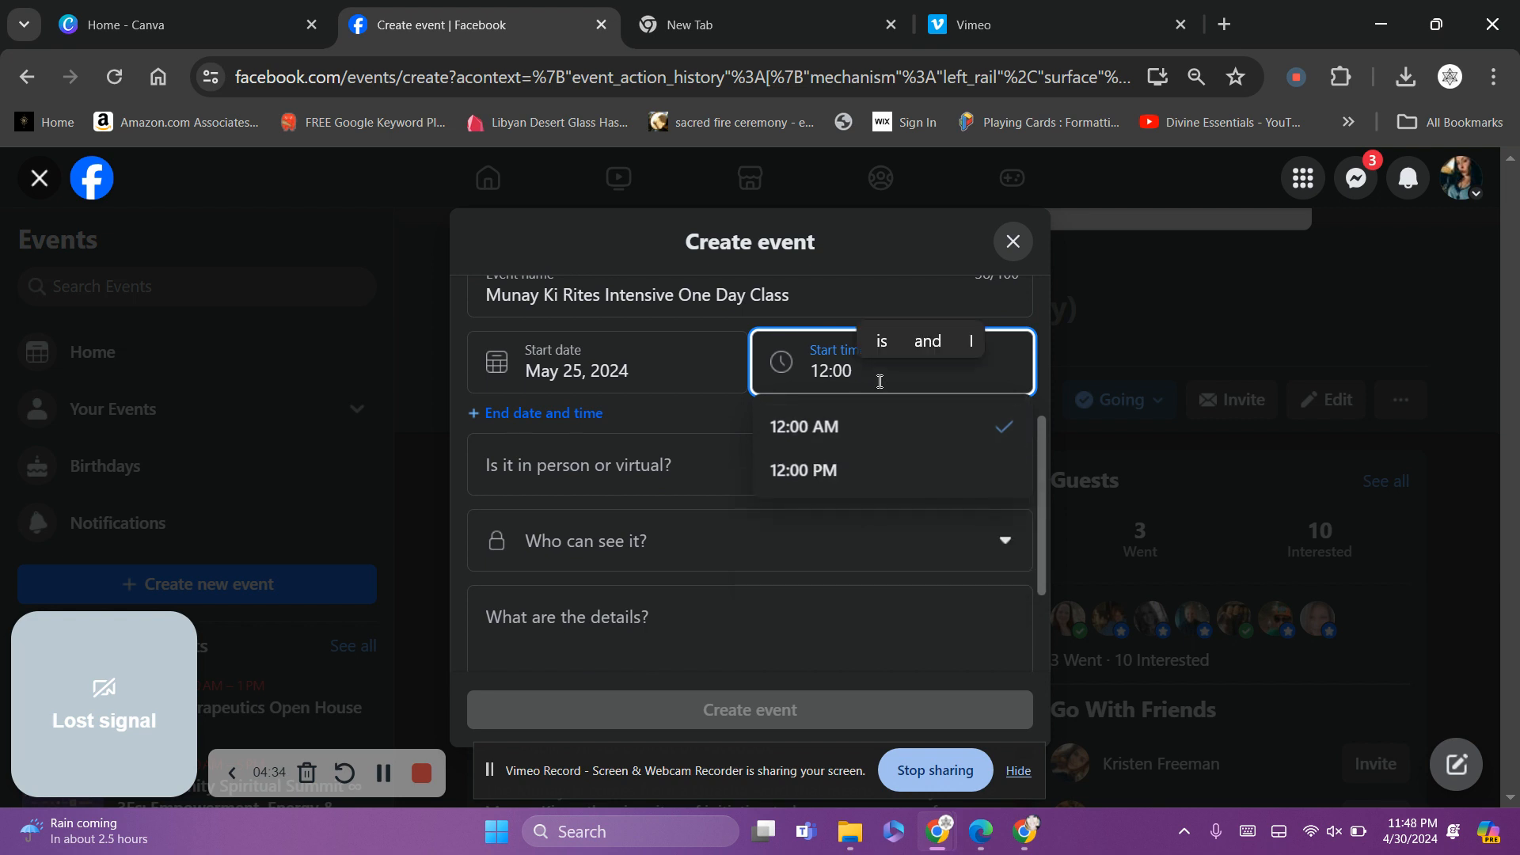
{"action": "type", "text": "p"}
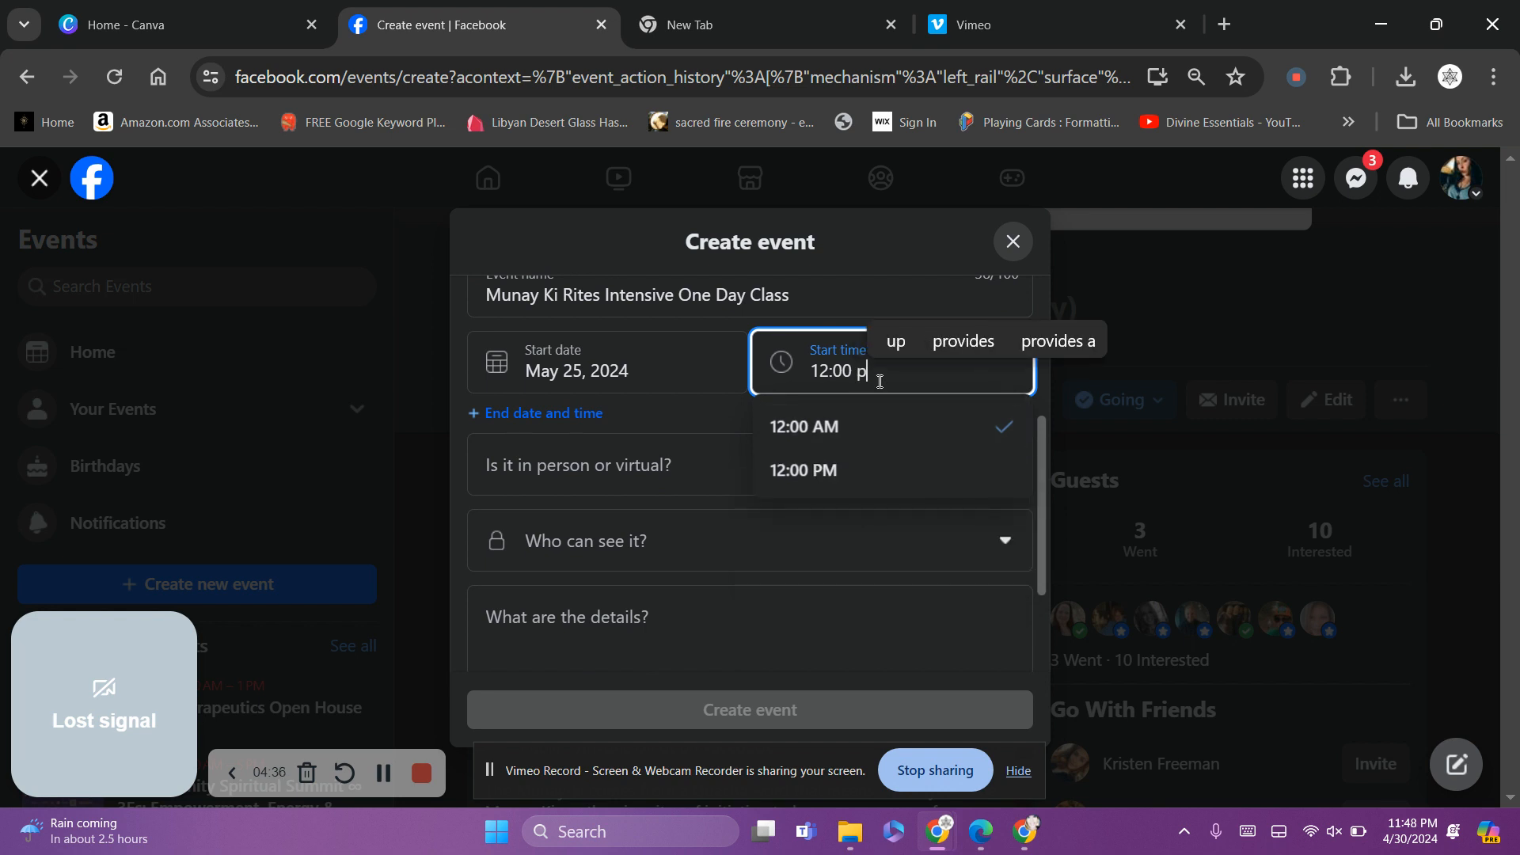
{"action": "left_click", "coordinate": [836, 471]}
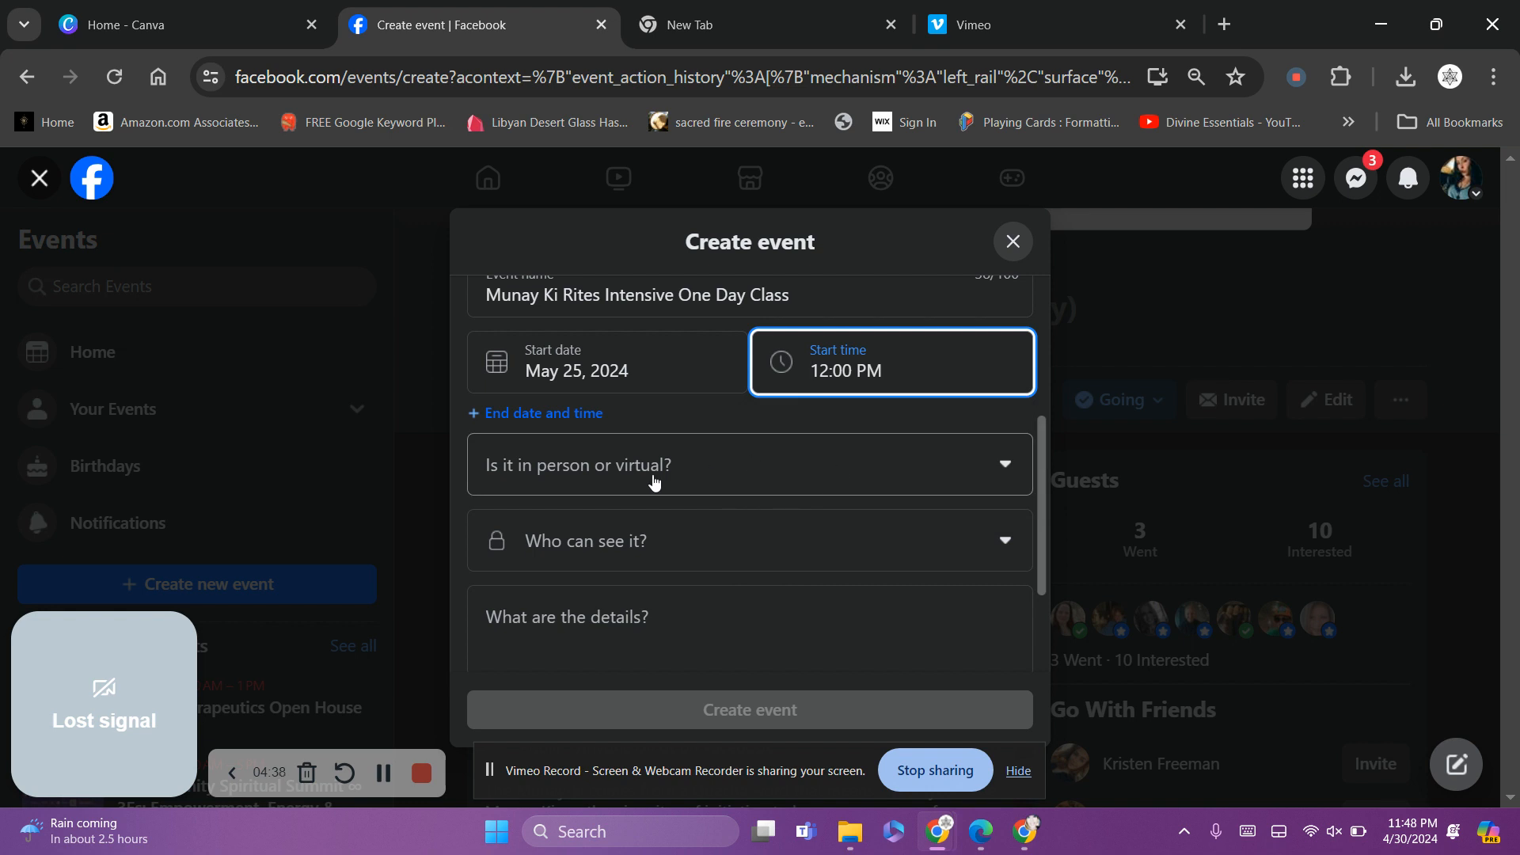
Add an end time of 6:00 PM
{"action": "left_click", "coordinate": [553, 413]}
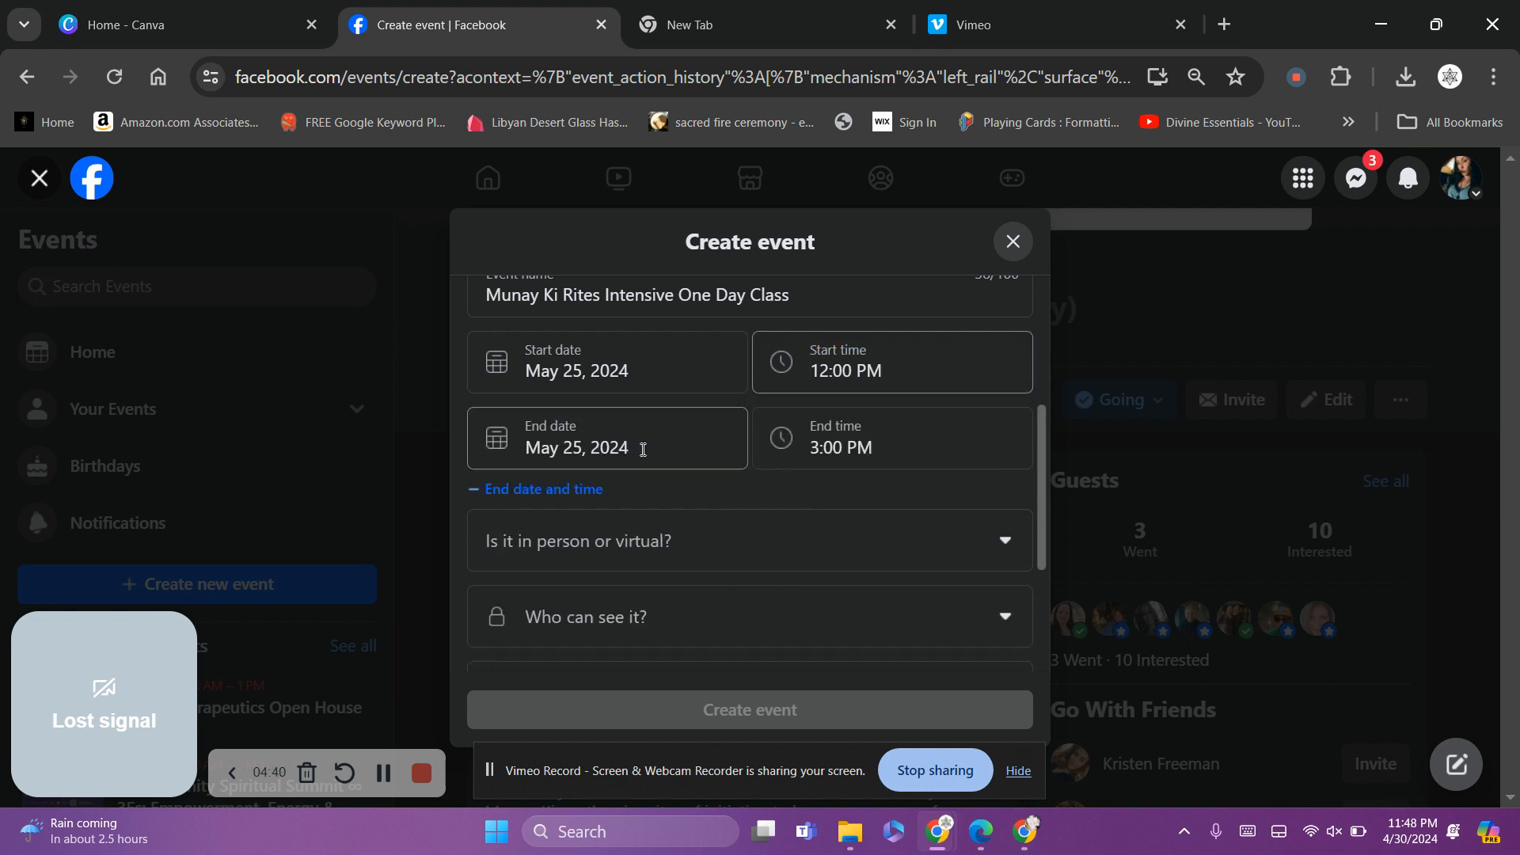
{"action": "left_click", "coordinate": [827, 456]}
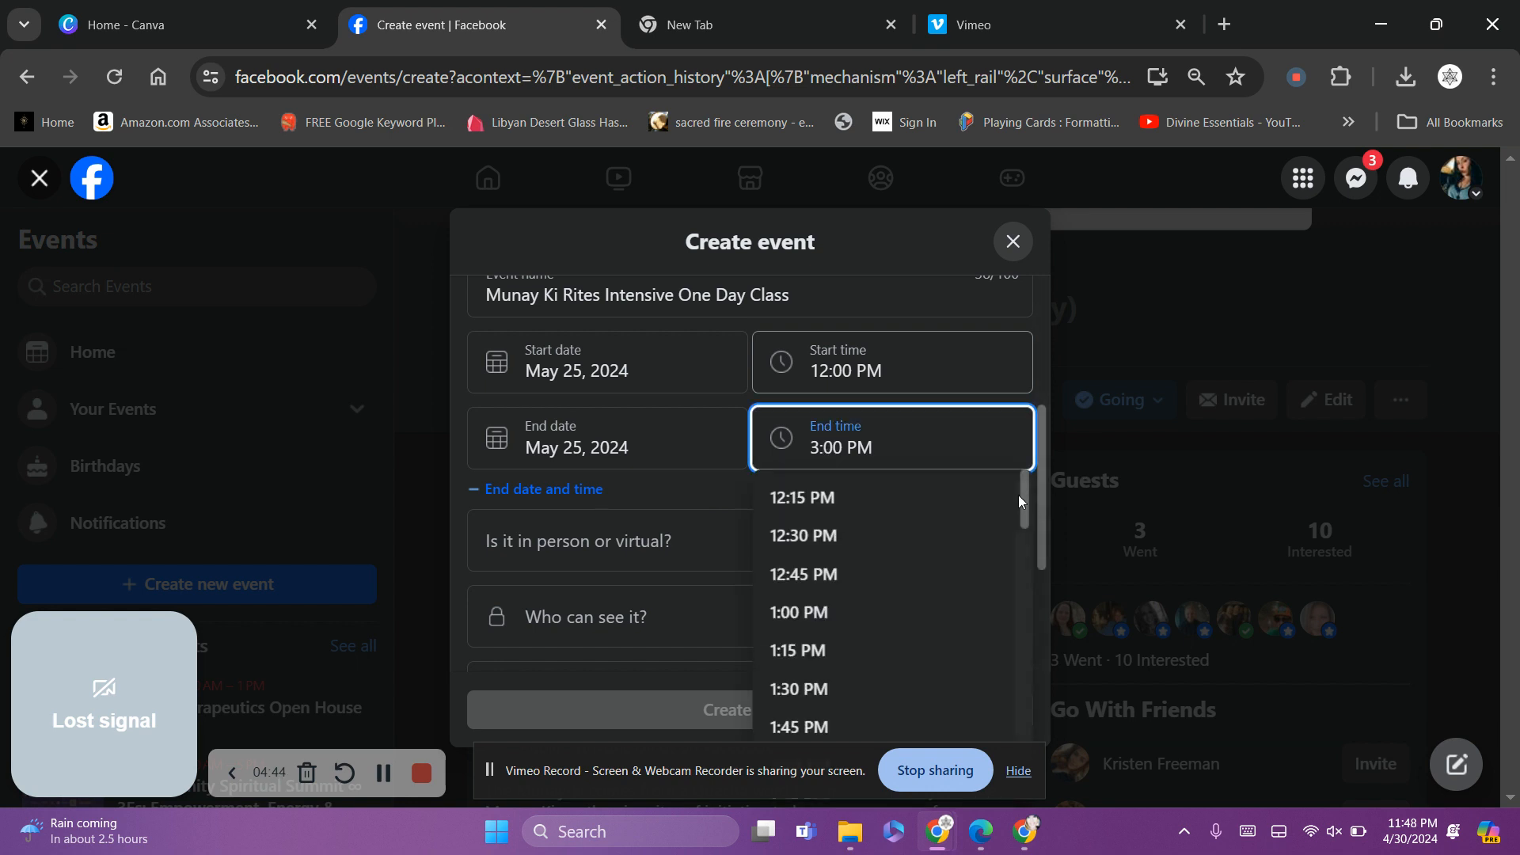
{"action": "key", "text": "BackSpace"}
{"action": "key", "text": "BackSpace"}
{"action": "type", "text": "6"}
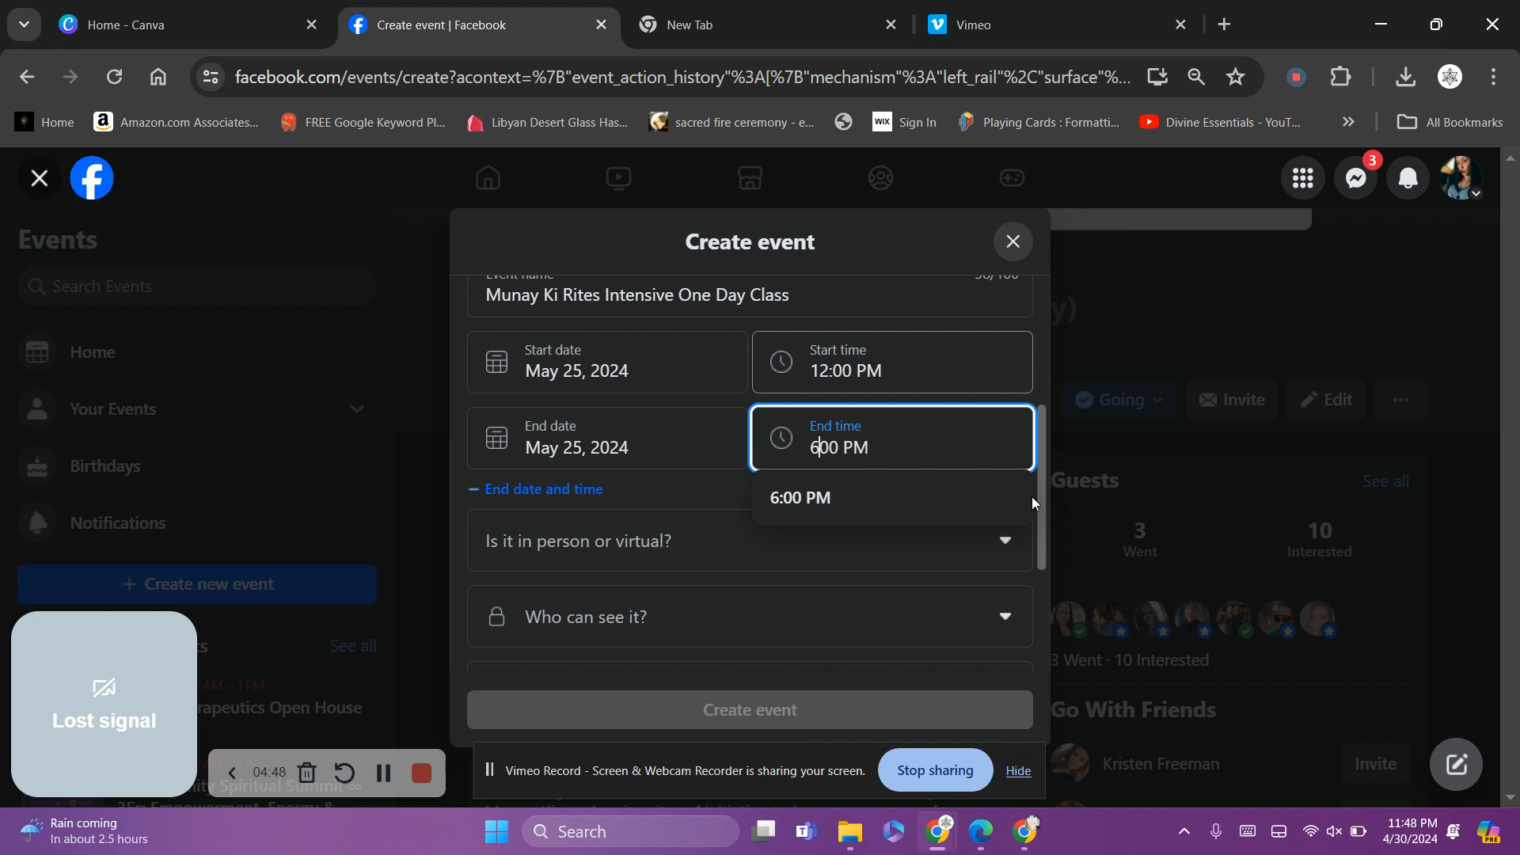
{"action": "type", "text": ":"}
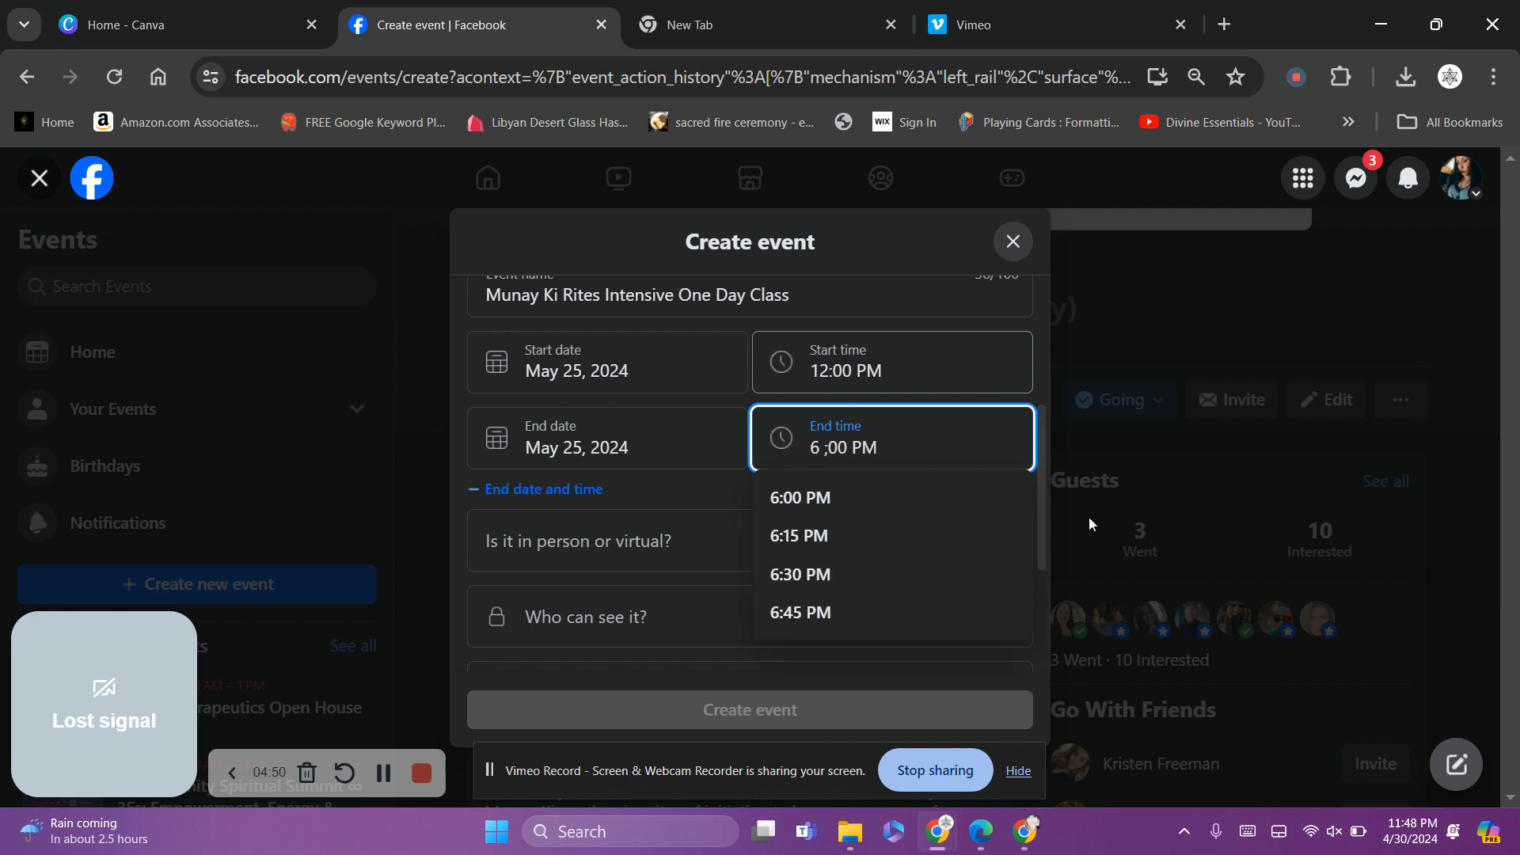
{"action": "left_click", "coordinate": [890, 502]}
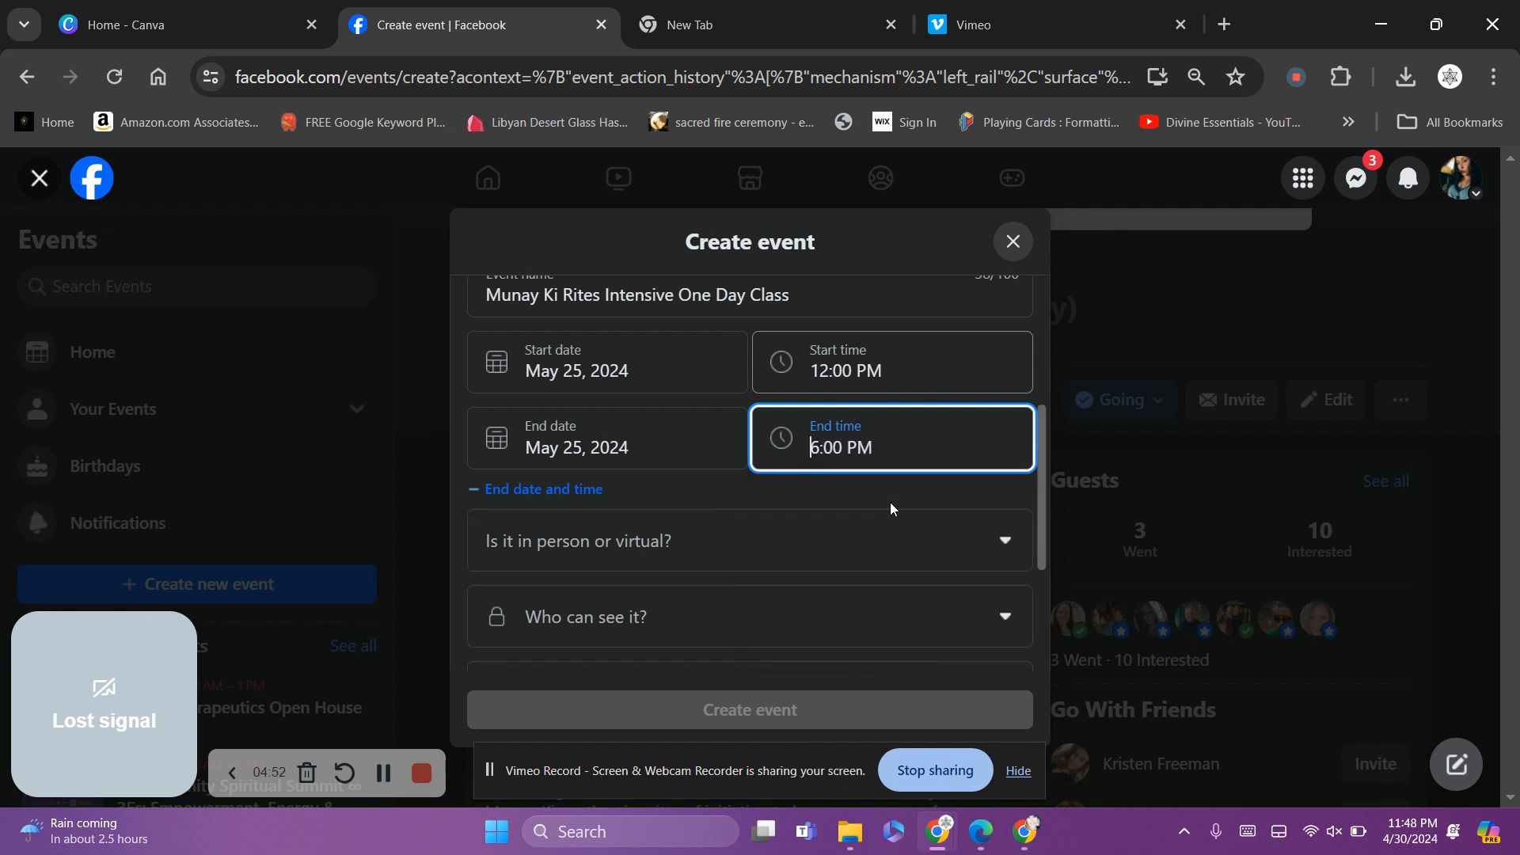
Make the event in person at the Divine Essentials location and visible to Public
{"action": "left_click", "coordinate": [788, 542]}
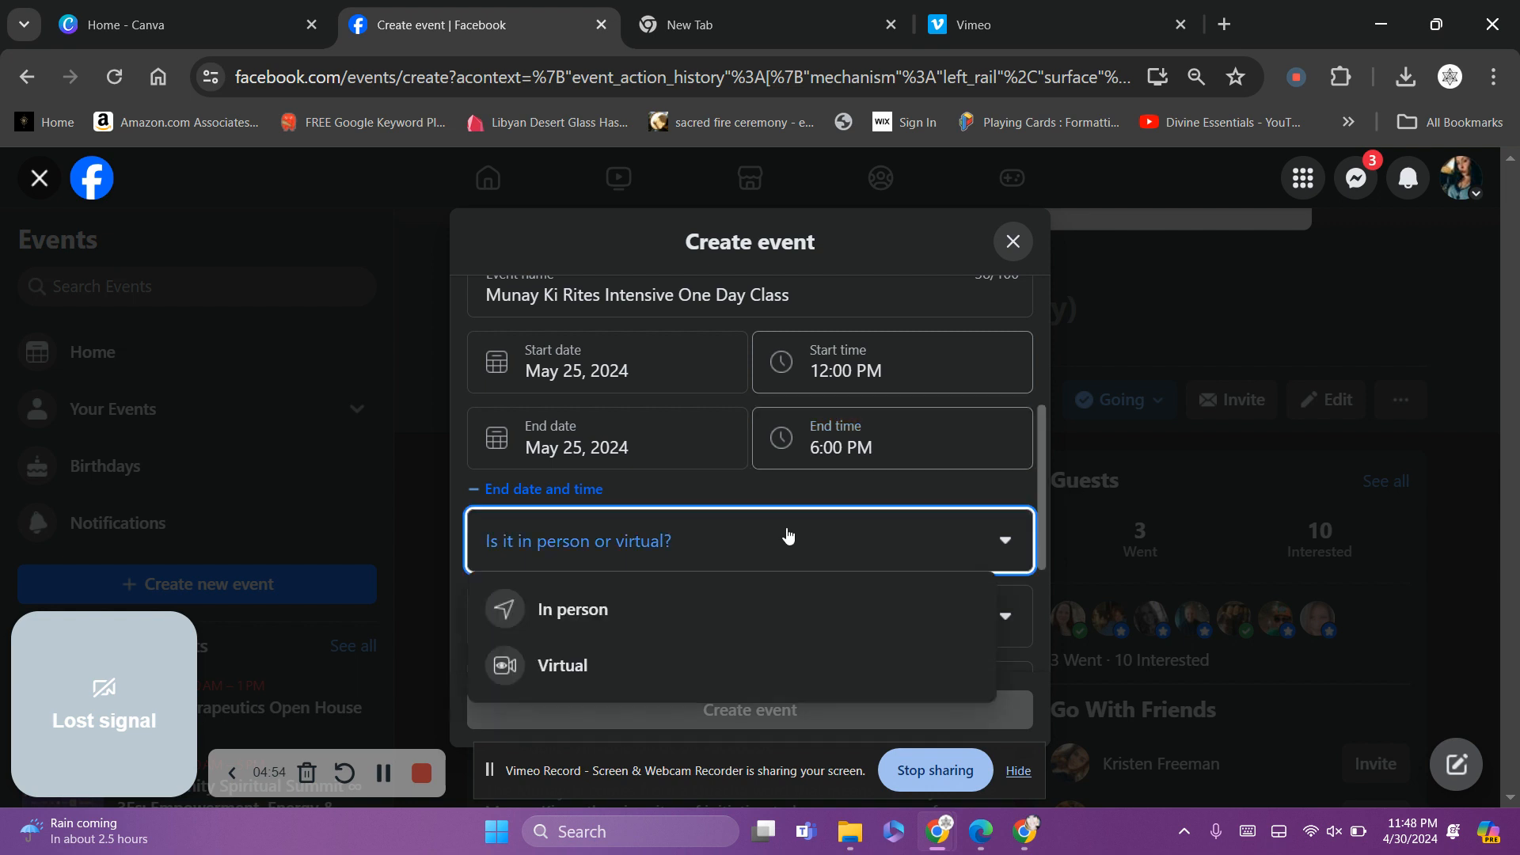
{"action": "left_click", "coordinate": [726, 596]}
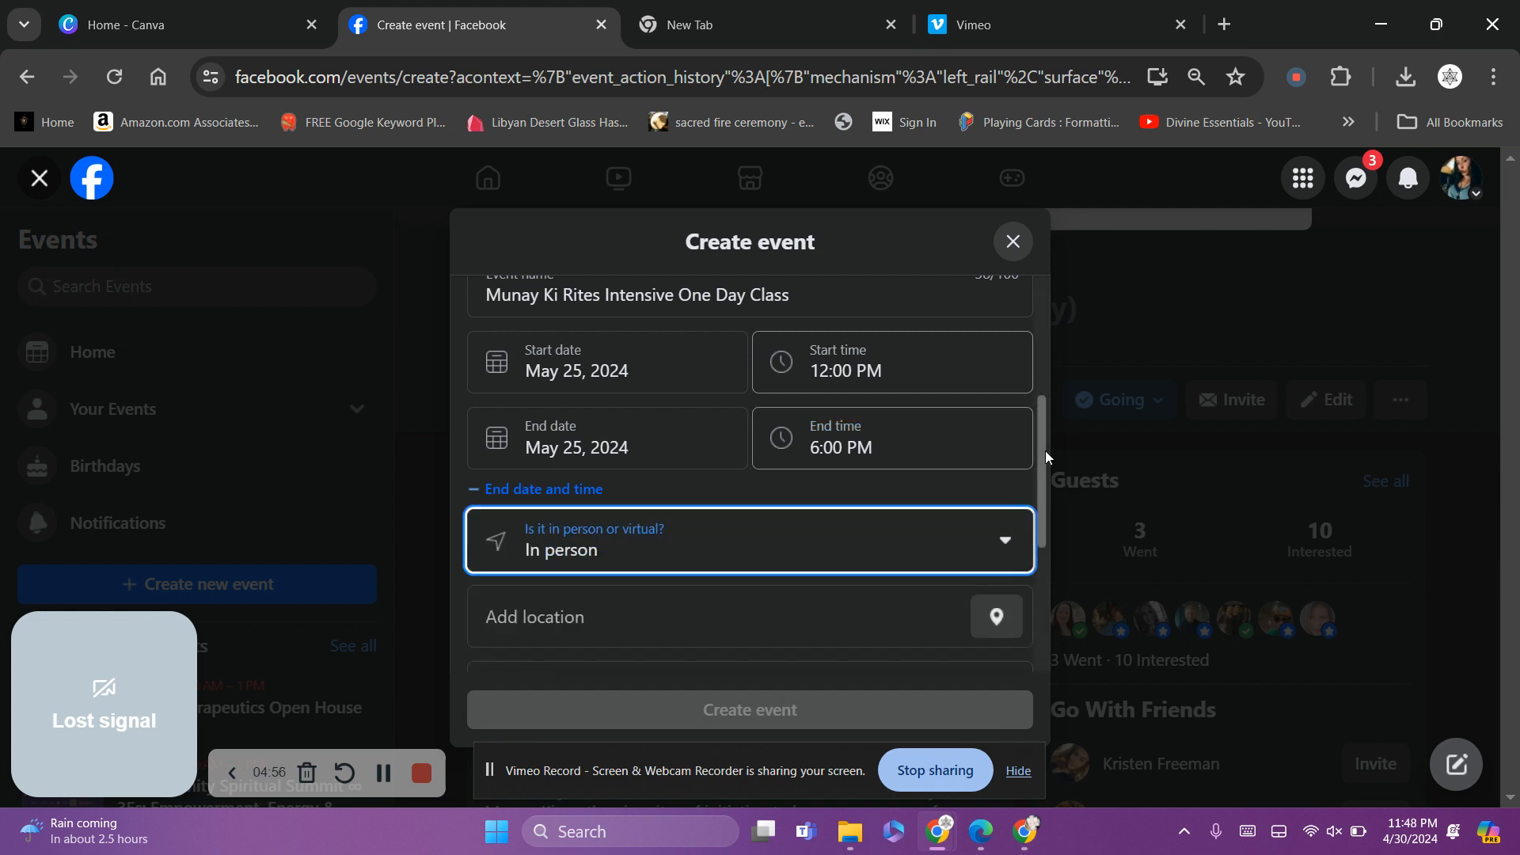
{"action": "scroll", "coordinate": [1039, 446], "scroll_direction": "down", "scroll_amount": 2}
{"action": "left_click", "coordinate": [783, 492]}
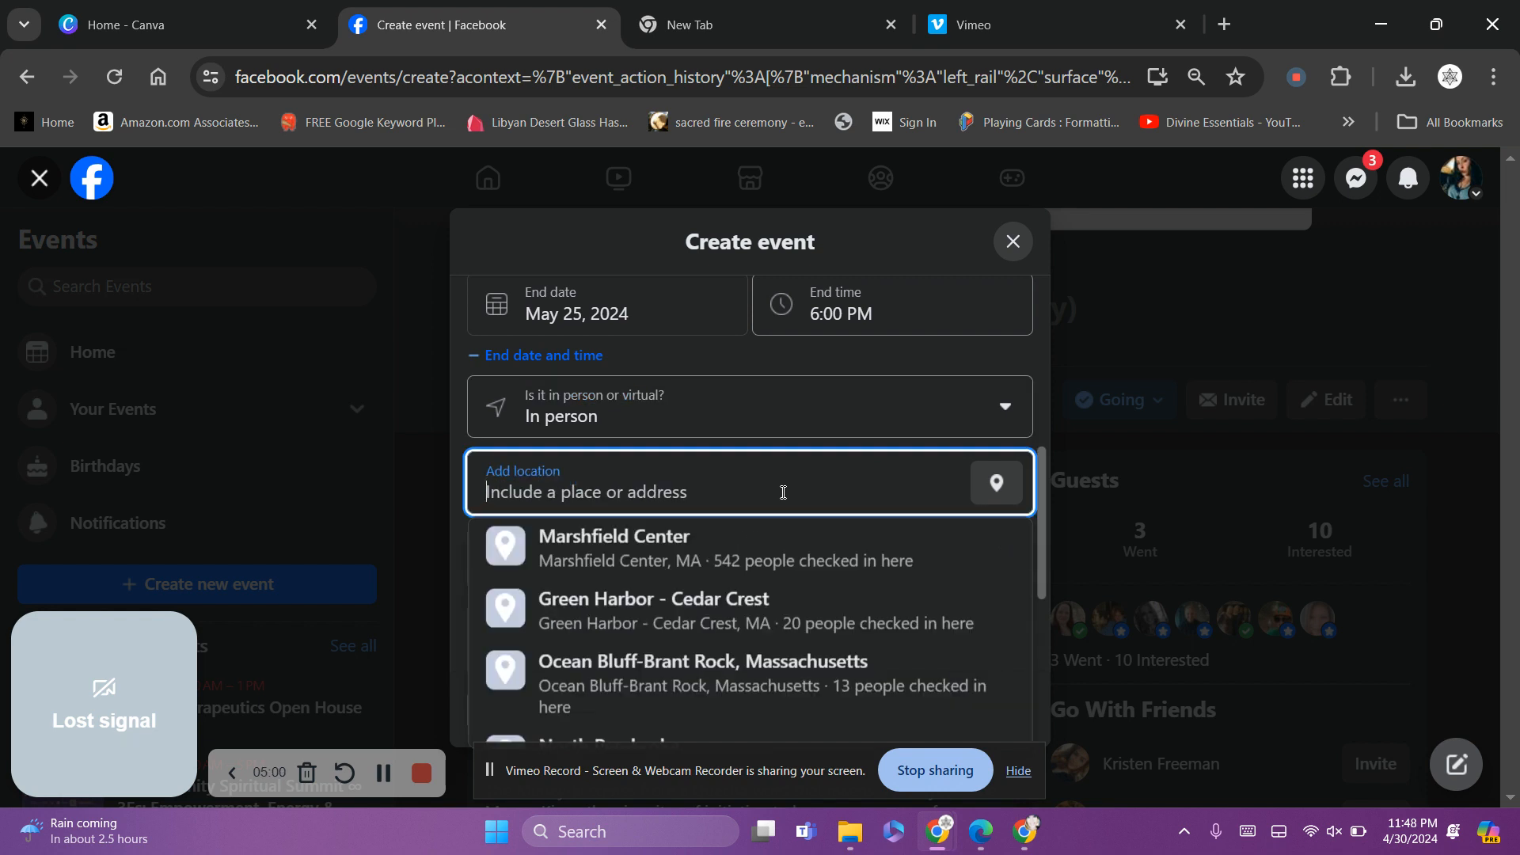
{"action": "type", "text": "divine"}
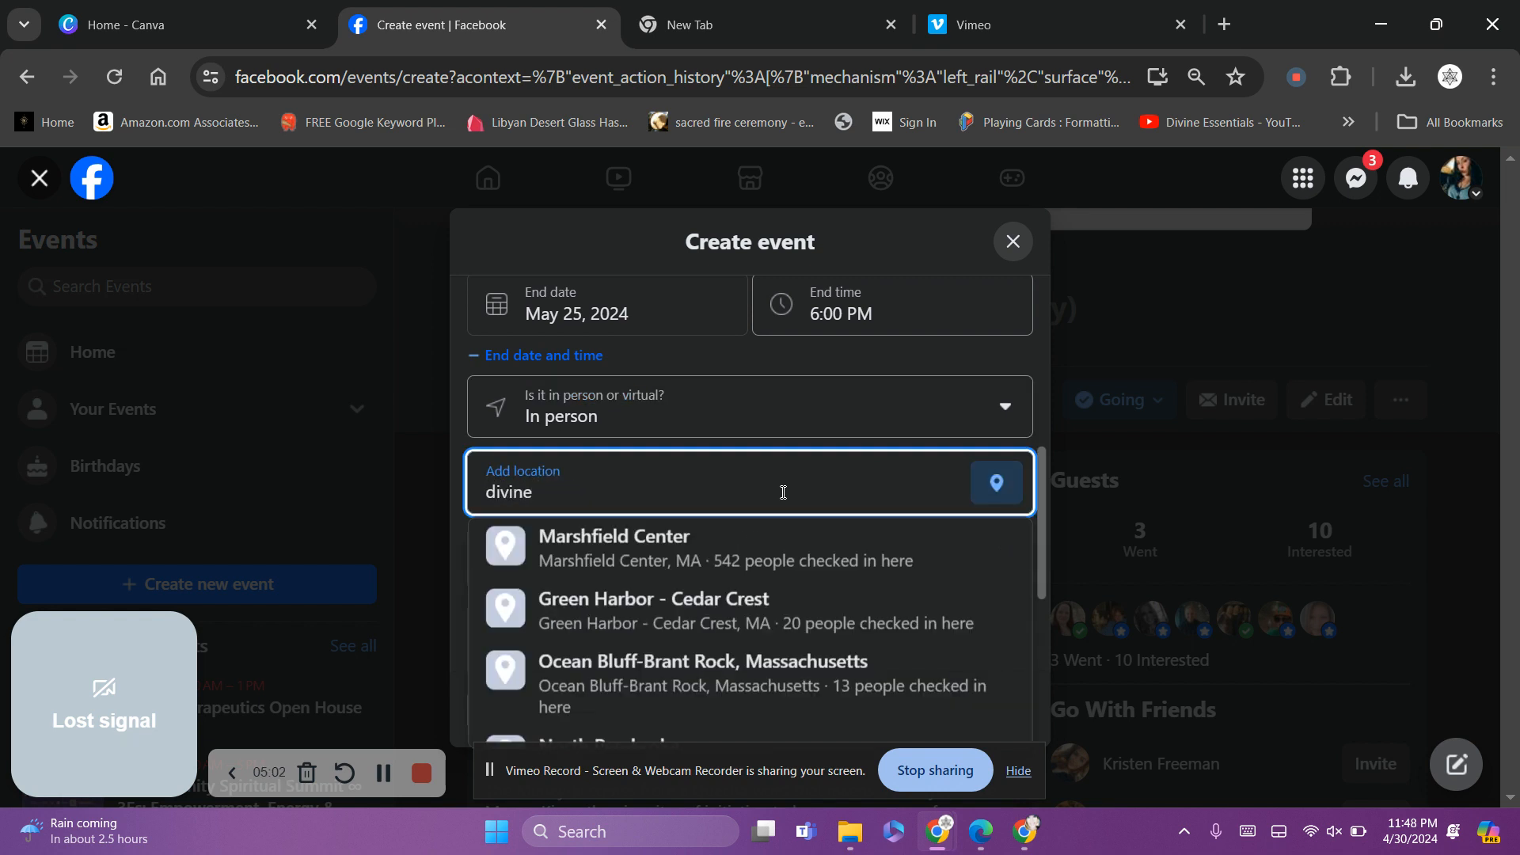
{"action": "type", "text": " es"}
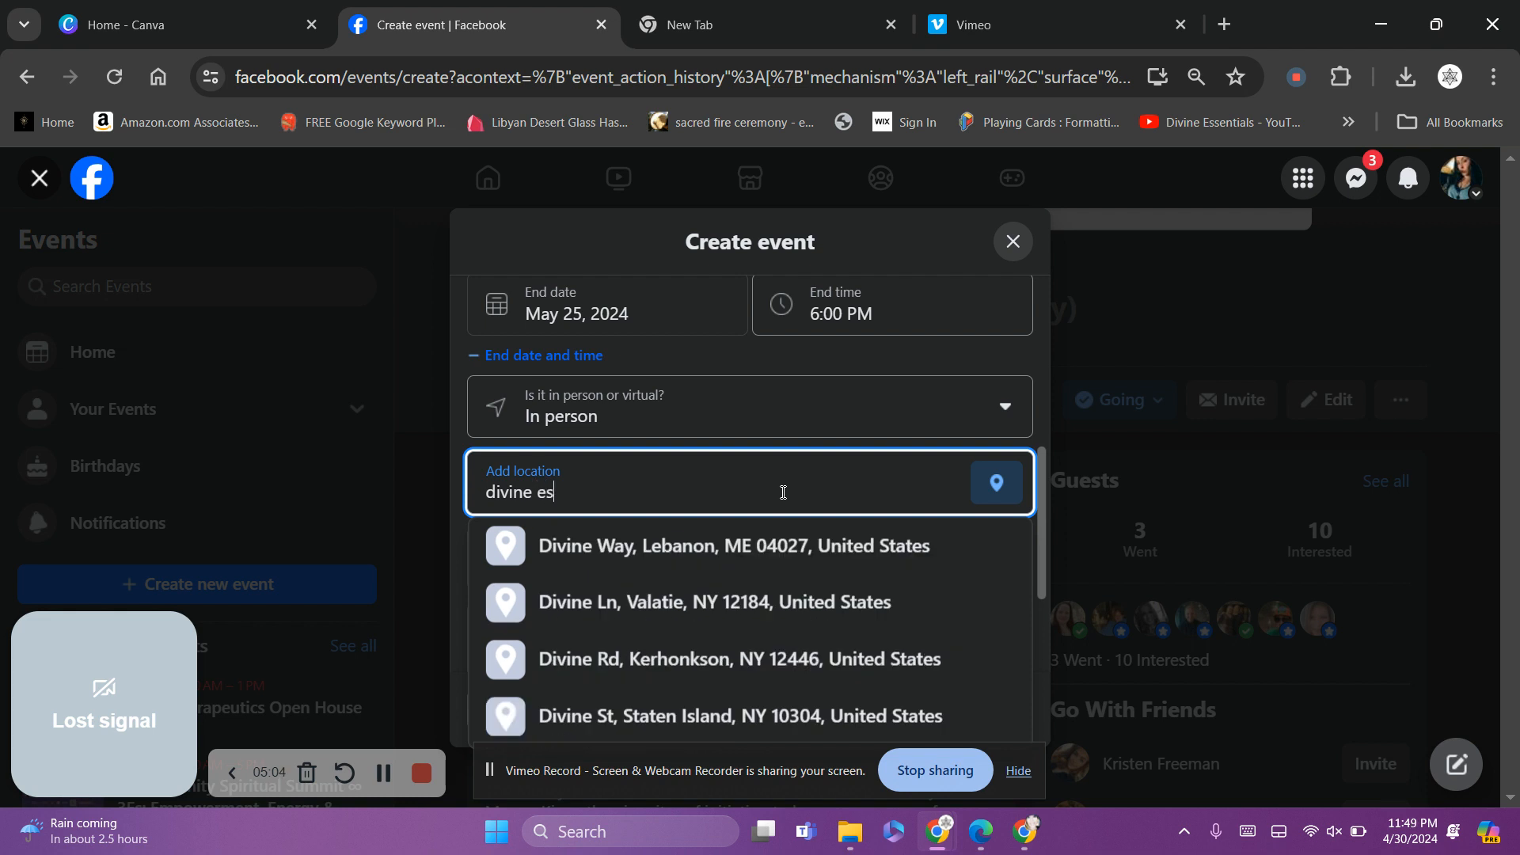
{"action": "type", "text": "senti"}
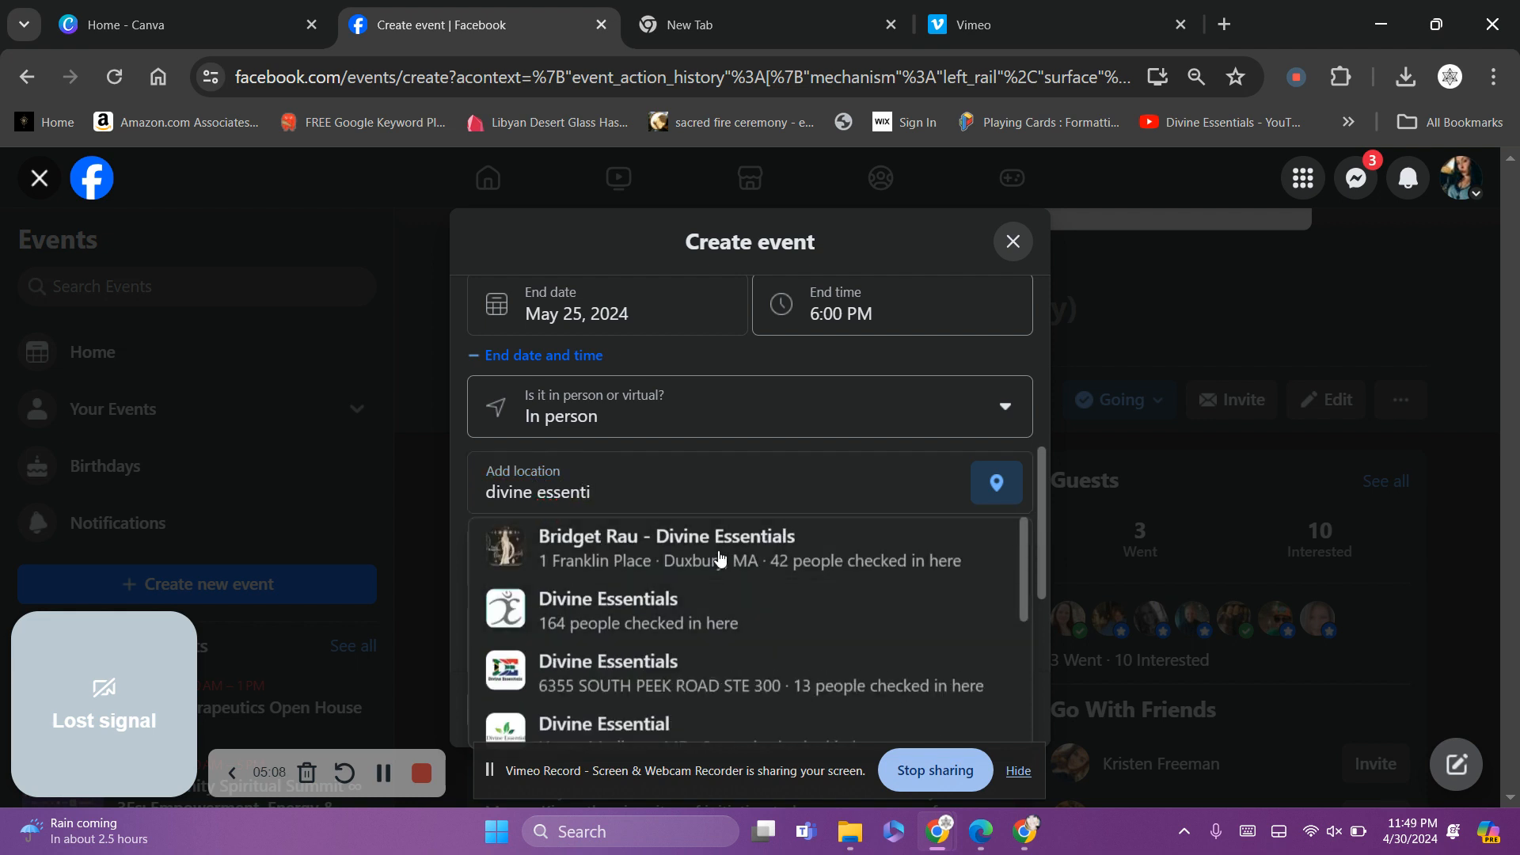
{"action": "left_click", "coordinate": [727, 563]}
{"action": "left_click", "coordinate": [750, 582]}
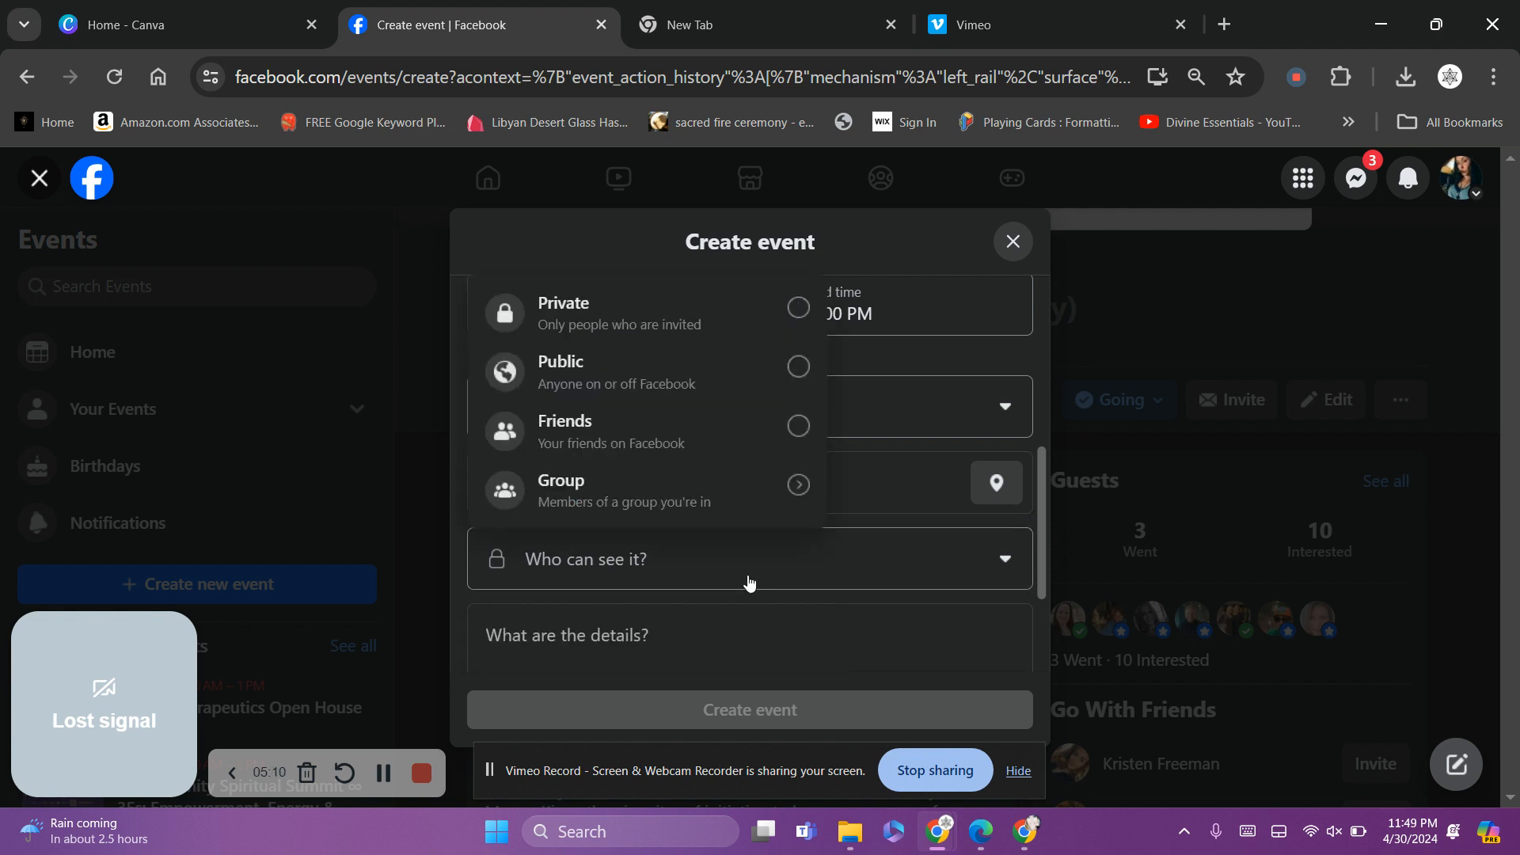
{"action": "left_click", "coordinate": [739, 368]}
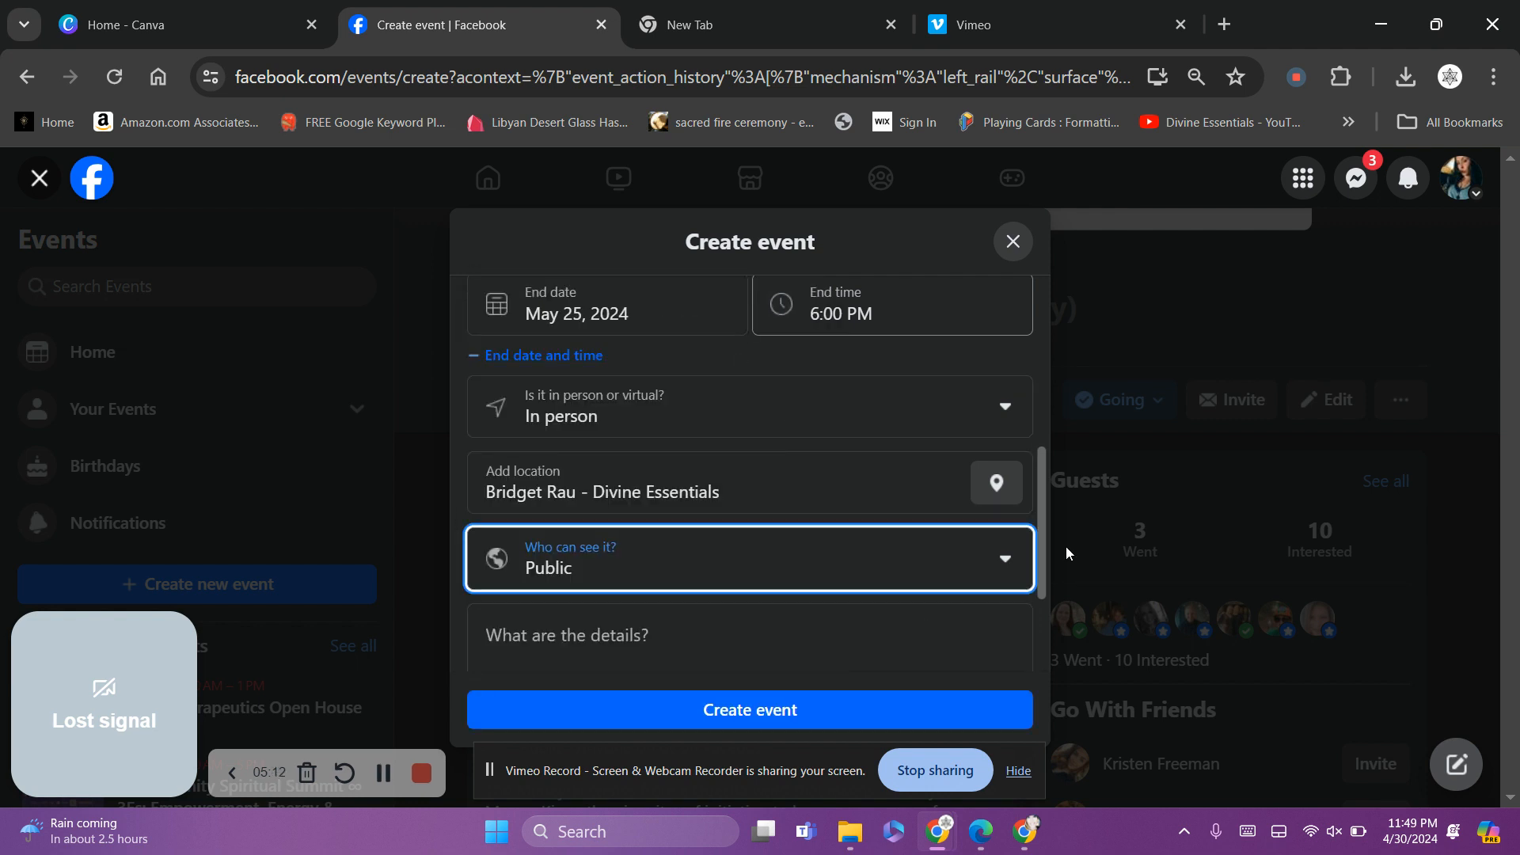
Paste the copied retreat description into the event details
{"action": "left_click_drag", "start_coordinate": [1039, 478], "coordinate": [1047, 531]}
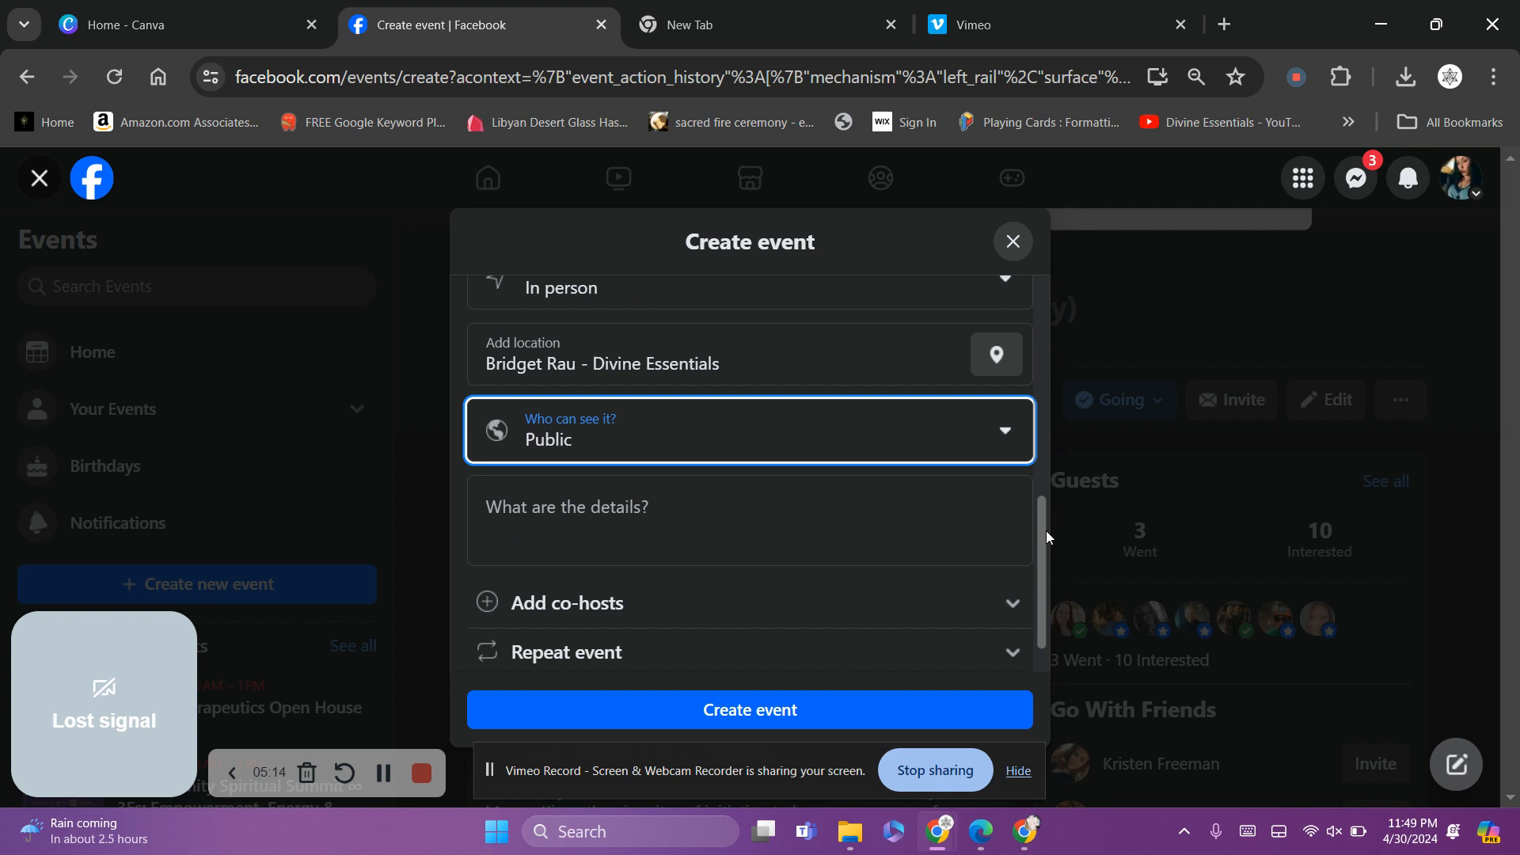
{"action": "right_click", "coordinate": [622, 533]}
{"action": "left_click", "coordinate": [644, 285]}
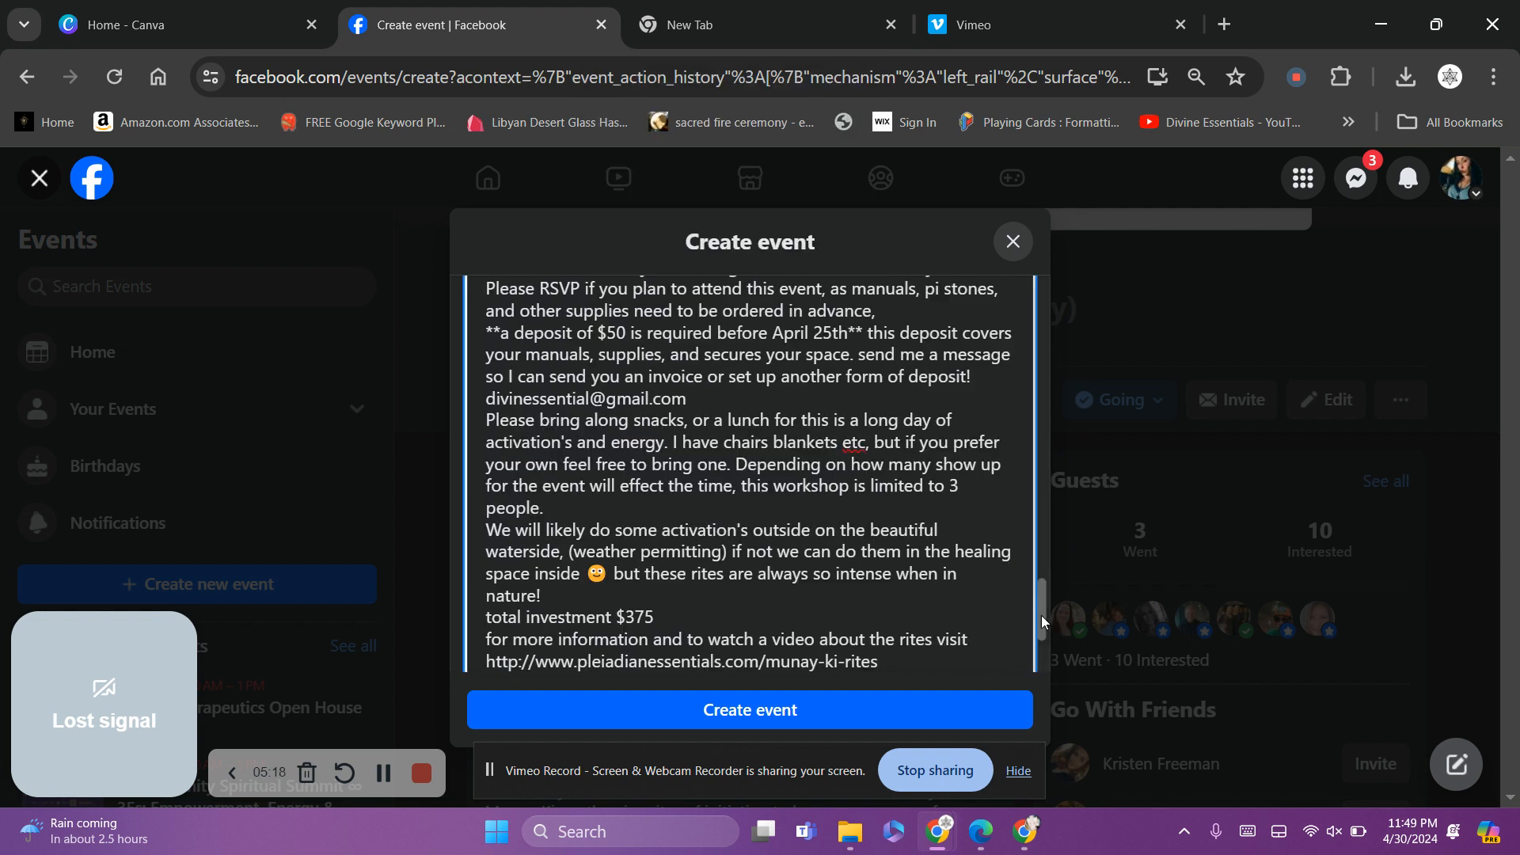
Add blank lines after the first paragraphs, before 'Munay-Ki Rites' and after 'alone.'
{"action": "left_click_drag", "start_coordinate": [1042, 615], "coordinate": [1036, 435]}
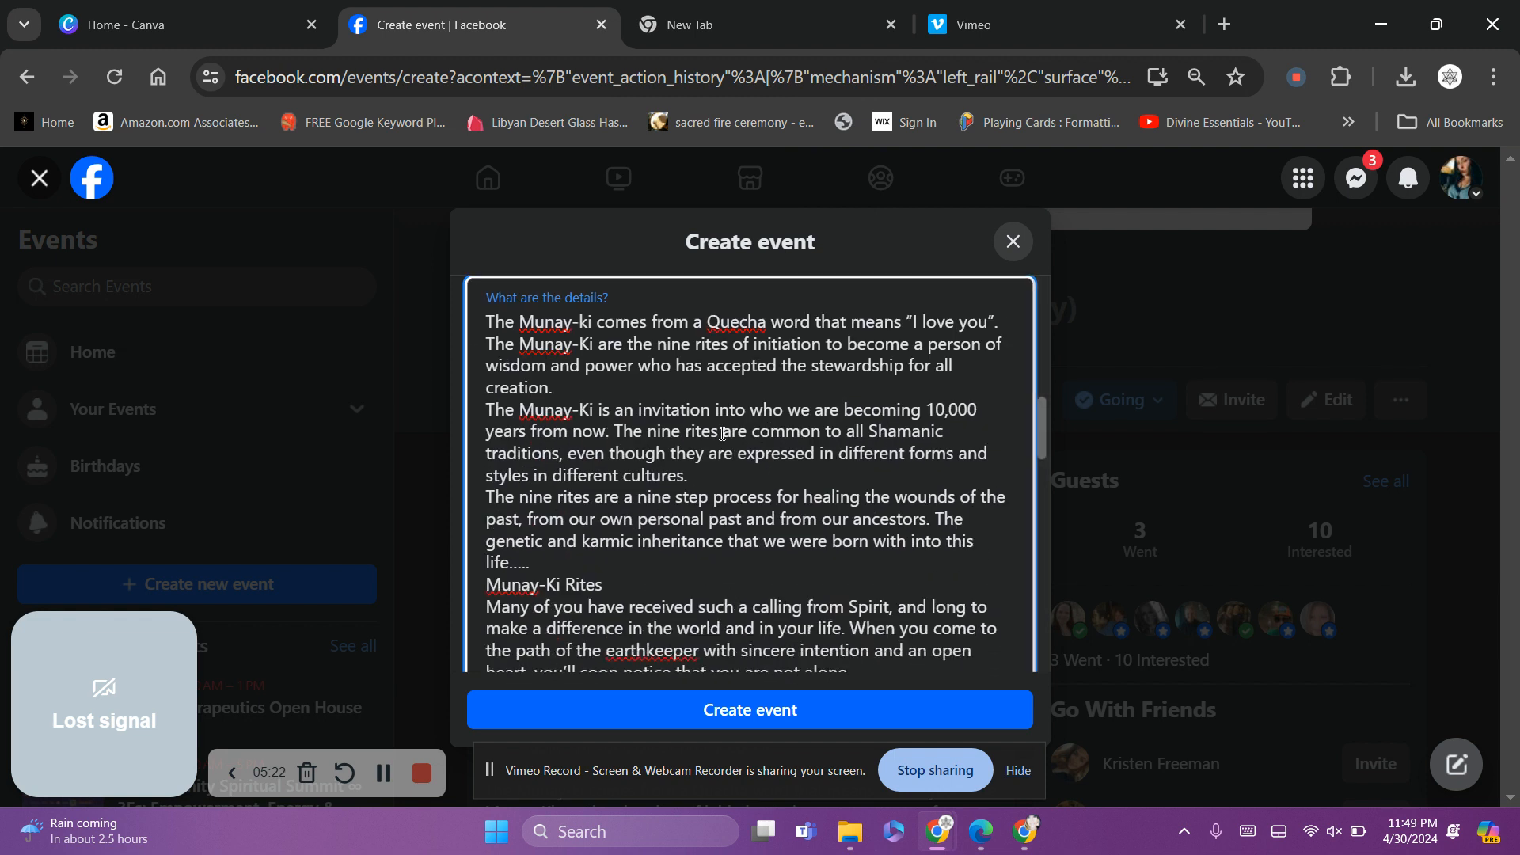
{"action": "key", "text": "Return"}
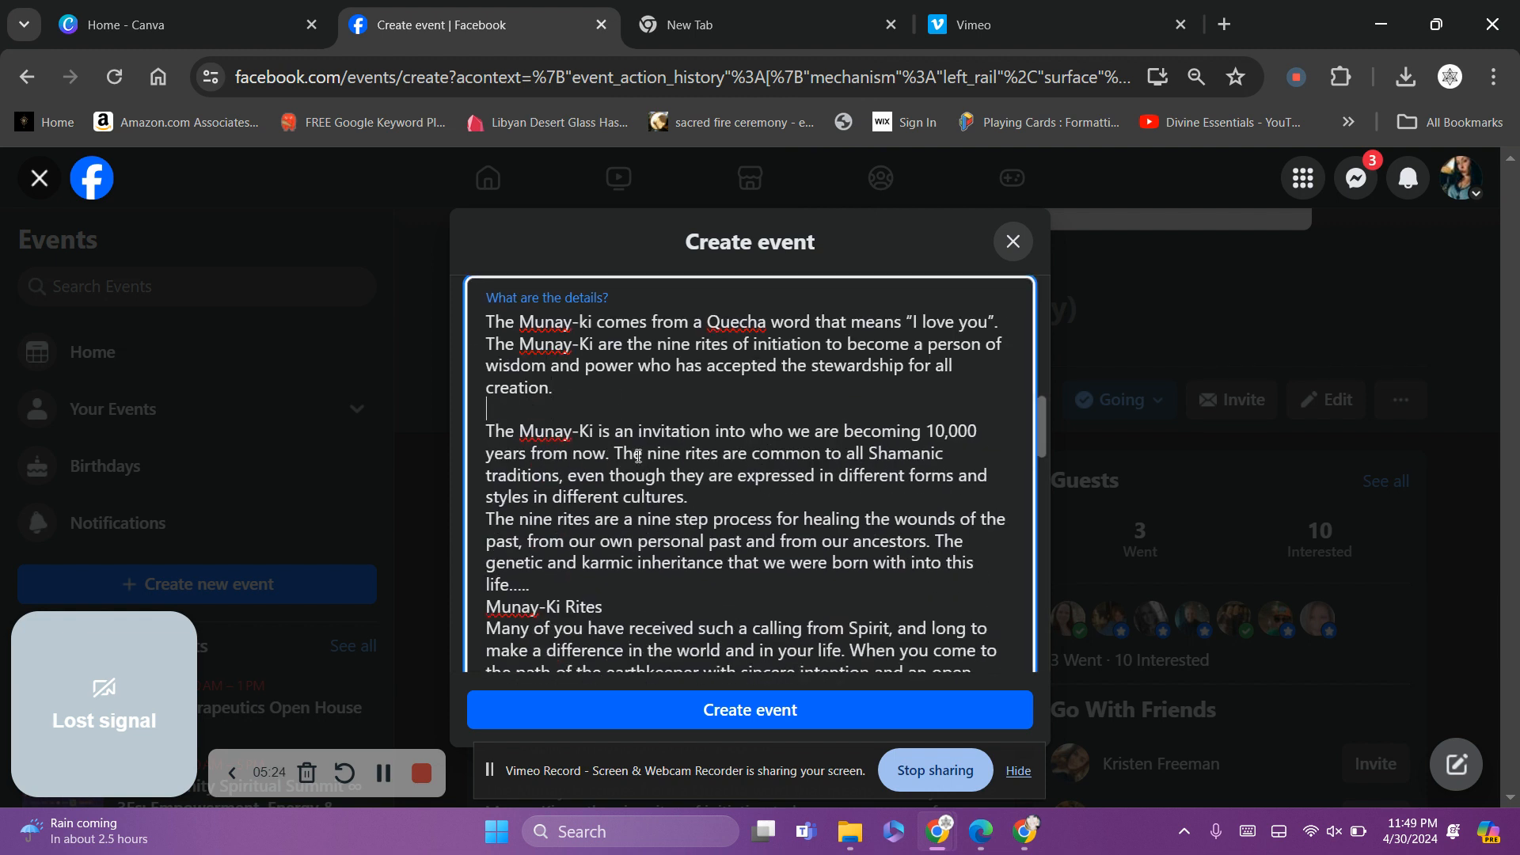
{"action": "key", "text": "Return"}
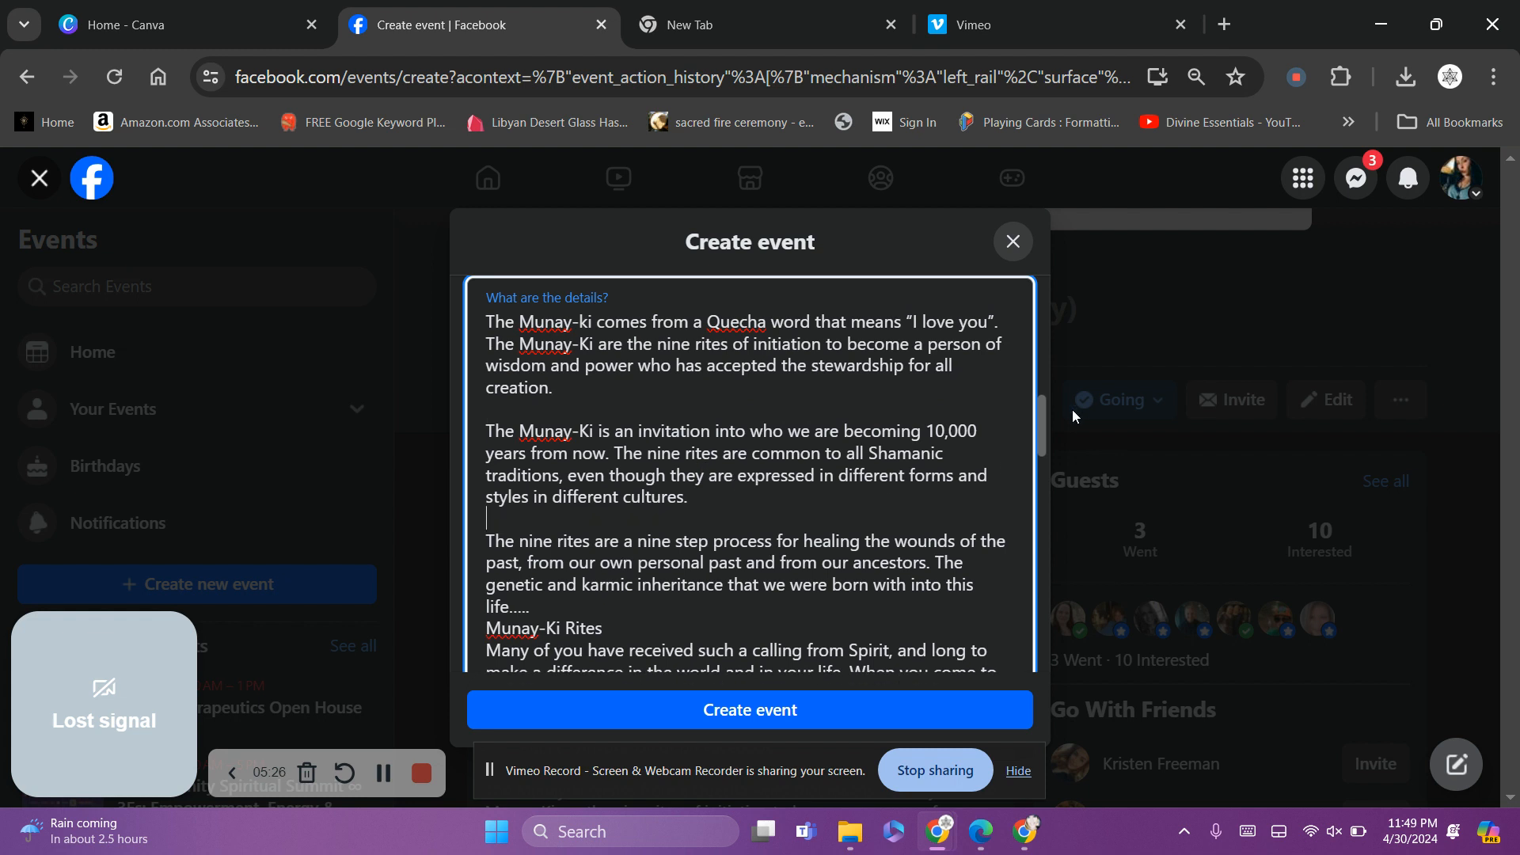
{"action": "left_click_drag", "start_coordinate": [1042, 421], "coordinate": [1043, 447]}
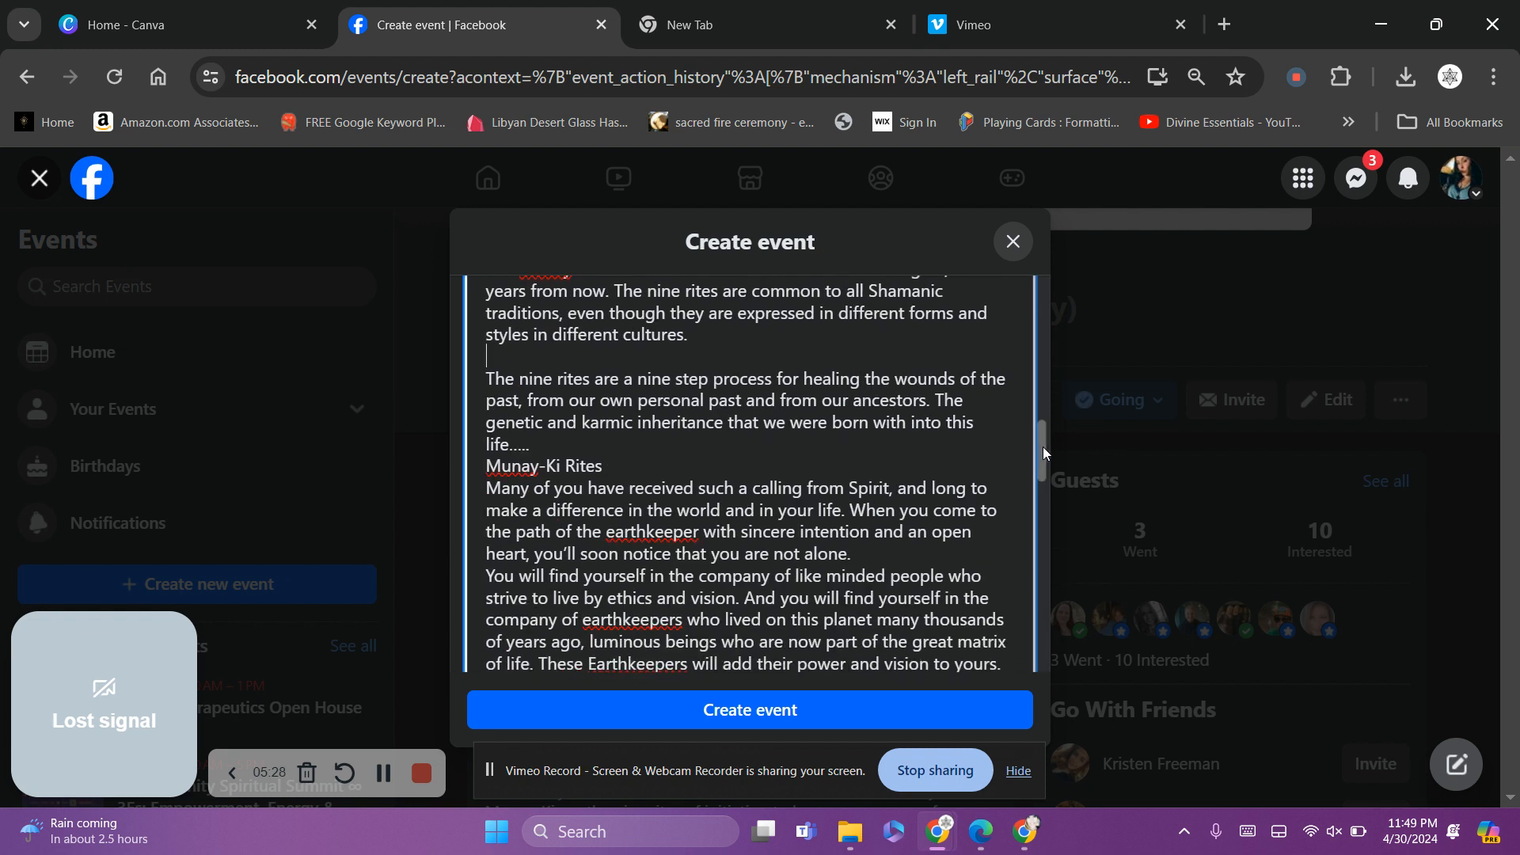
{"action": "left_click", "coordinate": [543, 456]}
{"action": "key", "text": "Return"}
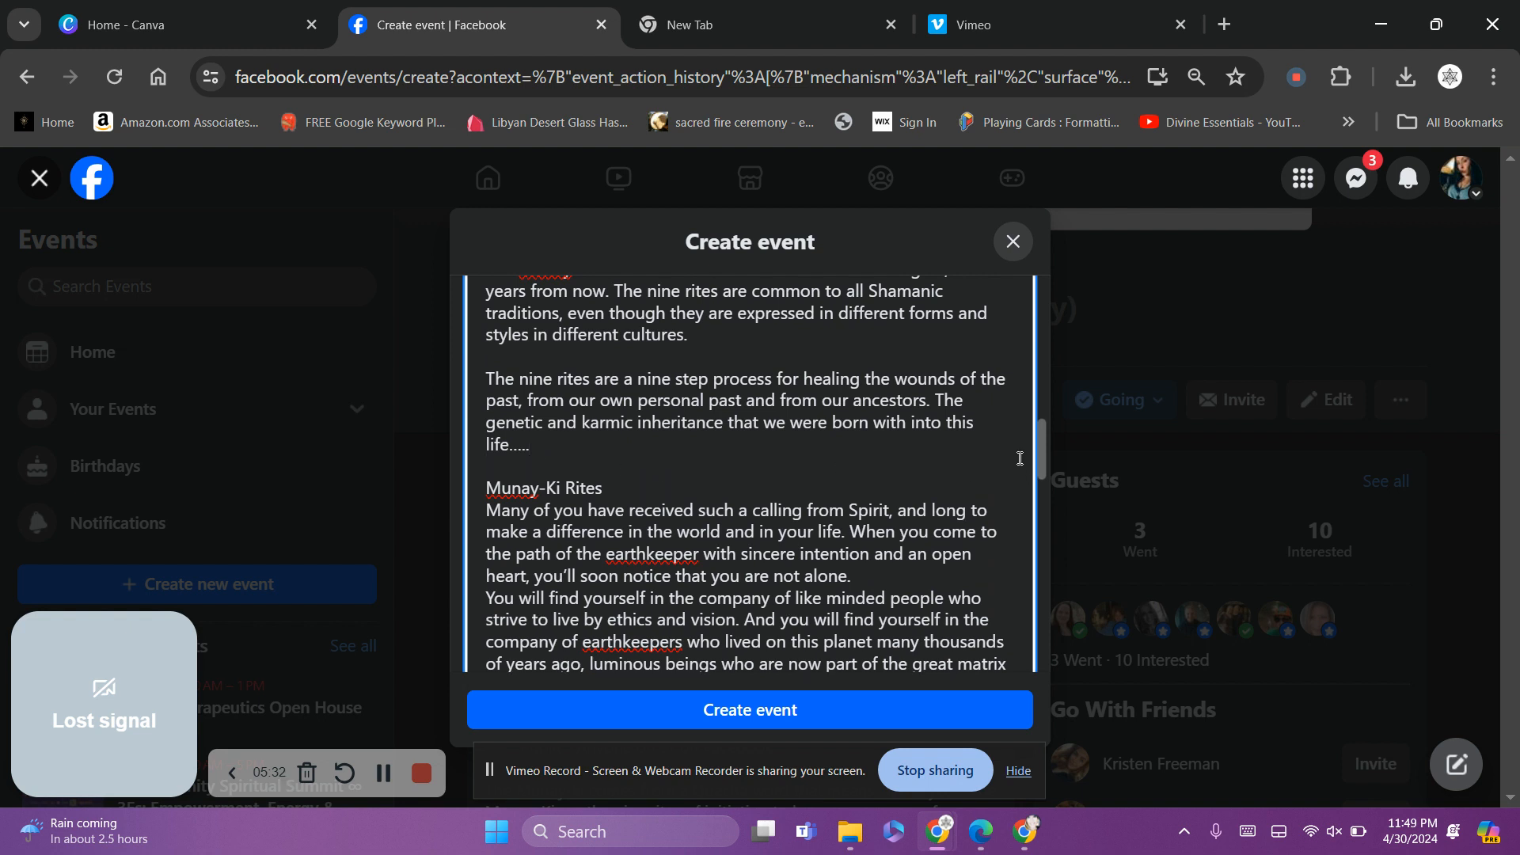
{"action": "left_click_drag", "start_coordinate": [1043, 449], "coordinate": [1045, 476]}
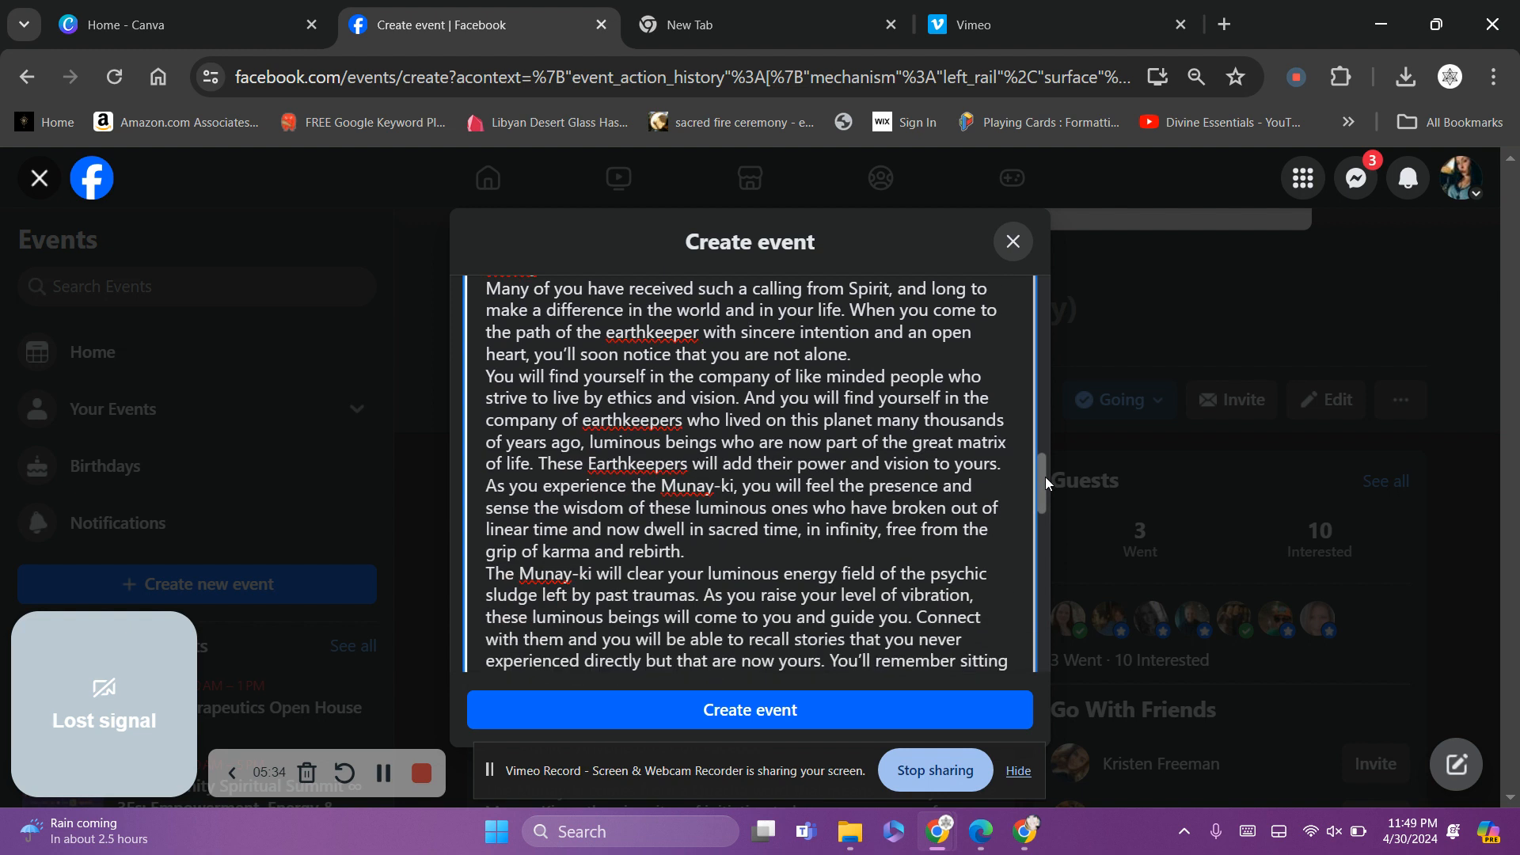
{"action": "left_click", "coordinate": [866, 349]}
{"action": "key", "text": "Return"}
Add blank lines after 'rebirth.', after 'snow line.', and before the deposit paragraph
{"action": "scroll", "coordinate": [866, 350], "scroll_direction": "down", "scroll_amount": 1}
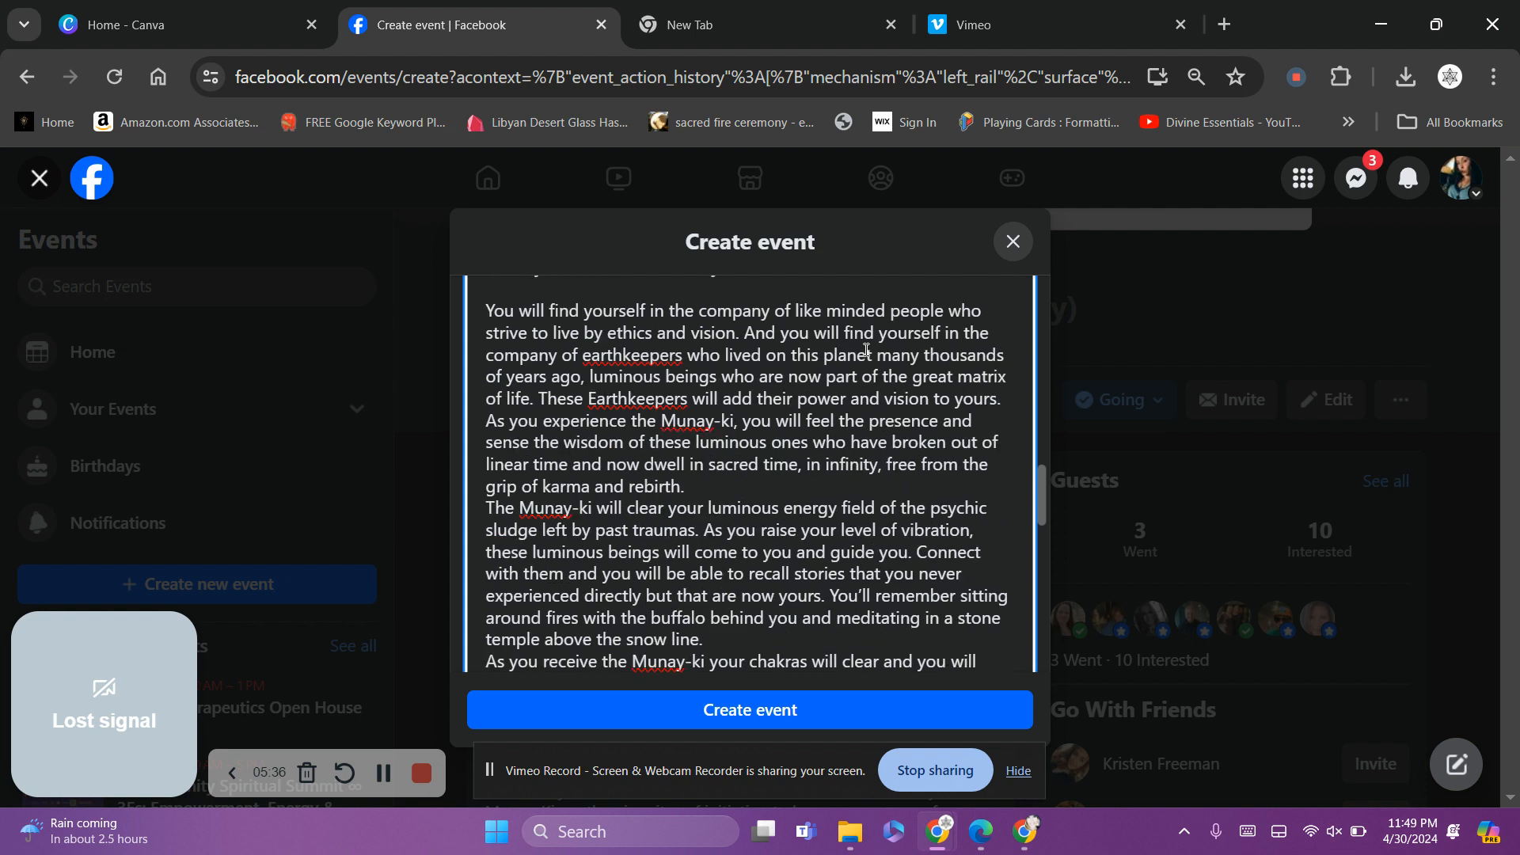
{"action": "left_click", "coordinate": [716, 486]}
{"action": "key", "text": "Return"}
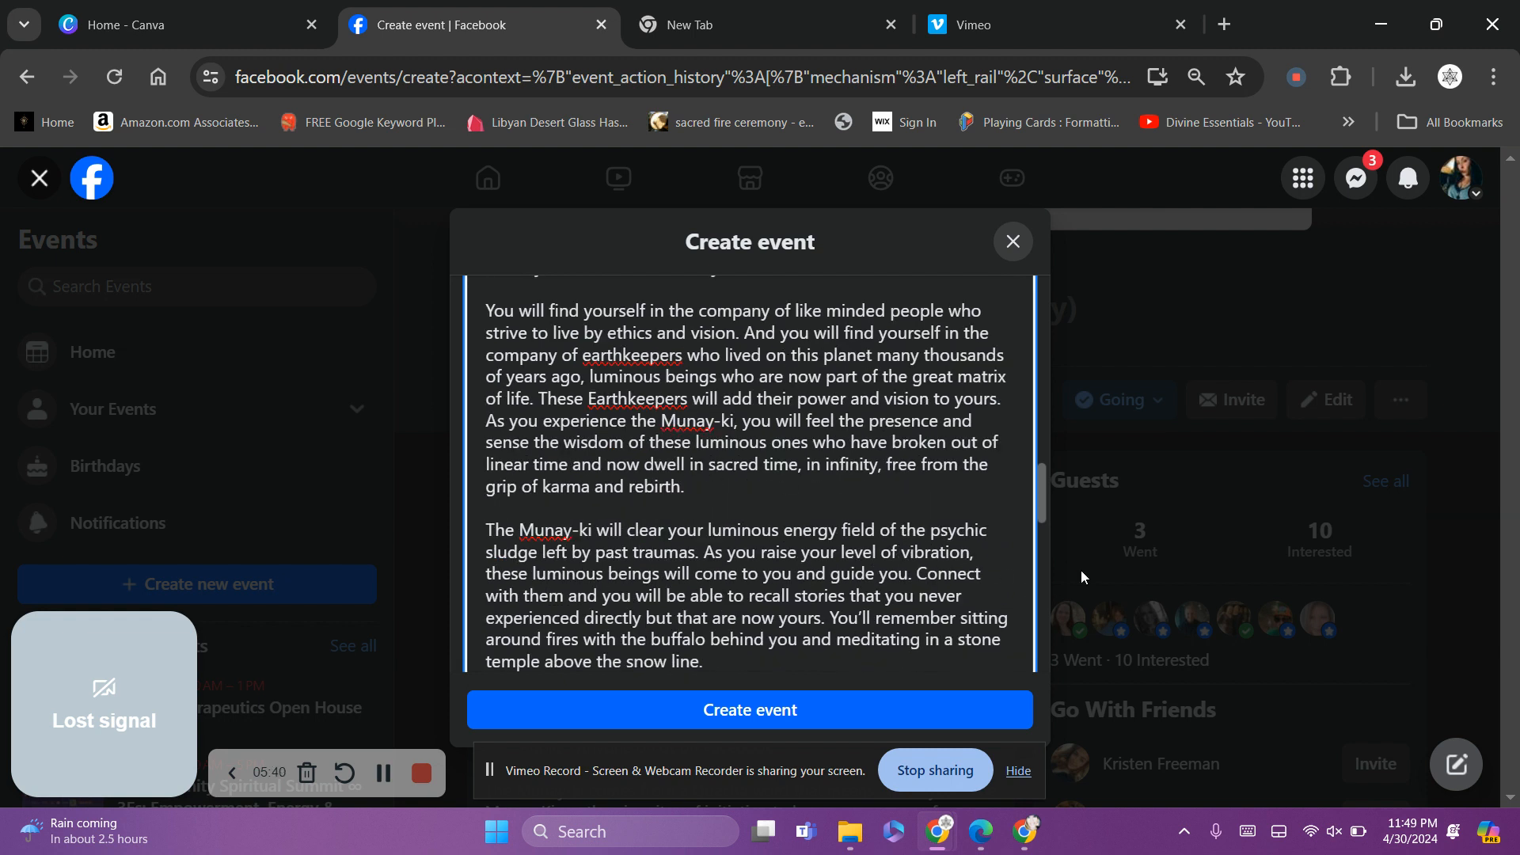
{"action": "left_click_drag", "start_coordinate": [1042, 487], "coordinate": [1042, 515]}
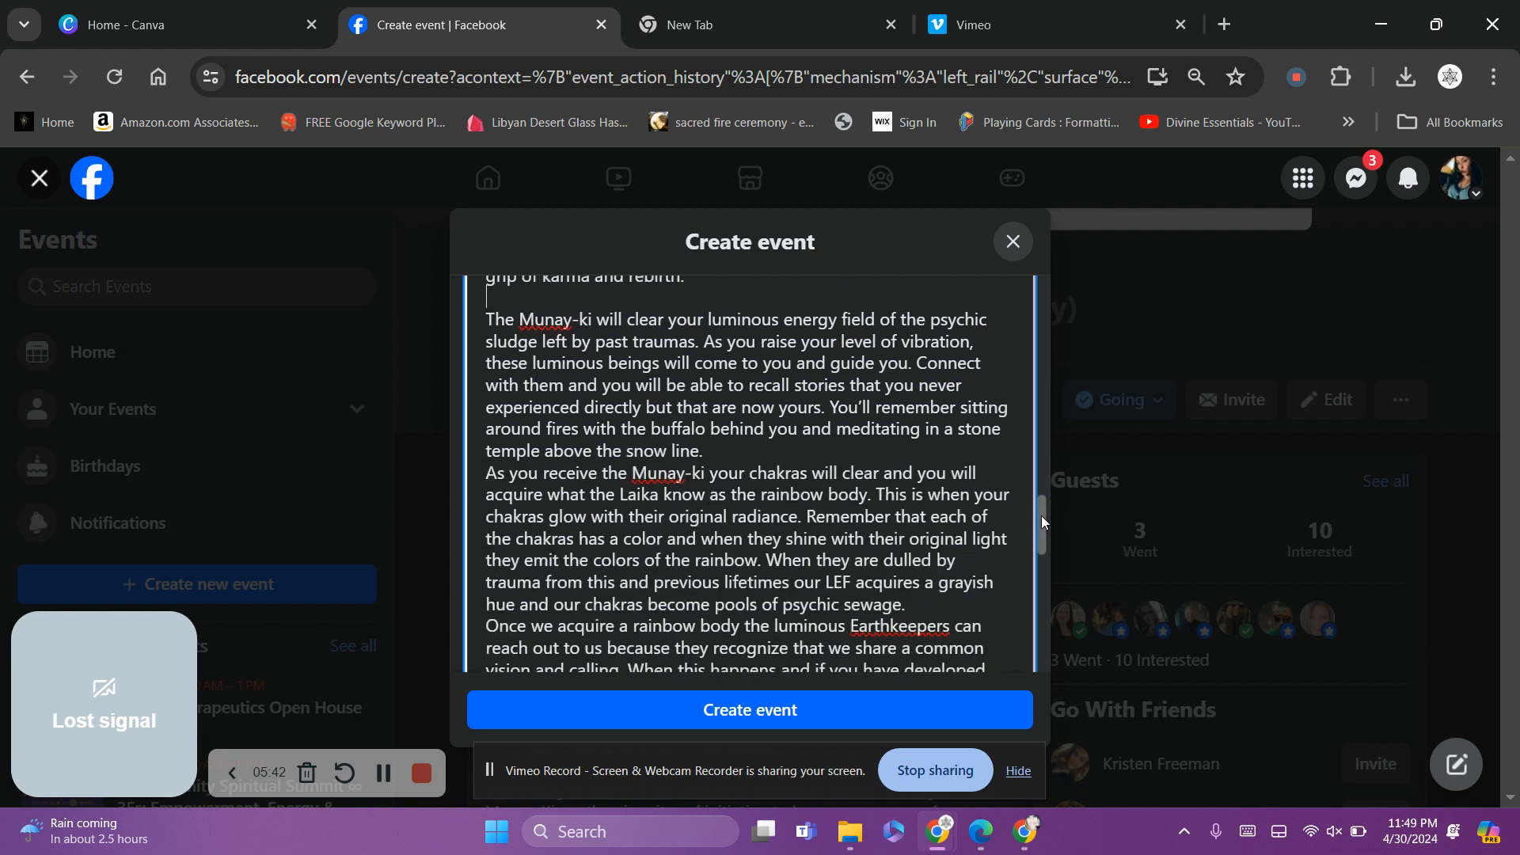
{"action": "left_click", "coordinate": [703, 457]}
{"action": "key", "text": "Return"}
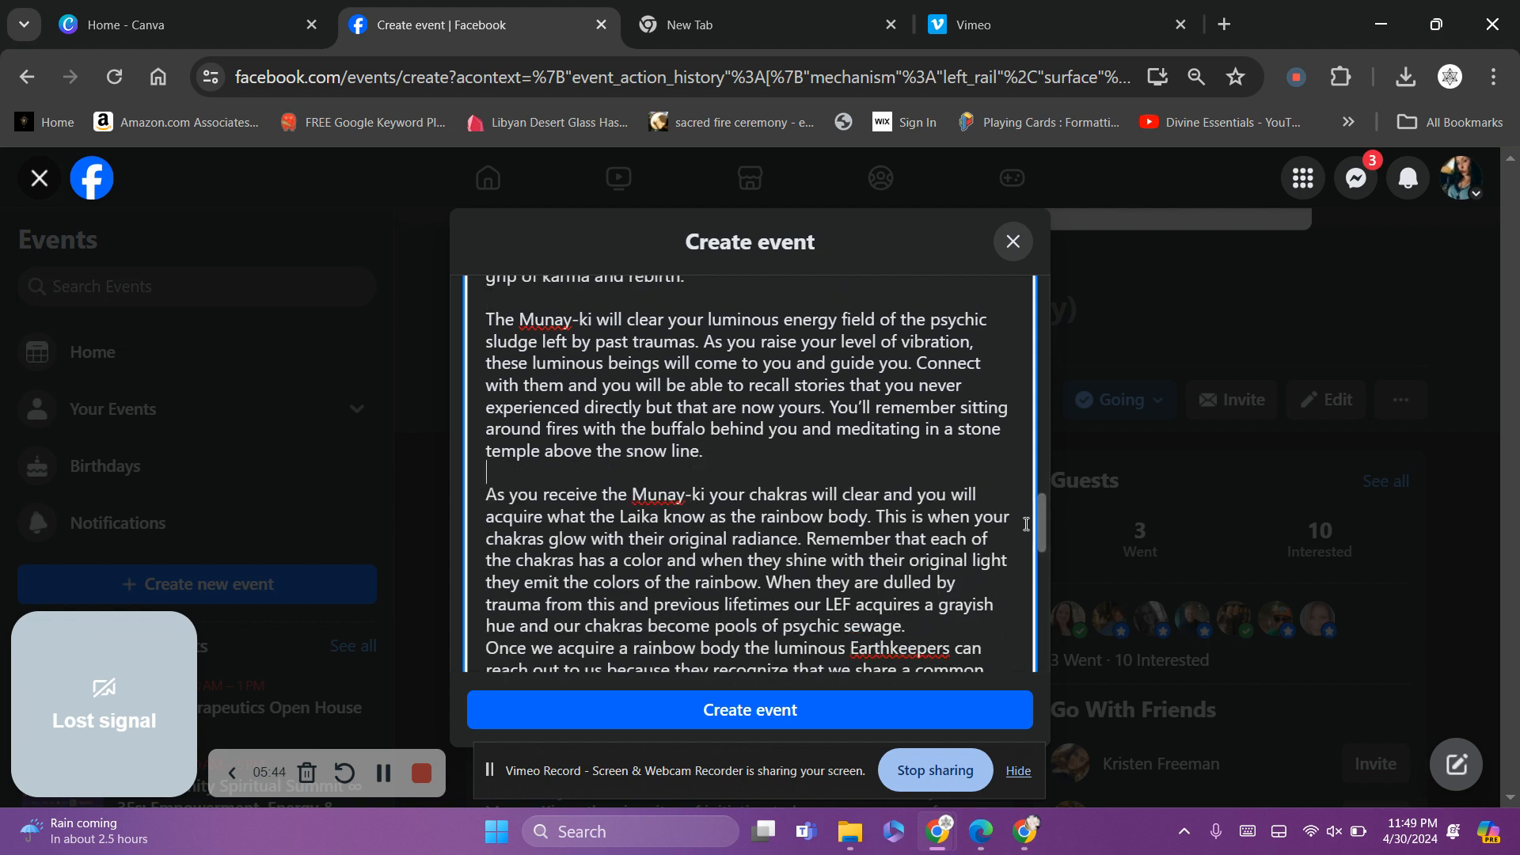
{"action": "left_click_drag", "start_coordinate": [1039, 524], "coordinate": [1047, 564]}
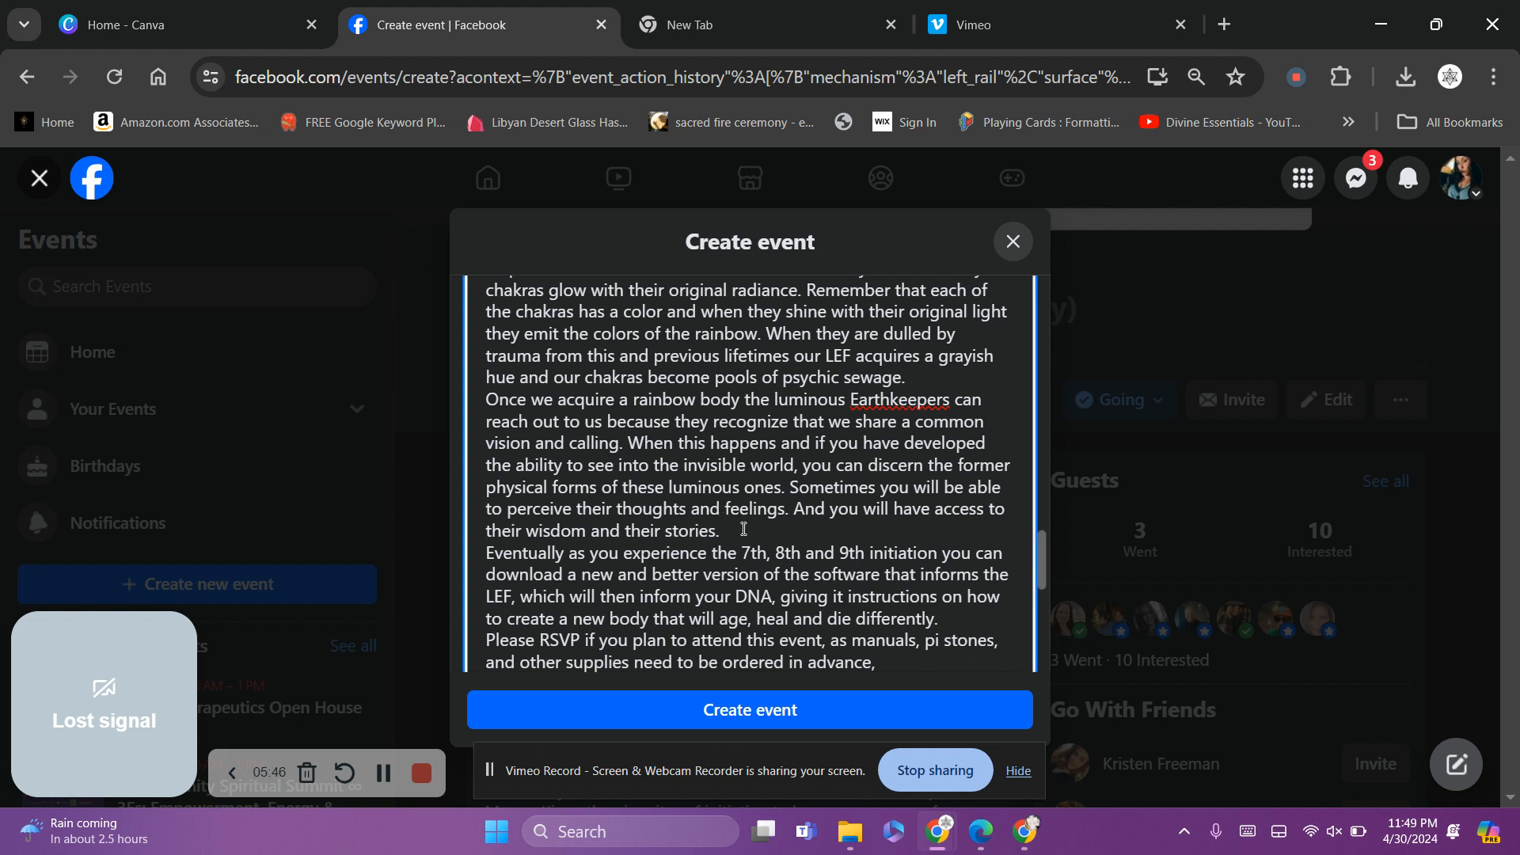
{"action": "scroll", "coordinate": [744, 529], "scroll_direction": "down", "scroll_amount": 3}
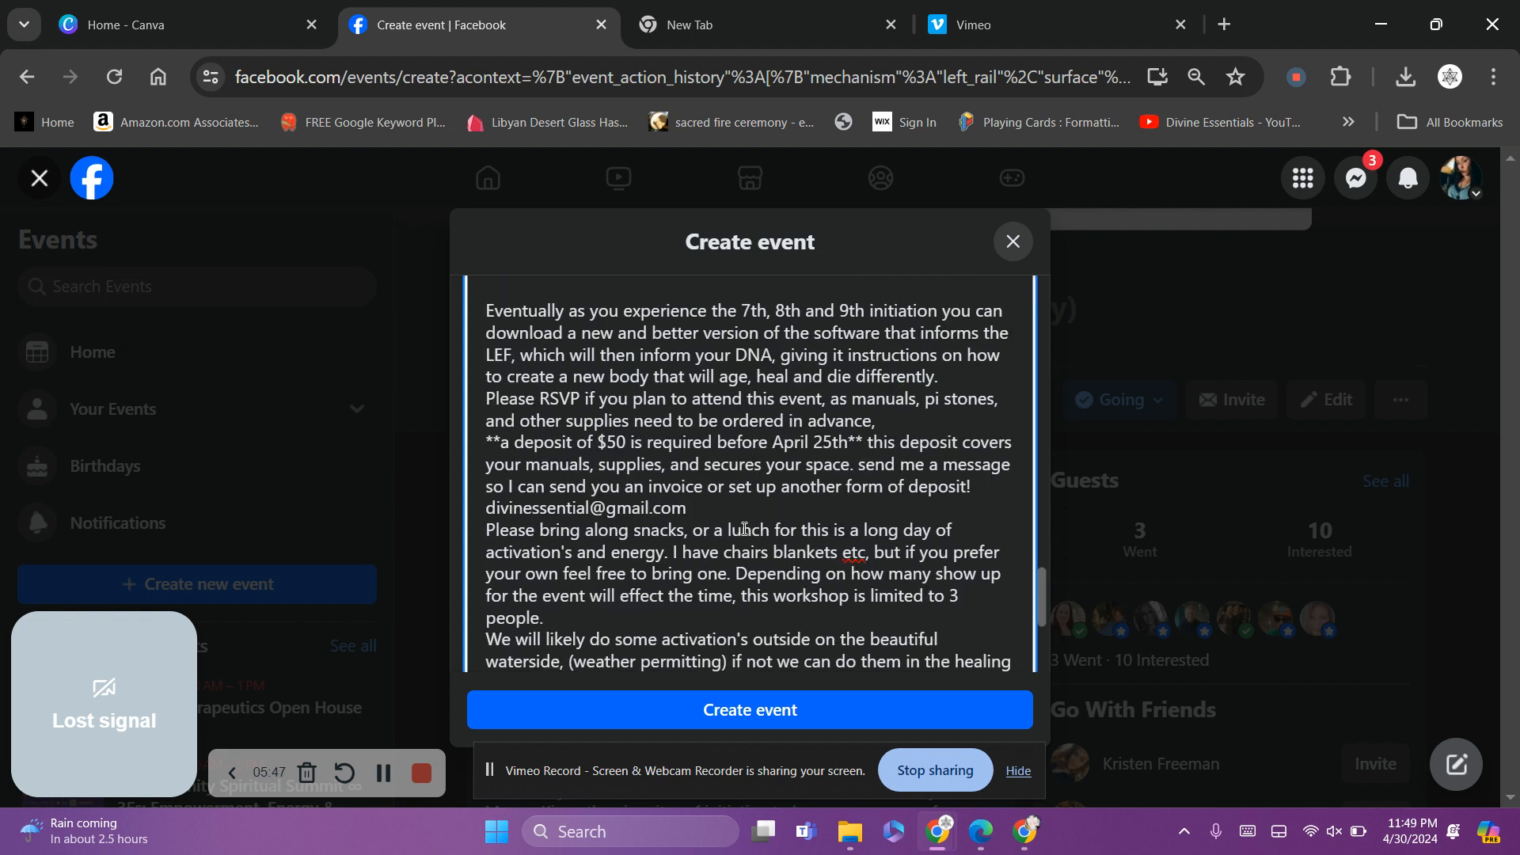
{"action": "left_click", "coordinate": [912, 420]}
{"action": "key", "text": "Return"}
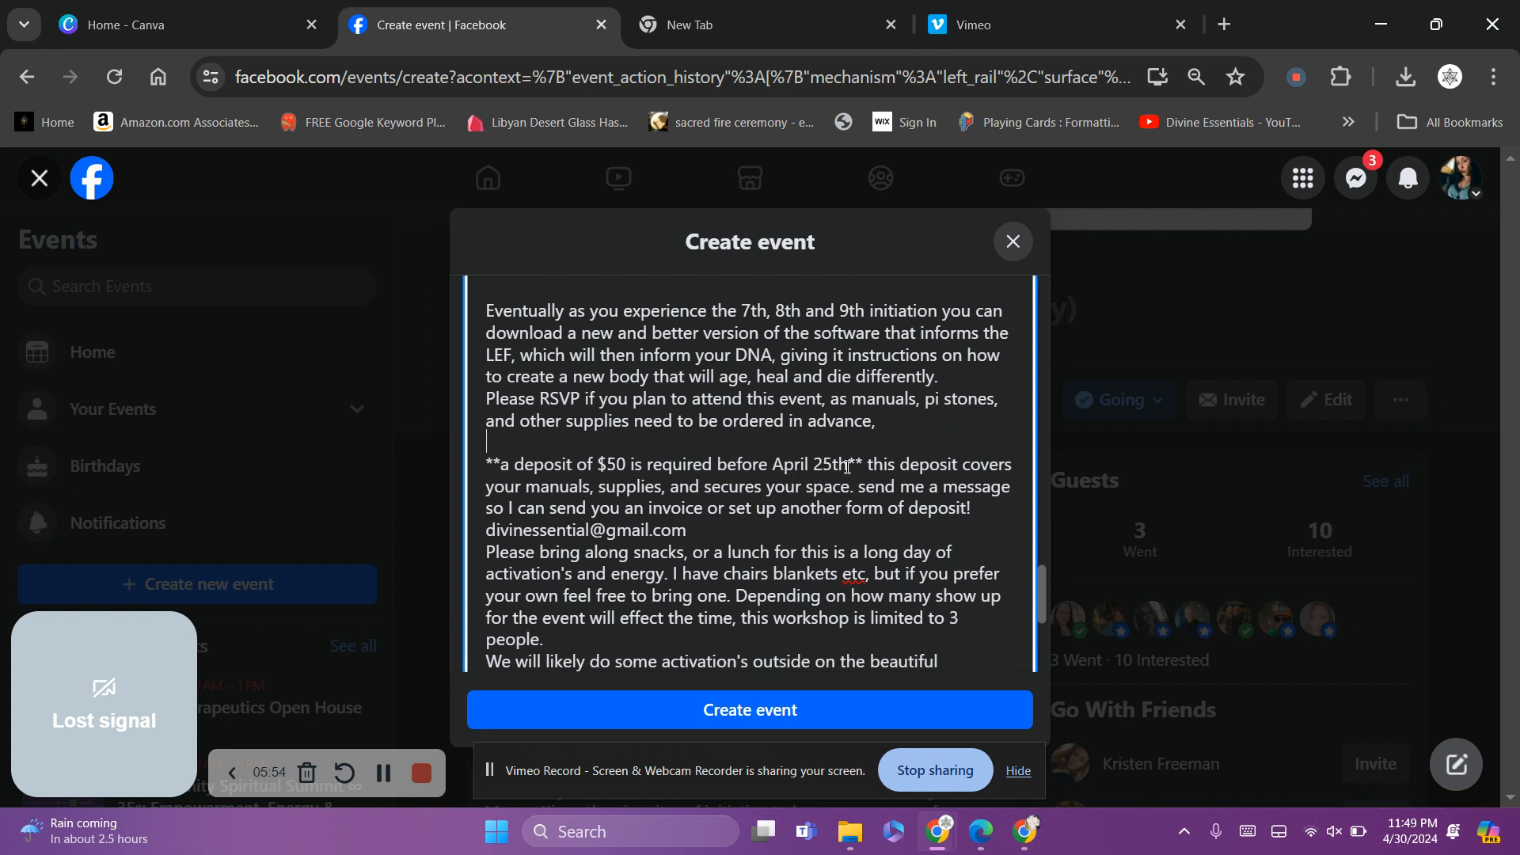
Change the deposit deadline from April 25th to May 25th
{"action": "left_click", "coordinate": [813, 466]}
{"action": "left_click_drag", "start_coordinate": [810, 465], "coordinate": [775, 463]}
{"action": "type", "text": "May"}
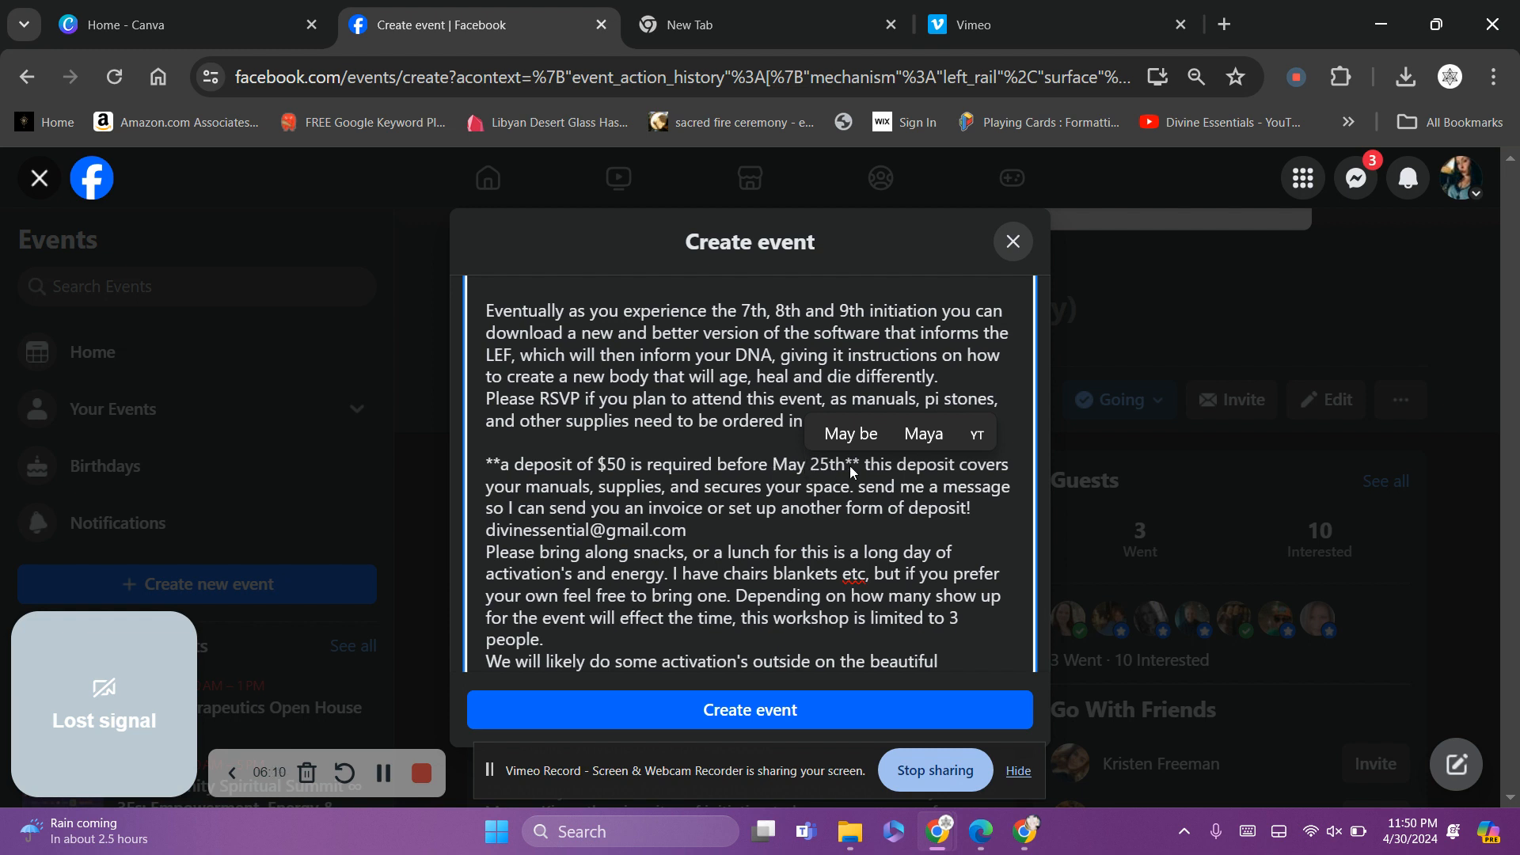
{"action": "left_click", "coordinate": [818, 464]}
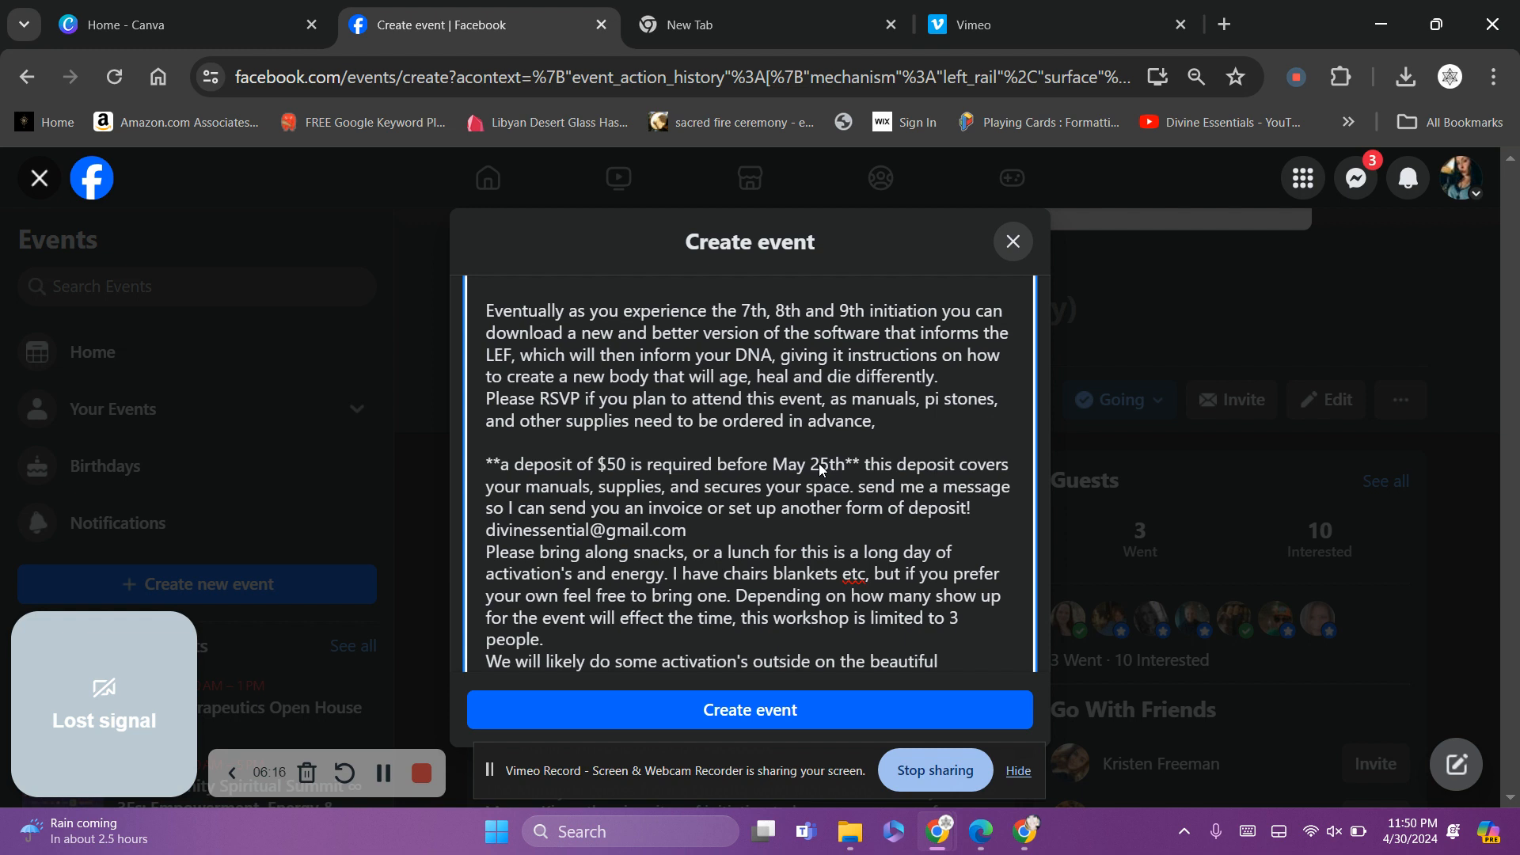
{"action": "left_click_drag", "start_coordinate": [486, 463], "coordinate": [620, 462]}
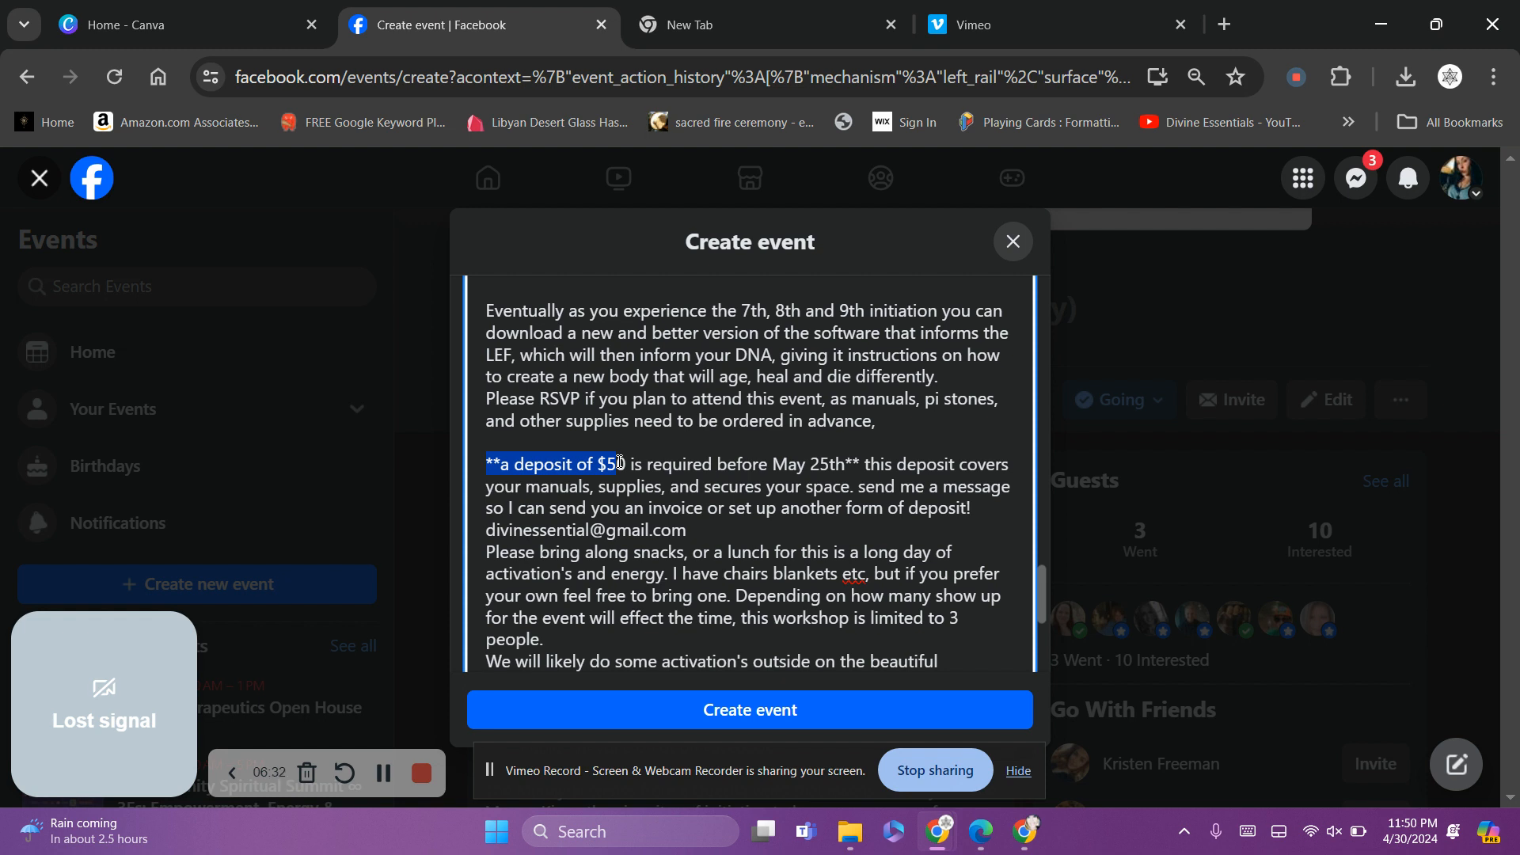
Delete the deposit paragraph and contact line, and make the 'Depending…' sentence its own paragraph
{"action": "left_click_drag", "start_coordinate": [620, 462], "coordinate": [928, 529]}
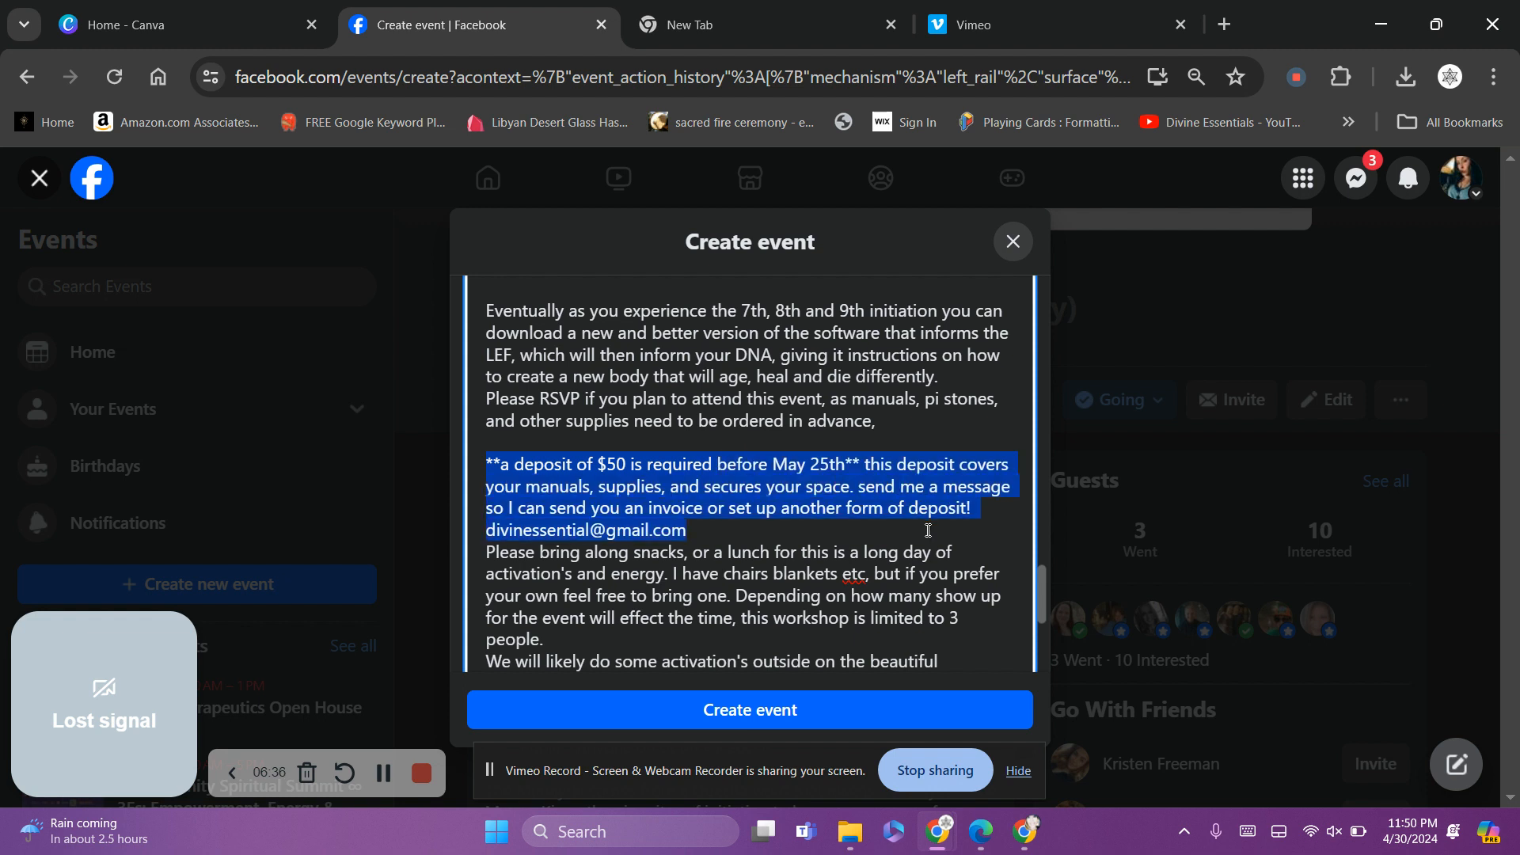
{"action": "key", "text": "BackSpace"}
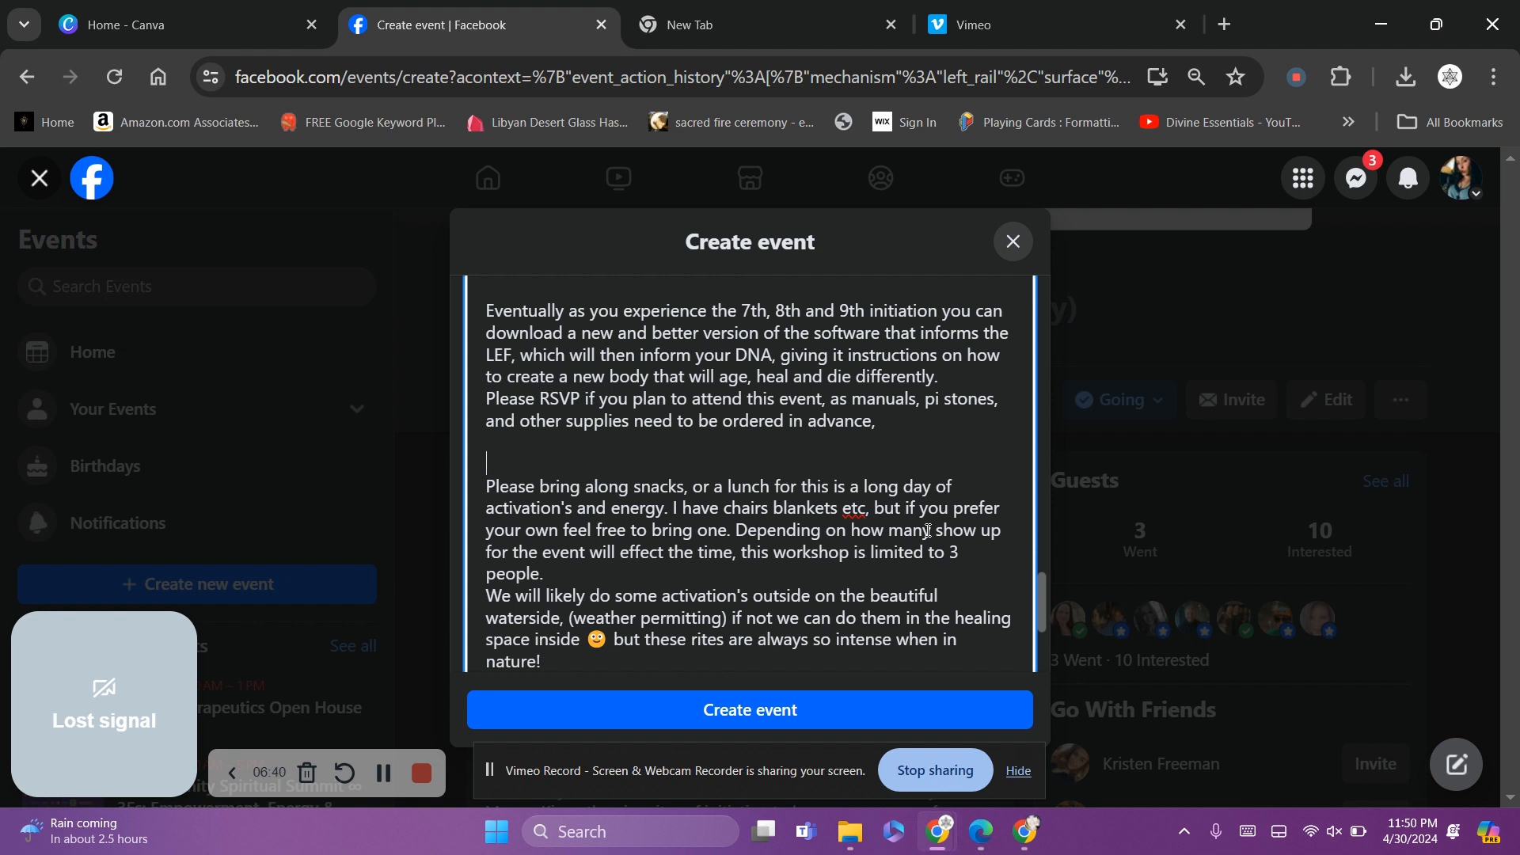
{"action": "key", "text": "BackSpace"}
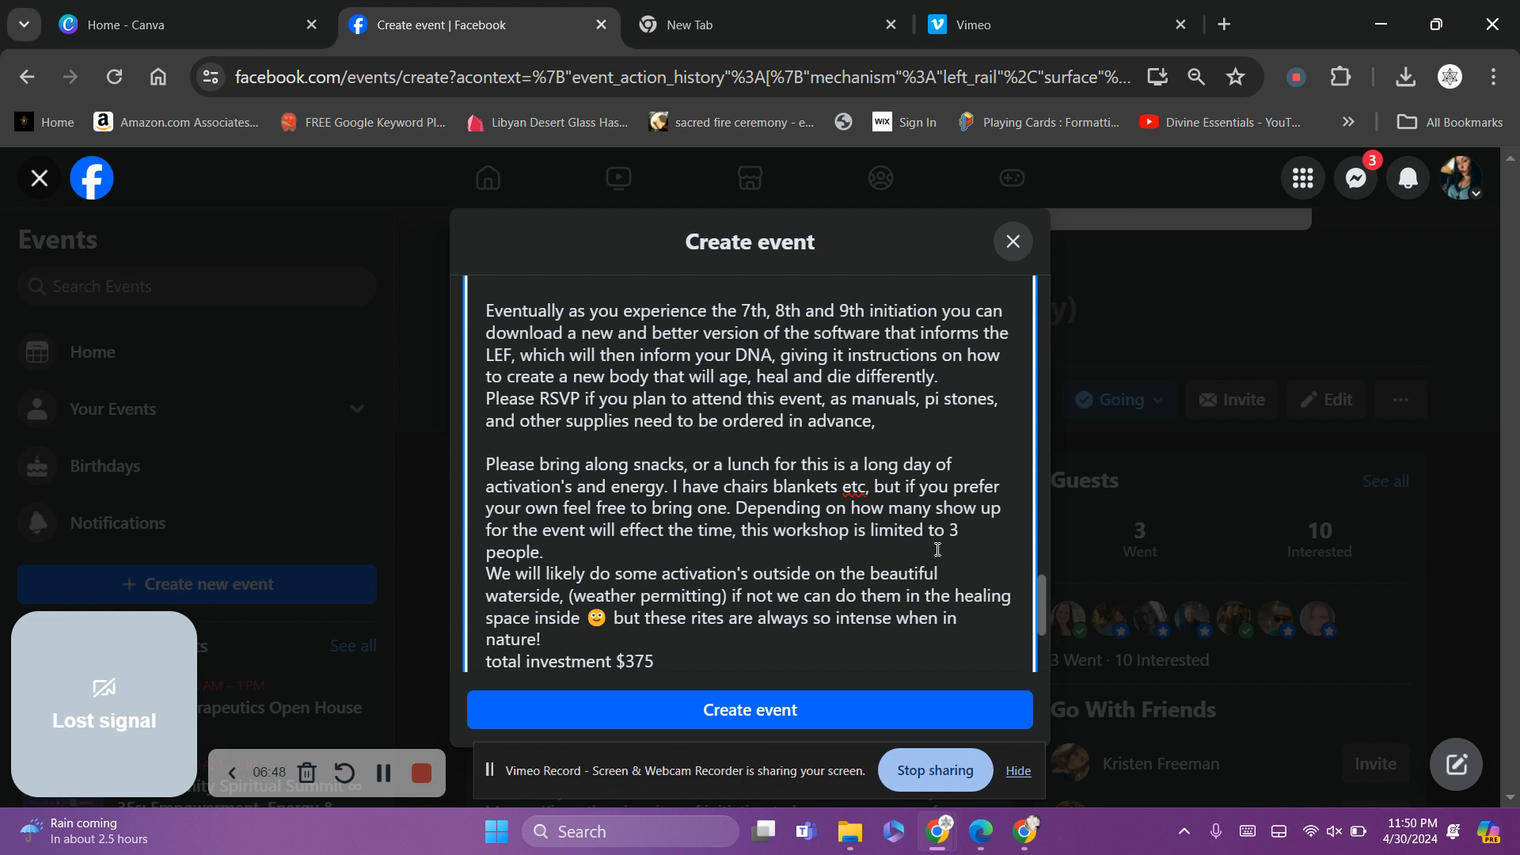
{"action": "left_click", "coordinate": [736, 508]}
{"action": "key", "text": "Return"}
{"action": "key", "text": "Return"}
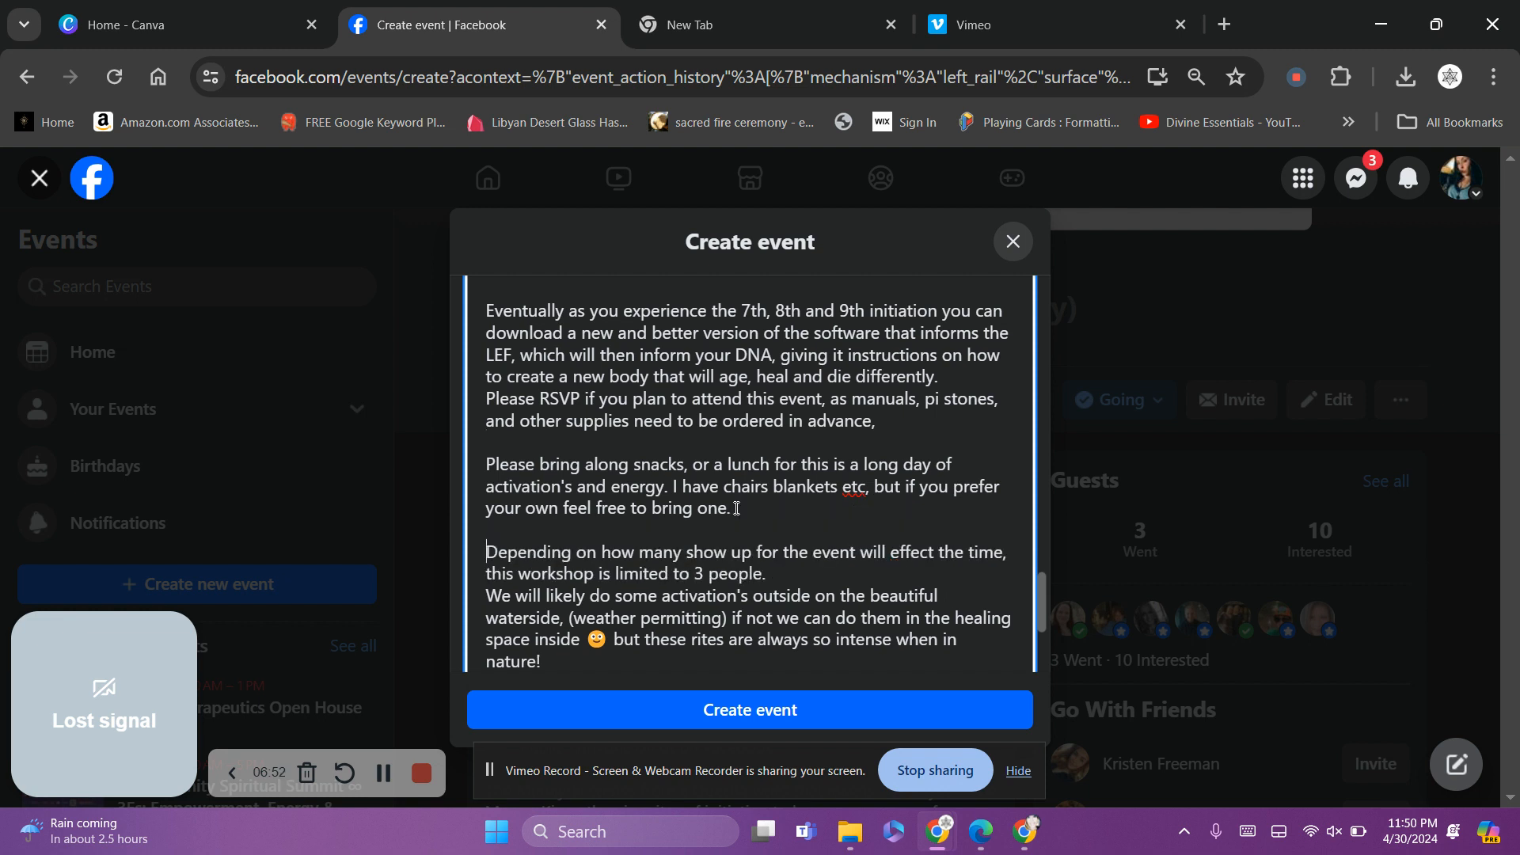
Change the workshop limit from 3 to 4 people, adding a blank line after it
{"action": "left_click", "coordinate": [711, 576]}
{"action": "key", "text": "BackSpace"}
{"action": "key", "text": "BackSpace"}
{"action": "type", "text": "4"}
{"action": "left_click", "coordinate": [772, 576]}
{"action": "key", "text": "Return"}
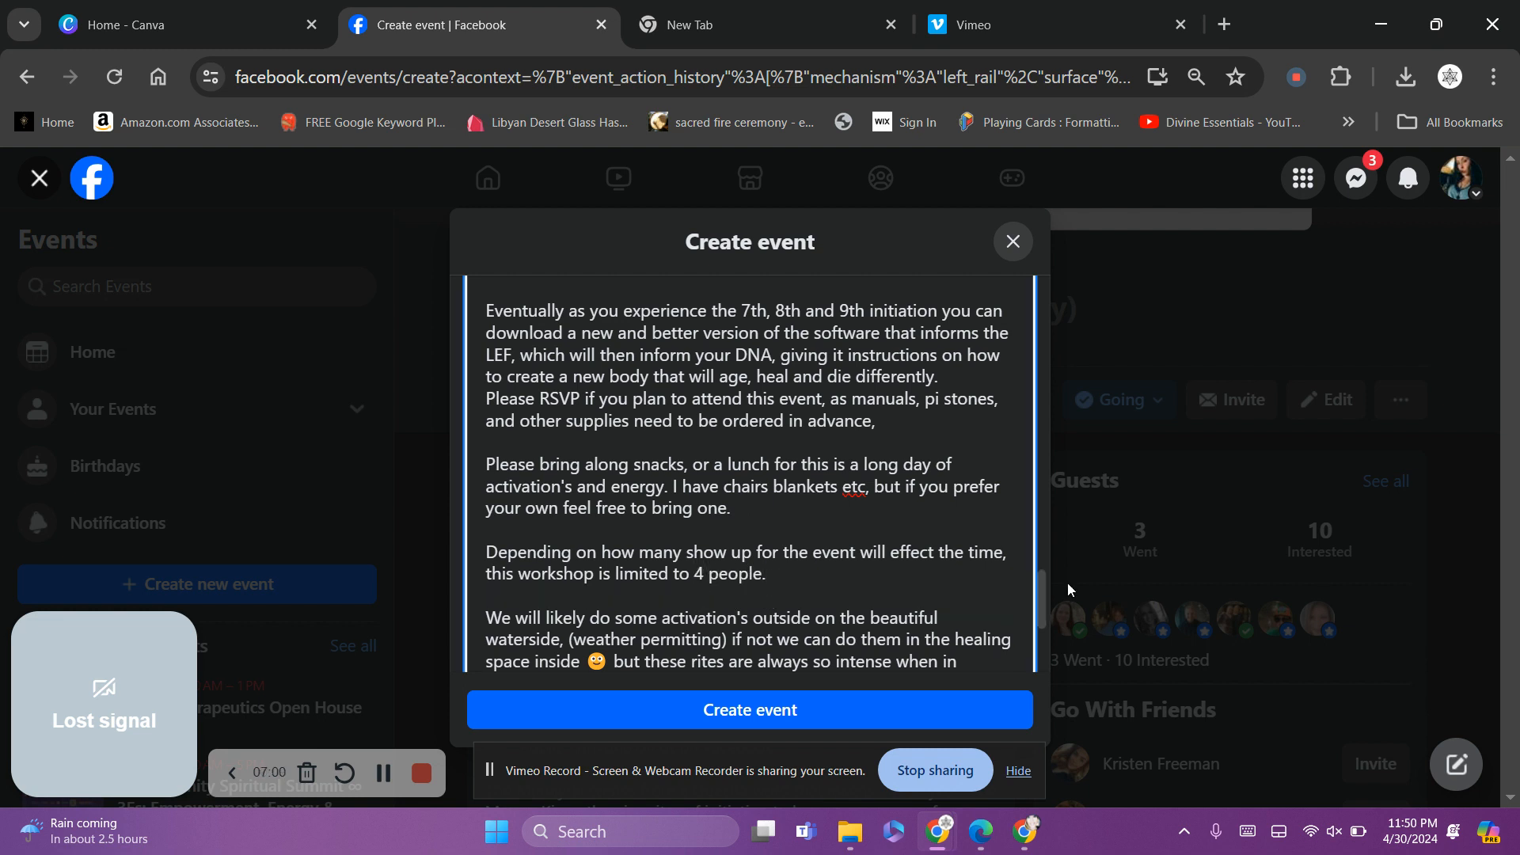
Replace 'waterside' with 'nature' in the description
{"action": "left_click_drag", "start_coordinate": [1042, 587], "coordinate": [1045, 609]}
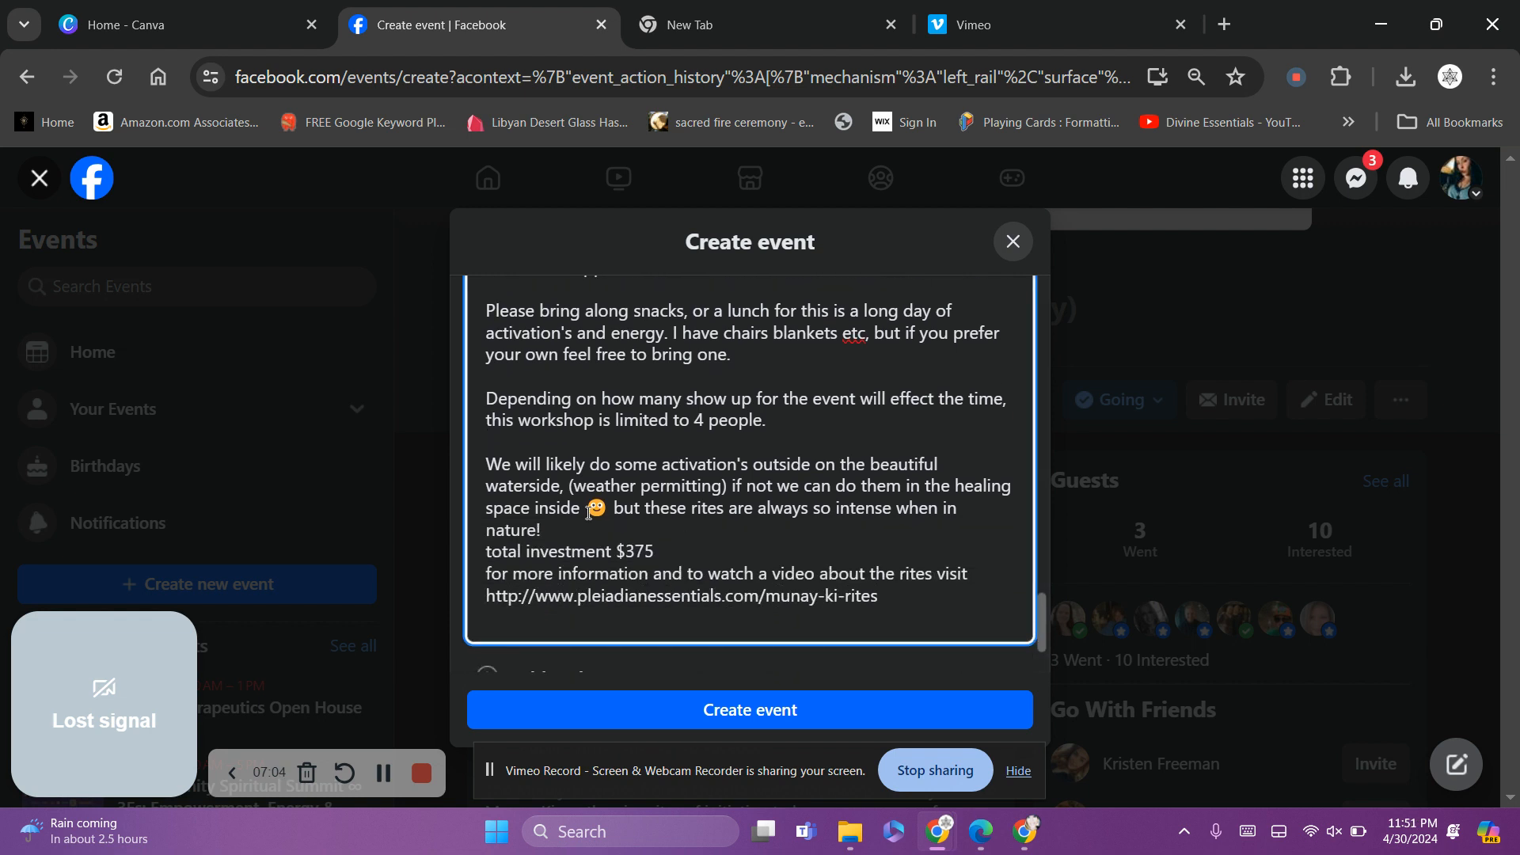
{"action": "left_click_drag", "start_coordinate": [561, 486], "coordinate": [487, 487]}
{"action": "key", "text": "BackSpace"}
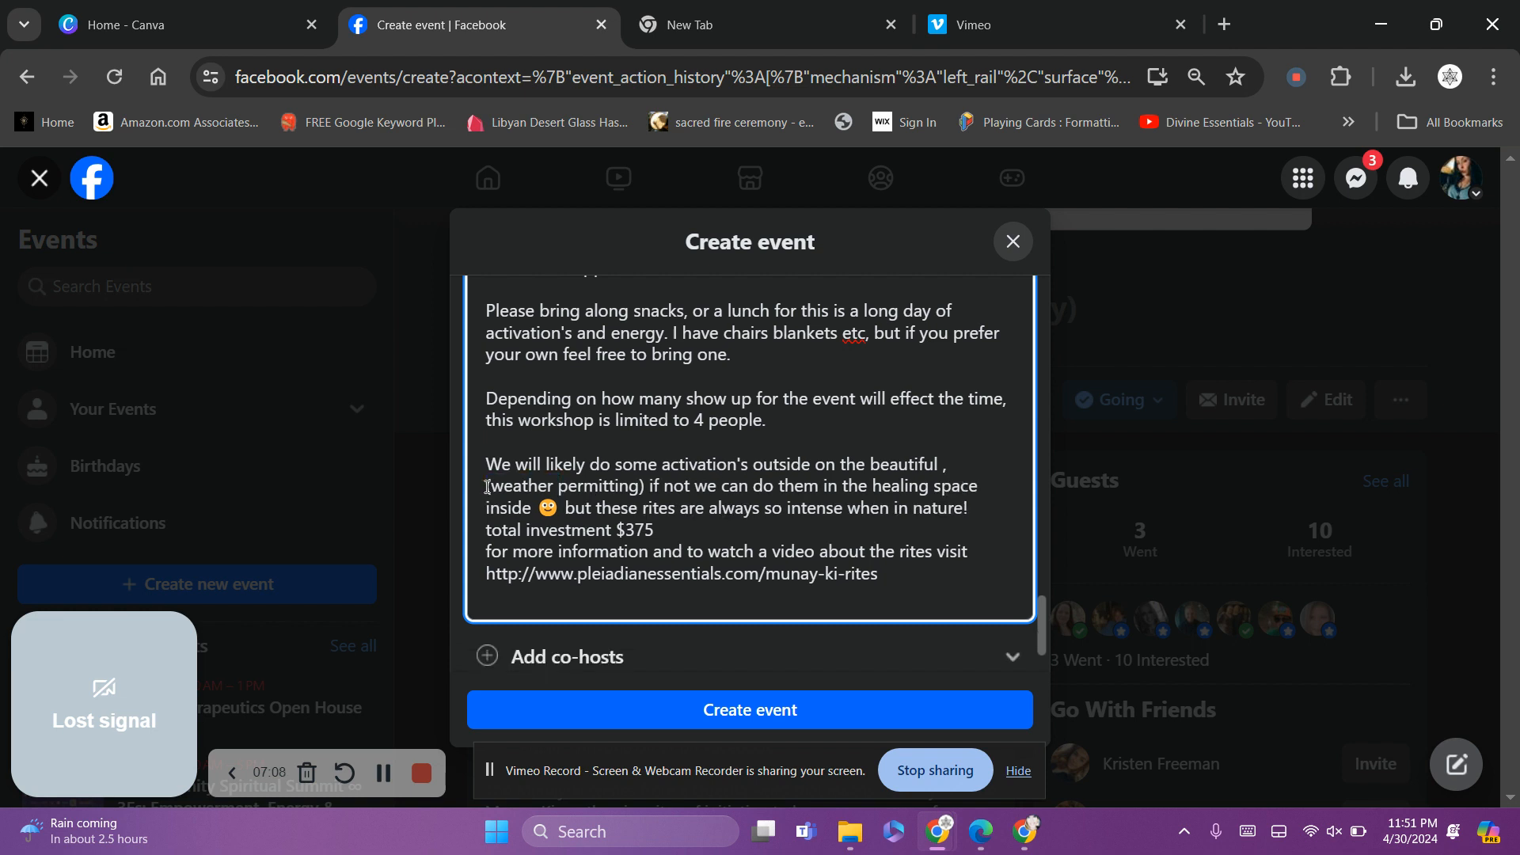
{"action": "type", "text": "nature"}
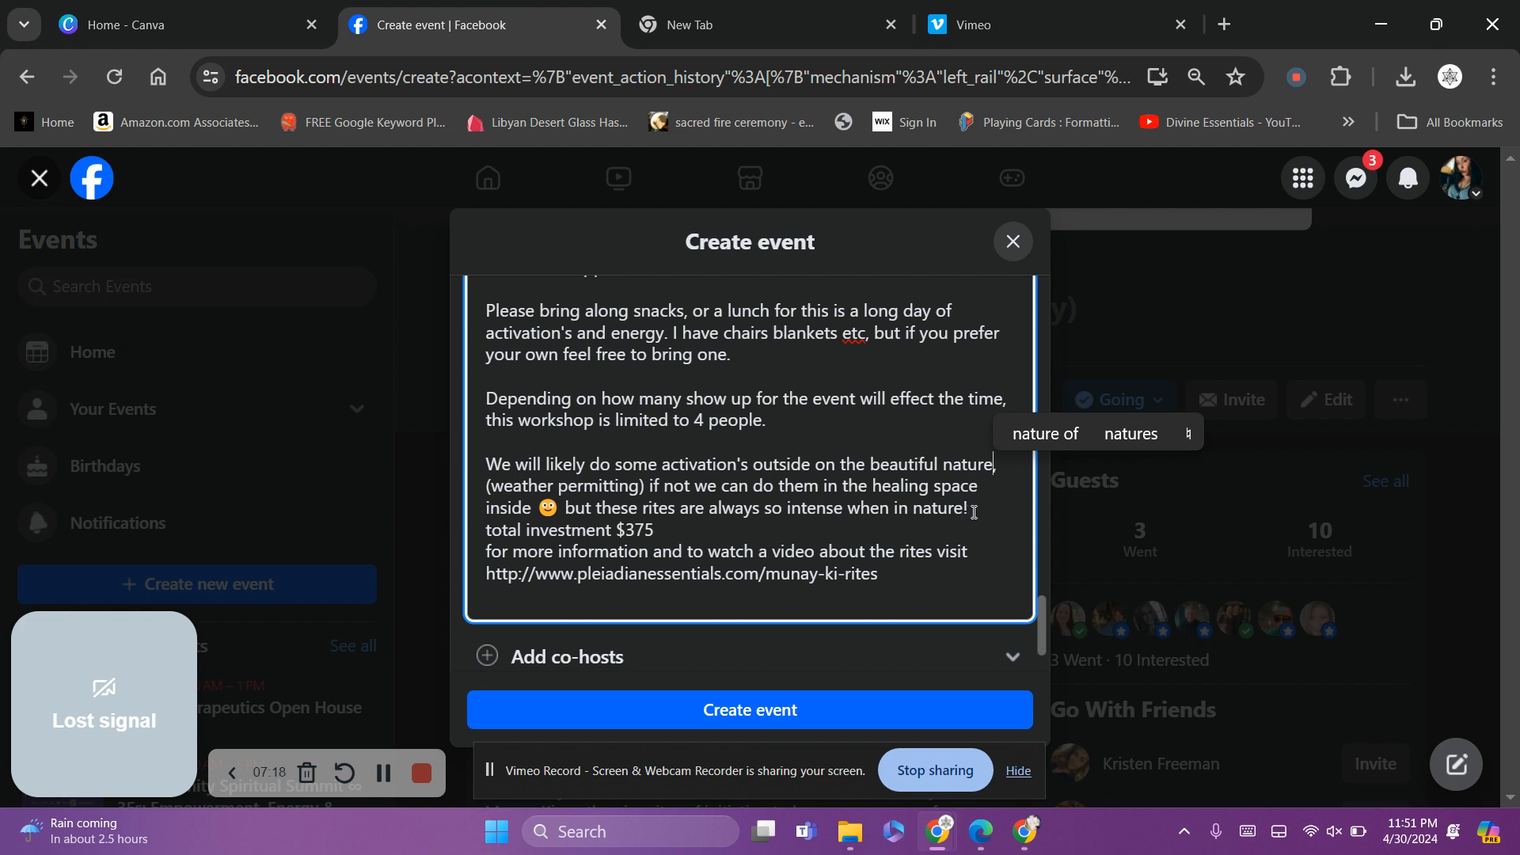
End the rites sentence at 'so intense.' by removing 'when in nature!', then add a blank line
{"action": "left_click_drag", "start_coordinate": [969, 513], "coordinate": [851, 513]}
{"action": "key", "text": "BackSpace"}
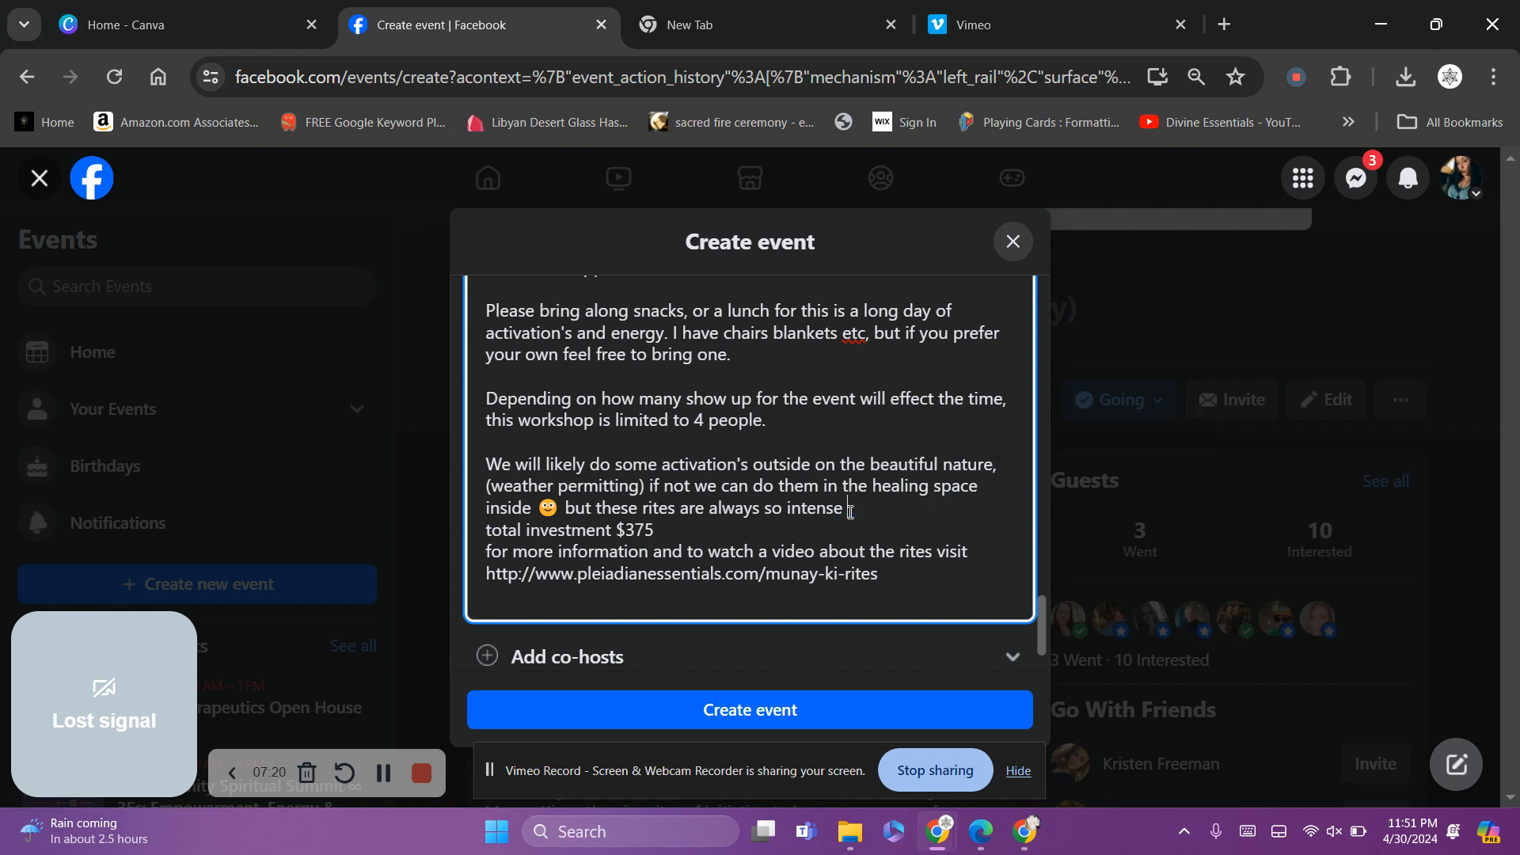
{"action": "type", "text": "."}
{"action": "key", "text": "Return"}
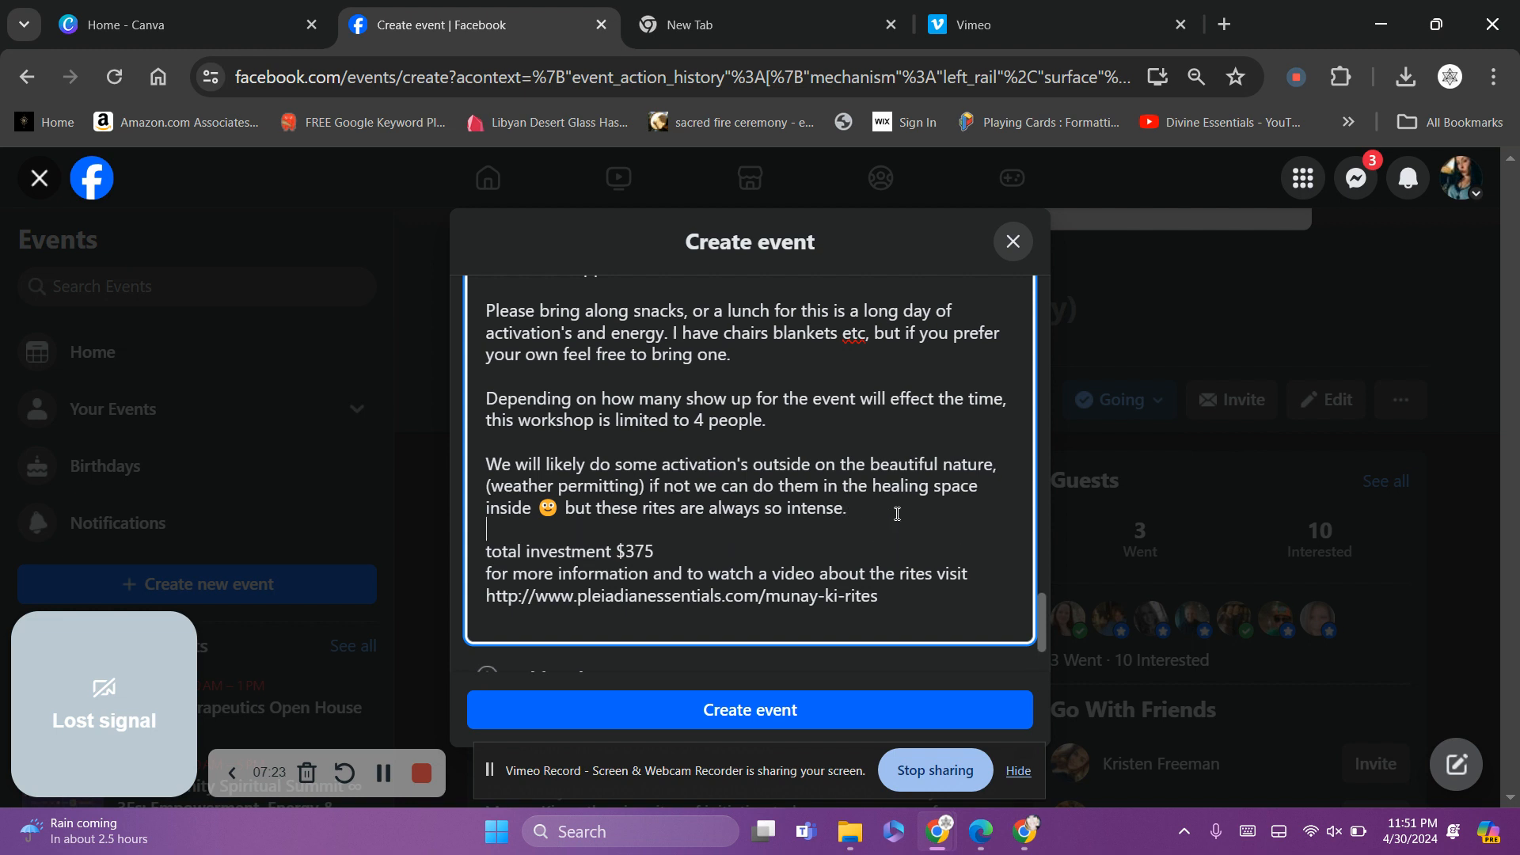
Change the total investment from $375 to $333 on its own spaced line
{"action": "left_click", "coordinate": [653, 551]}
{"action": "key", "text": "BackSpace"}
{"action": "key", "text": "BackSpace"}
{"action": "type", "text": "33"}
{"action": "key", "text": "Return"}
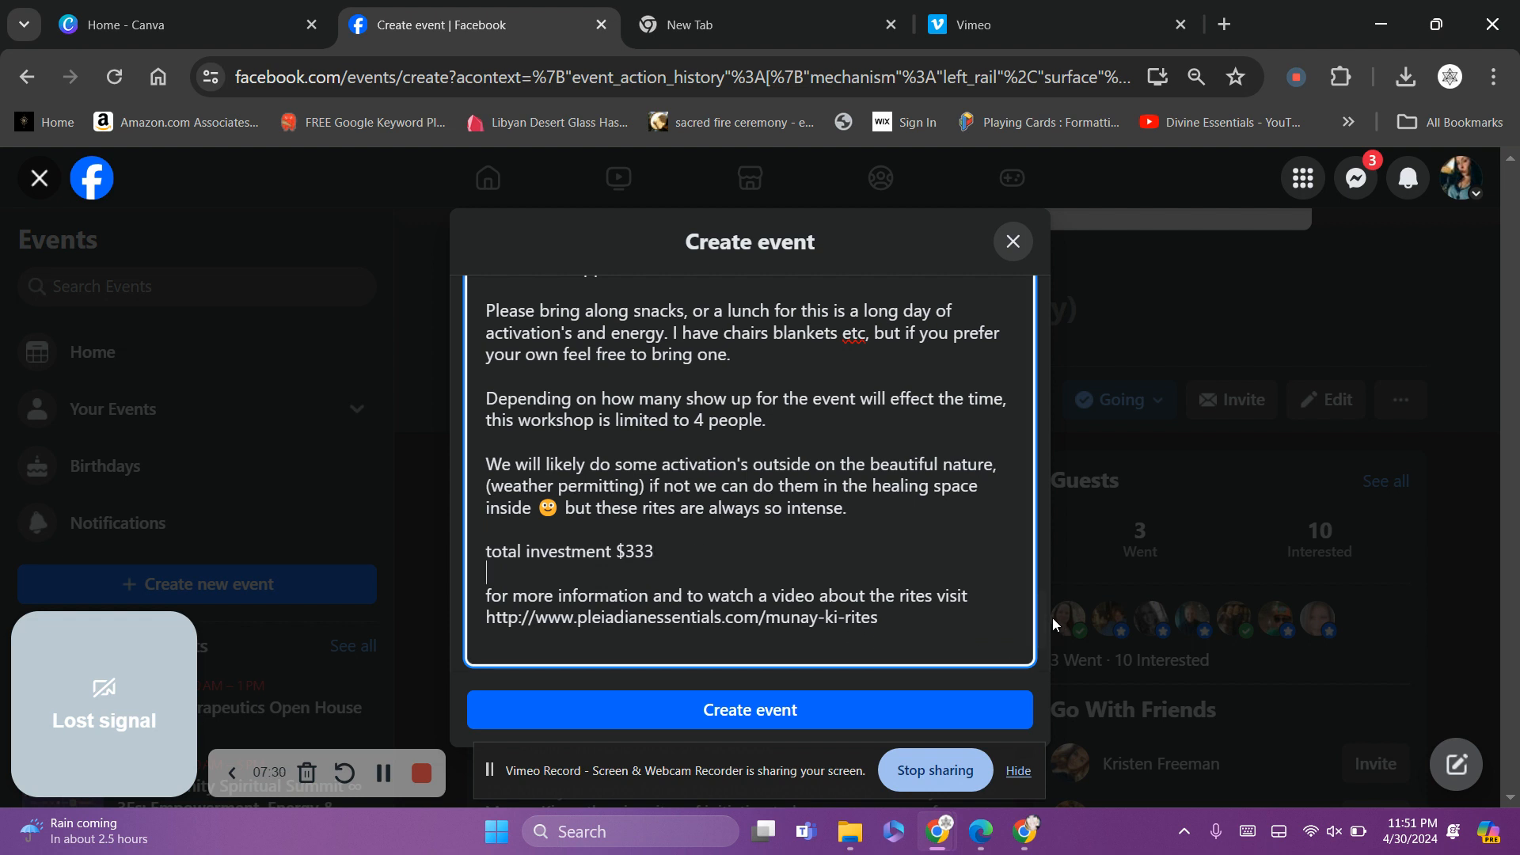
{"action": "scroll", "coordinate": [1044, 614], "scroll_direction": "down", "scroll_amount": 2}
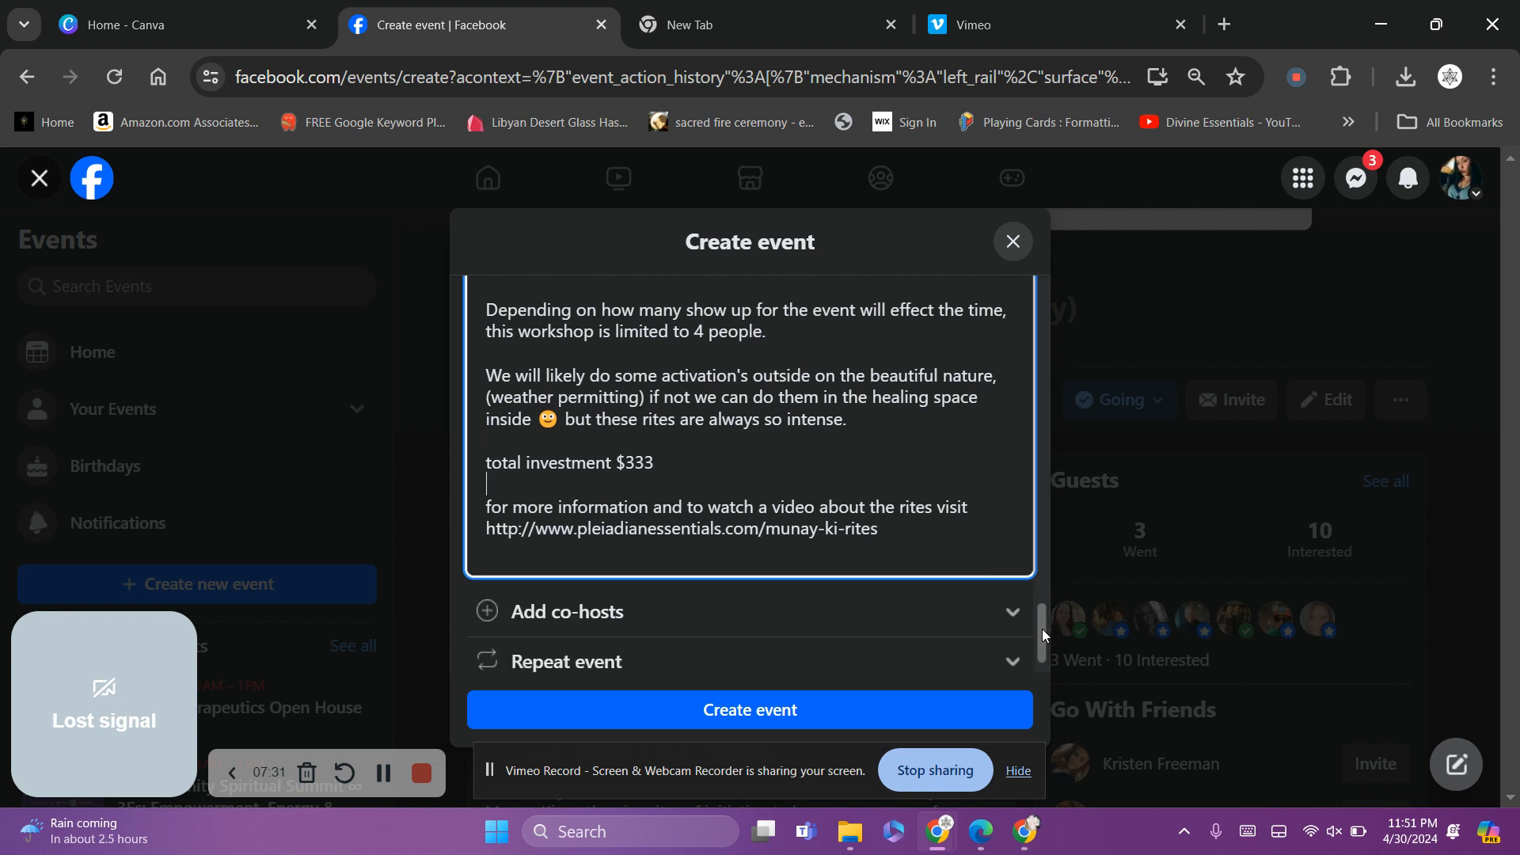
Add 'Please RSVP asap so I can get a pi stone for you!' below the website link
{"action": "left_click", "coordinate": [919, 512]}
{"action": "key", "text": "Return"}
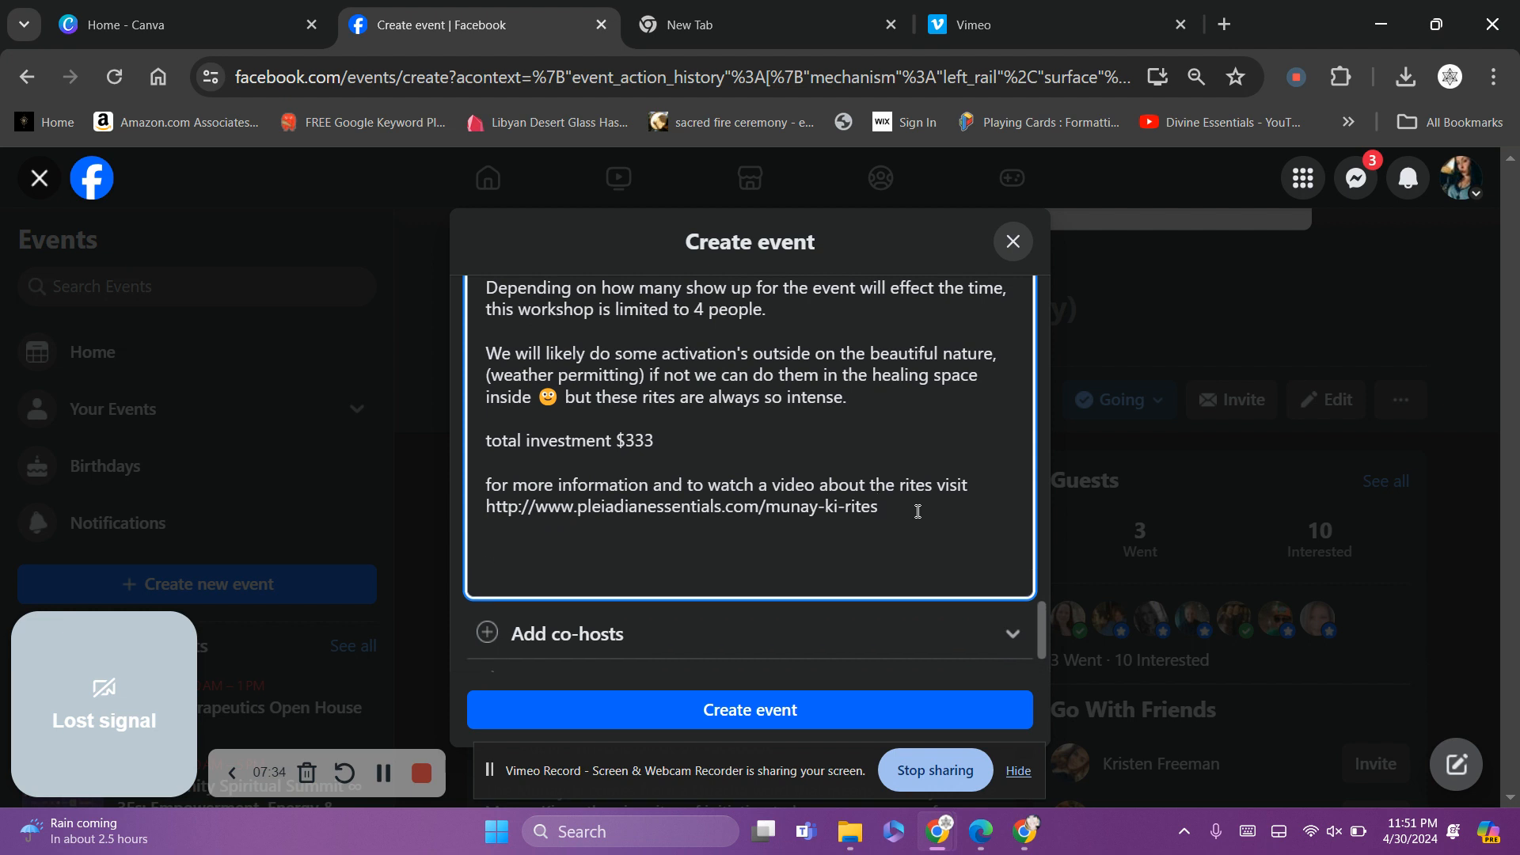
{"action": "type", "text": "Please "}
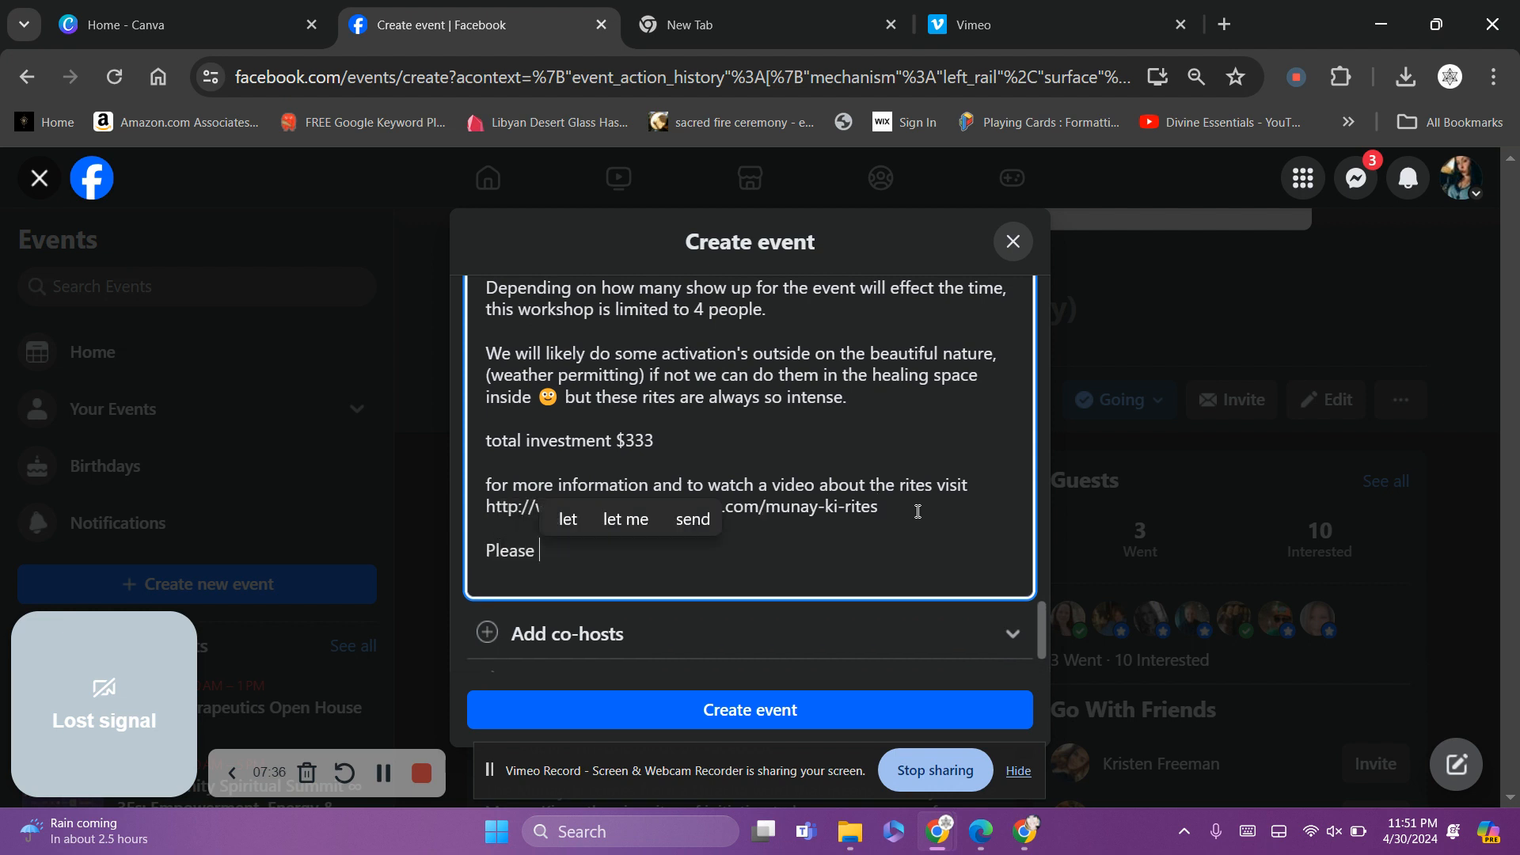
{"action": "type", "text": "RSVP"}
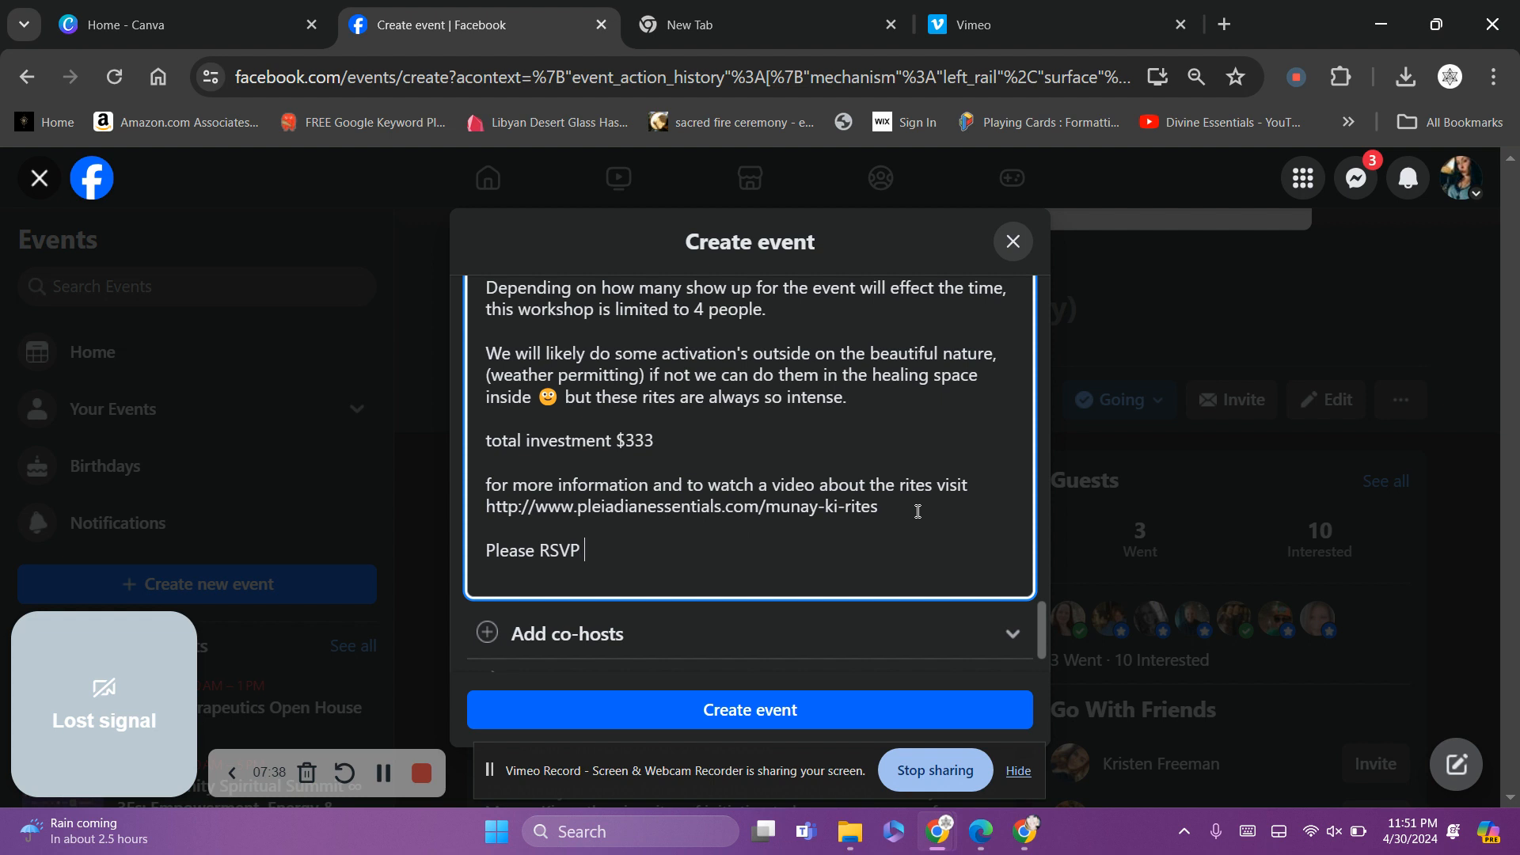
{"action": "type", "text": " asap so I can get "}
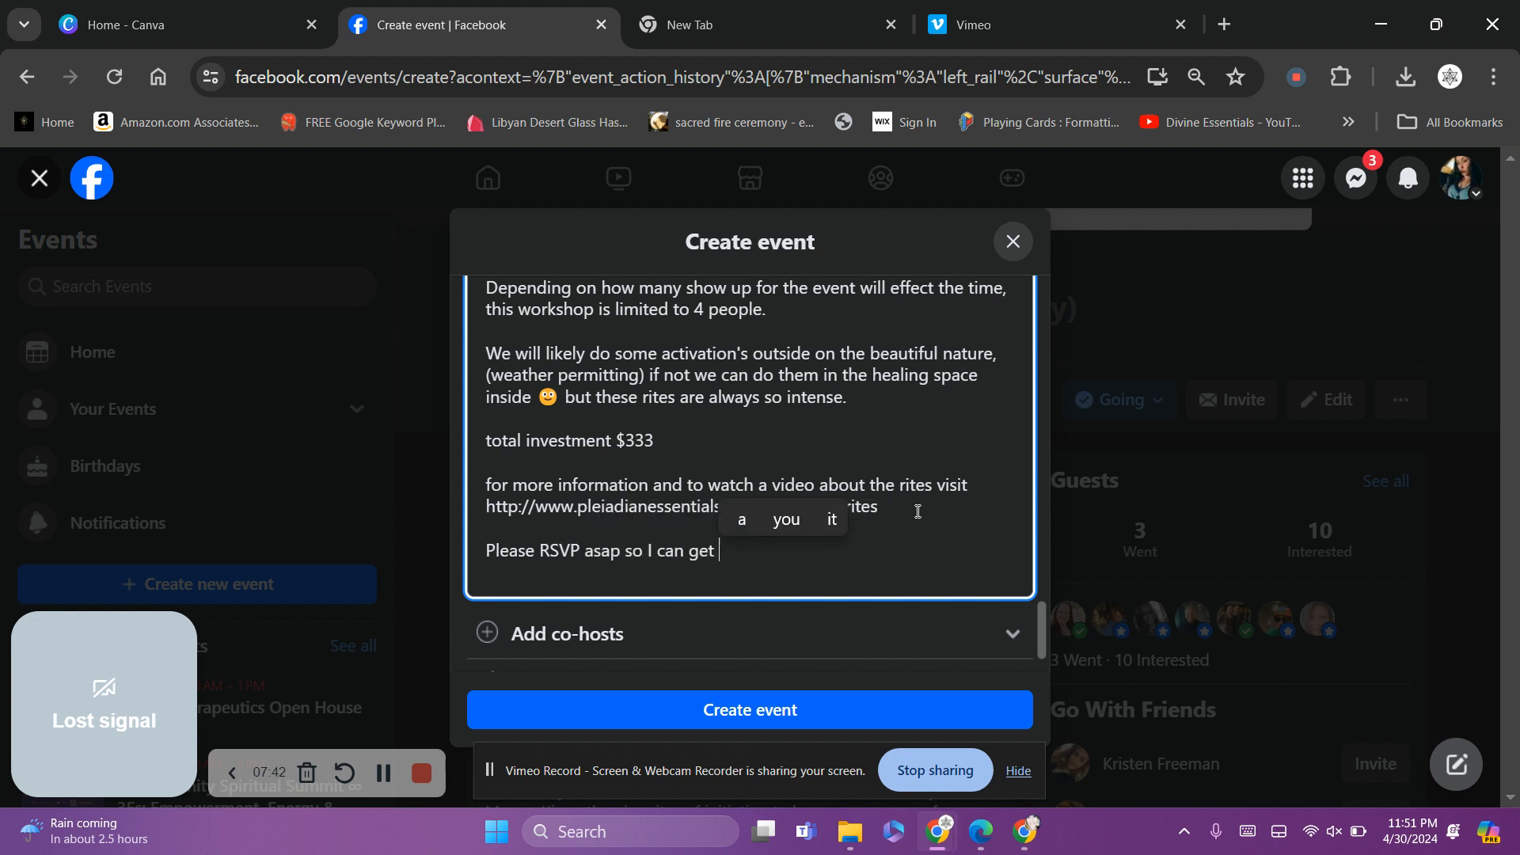
{"action": "type", "text": "a"}
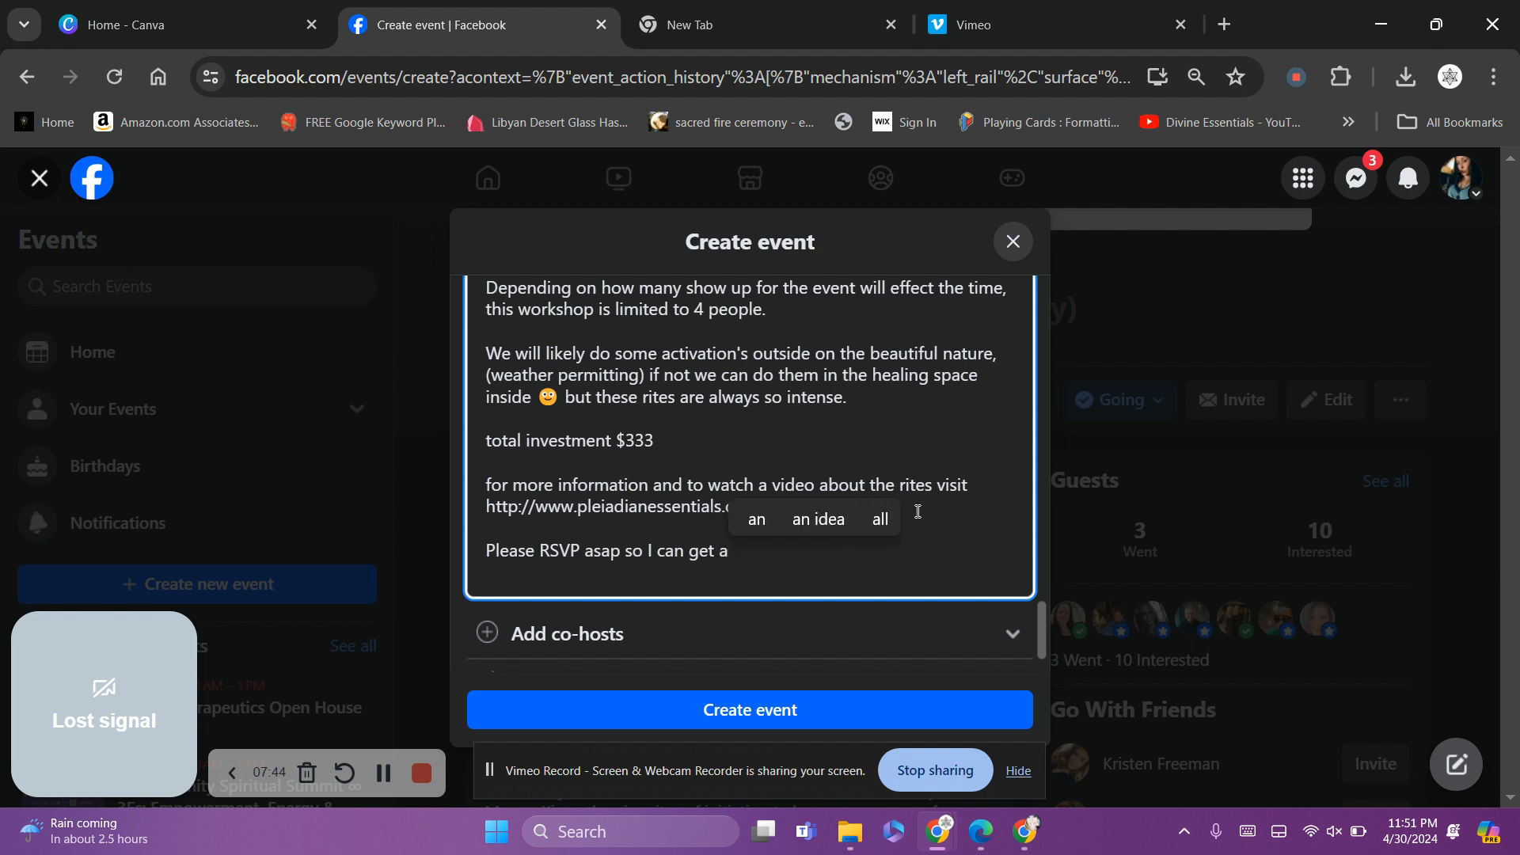
{"action": "type", "text": " manual ad"}
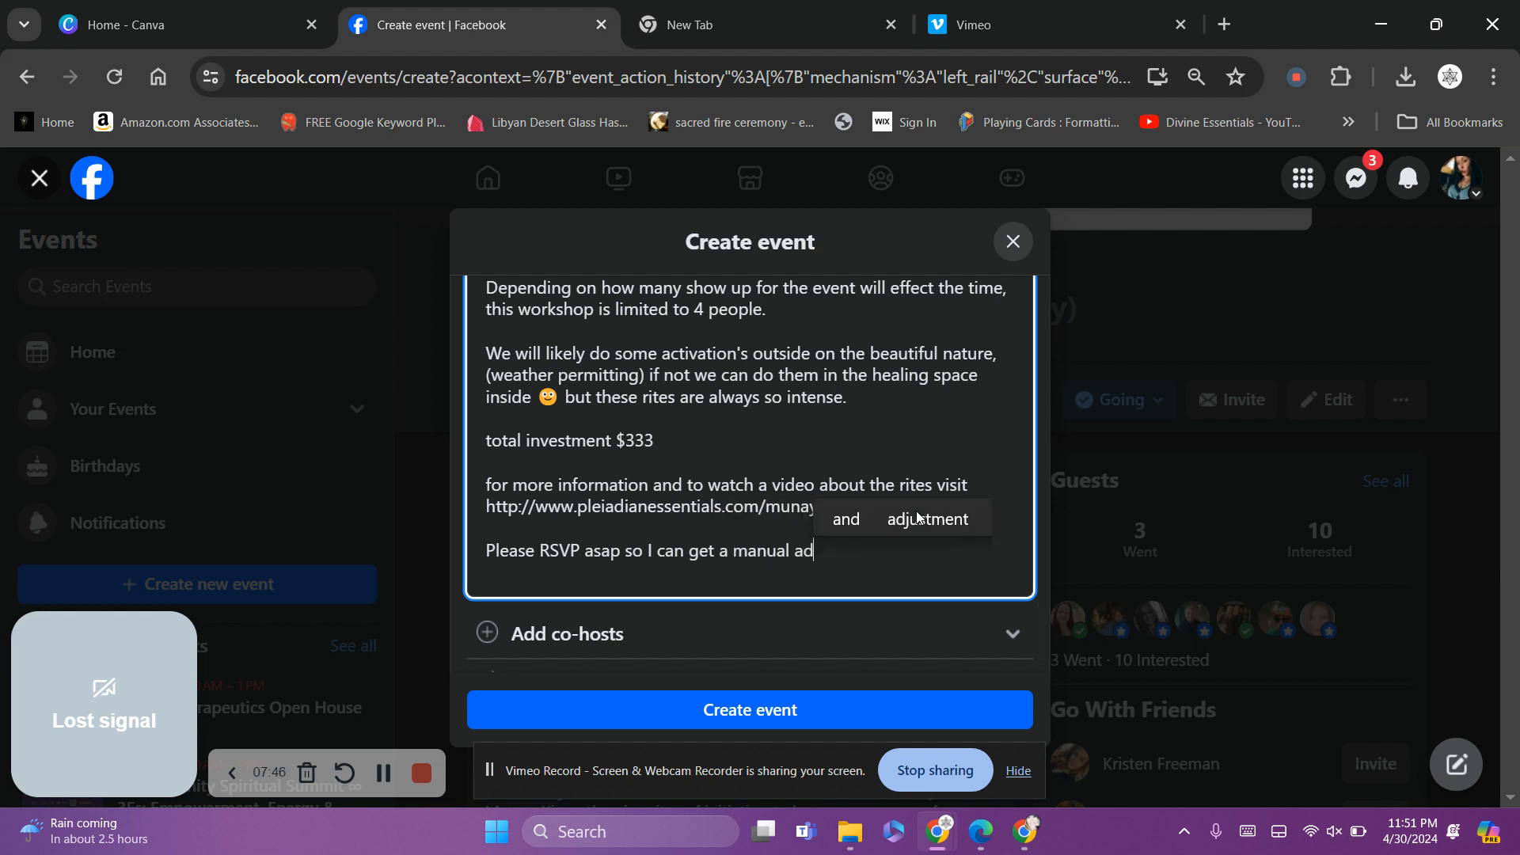
{"action": "key", "text": "BackSpace"}
{"action": "type", "text": "nd pi "}
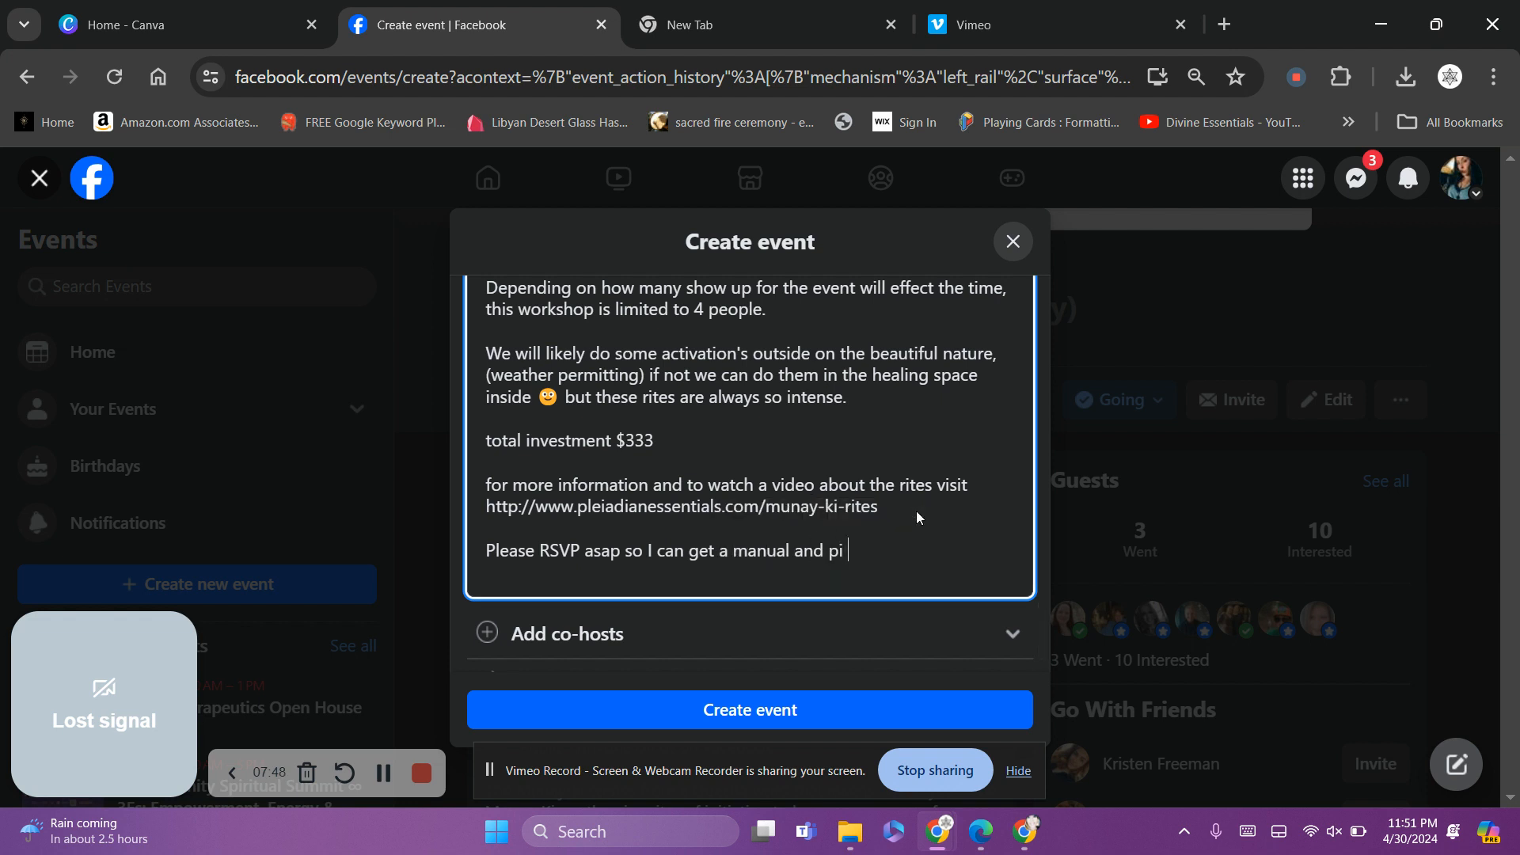
{"action": "type", "text": "stone for yo"}
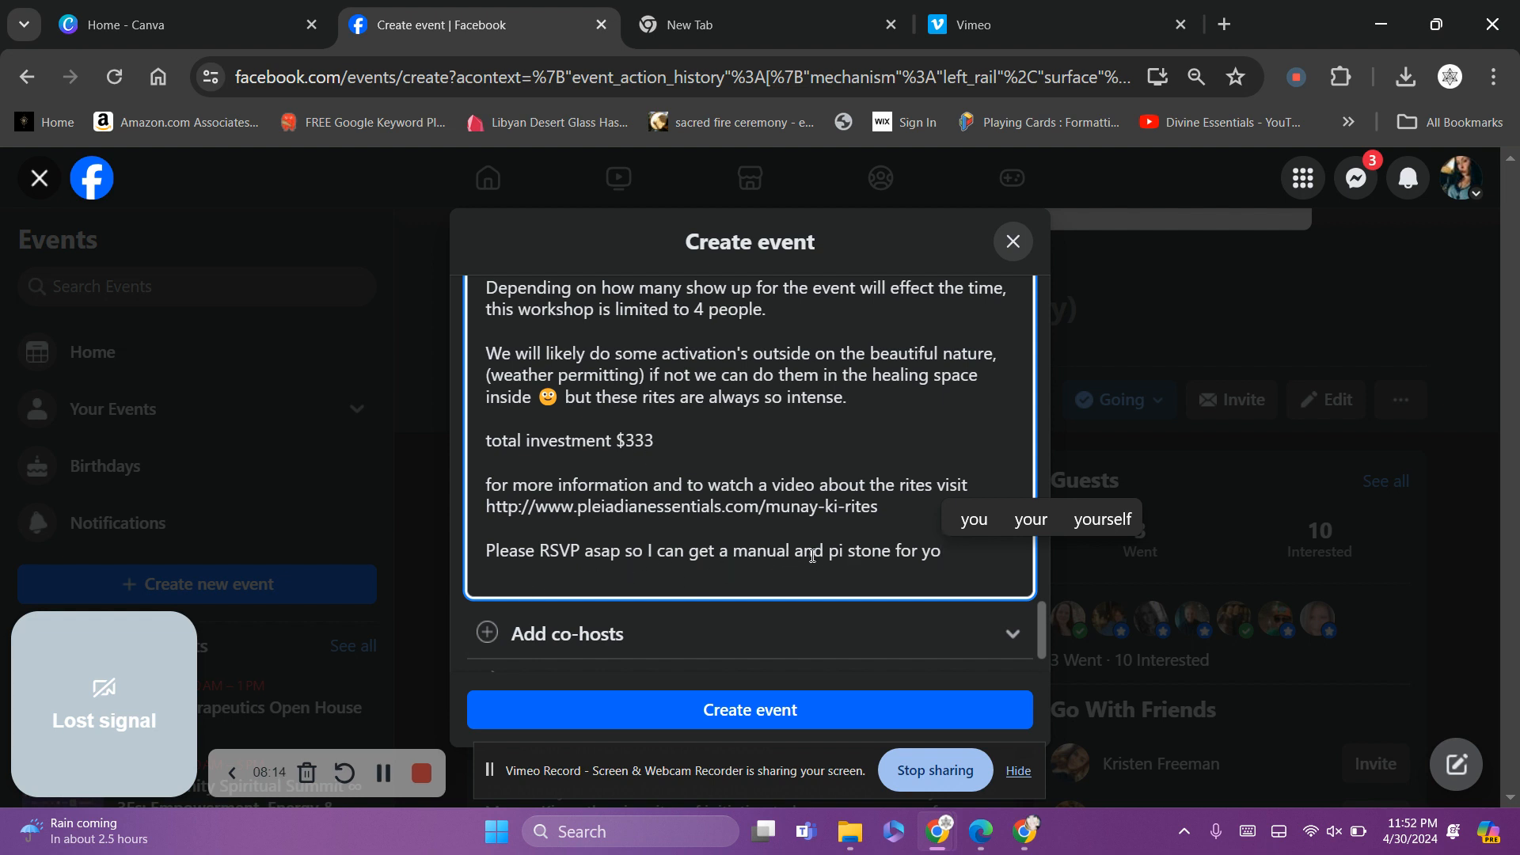
{"action": "left_click_drag", "start_coordinate": [824, 551], "coordinate": [734, 550]}
{"action": "key", "text": "BackSpace"}
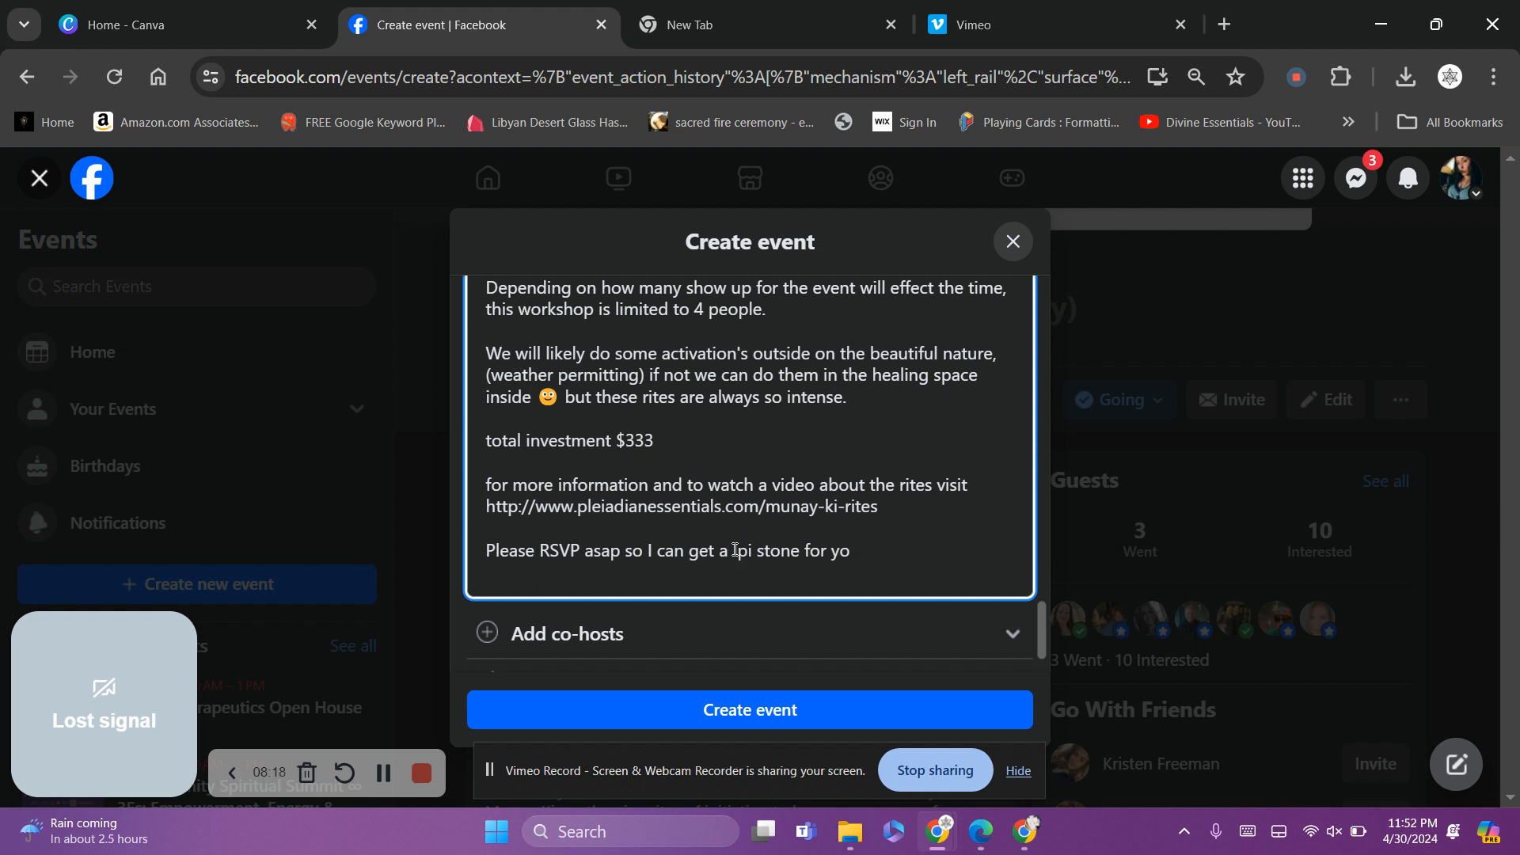
{"action": "key", "text": "BackSpace"}
{"action": "left_click", "coordinate": [863, 557]}
{"action": "type", "text": "u"}
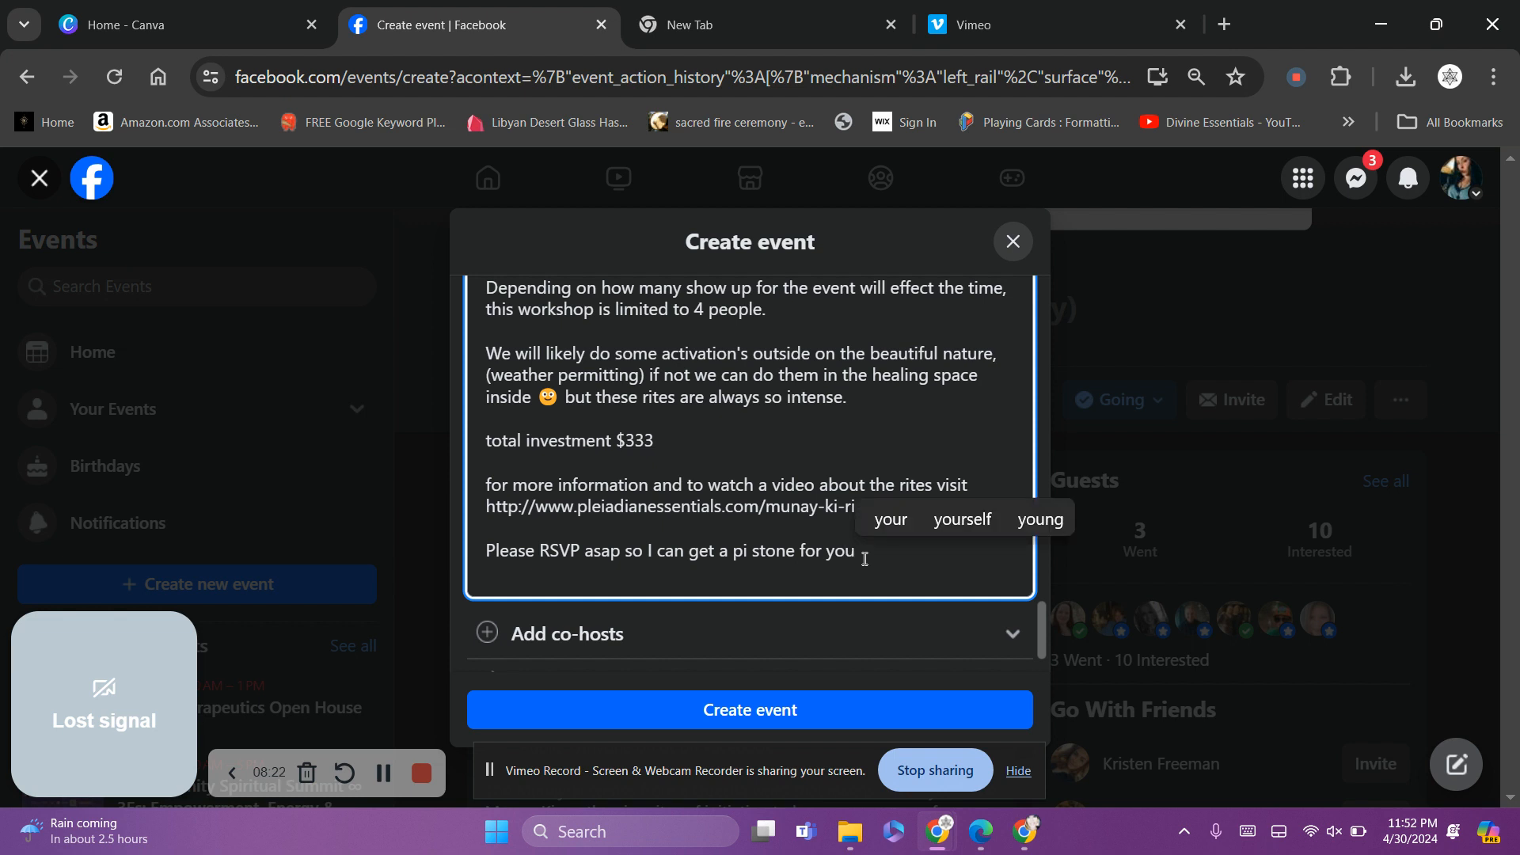
{"action": "type", "text": "!"}
Add the closing line 'Manuals will be available as a PDF'
{"action": "key", "text": "Return"}
{"action": "key", "text": "Return"}
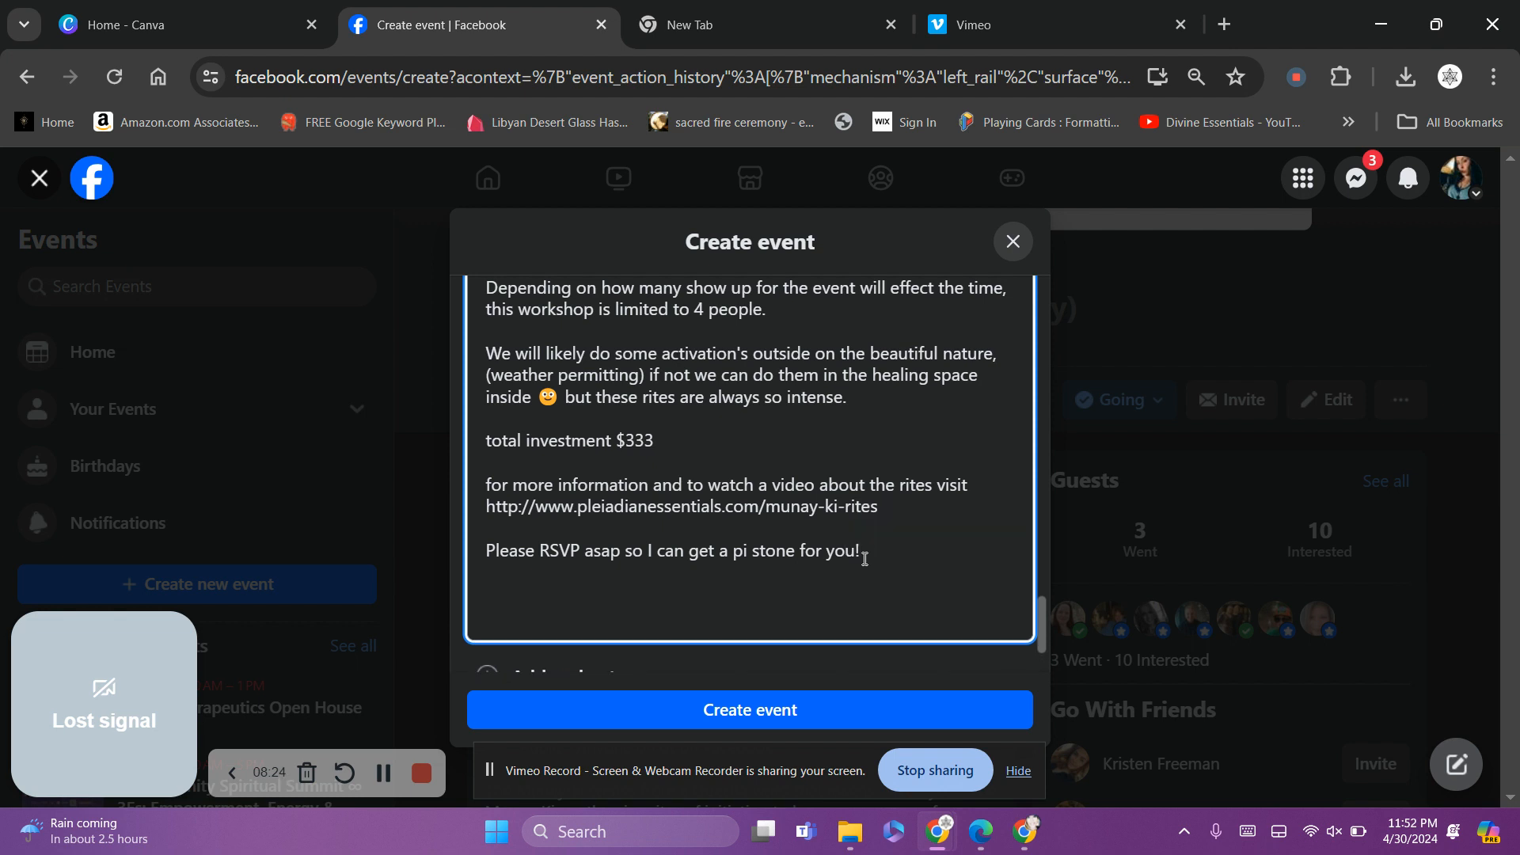
{"action": "type", "text": "Manuals "}
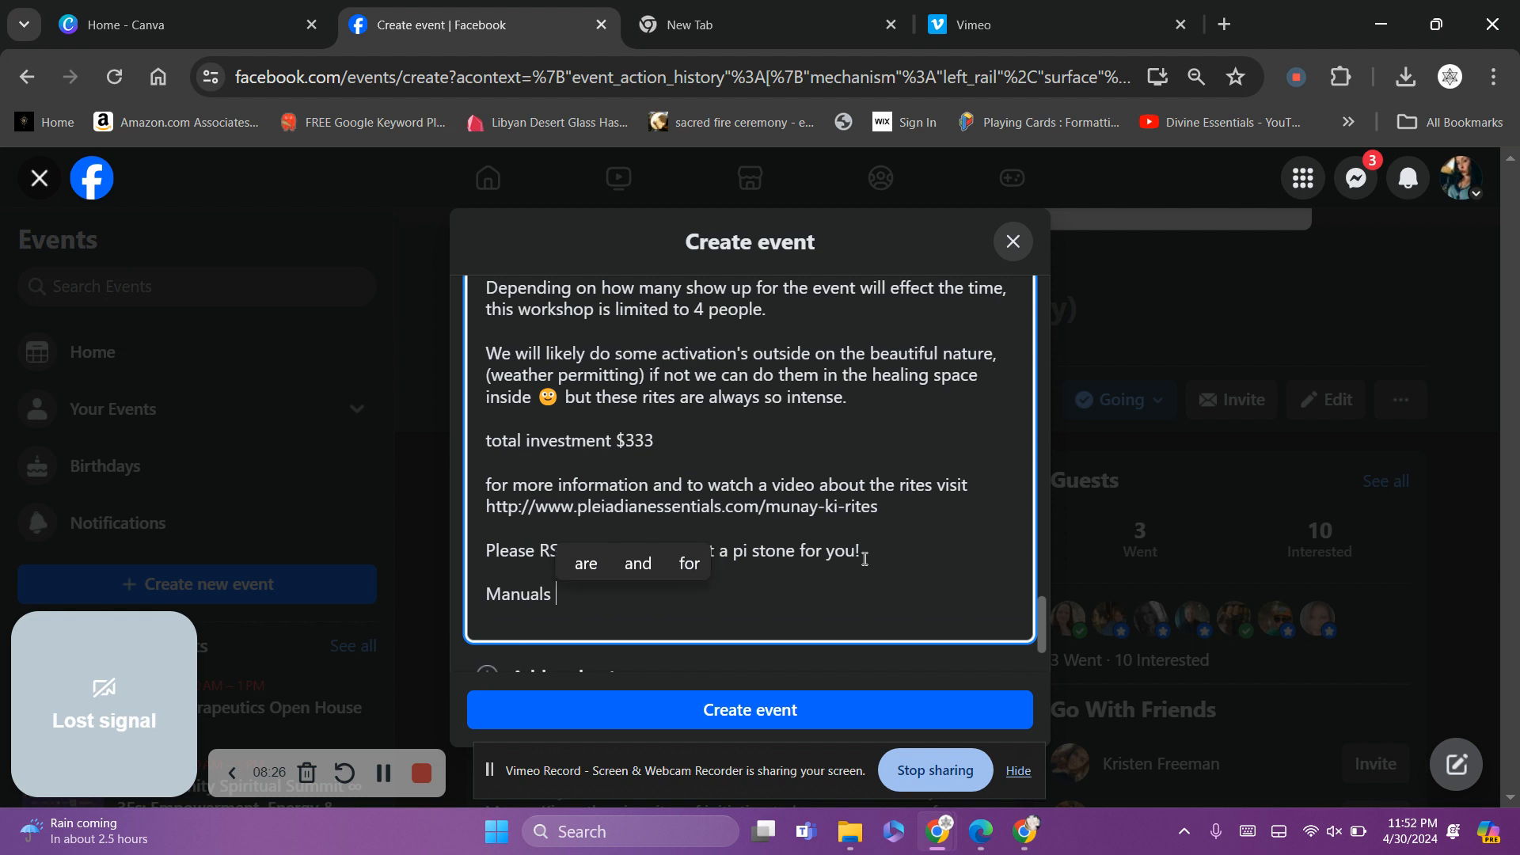
{"action": "type", "text": "will be "}
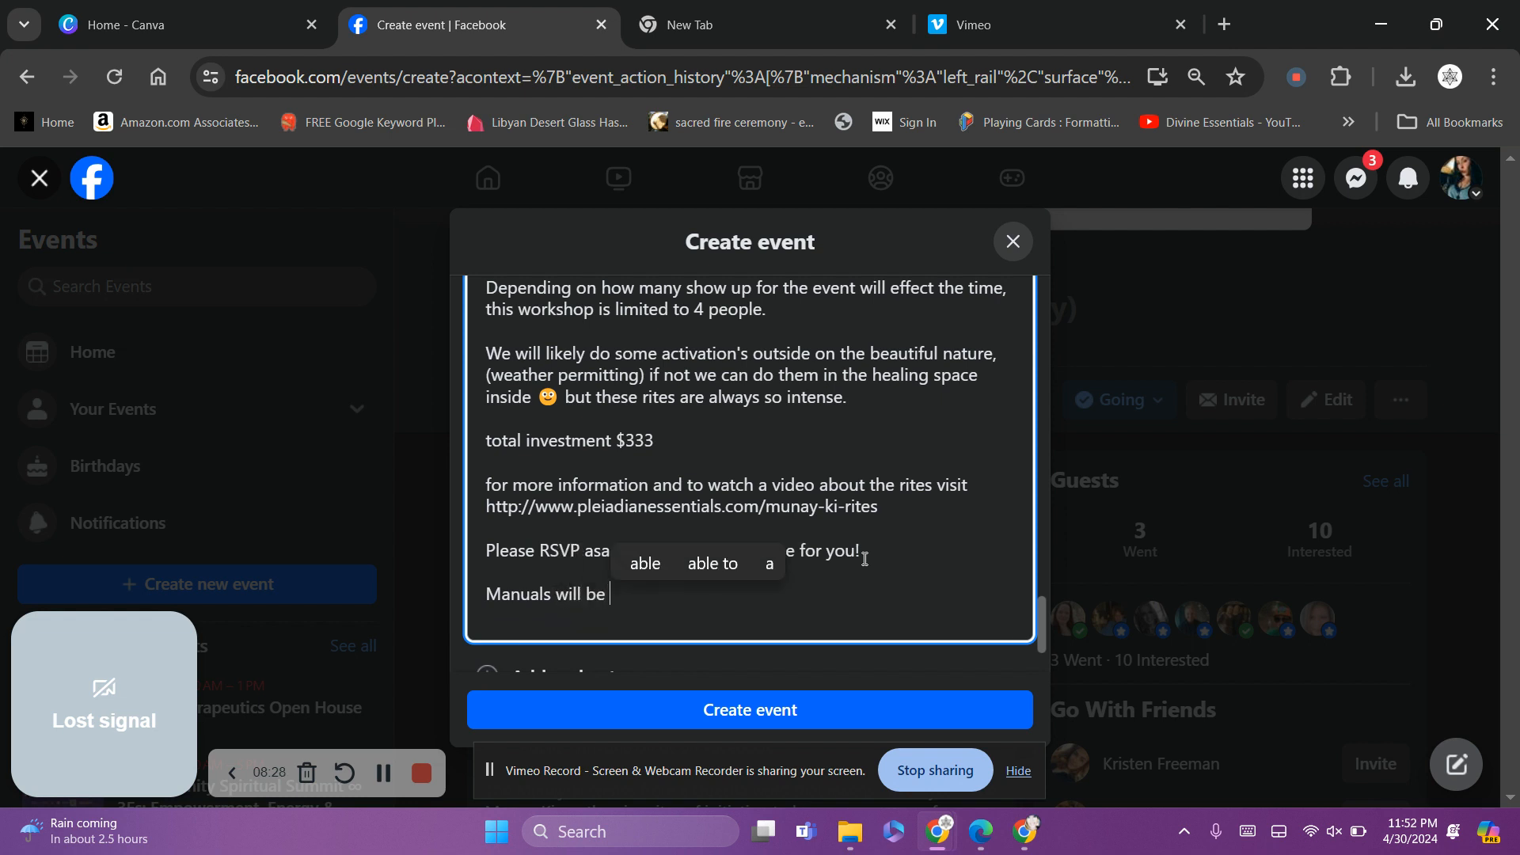
{"action": "type", "text": "ava"}
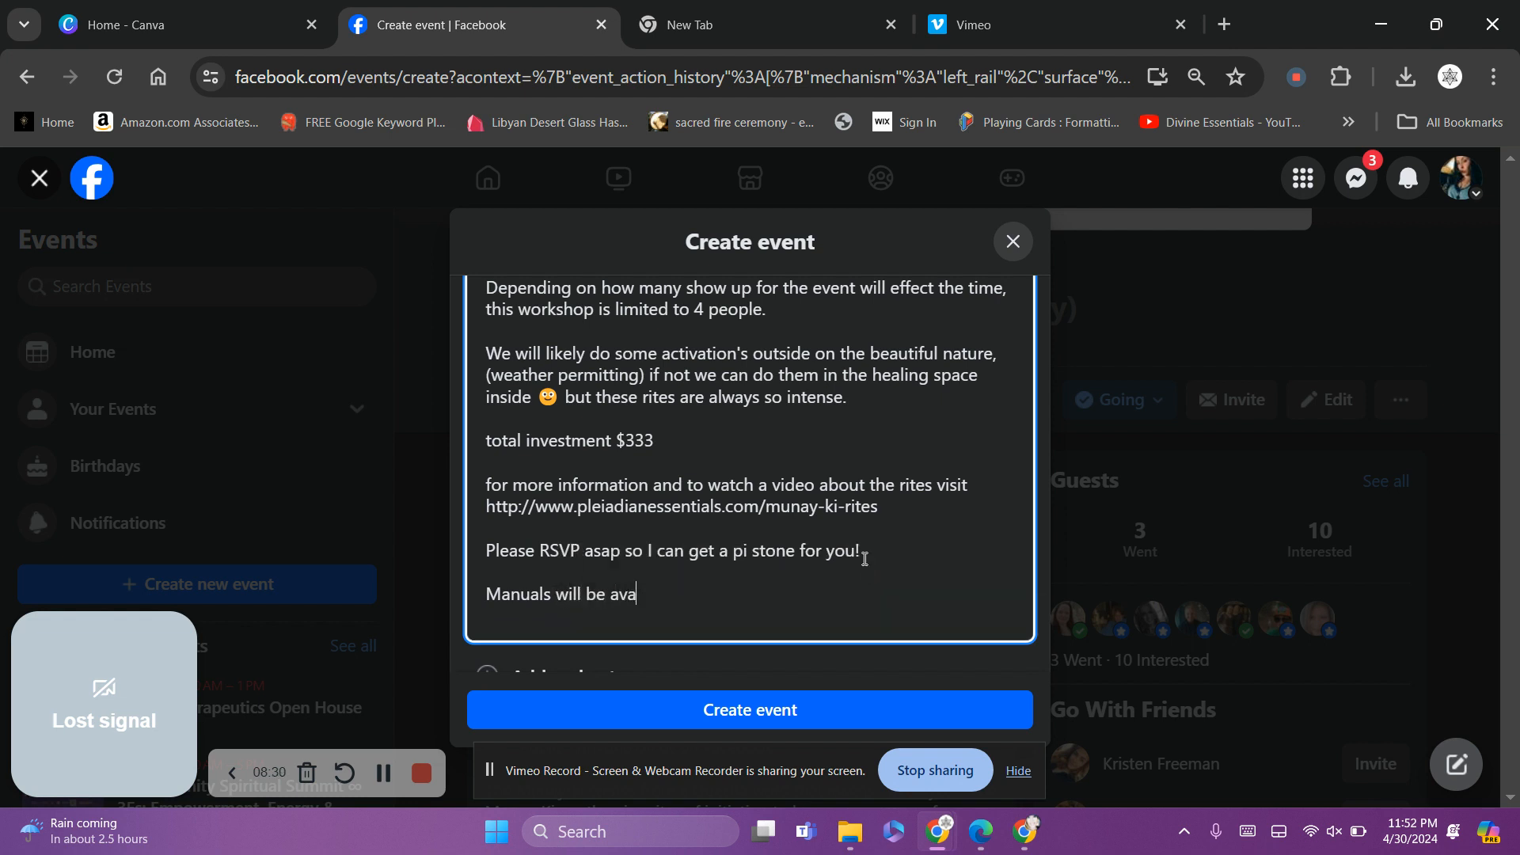
{"action": "type", "text": "ilable as a PDF"}
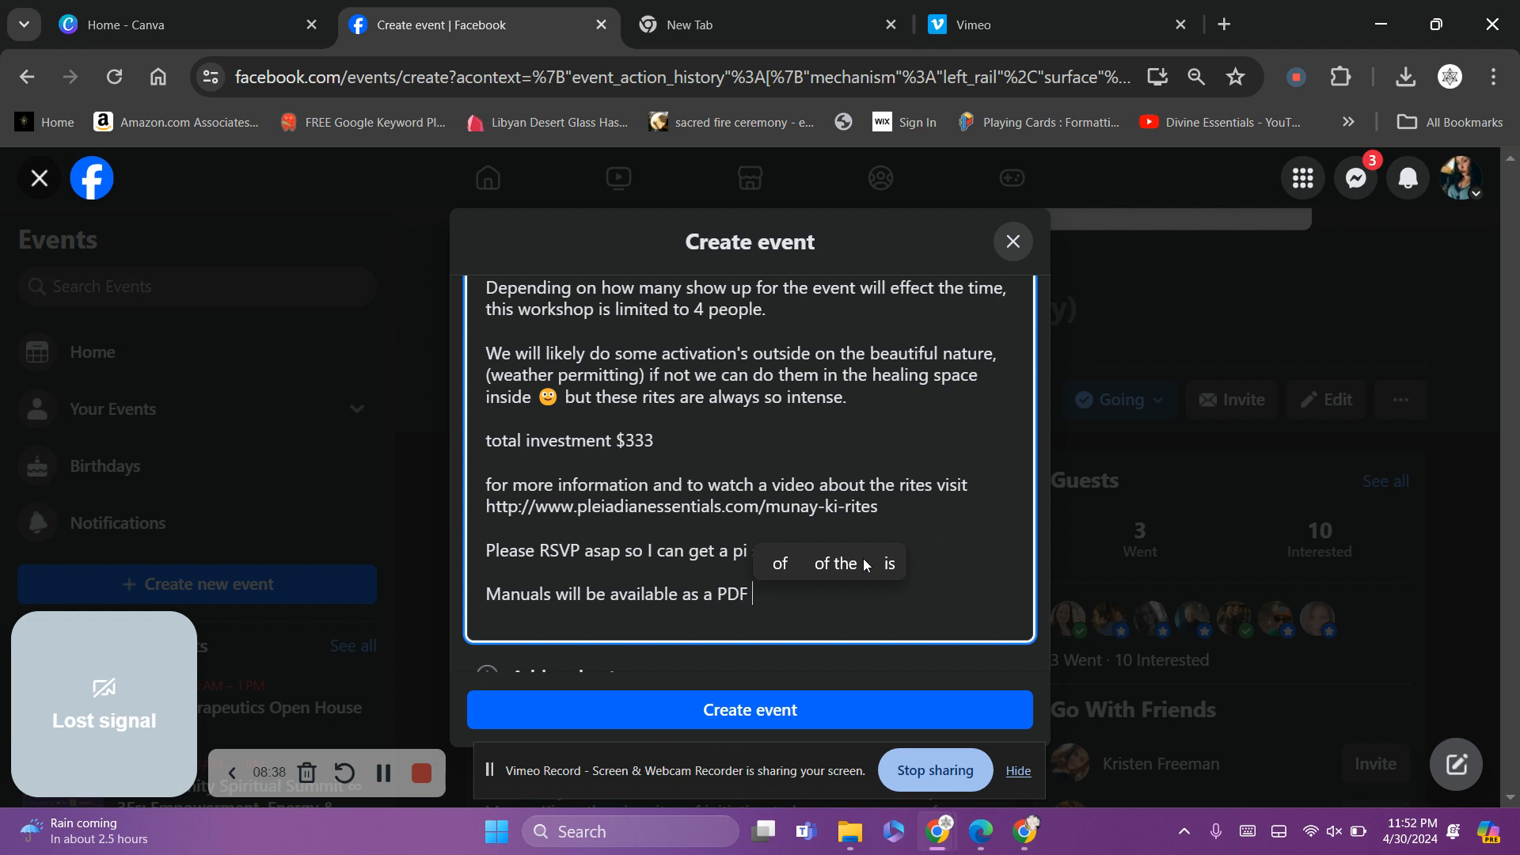
{"action": "left_click", "coordinate": [383, 772]}
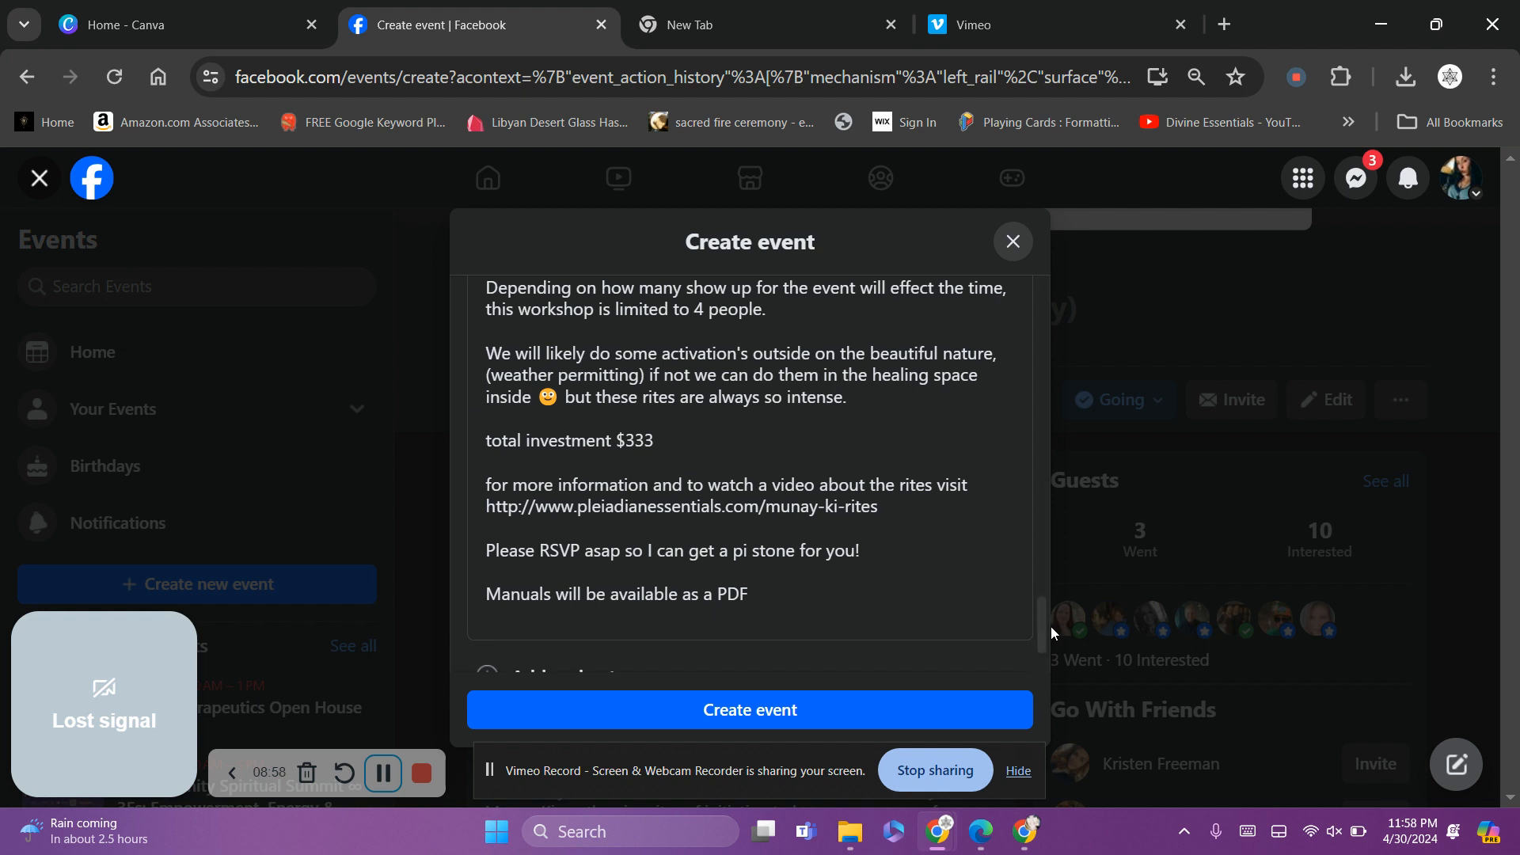
Expand Add co-hosts, try entering co-host names, then clear the field so none are added
{"action": "left_click_drag", "start_coordinate": [1043, 621], "coordinate": [1044, 639]}
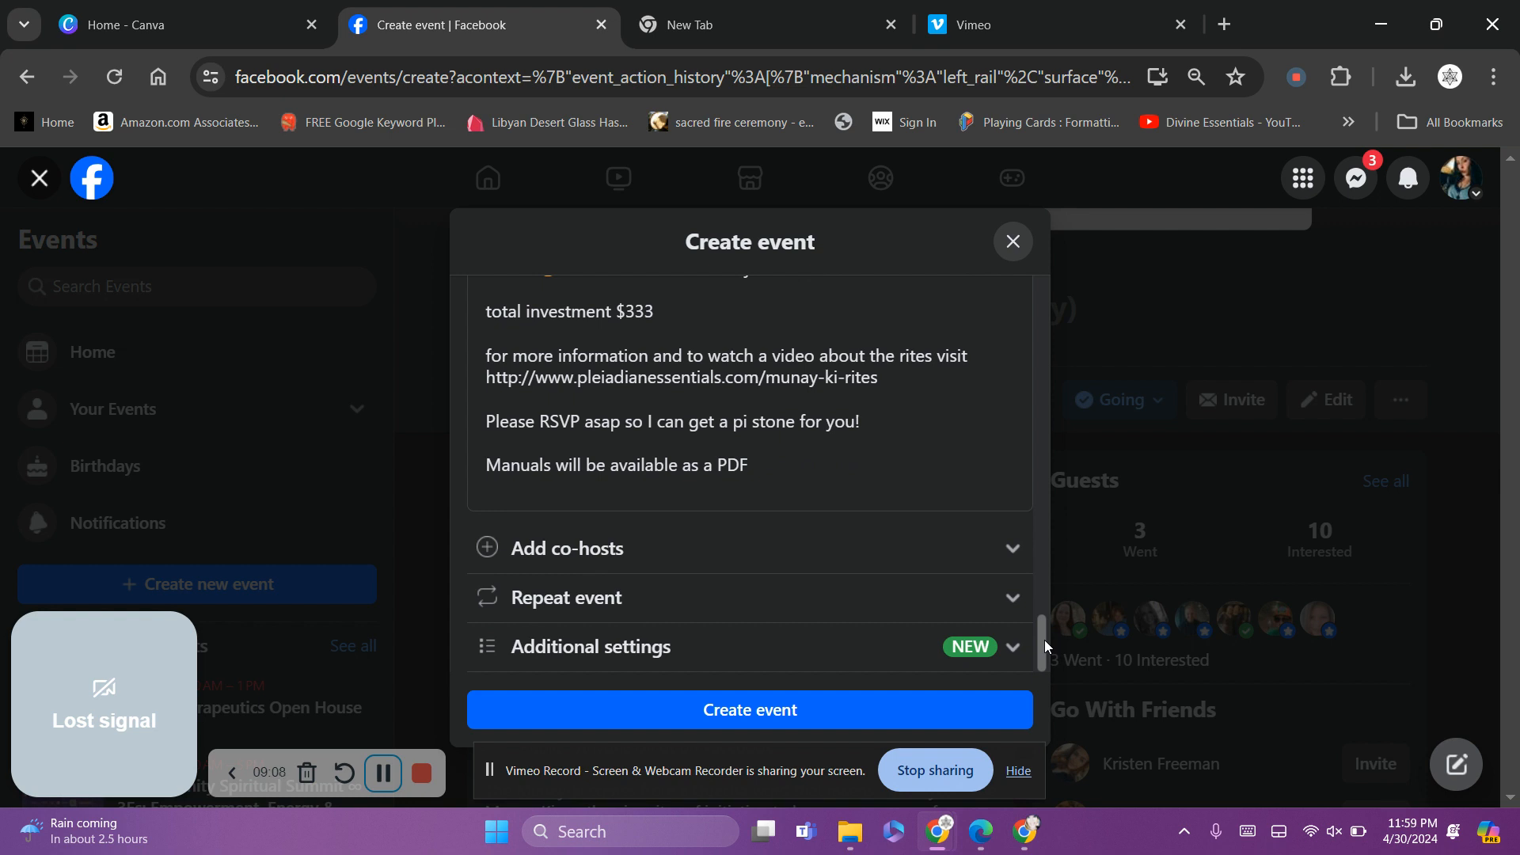
{"action": "left_click", "coordinate": [1011, 548]}
{"action": "left_click", "coordinate": [863, 488]}
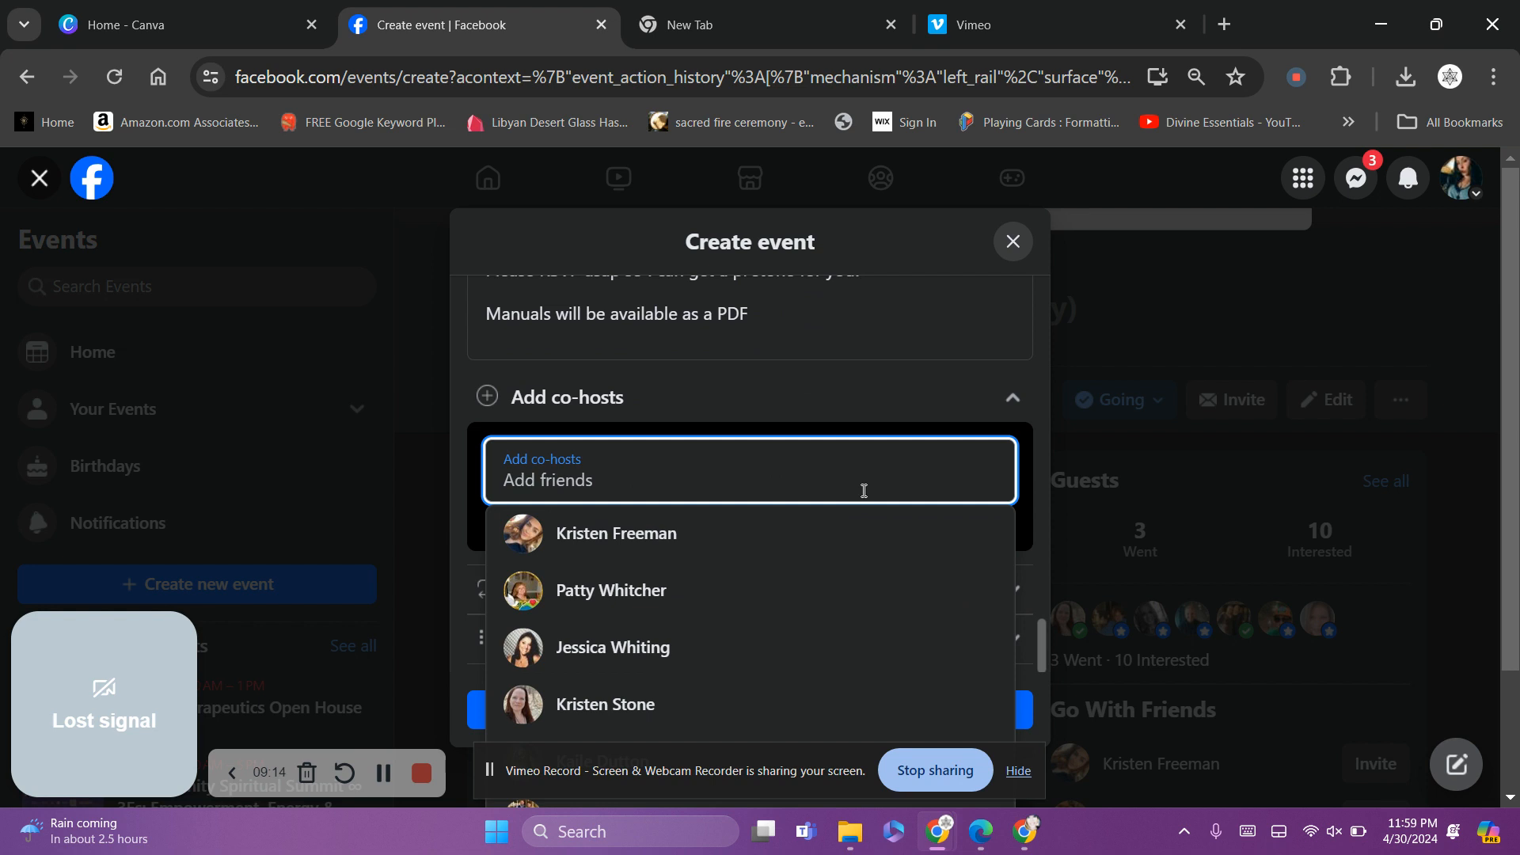
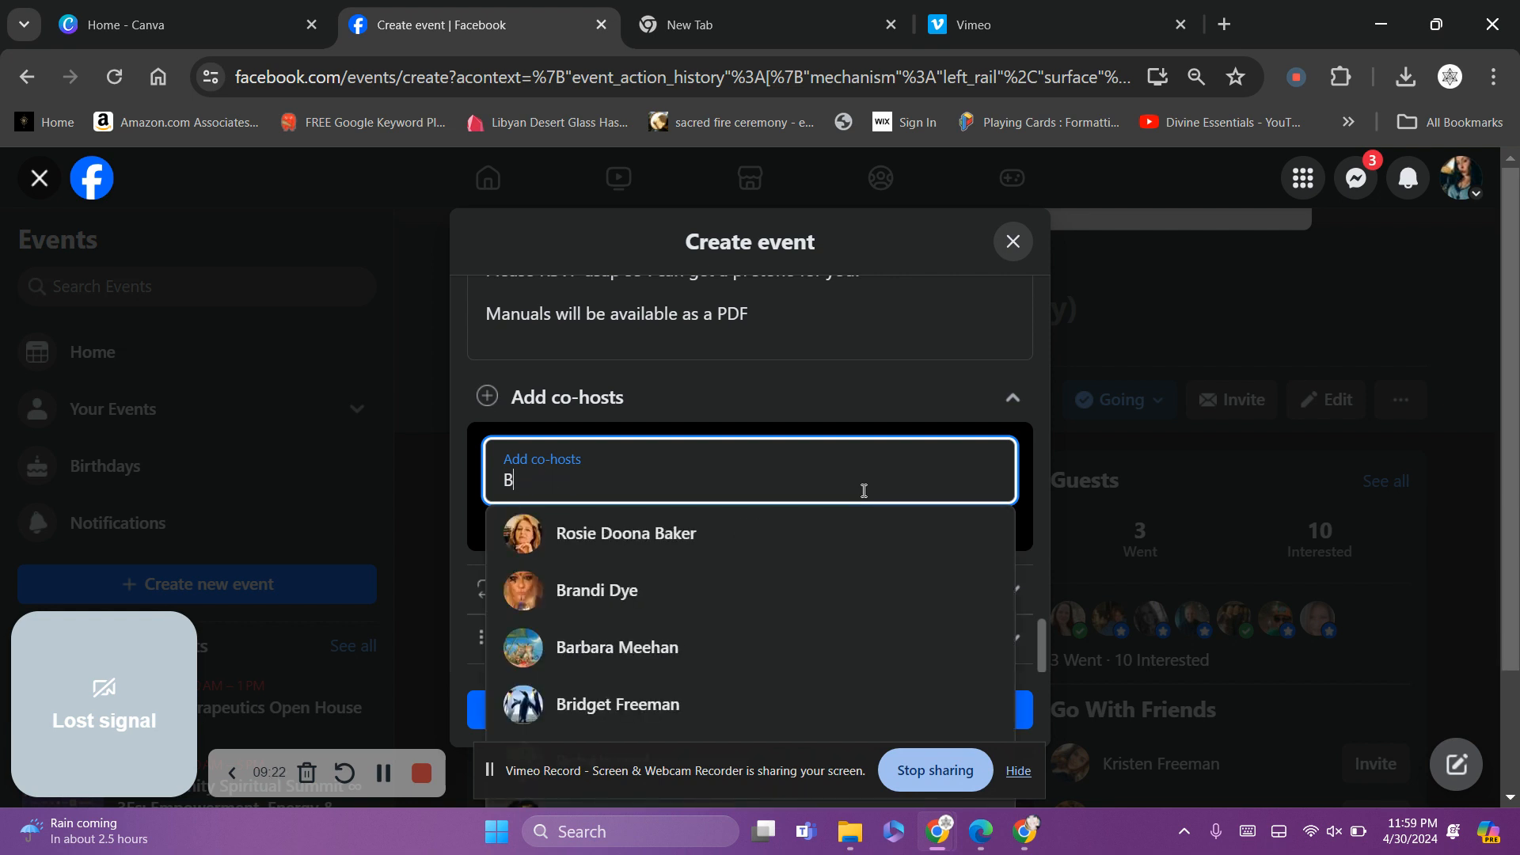
{"action": "type", "text": "Divine"}
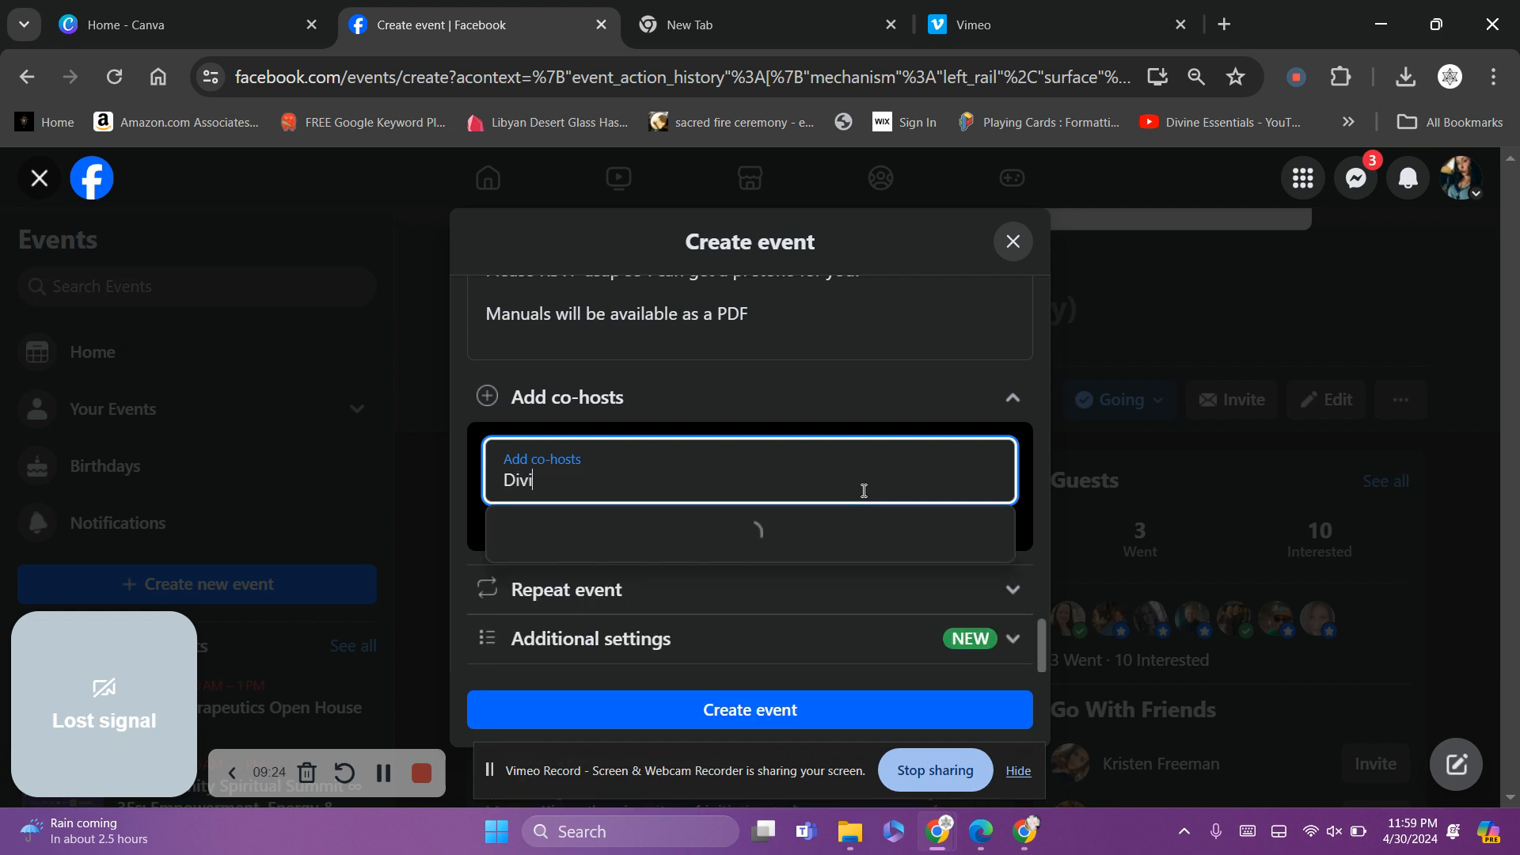
{"action": "key", "text": "BackSpace"}
{"action": "key", "text": "BackSpace"}
{"action": "key", "text": "BackSpace"}
{"action": "key", "text": "BackSpace"}
{"action": "key", "text": "BackSpace"}
{"action": "key", "text": "BackSpace"}
{"action": "scroll", "coordinate": [1038, 549], "scroll_direction": "up", "scroll_amount": 1}
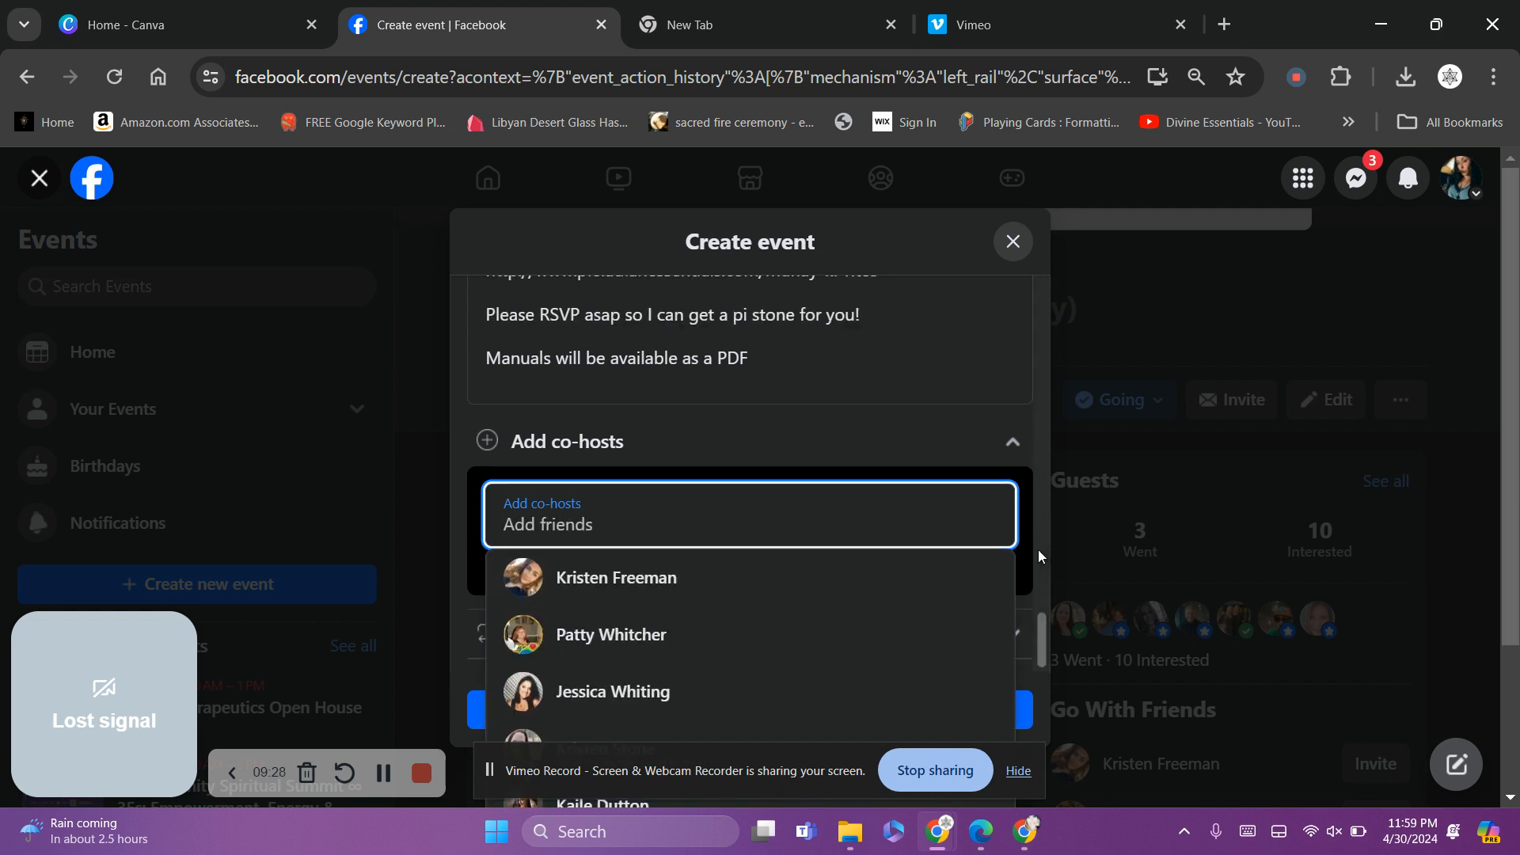
{"action": "left_click", "coordinate": [1025, 540]}
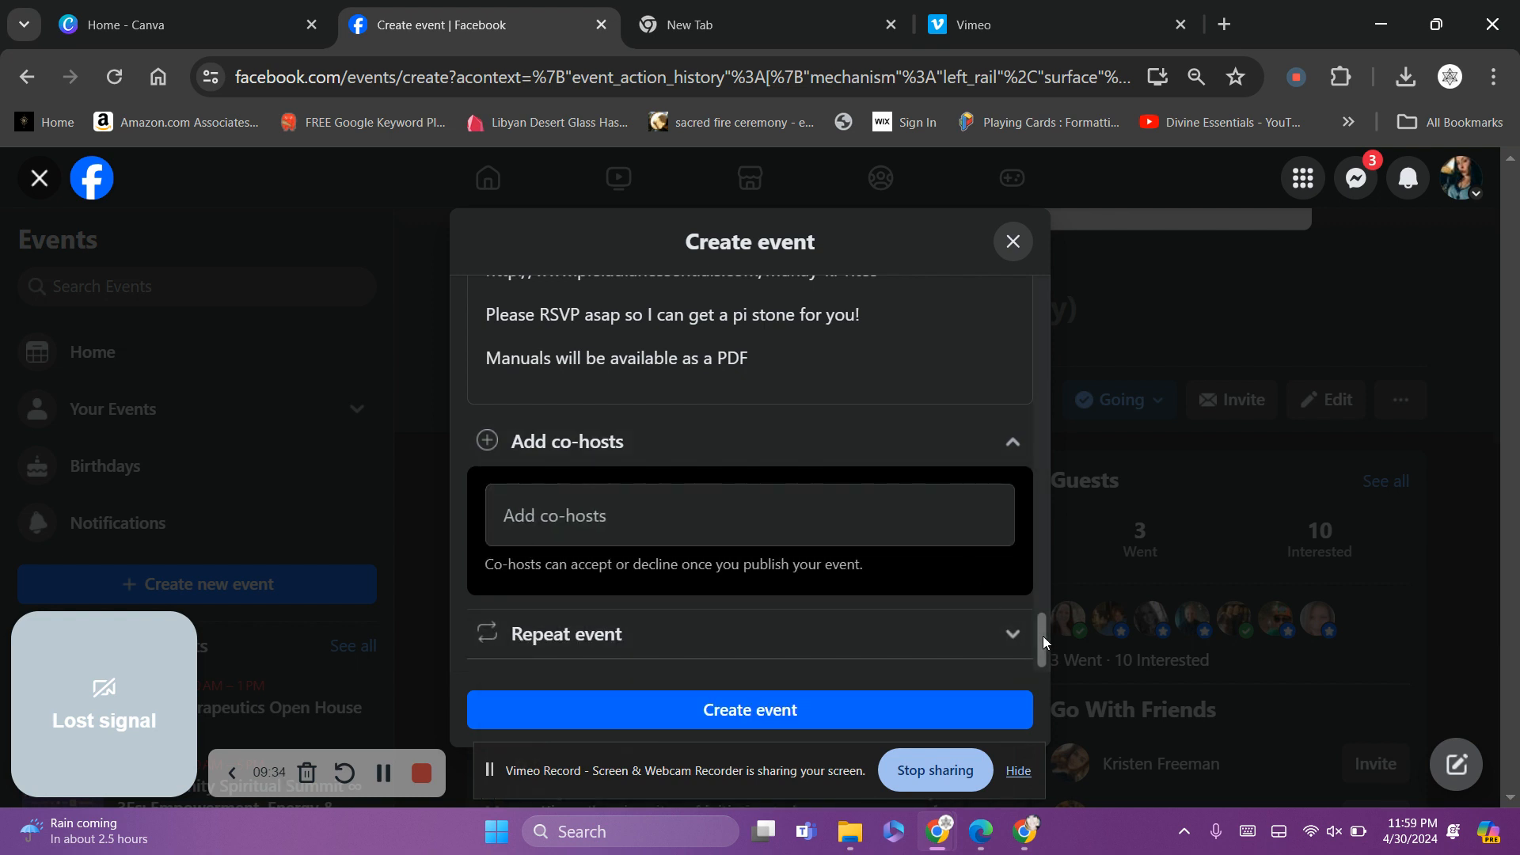
Expand Additional settings to review the guest-list and posting options, leaving defaults unchanged
{"action": "scroll", "coordinate": [1043, 635], "scroll_direction": "down", "scroll_amount": 1}
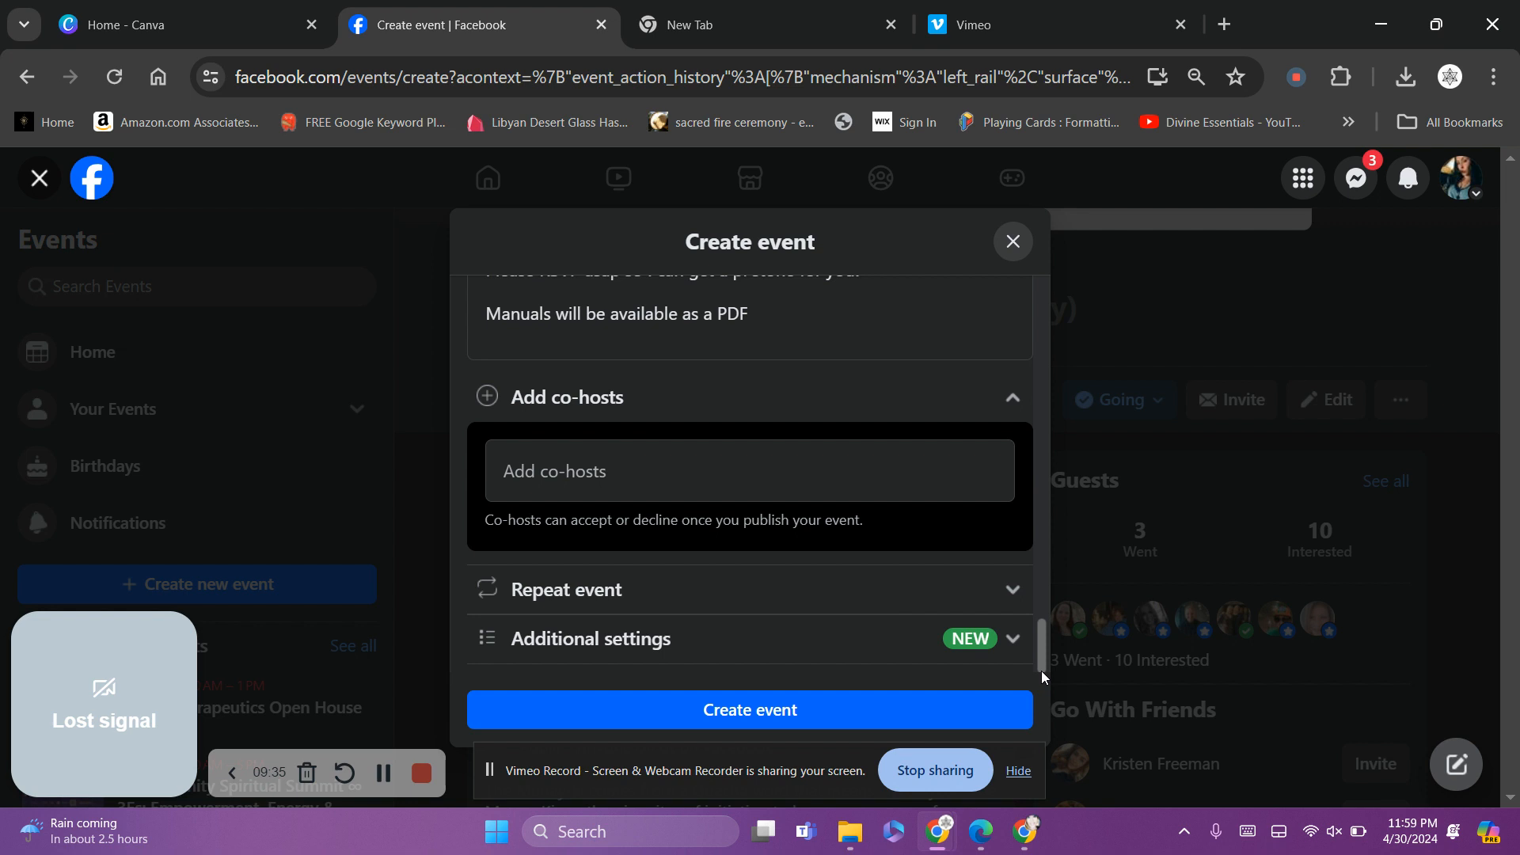
{"action": "left_click", "coordinate": [1008, 633]}
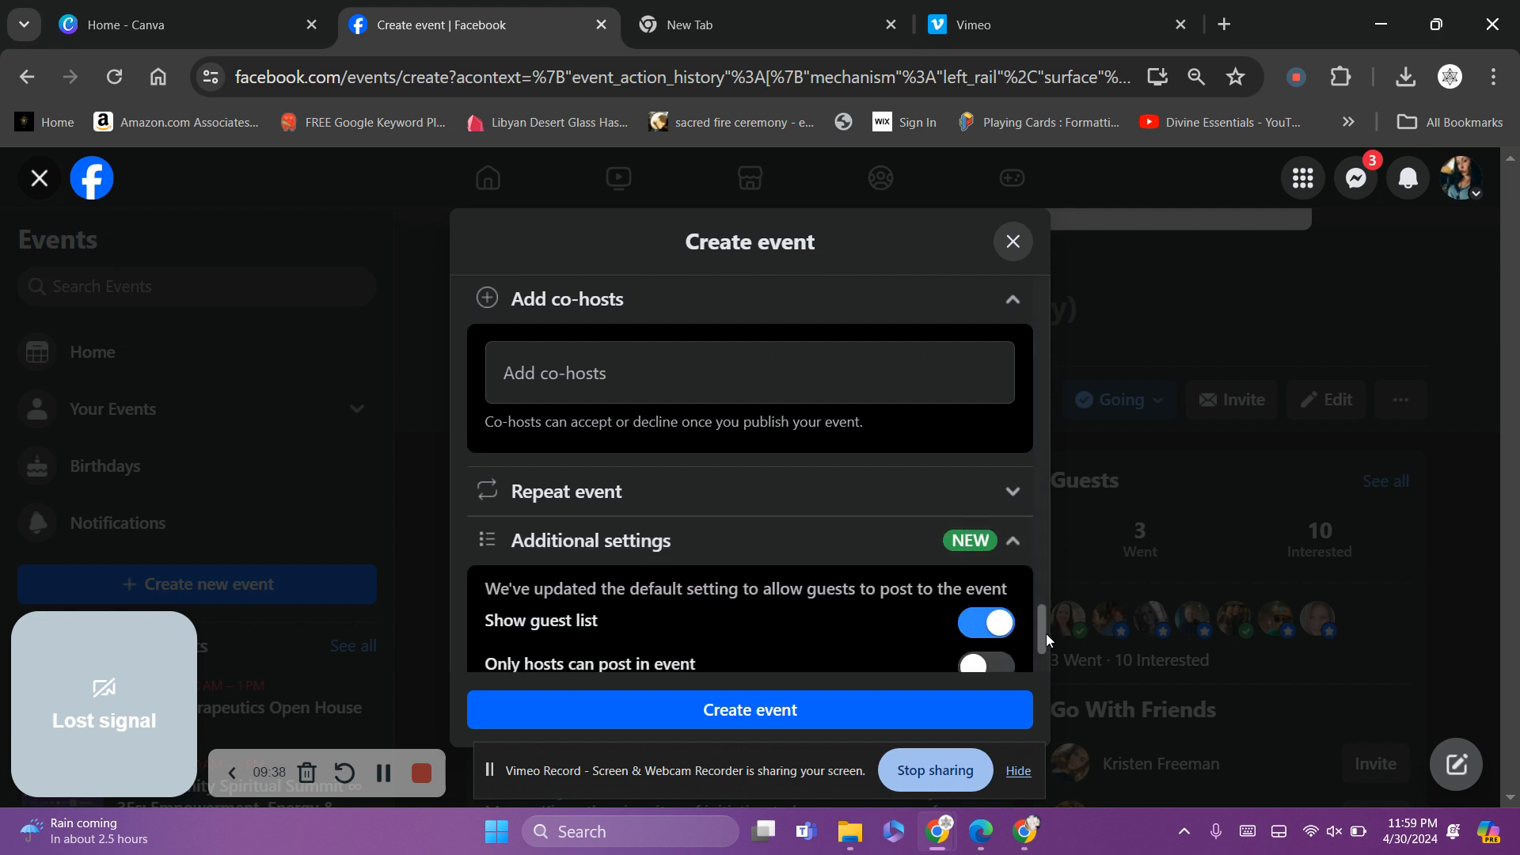
{"action": "scroll", "coordinate": [1040, 629], "scroll_direction": "down", "scroll_amount": 2}
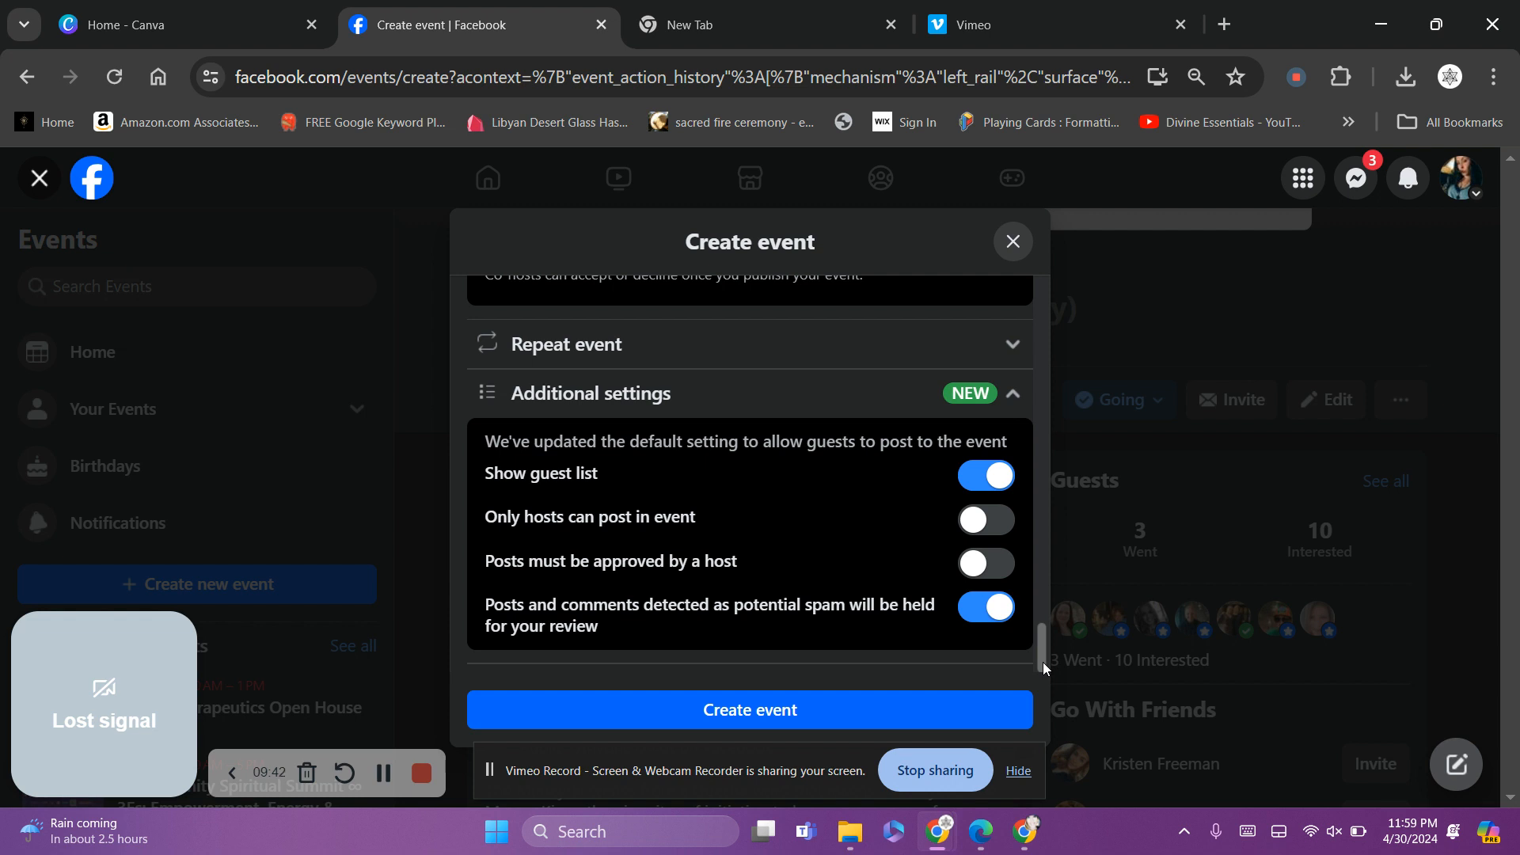
{"action": "left_click_drag", "start_coordinate": [1040, 662], "coordinate": [1047, 534]}
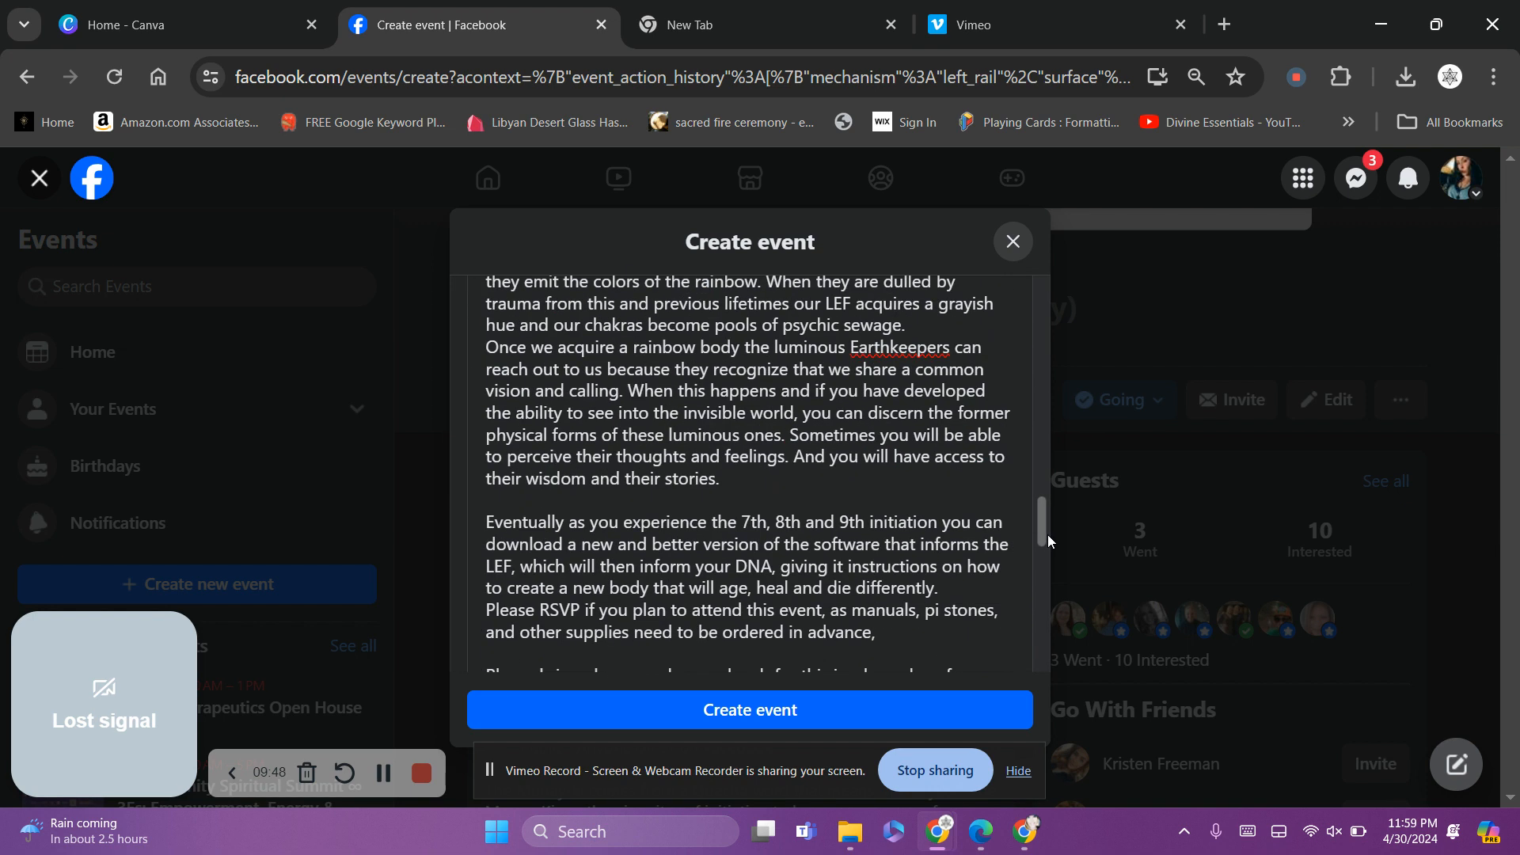
{"action": "left_click", "coordinate": [922, 327]}
{"action": "scroll", "coordinate": [922, 327], "scroll_direction": "down", "scroll_amount": 1}
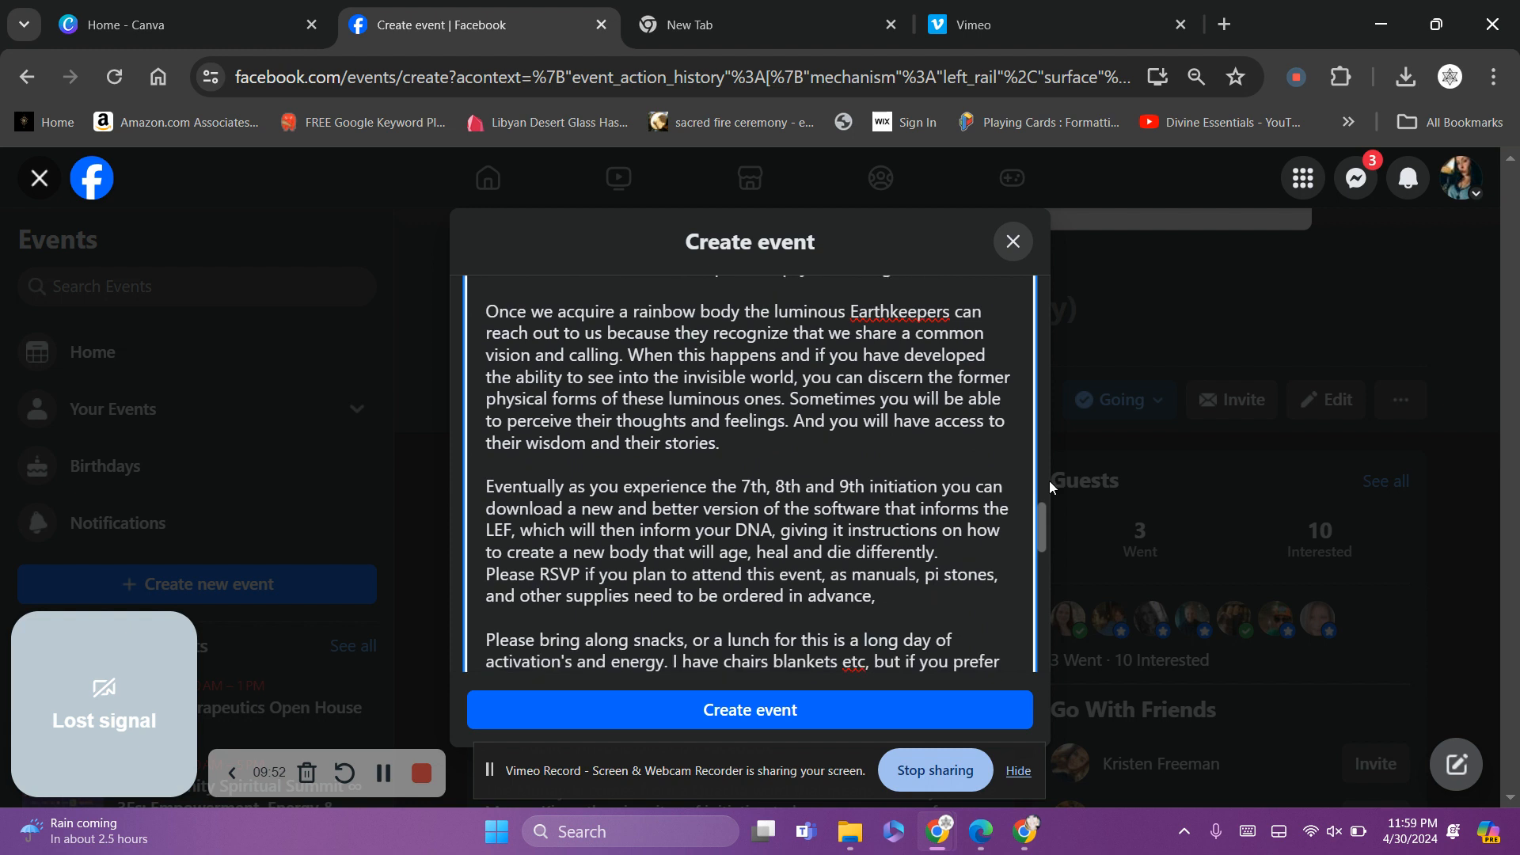
{"action": "left_click_drag", "start_coordinate": [1038, 539], "coordinate": [1044, 711]}
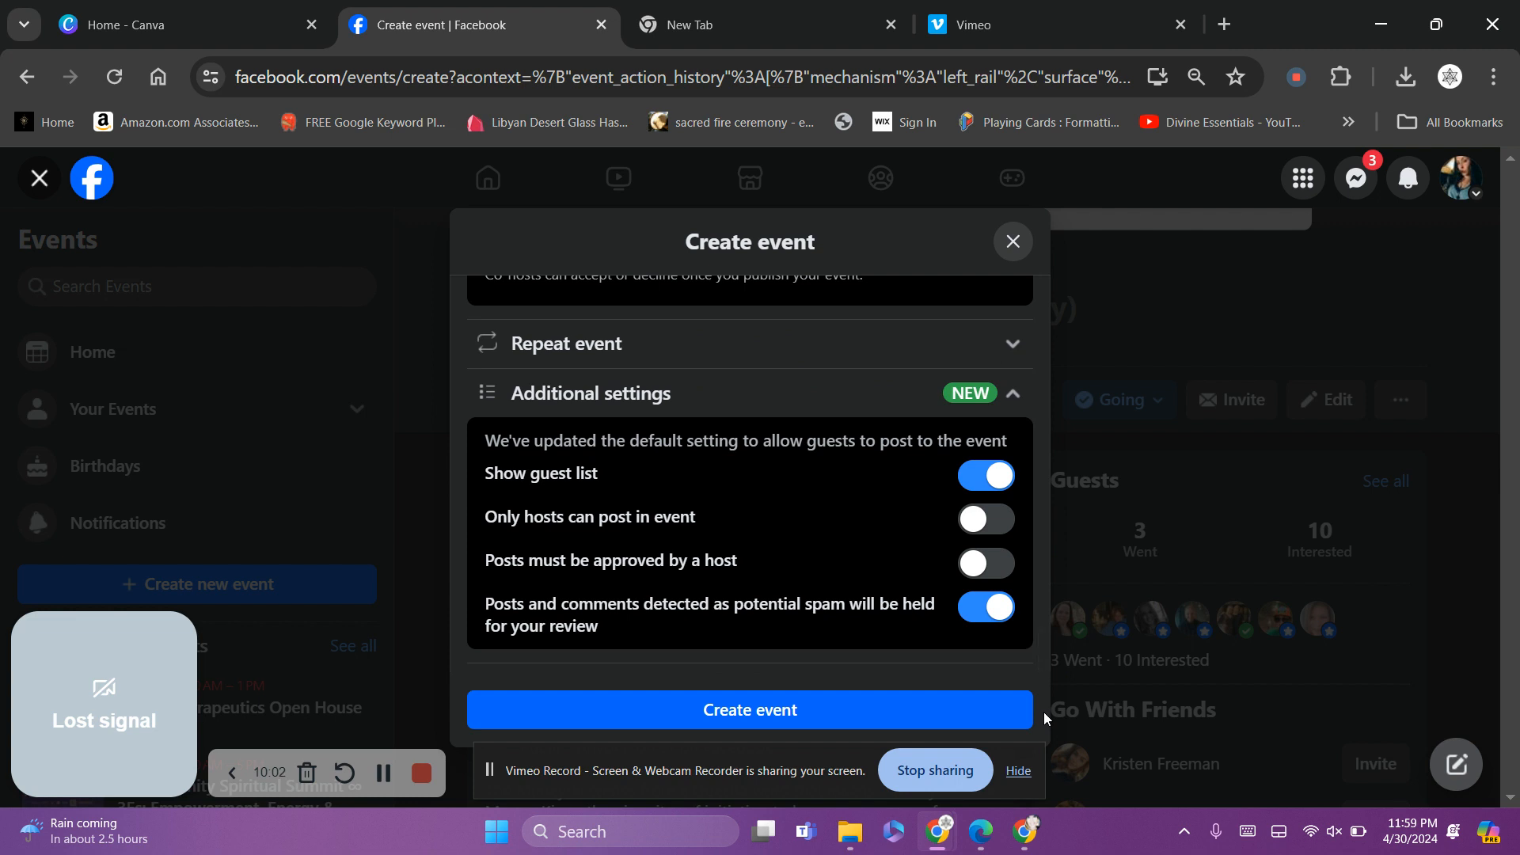
Create the event, then send invites to the selected friends
{"action": "left_click", "coordinate": [865, 715]}
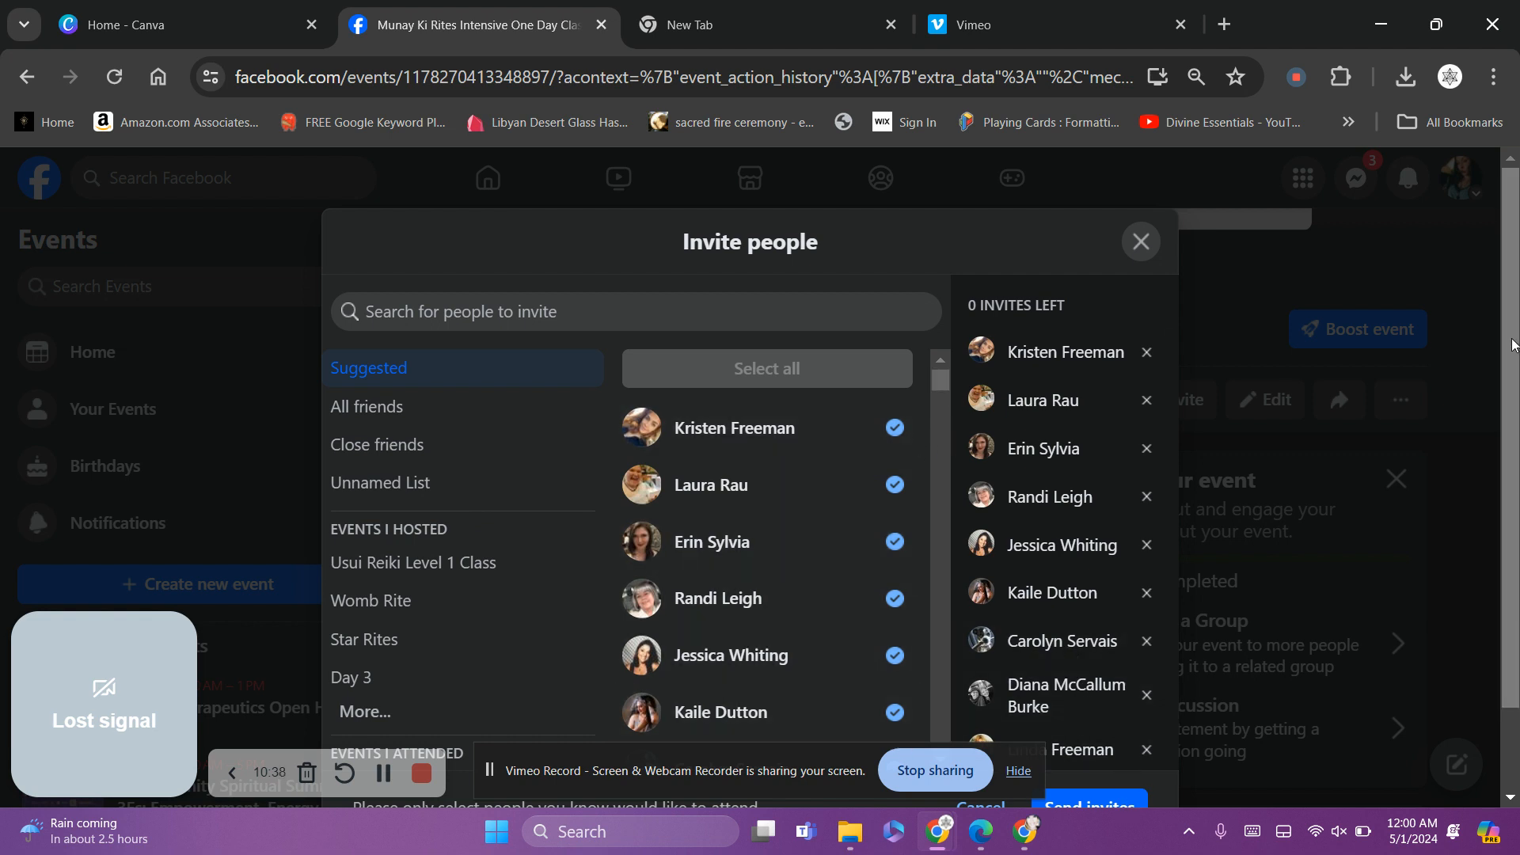
{"action": "scroll", "coordinate": [1514, 345], "scroll_direction": "down", "scroll_amount": 1}
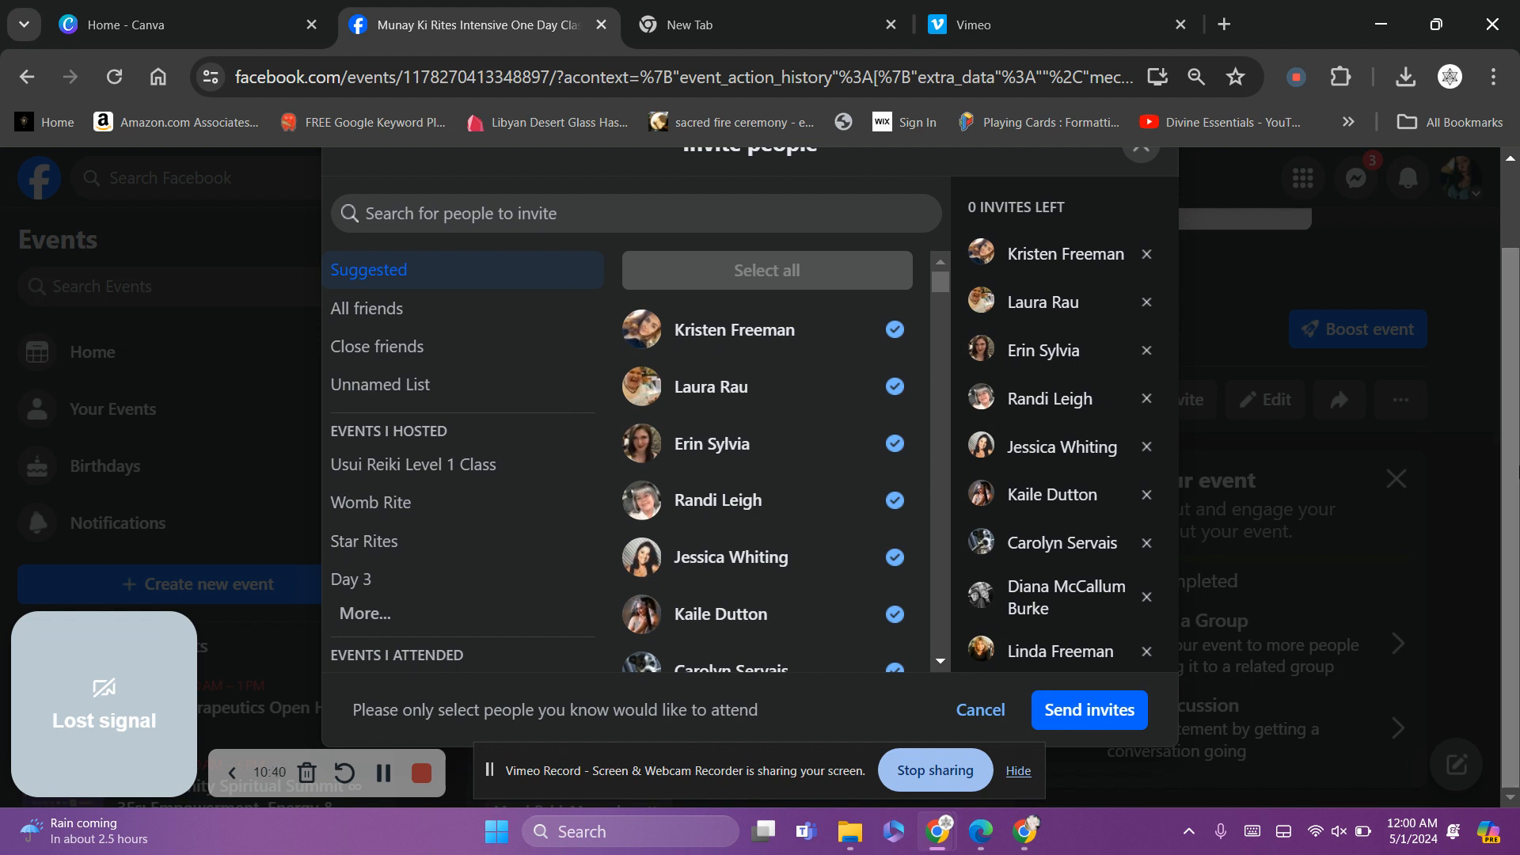
{"action": "left_click", "coordinate": [1108, 707]}
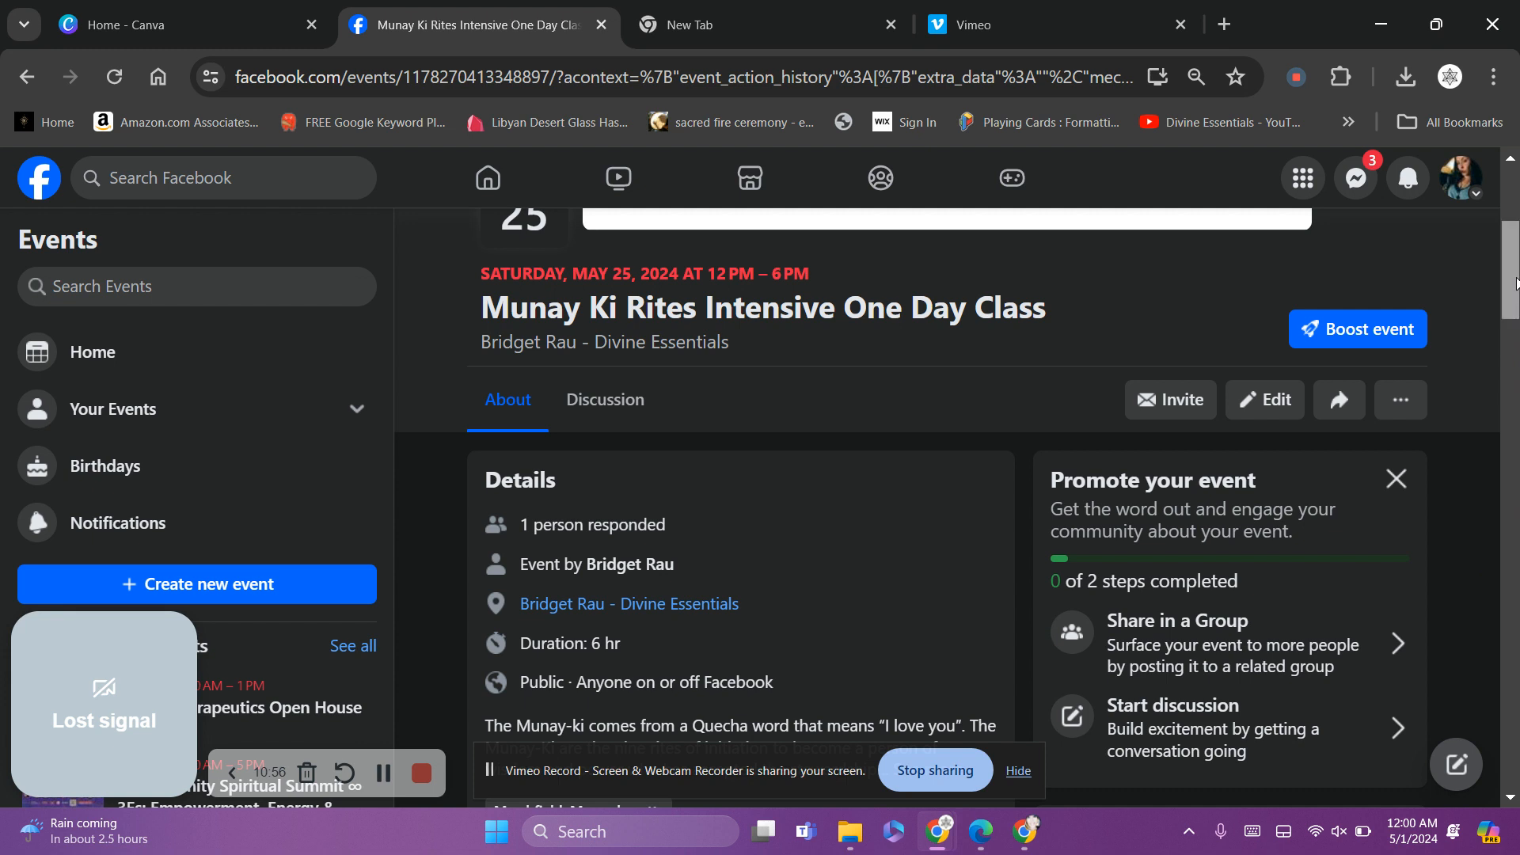
Choose Share in a Group from the event's Promote panel to bring up the group list
{"action": "mouse_move", "coordinate": [1517, 282]}
{"action": "left_mouse_down"}
{"action": "mouse_move", "coordinate": [1516, 420]}
{"action": "mouse_move", "coordinate": [1516, 241]}
{"action": "mouse_move", "coordinate": [1516, 277]}
{"action": "left_mouse_up"}
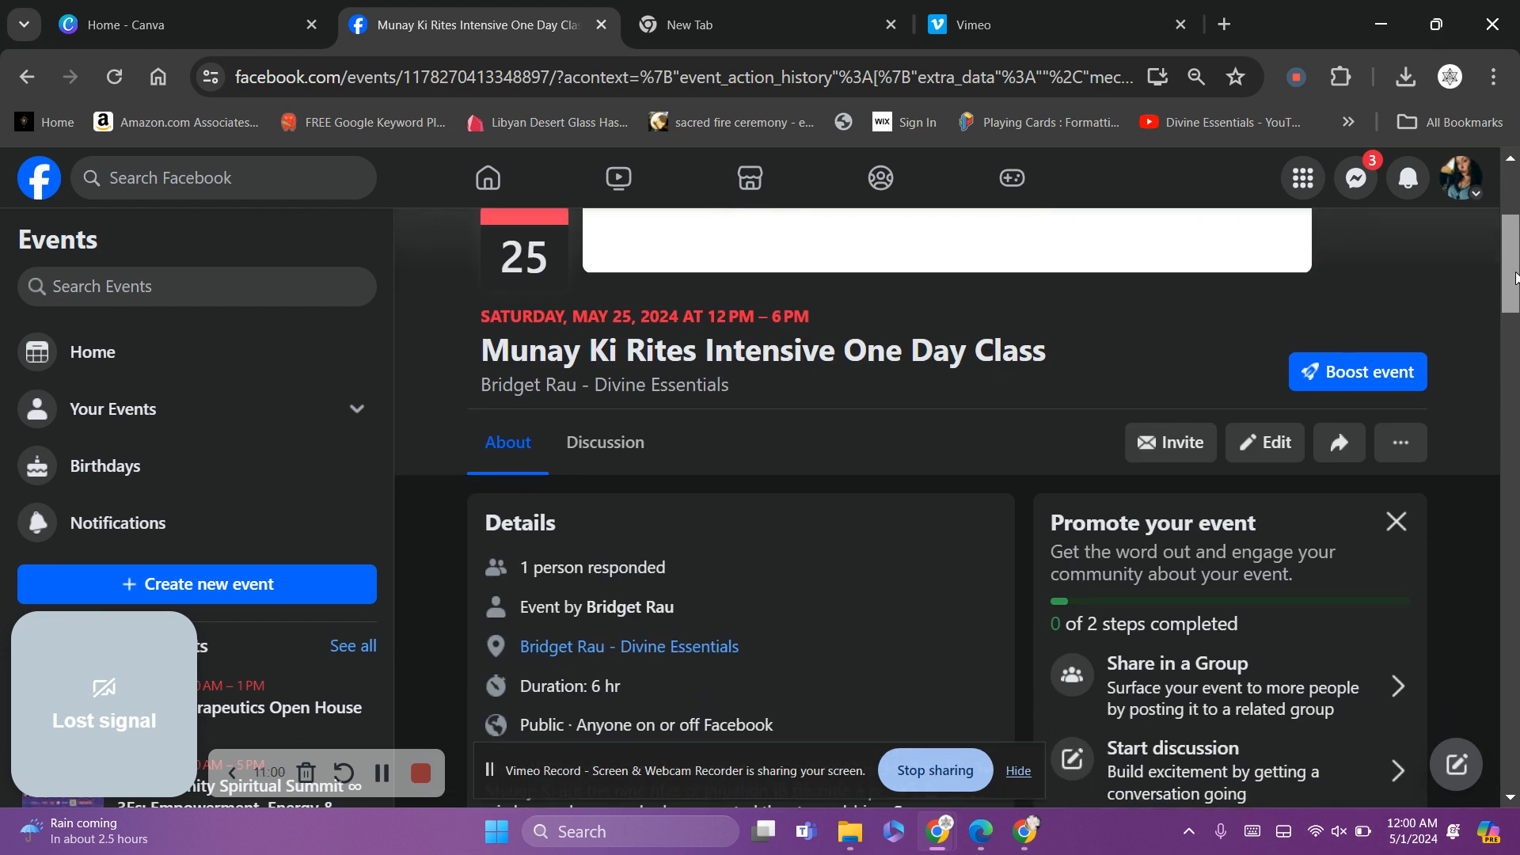
{"action": "left_click", "coordinate": [1339, 462]}
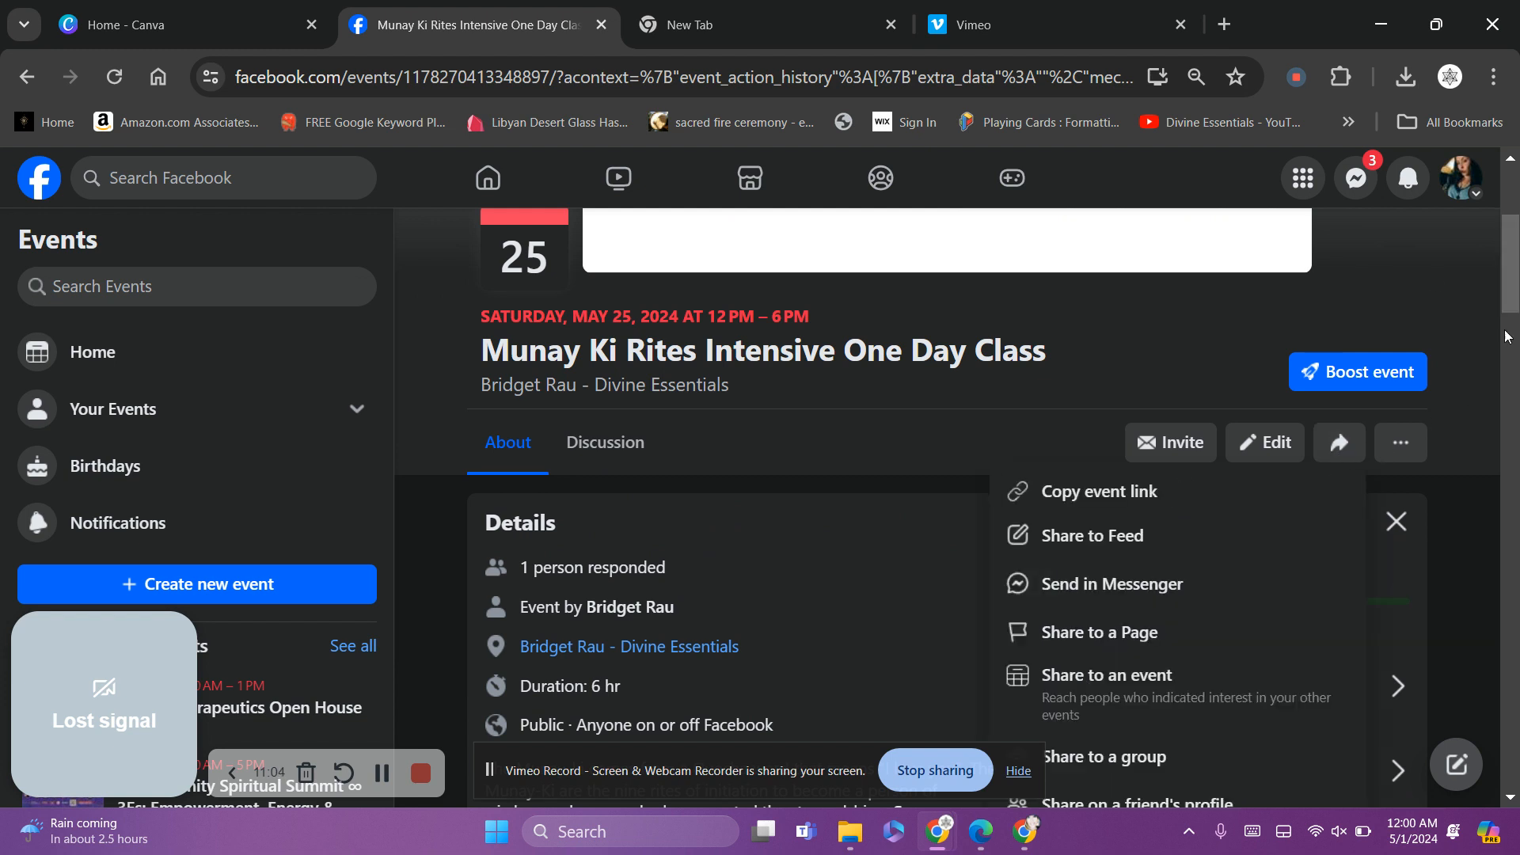
{"action": "scroll", "coordinate": [1510, 277], "scroll_direction": "down", "scroll_amount": 3}
{"action": "scroll", "coordinate": [1511, 278], "scroll_direction": "up", "scroll_amount": 2}
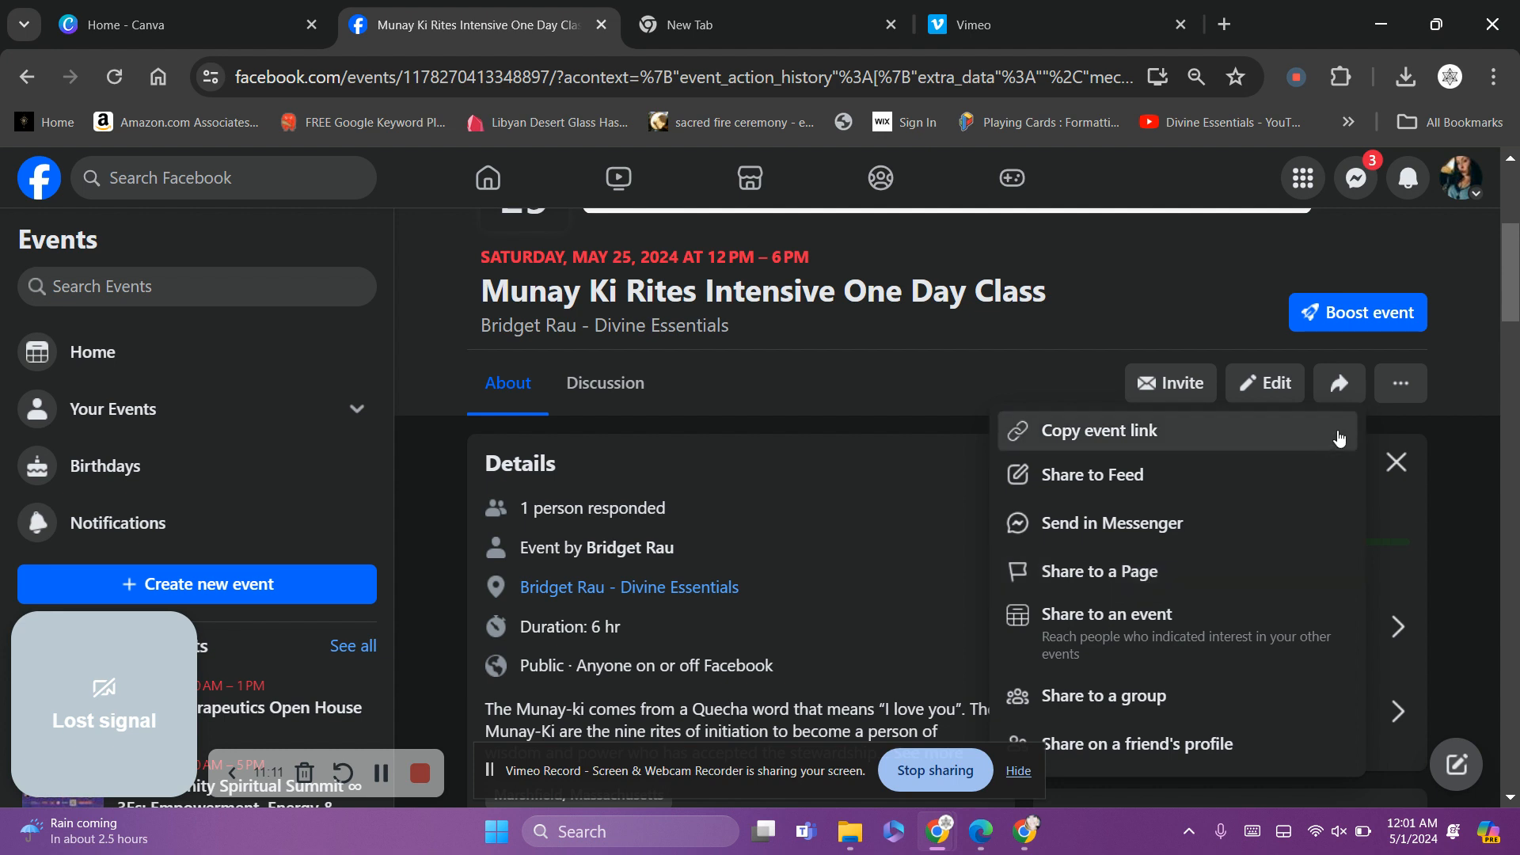
{"action": "left_click", "coordinate": [1340, 388]}
{"action": "left_click", "coordinate": [1342, 392]}
{"action": "left_click", "coordinate": [1342, 392]}
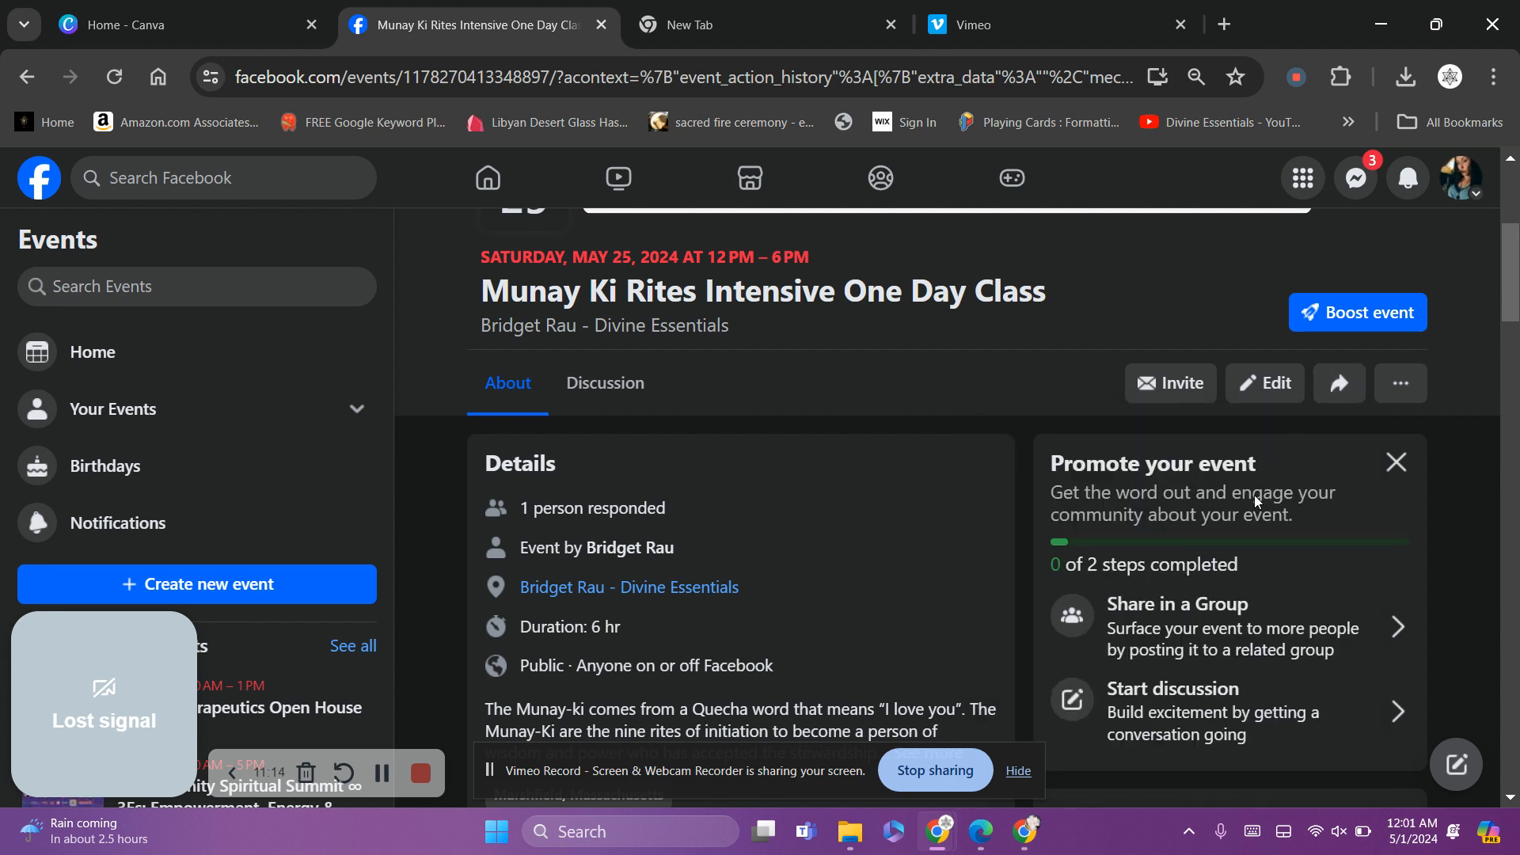
{"action": "left_click", "coordinate": [1206, 628]}
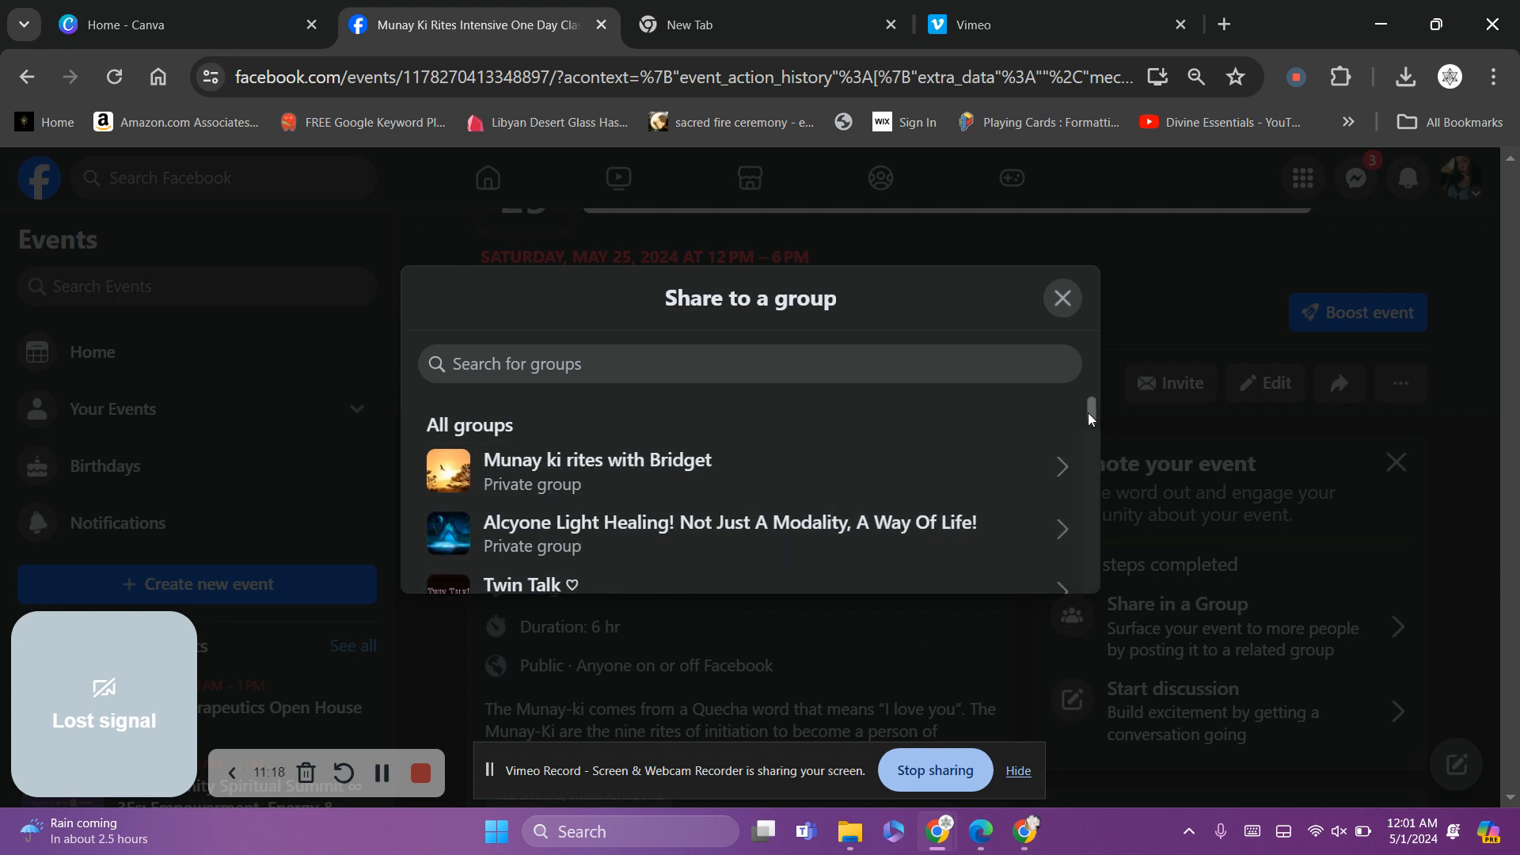
Pick the All things Plymouth county group to post the event in
{"action": "left_click_drag", "start_coordinate": [1087, 412], "coordinate": [1094, 444]}
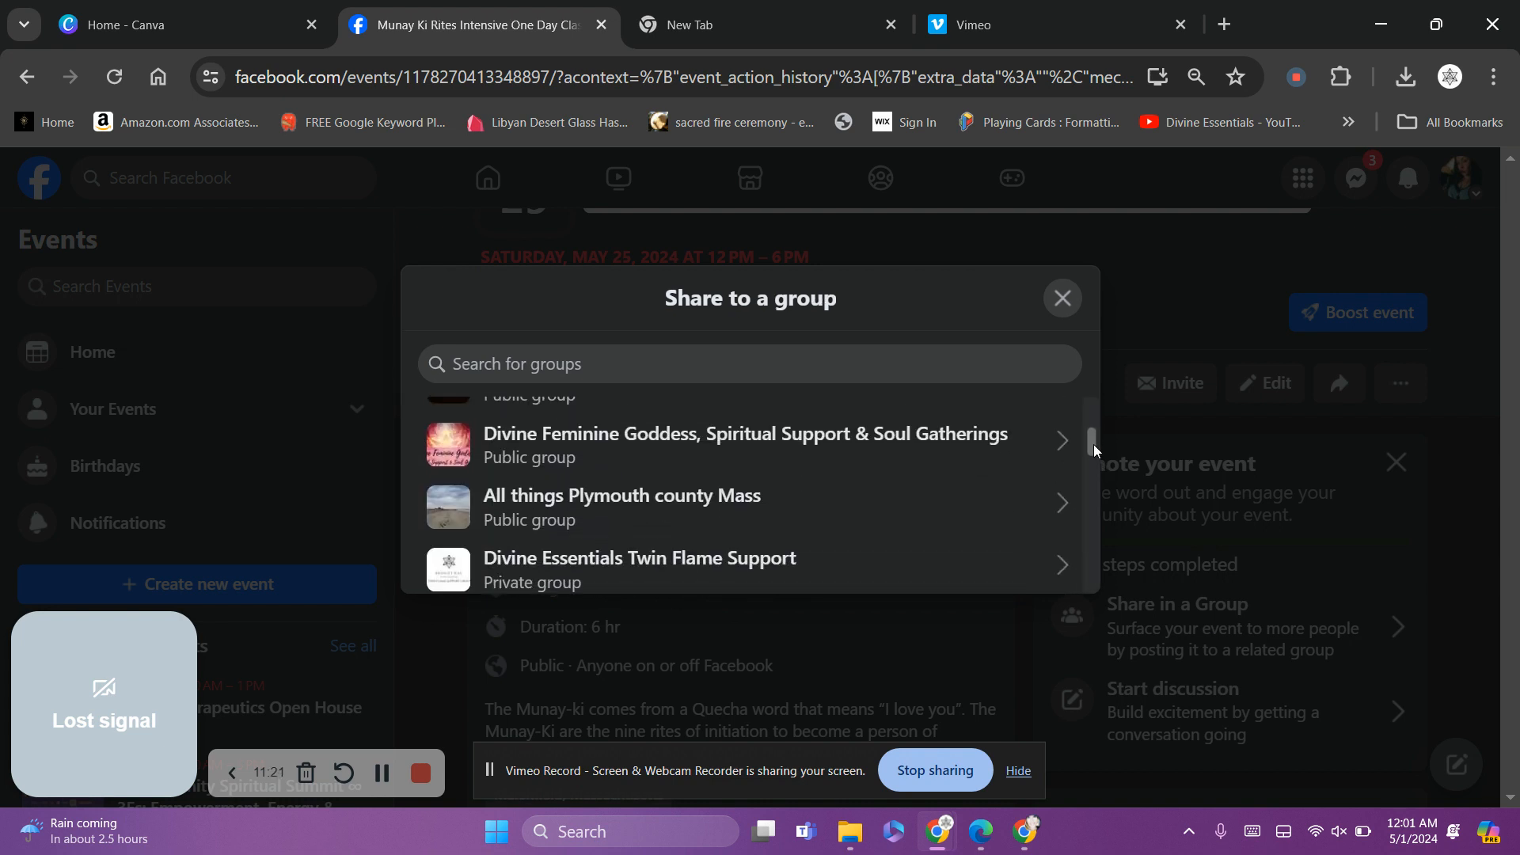
{"action": "left_click", "coordinate": [735, 479]}
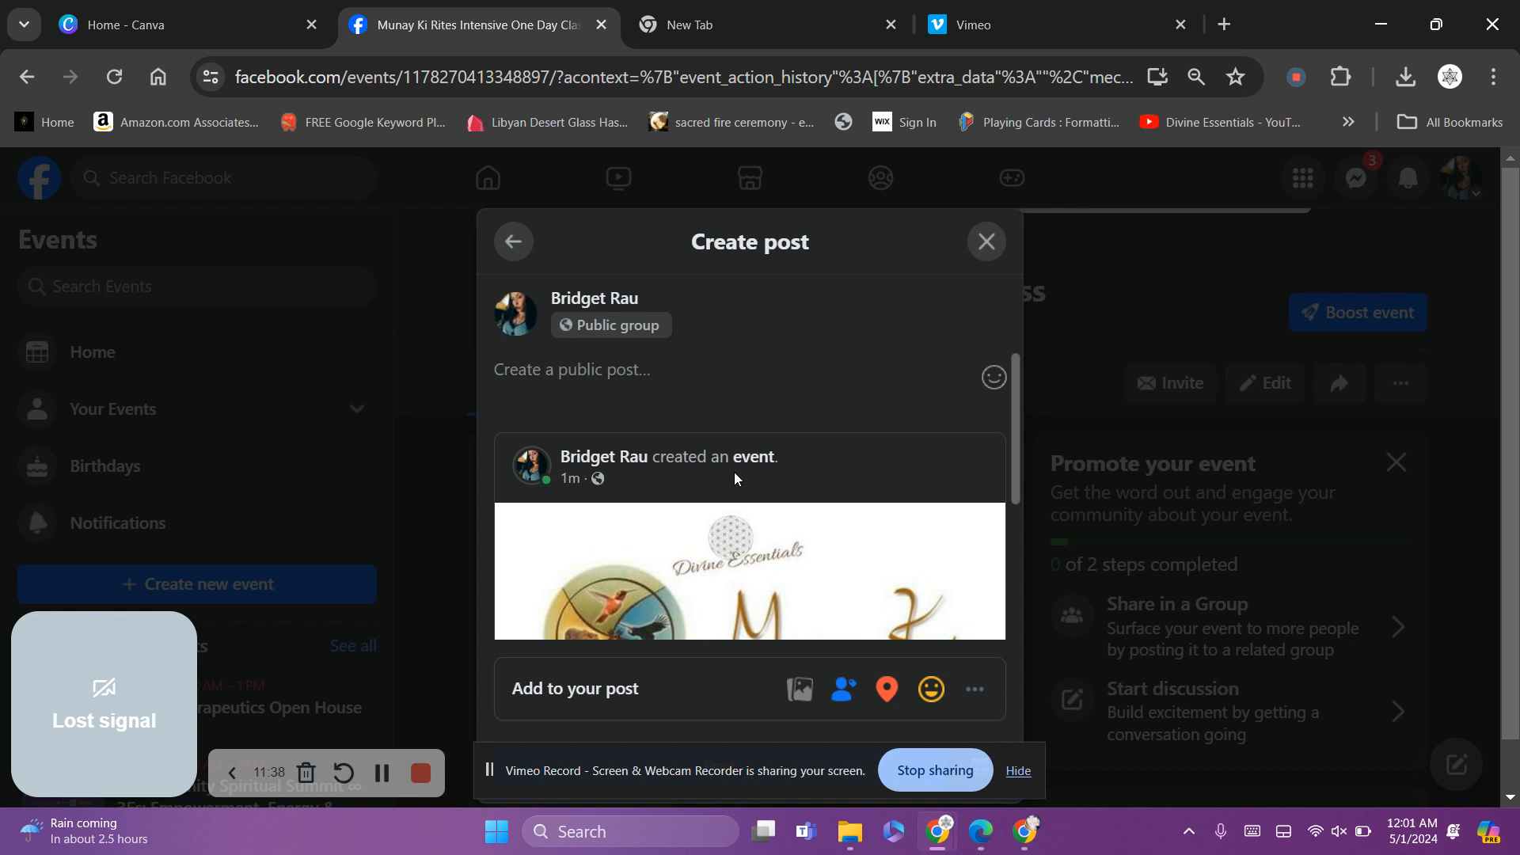
{"action": "type", "text": "@"}
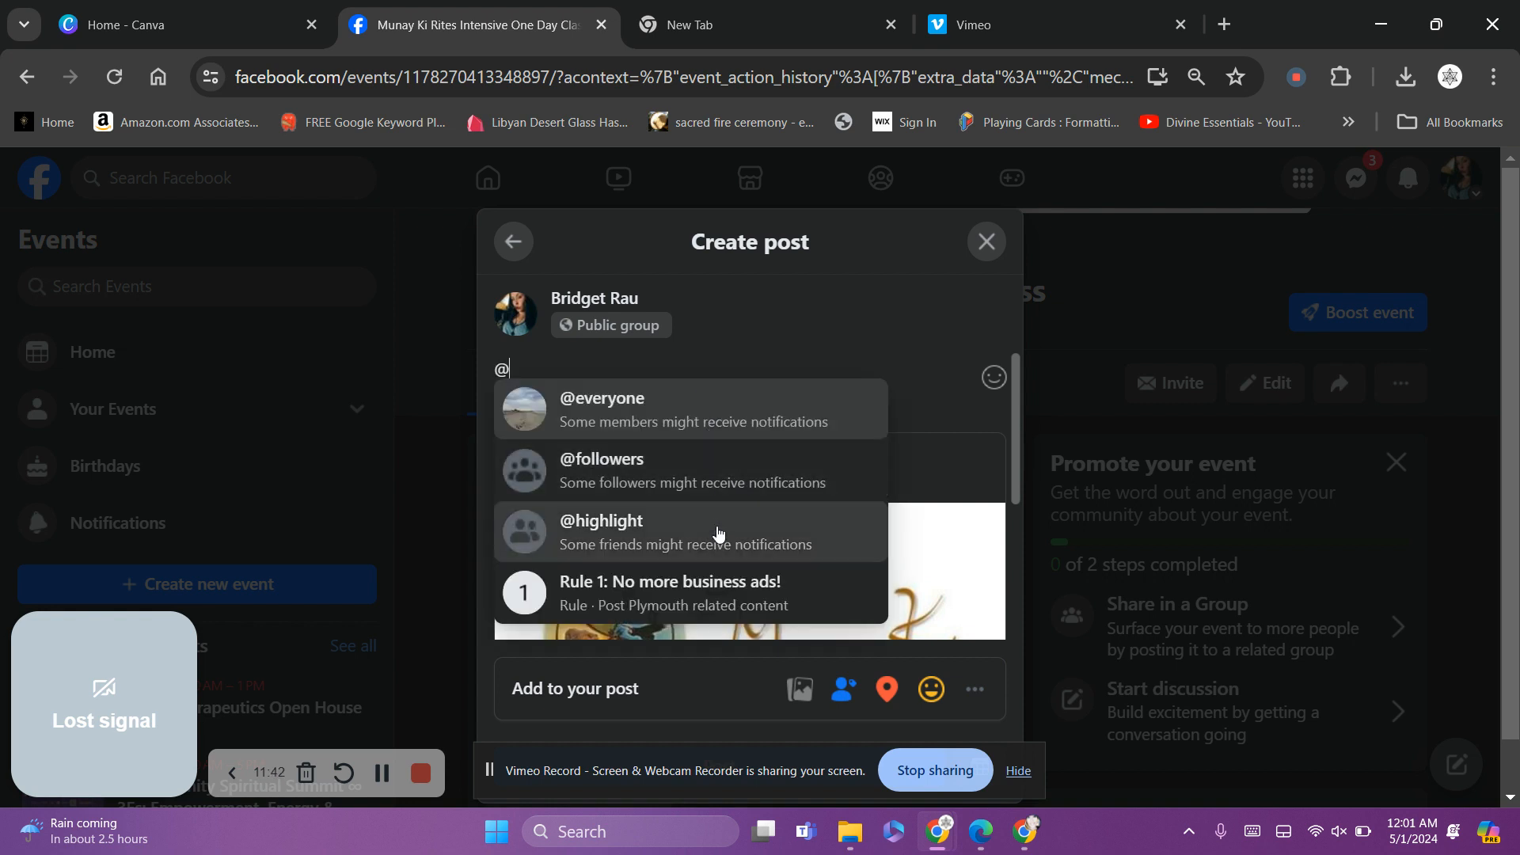
{"action": "left_click", "coordinate": [720, 420]}
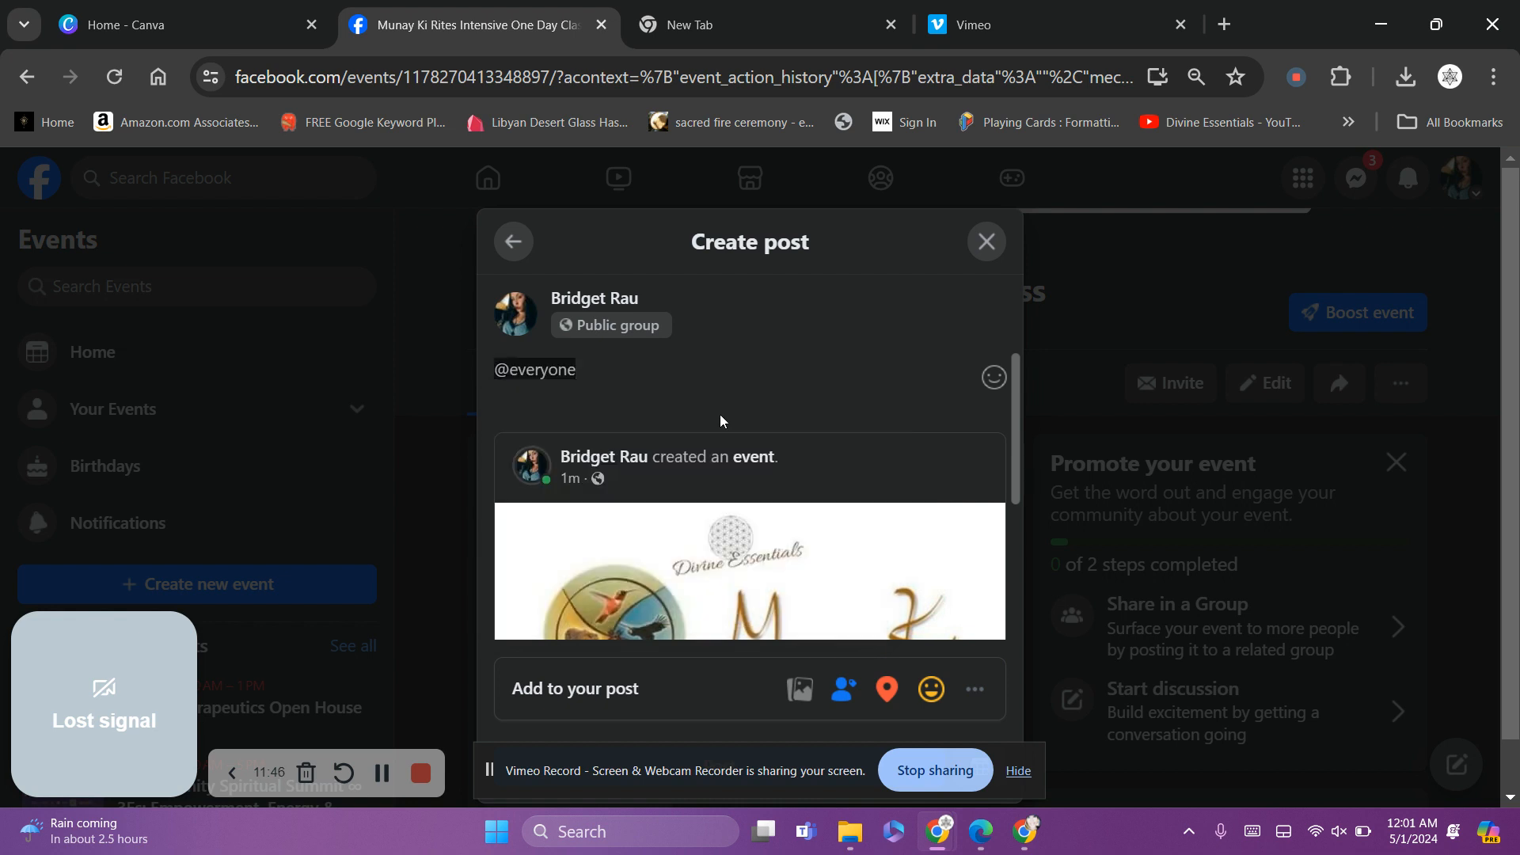
{"action": "key", "text": "BackSpace"}
{"action": "key", "text": "Return"}
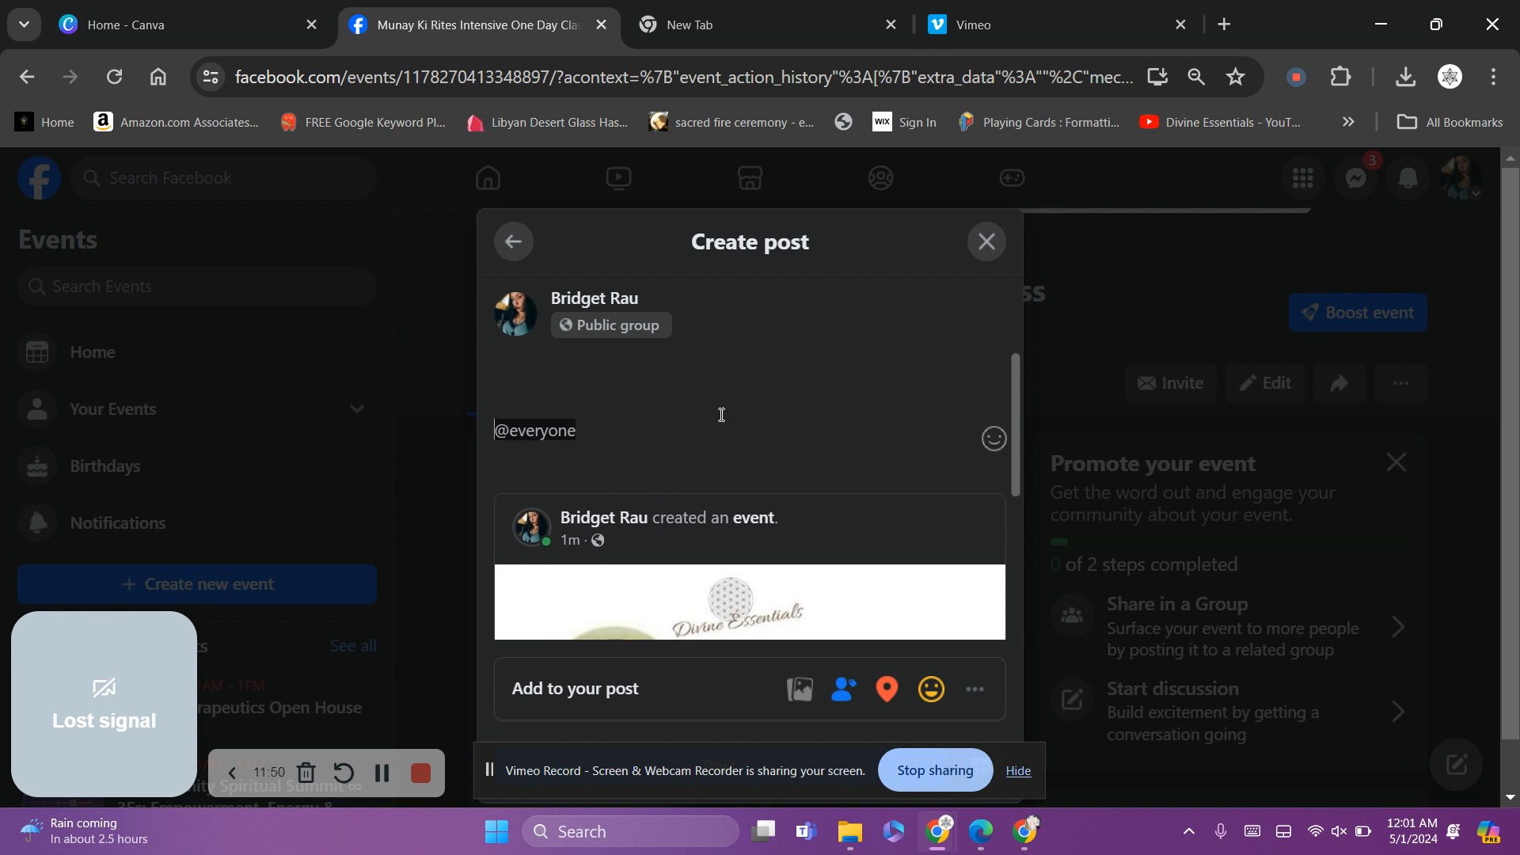
{"action": "left_click", "coordinate": [559, 377]}
Write 'Upcoming event limited spaces available please comment or message me if you are interested in attending.'
{"action": "type", "text": "Upcomi"}
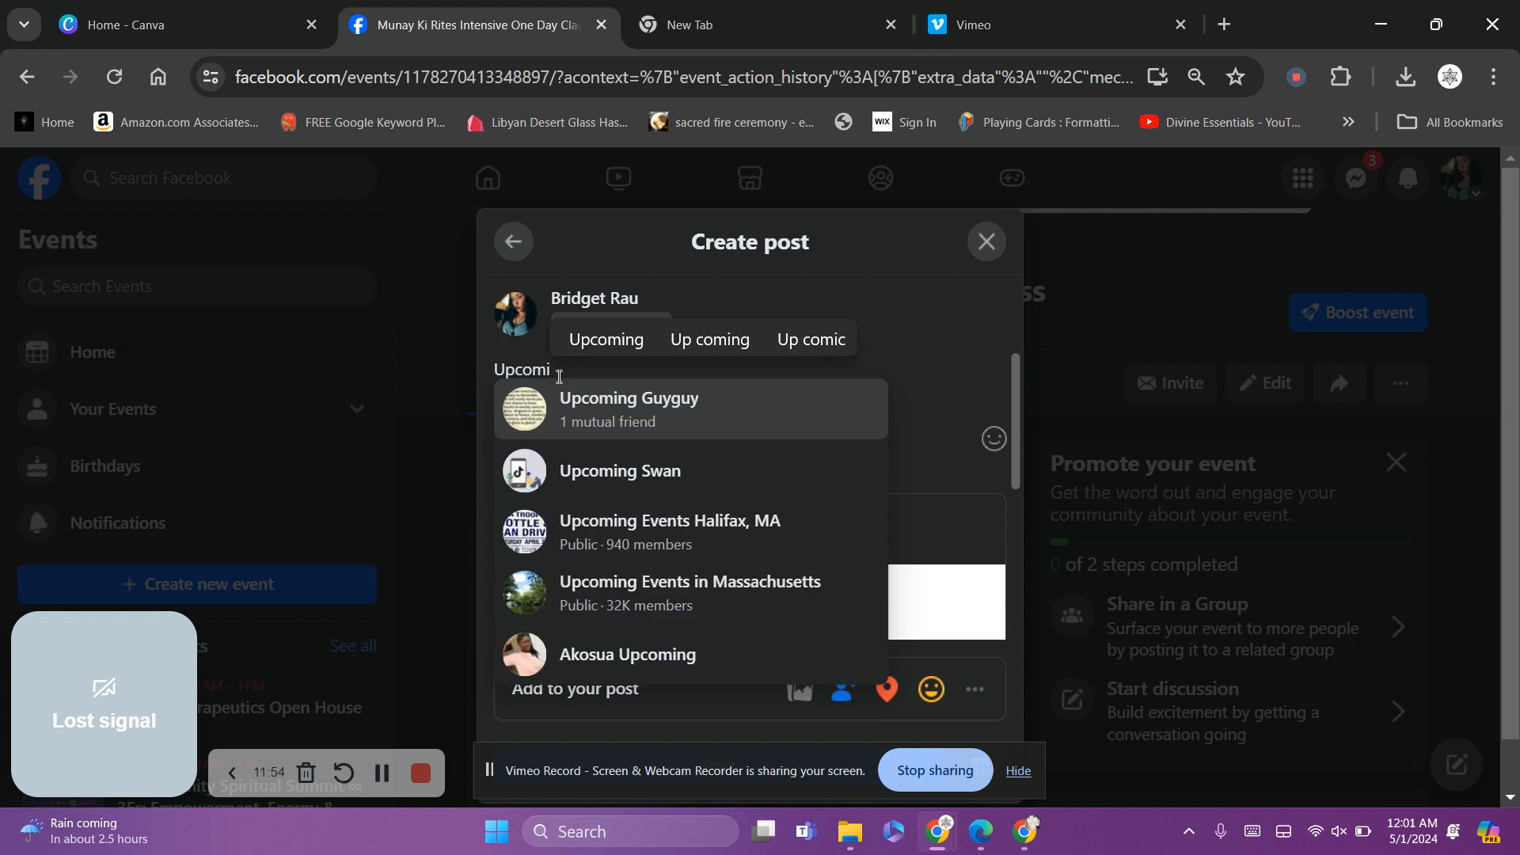
{"action": "type", "text": "ng "}
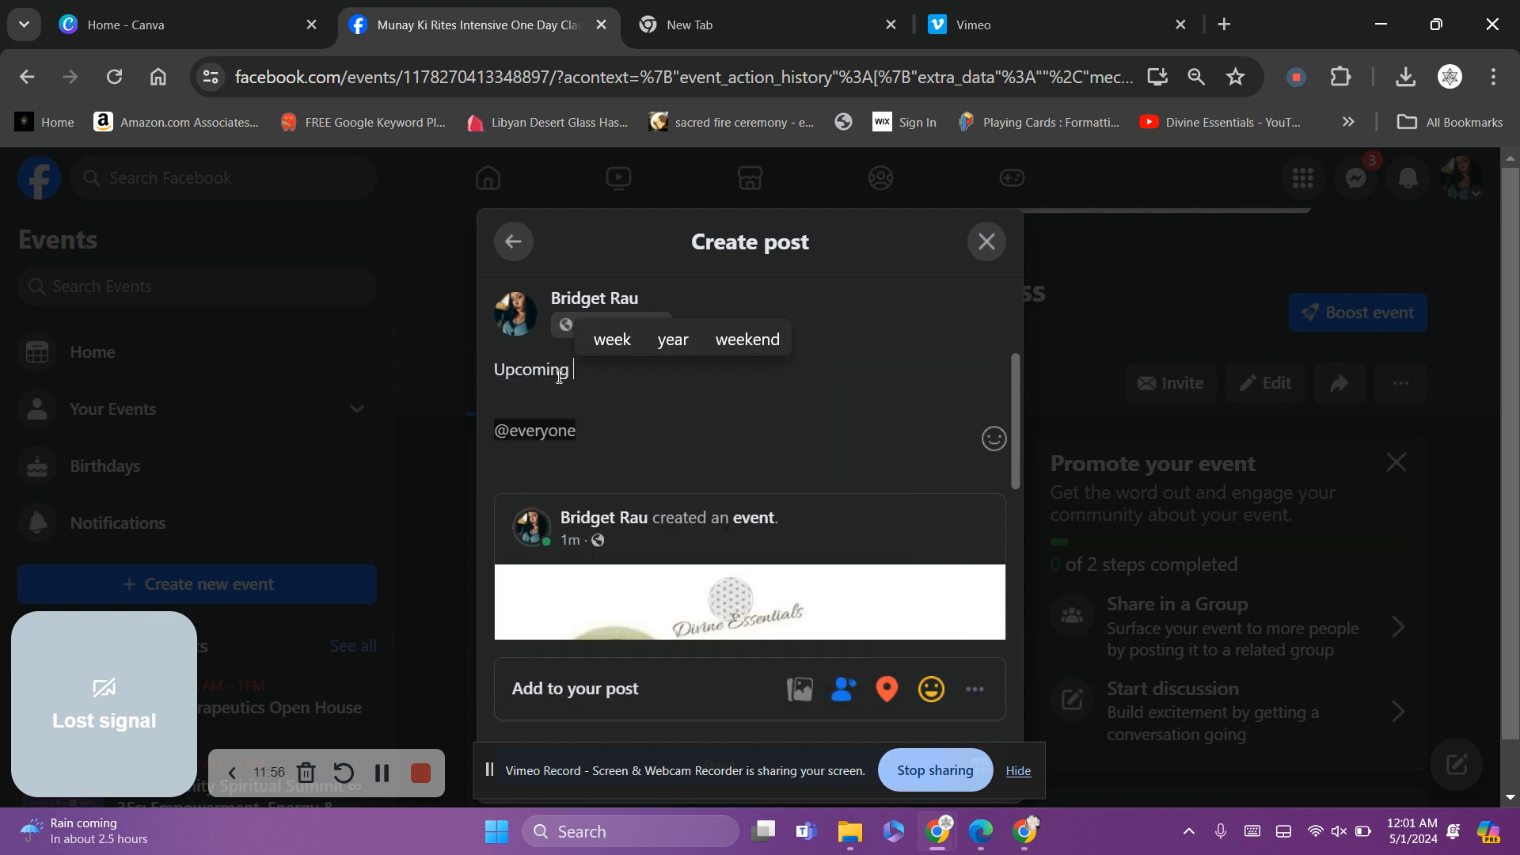
{"action": "type", "text": "event li"}
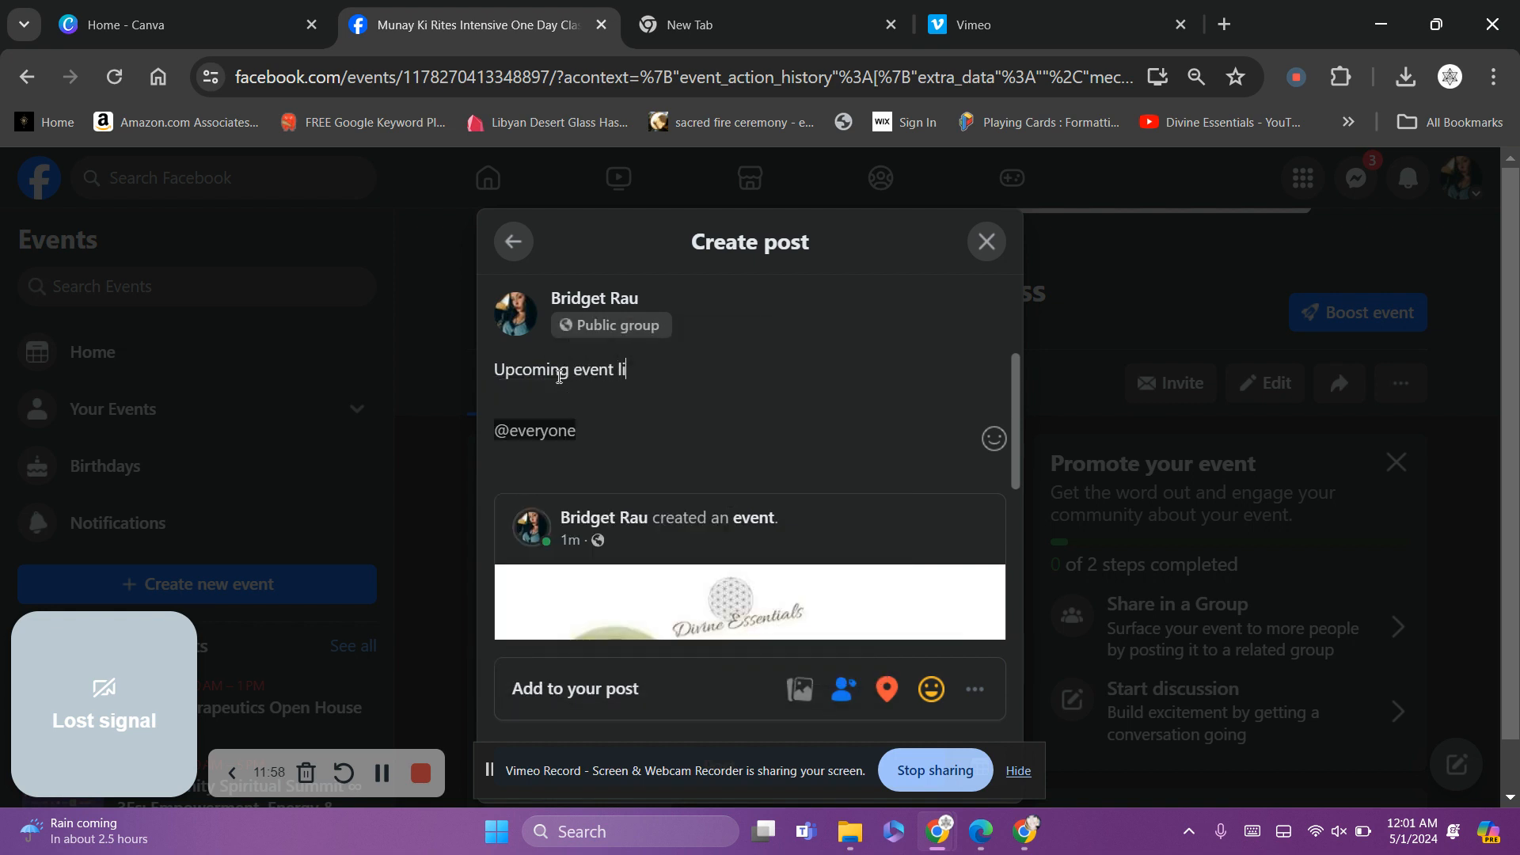
{"action": "type", "text": "mited spa"}
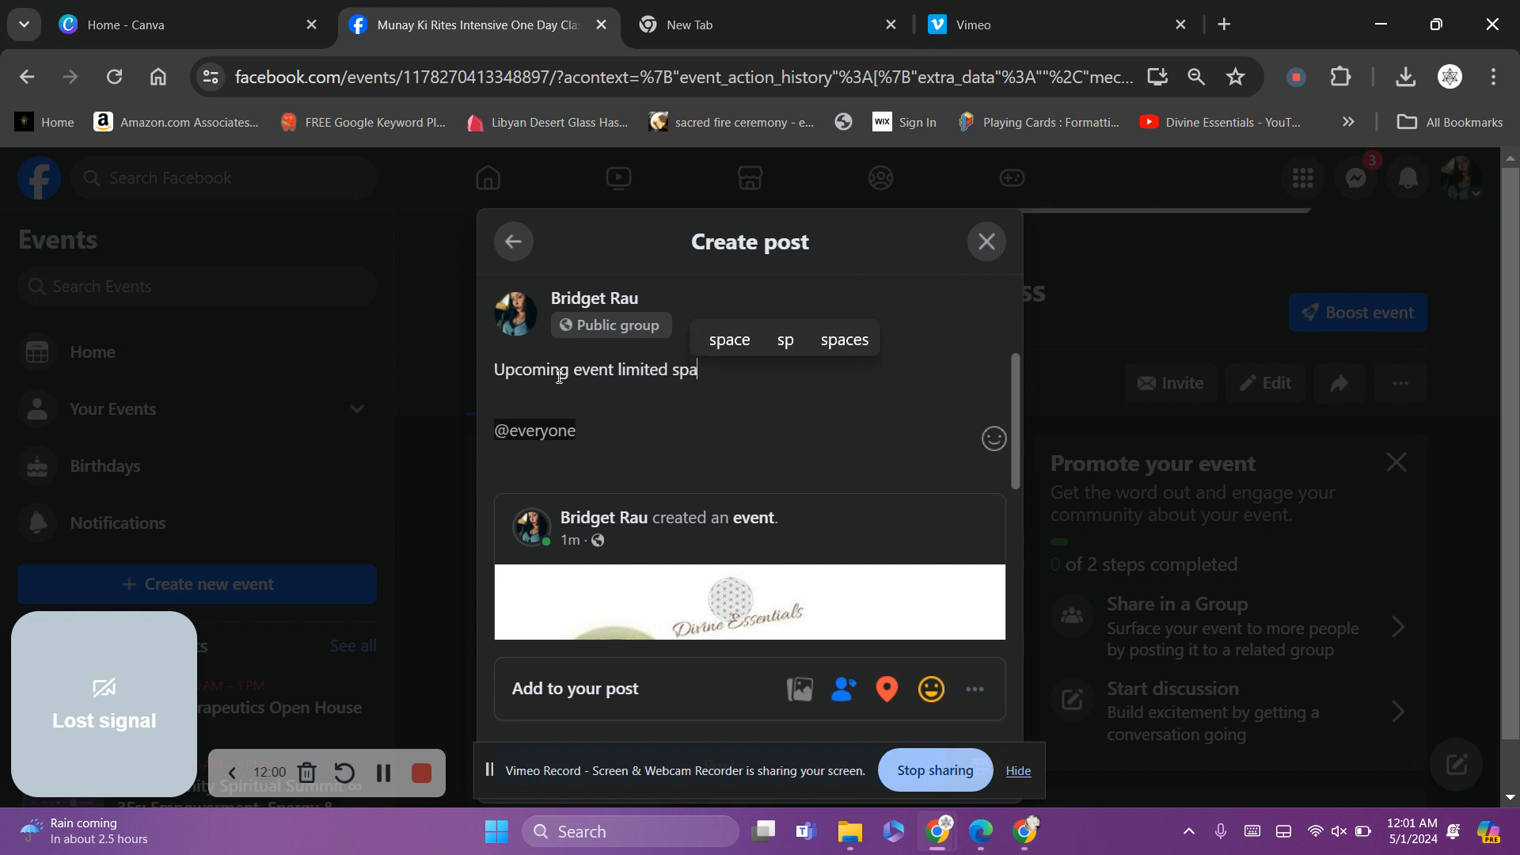
{"action": "type", "text": "ces availa"}
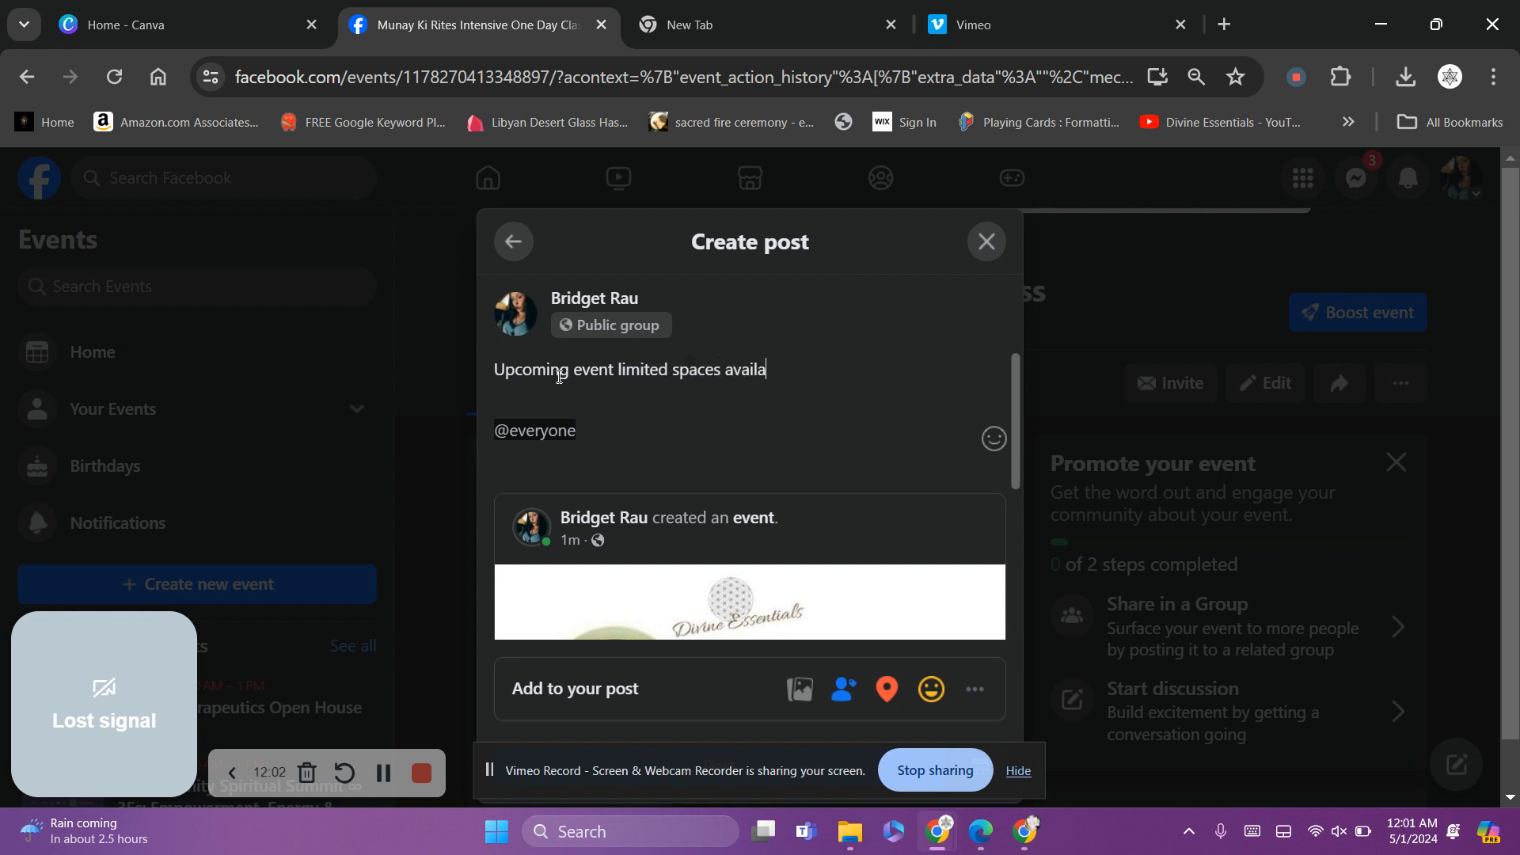
{"action": "type", "text": "ble pleasse"}
{"action": "key", "text": "BackSpace"}
{"action": "key", "text": "BackSpace"}
{"action": "key", "text": "BackSpace"}
{"action": "type", "text": "e "}
{"action": "type", "text": "commen"}
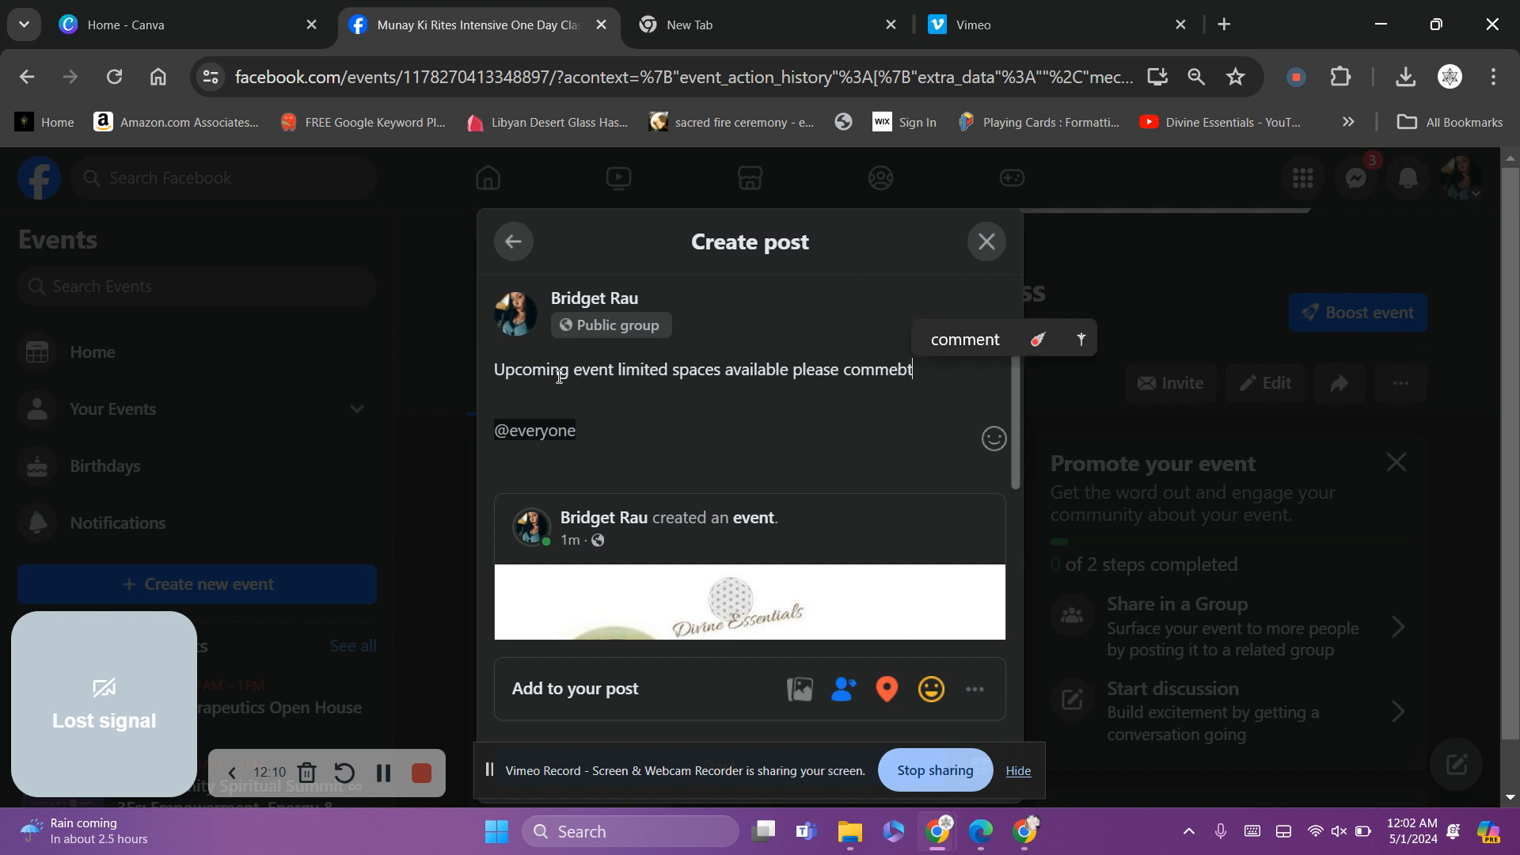
{"action": "key", "text": "BackSpace"}
{"action": "type", "text": "nt or "}
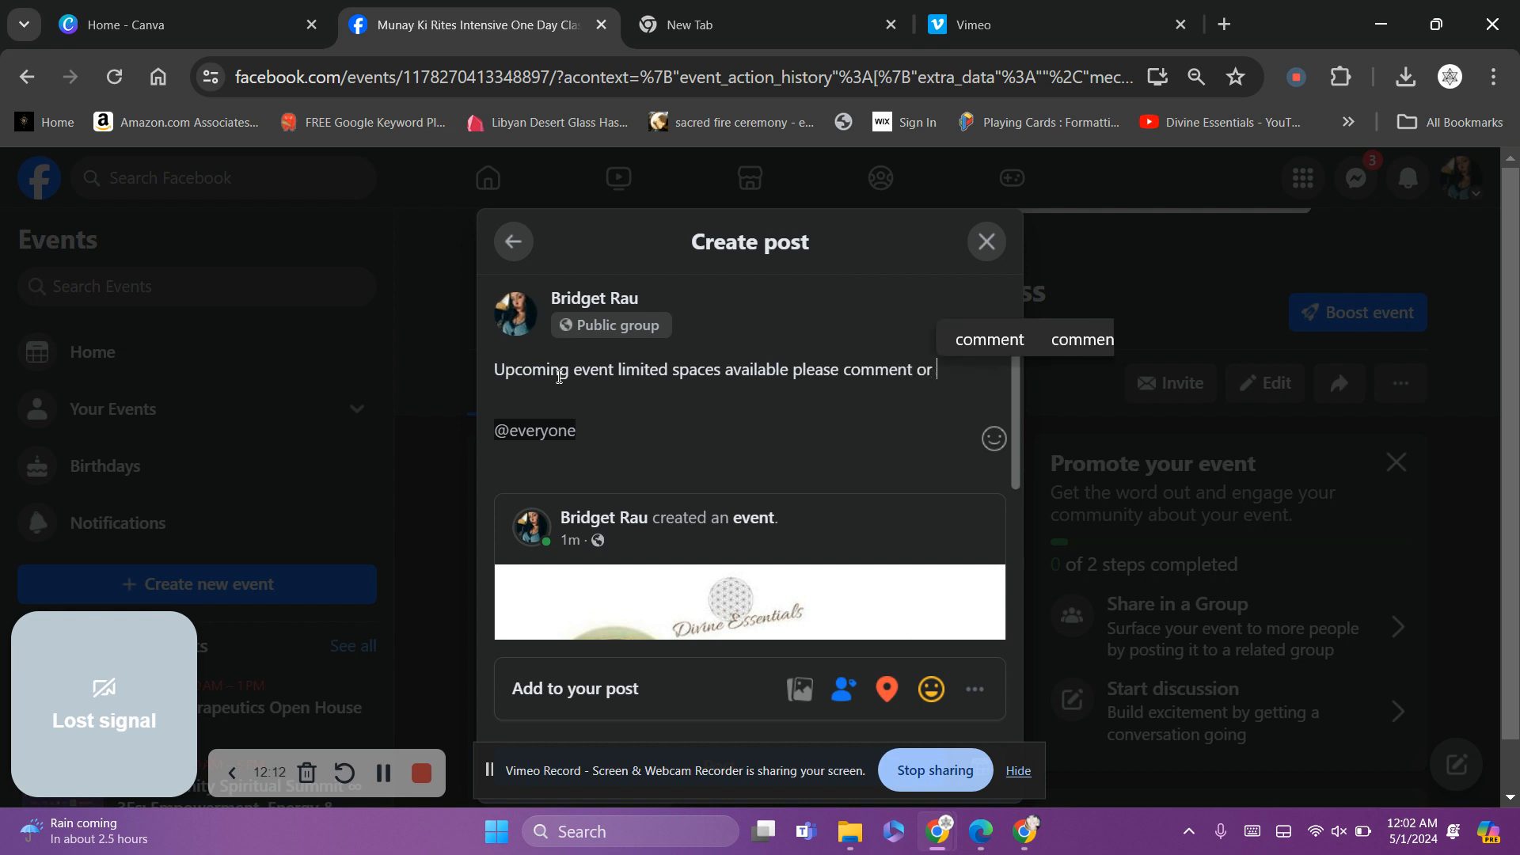
{"action": "type", "text": "message "}
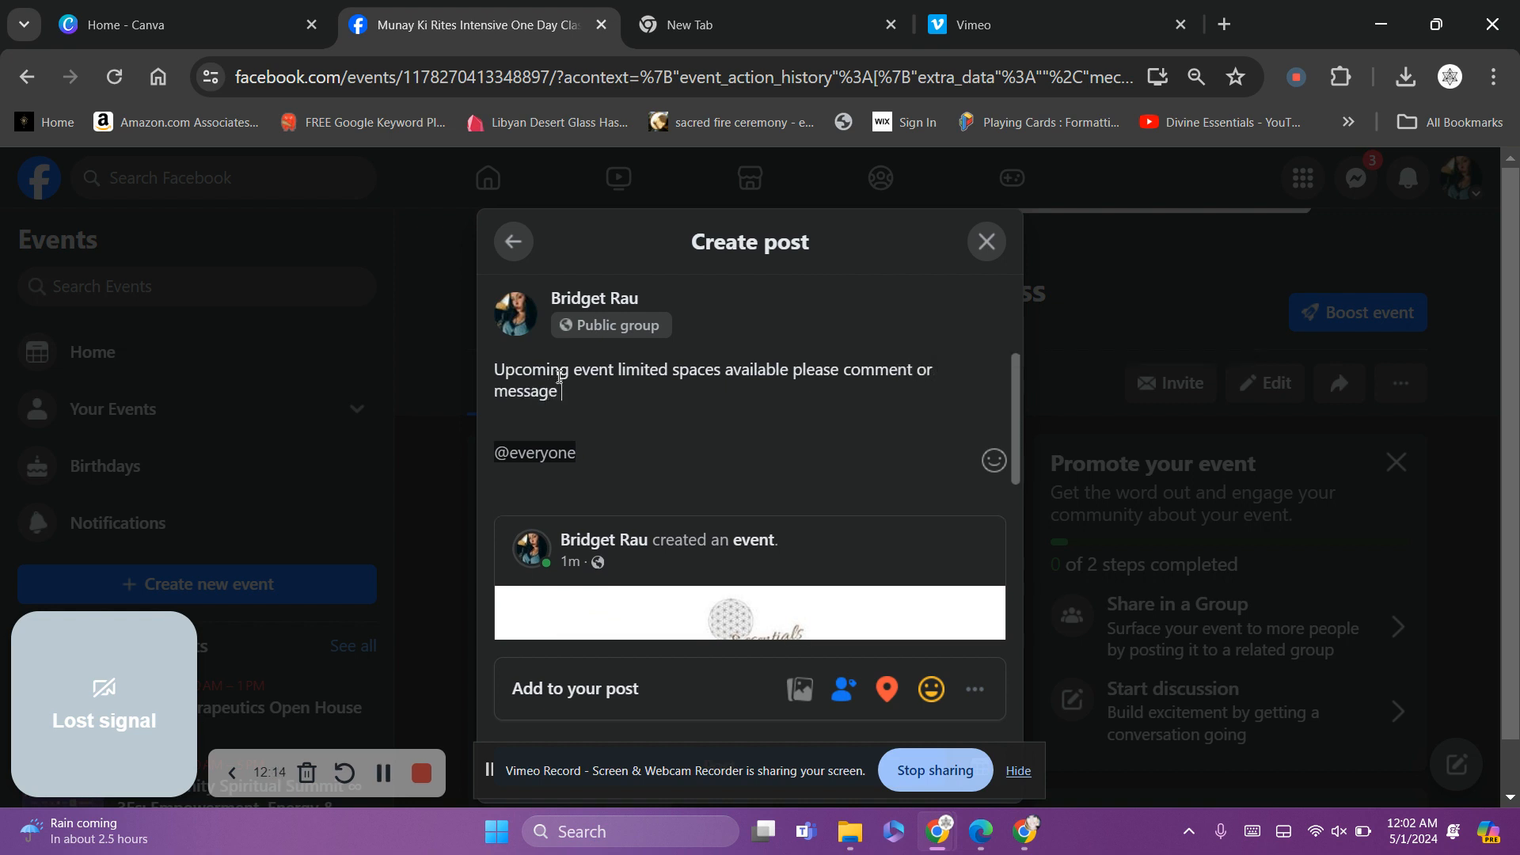
{"action": "type", "text": "me if you are inter"}
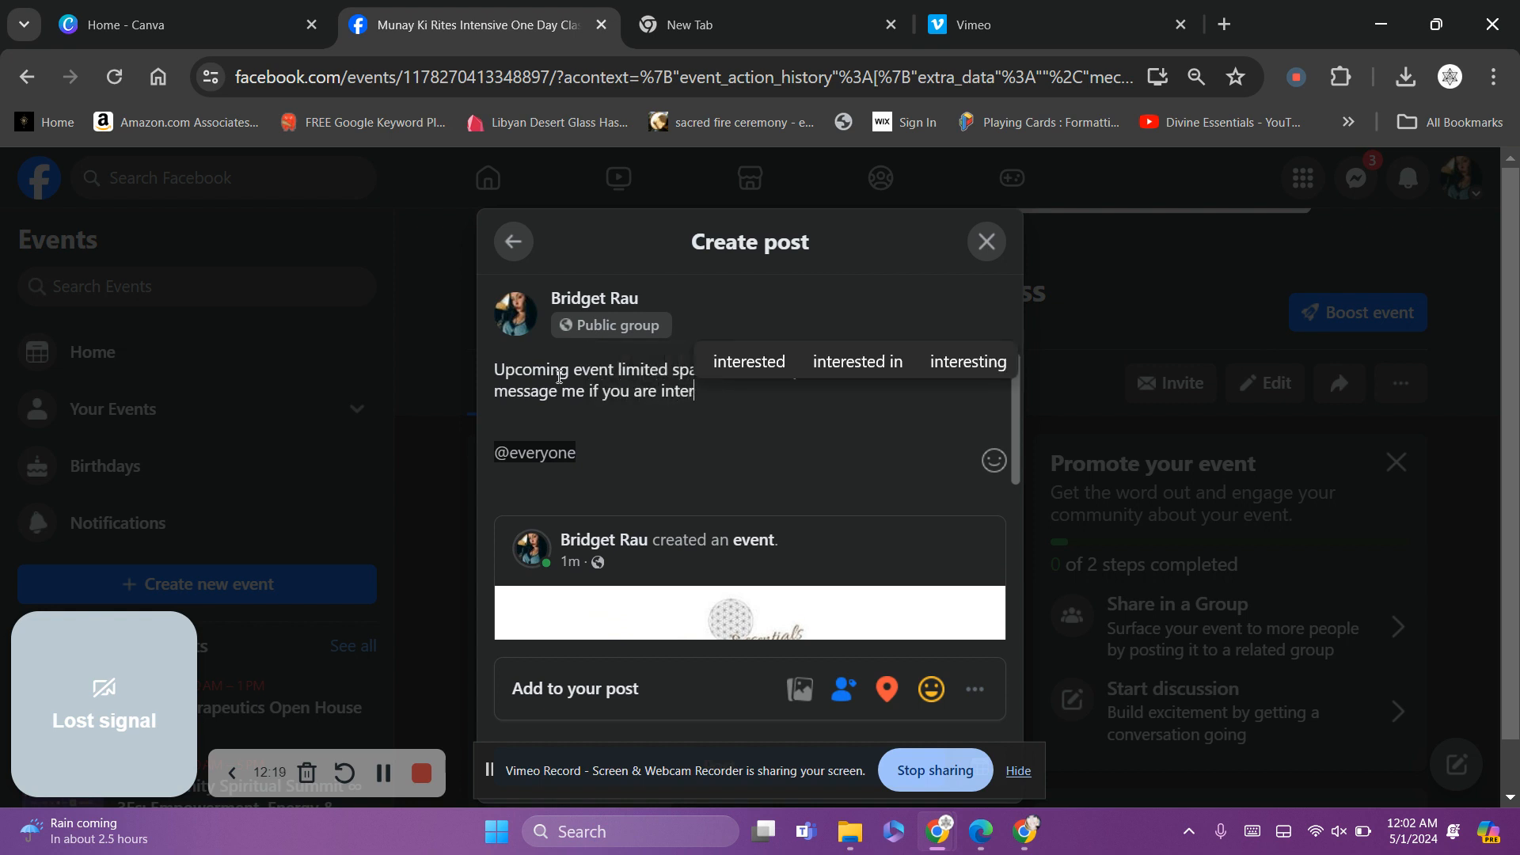
{"action": "left_click", "coordinate": [767, 361]}
{"action": "type", "text": "in "}
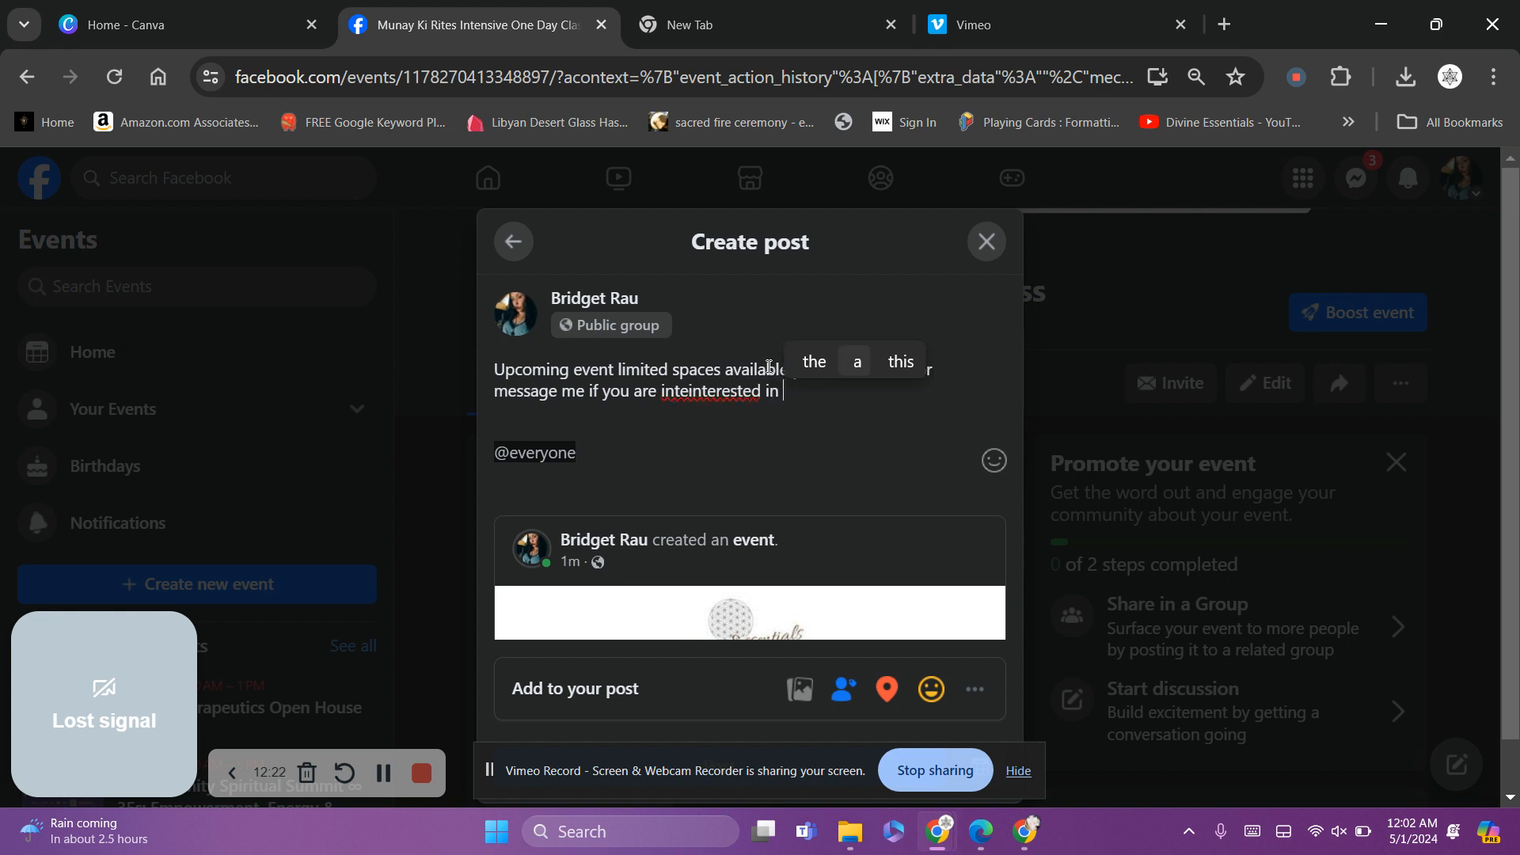
{"action": "type", "text": "attending."}
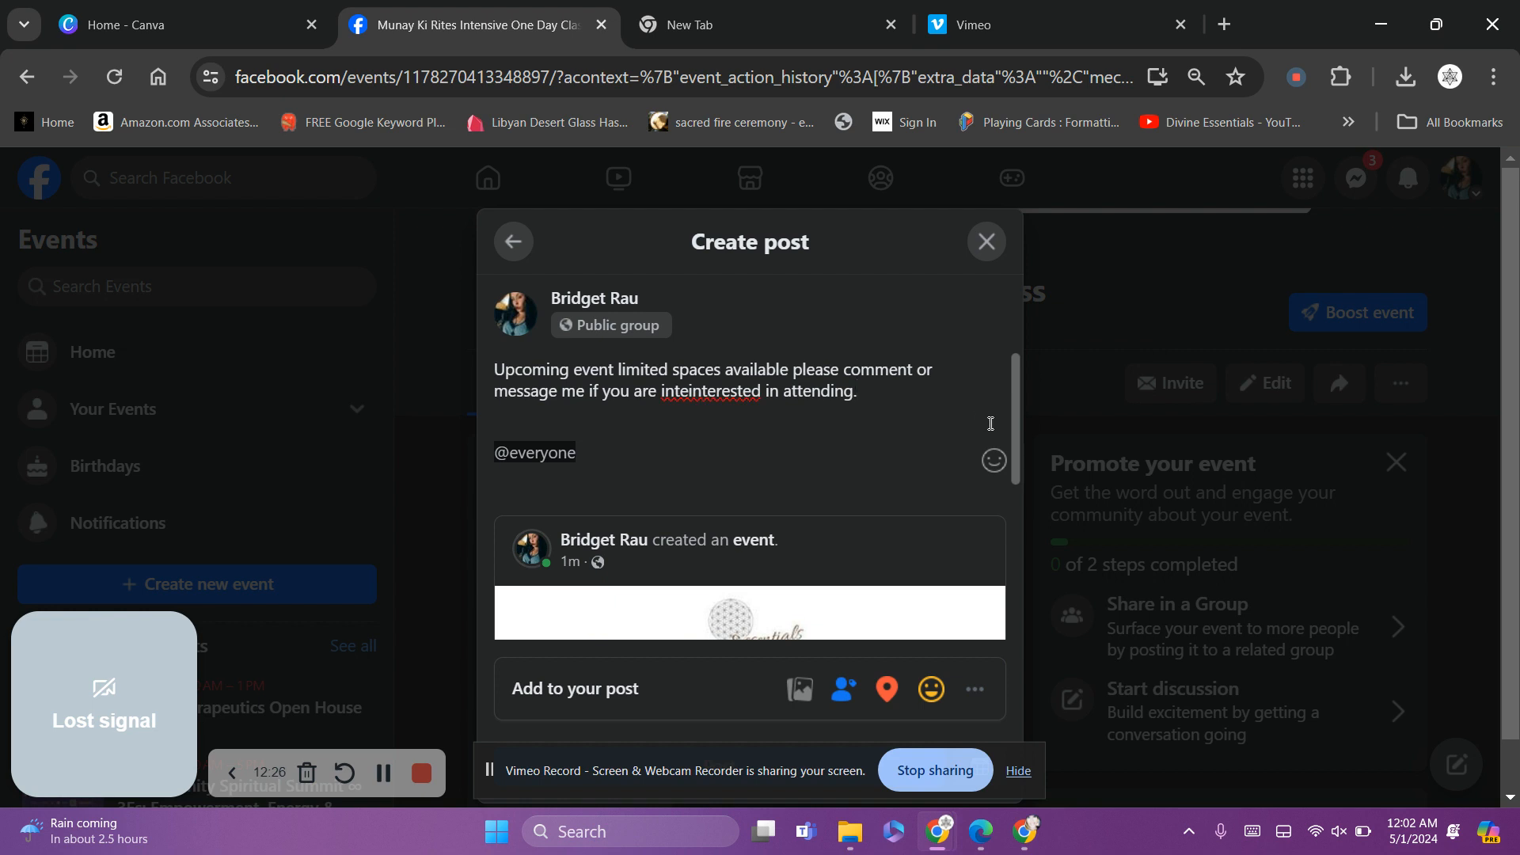
{"action": "left_click", "coordinate": [688, 395]}
{"action": "key", "text": "BackSpace"}
{"action": "key", "text": "BackSpace"}
{"action": "key", "text": "BackSpace"}
{"action": "key", "text": "BackSpace"}
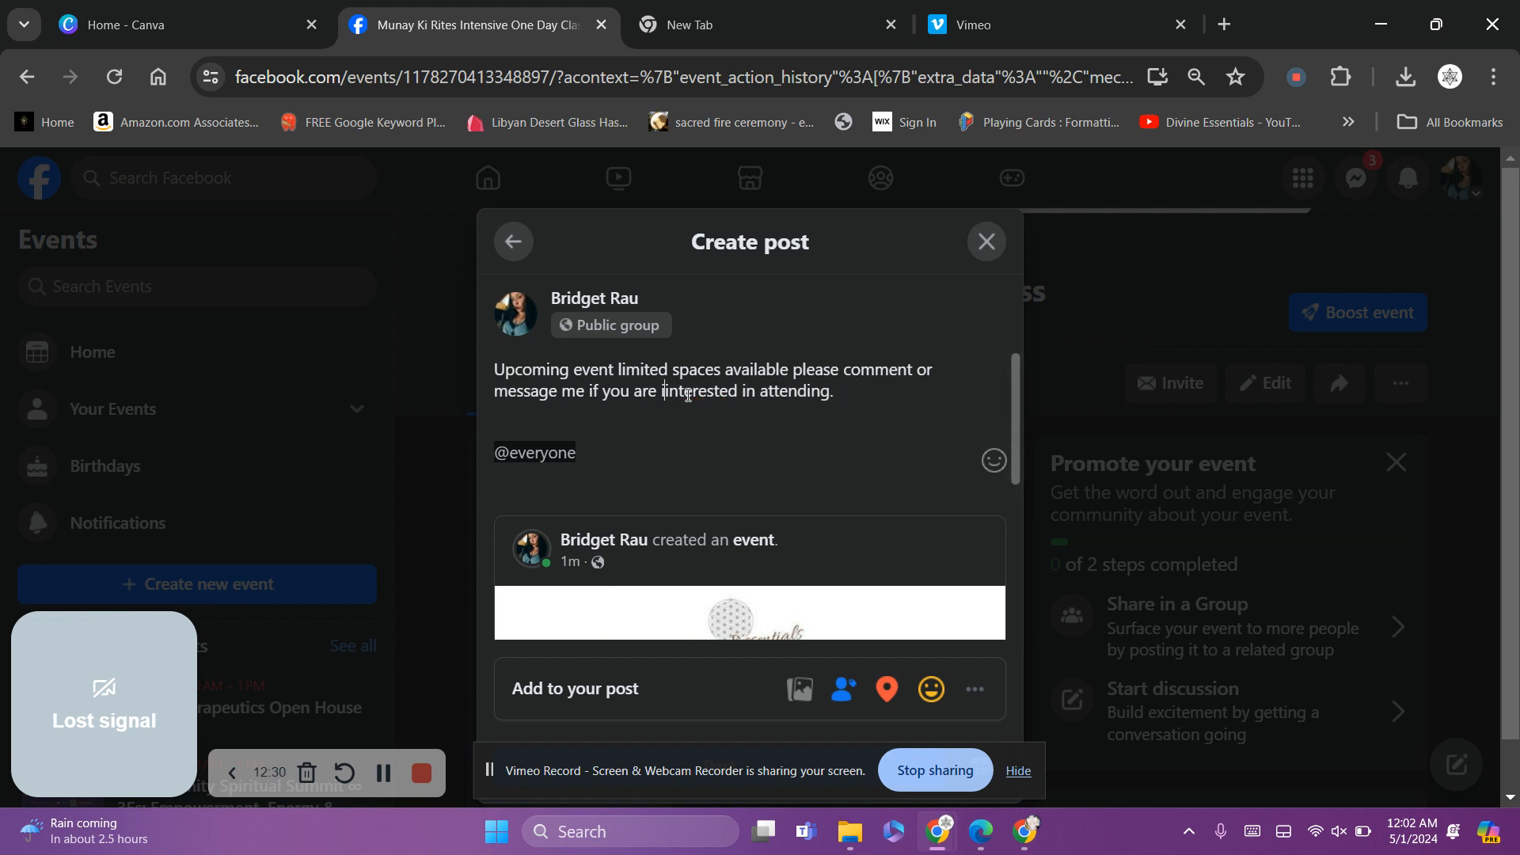
{"action": "key", "text": "BackSpace"}
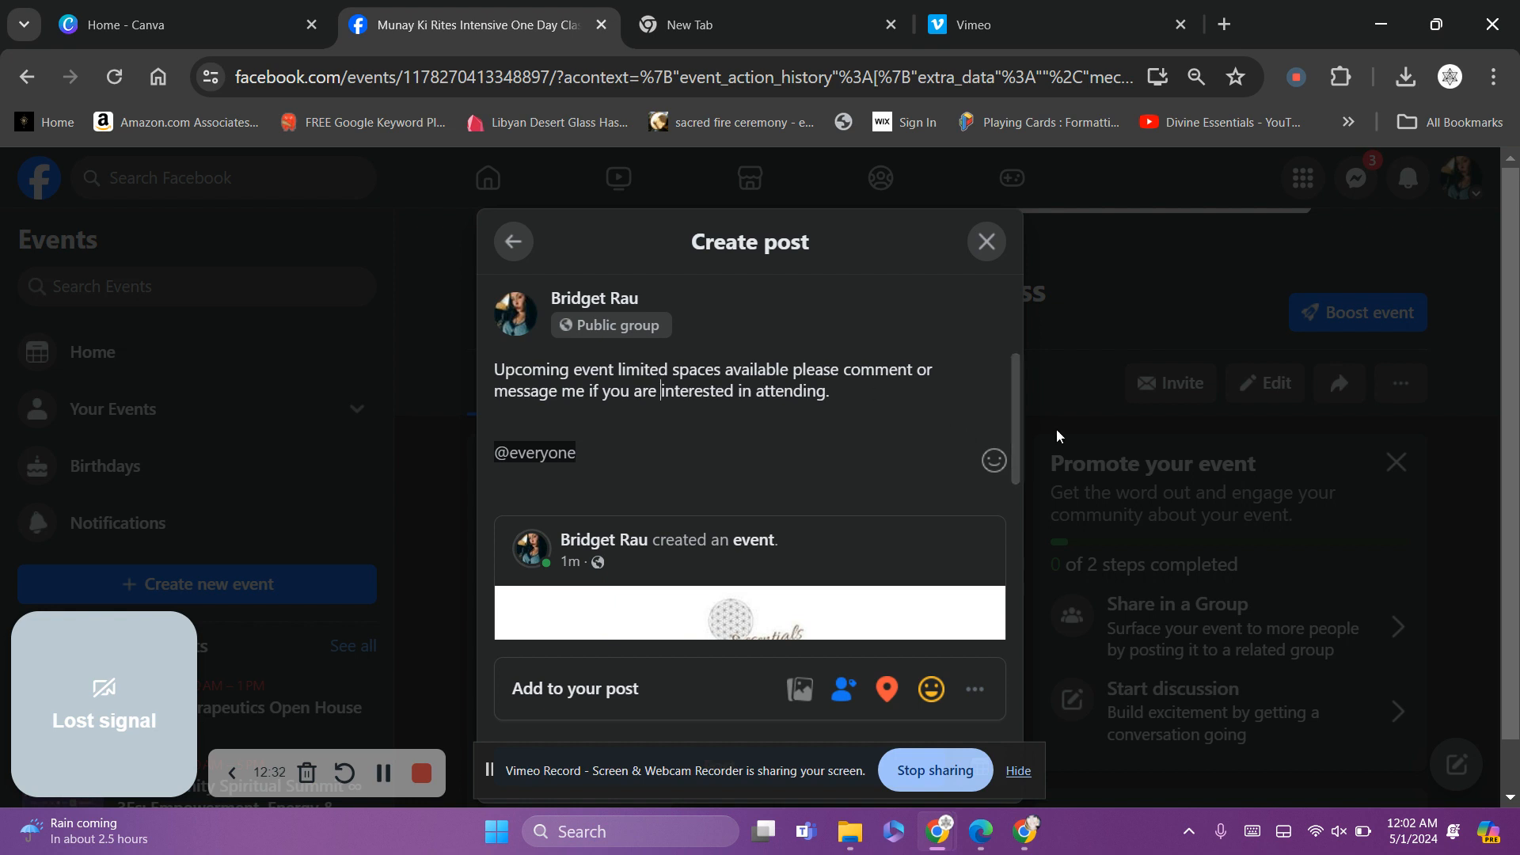
{"action": "left_click", "coordinate": [995, 476]}
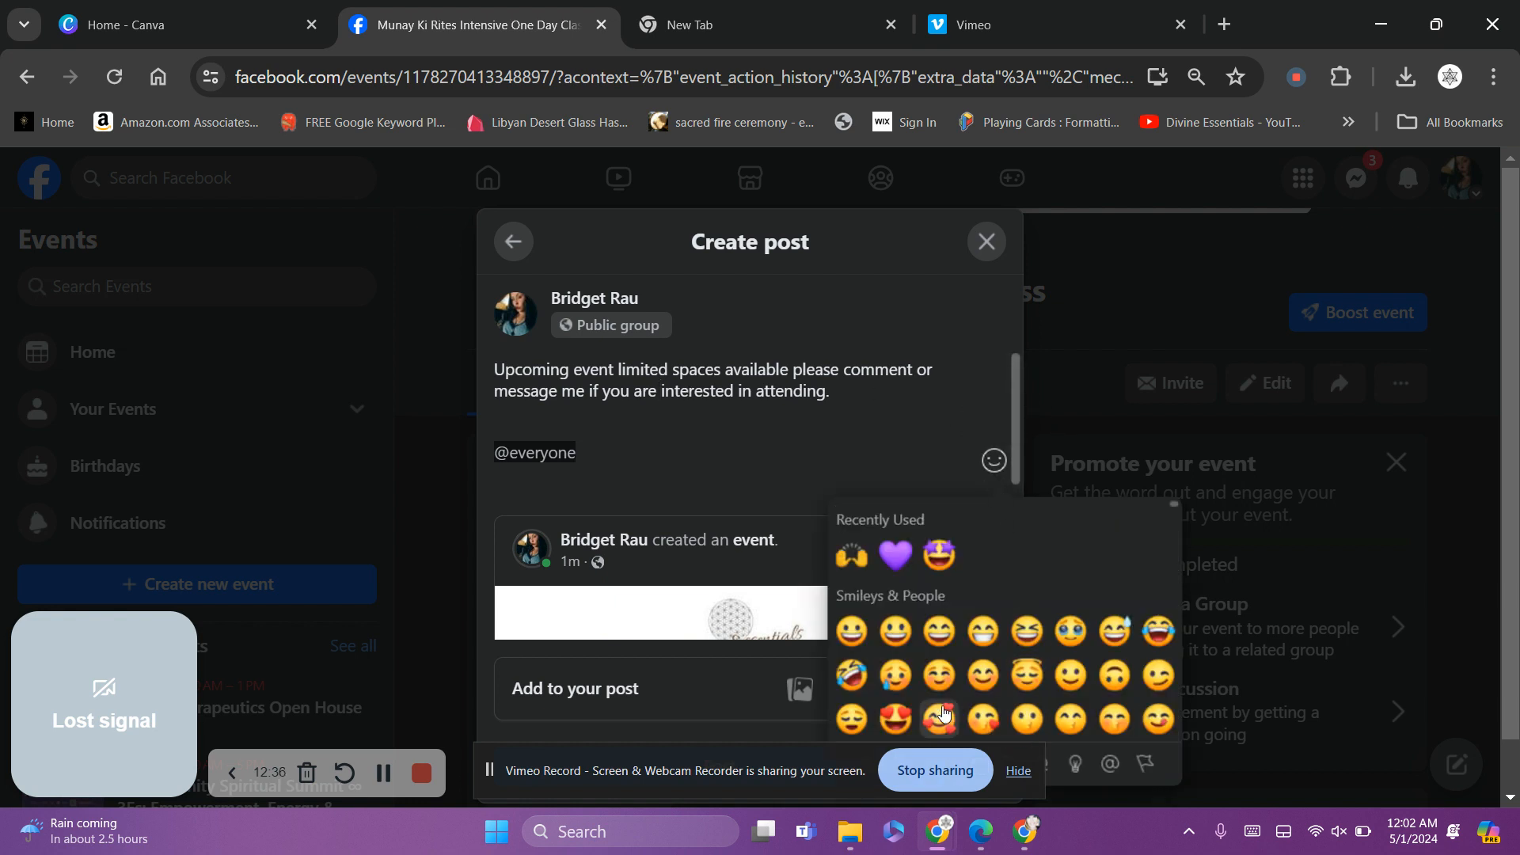
Remove the stray emoji so the caption reads 'interested' correctly
{"action": "left_click", "coordinate": [939, 716]}
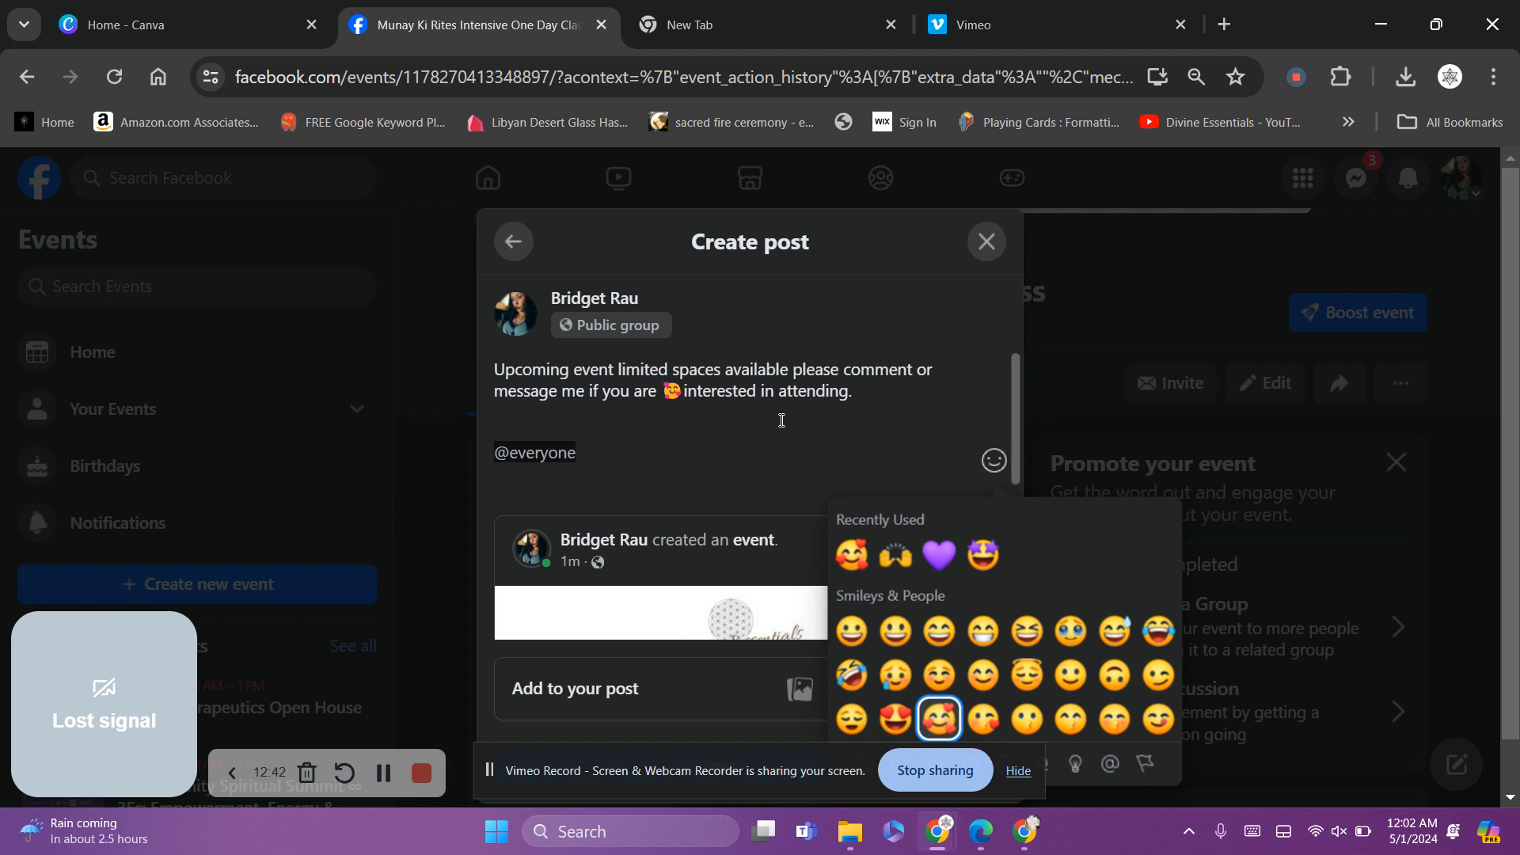
{"action": "left_click", "coordinate": [687, 394]}
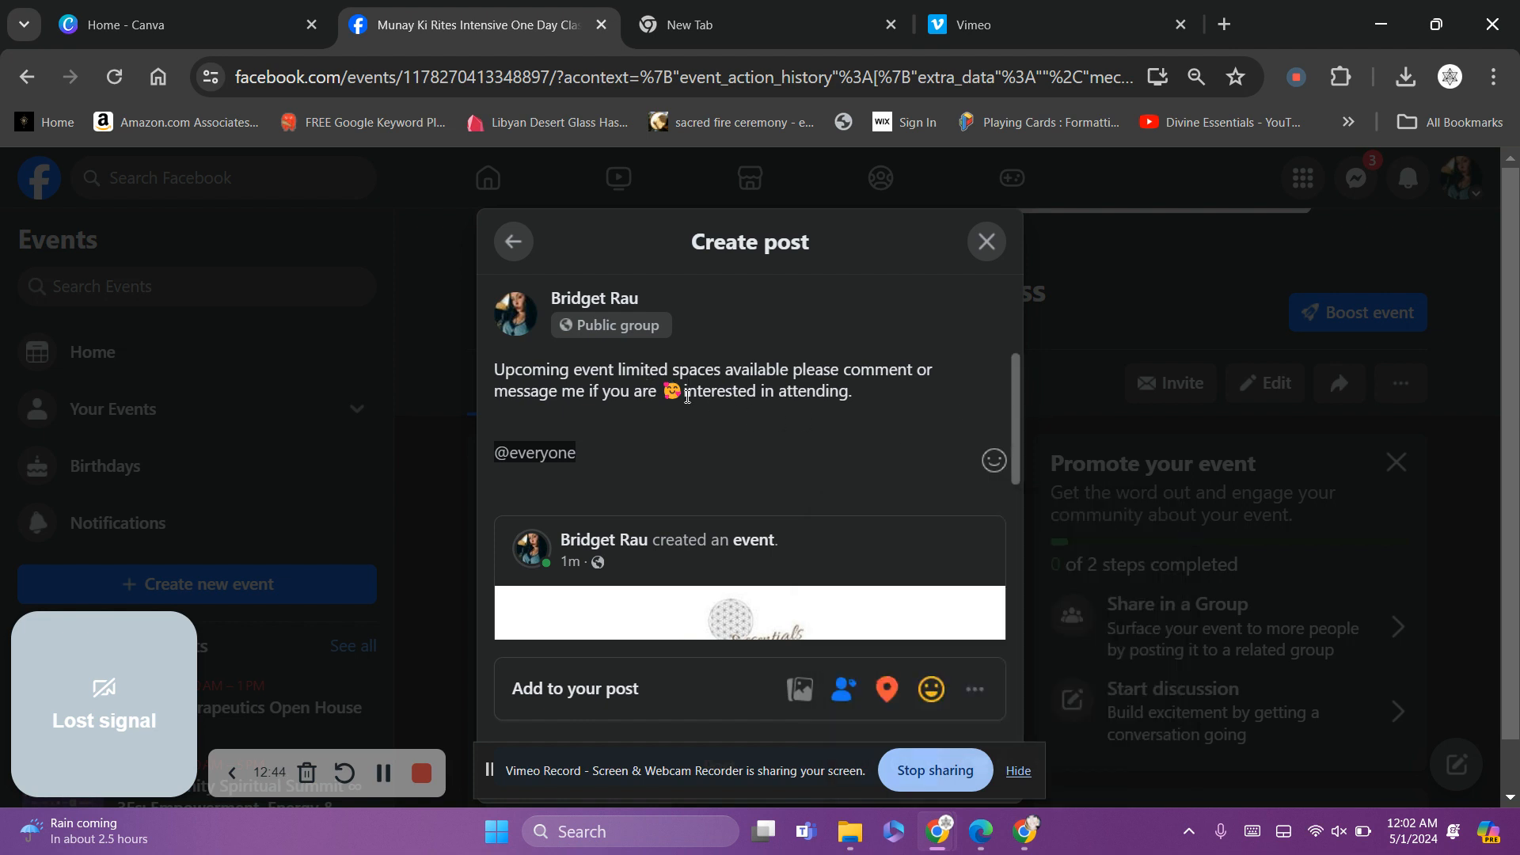
{"action": "key", "text": "BackSpace"}
{"action": "type", "text": "i"}
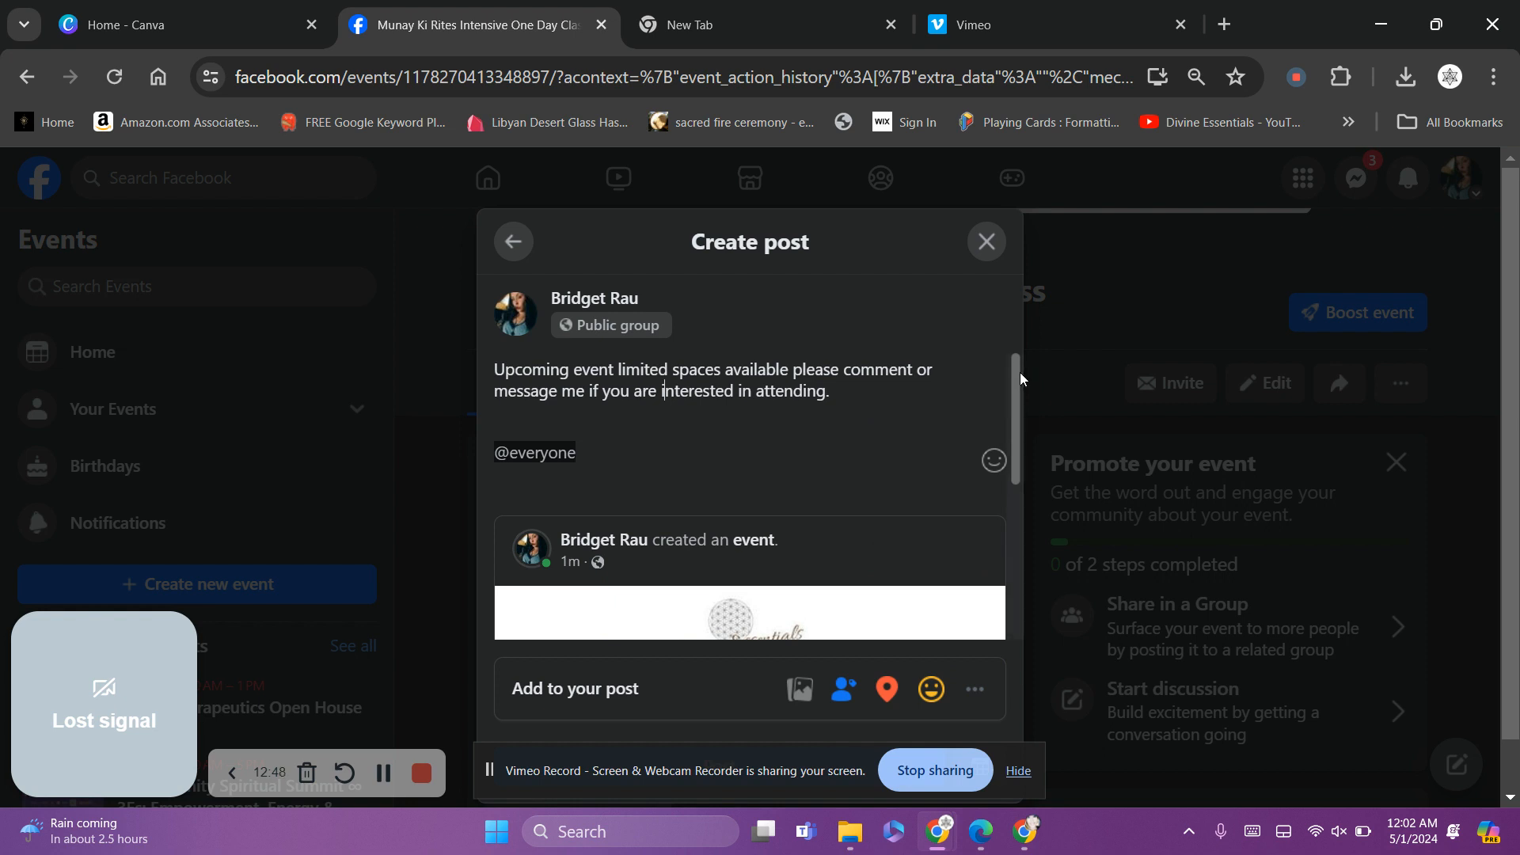
{"action": "left_click_drag", "start_coordinate": [1020, 372], "coordinate": [1019, 604]}
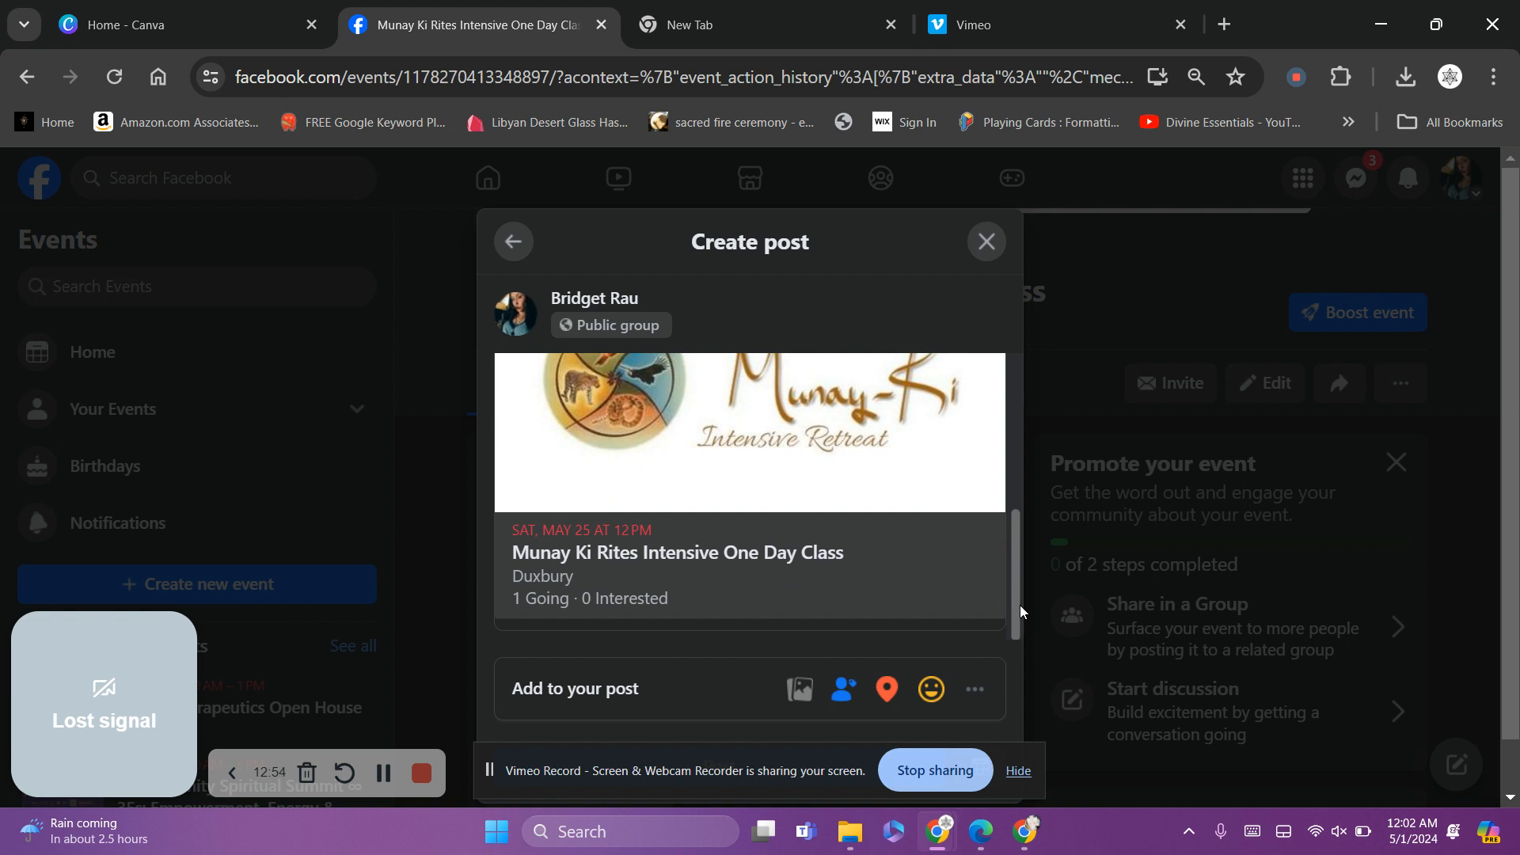
Check in at the business Page's location and publish the group post
{"action": "left_click", "coordinate": [890, 686]}
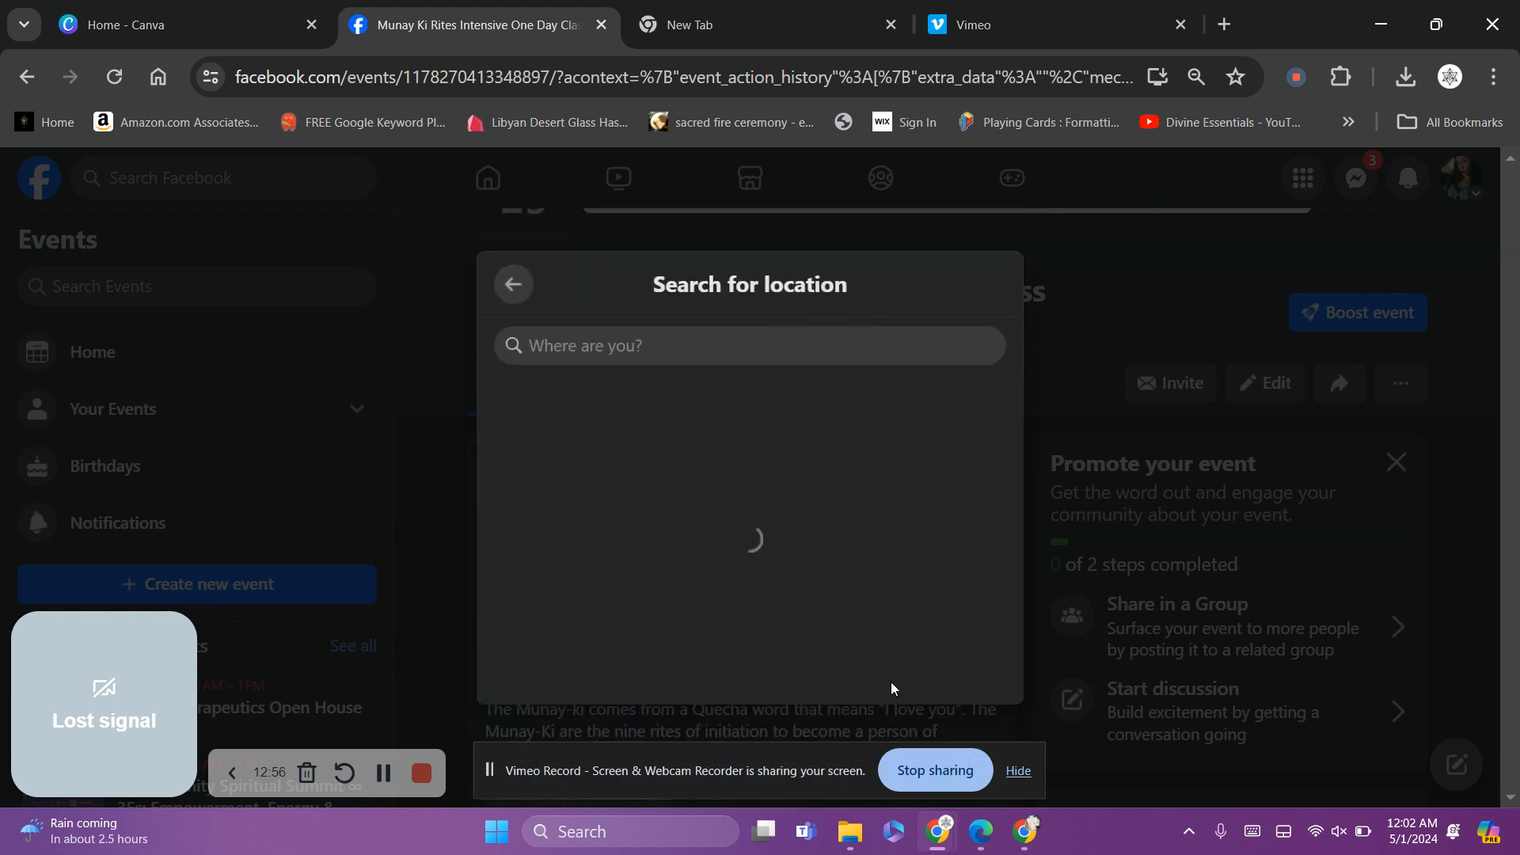
{"action": "left_click", "coordinate": [671, 426]}
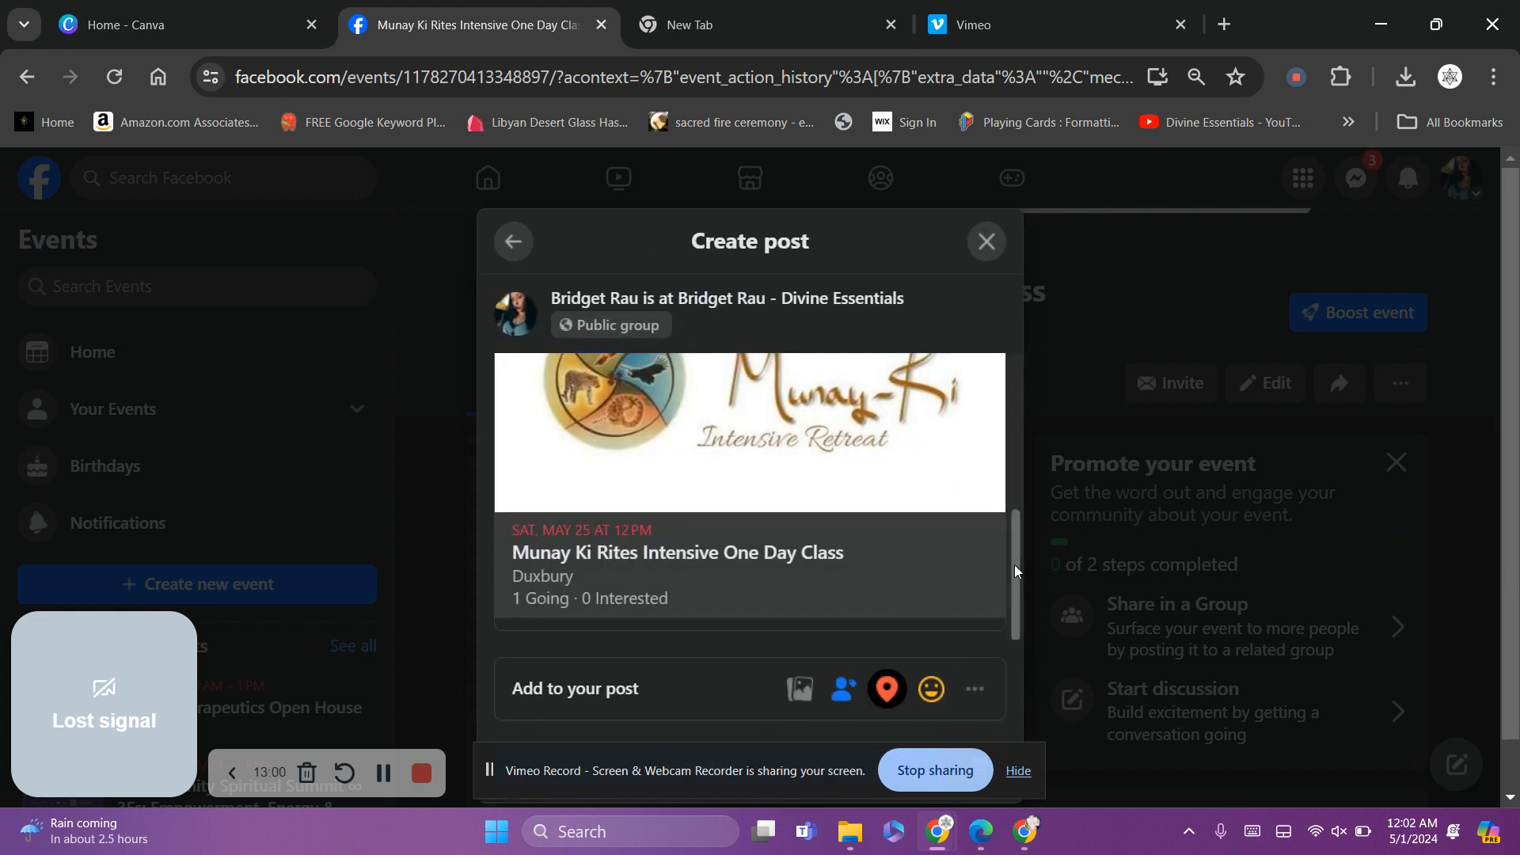
{"action": "scroll", "coordinate": [1012, 486], "scroll_direction": "up", "scroll_amount": 3}
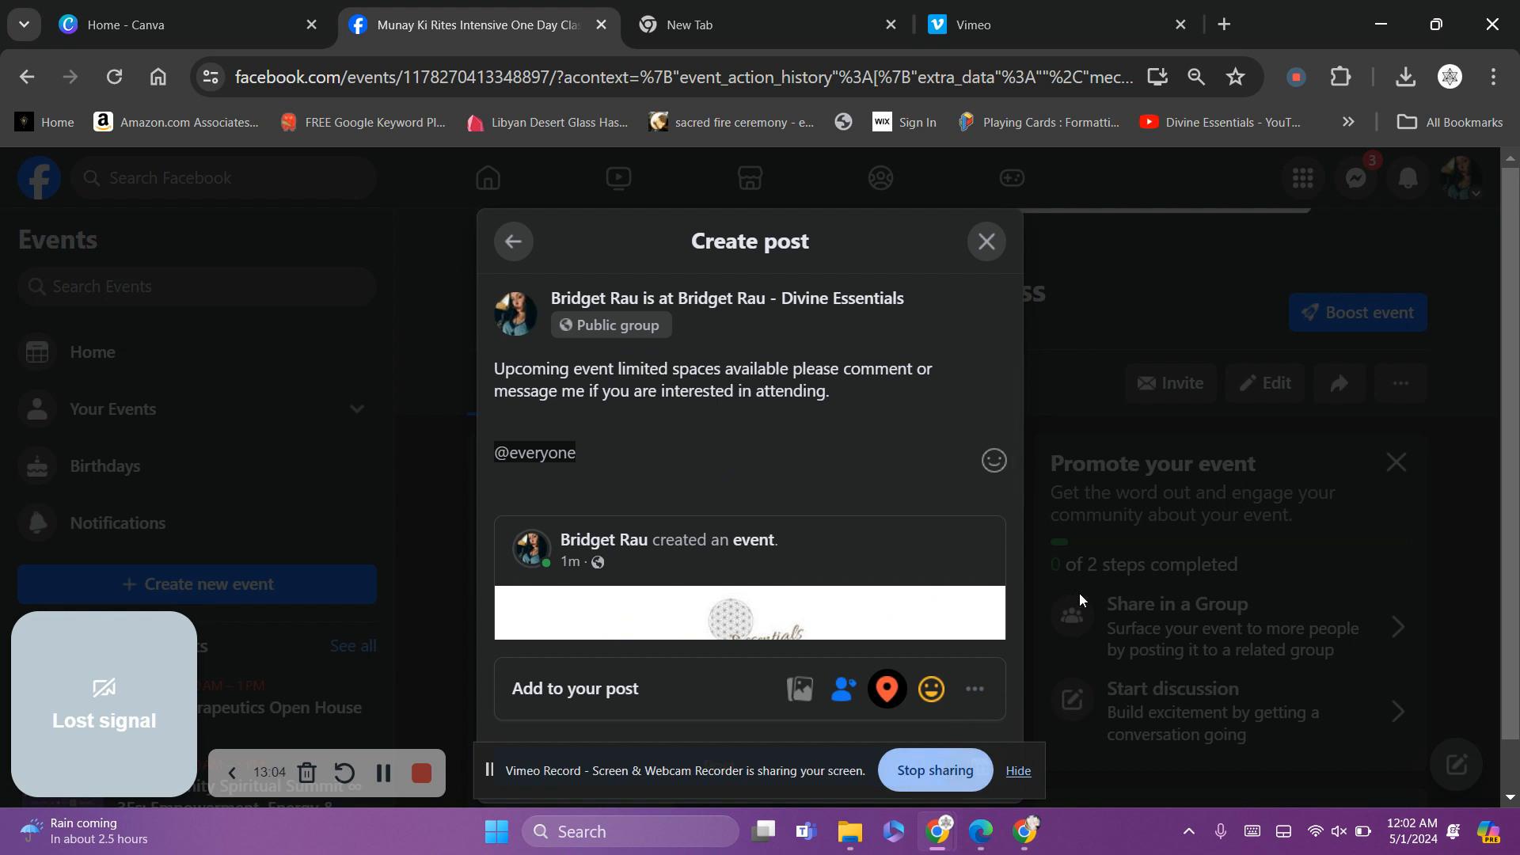
{"action": "scroll", "coordinate": [1514, 346], "scroll_direction": "down", "scroll_amount": 1}
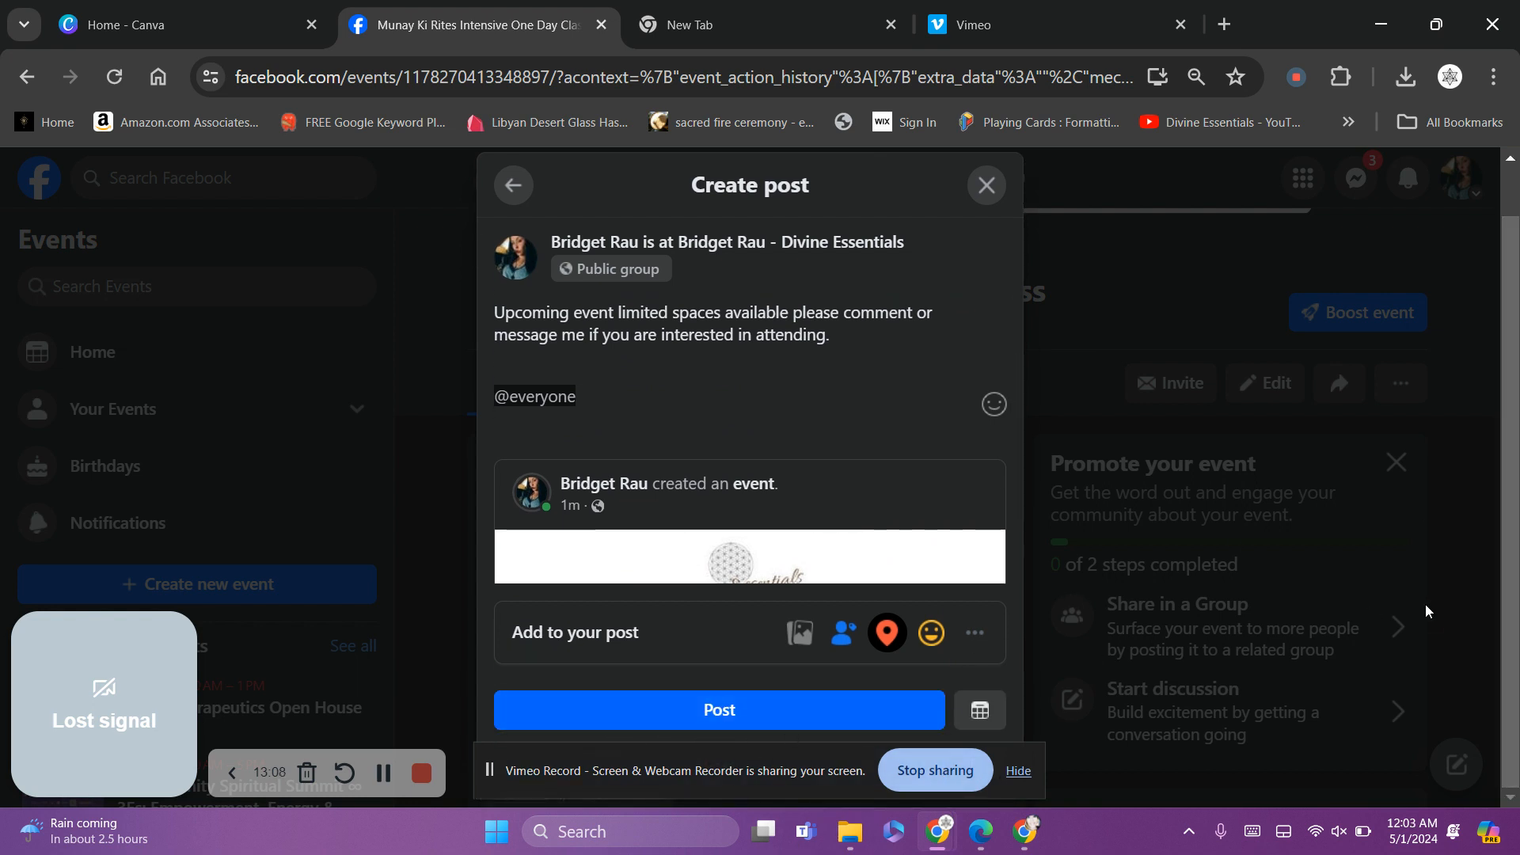
{"action": "left_click", "coordinate": [831, 725]}
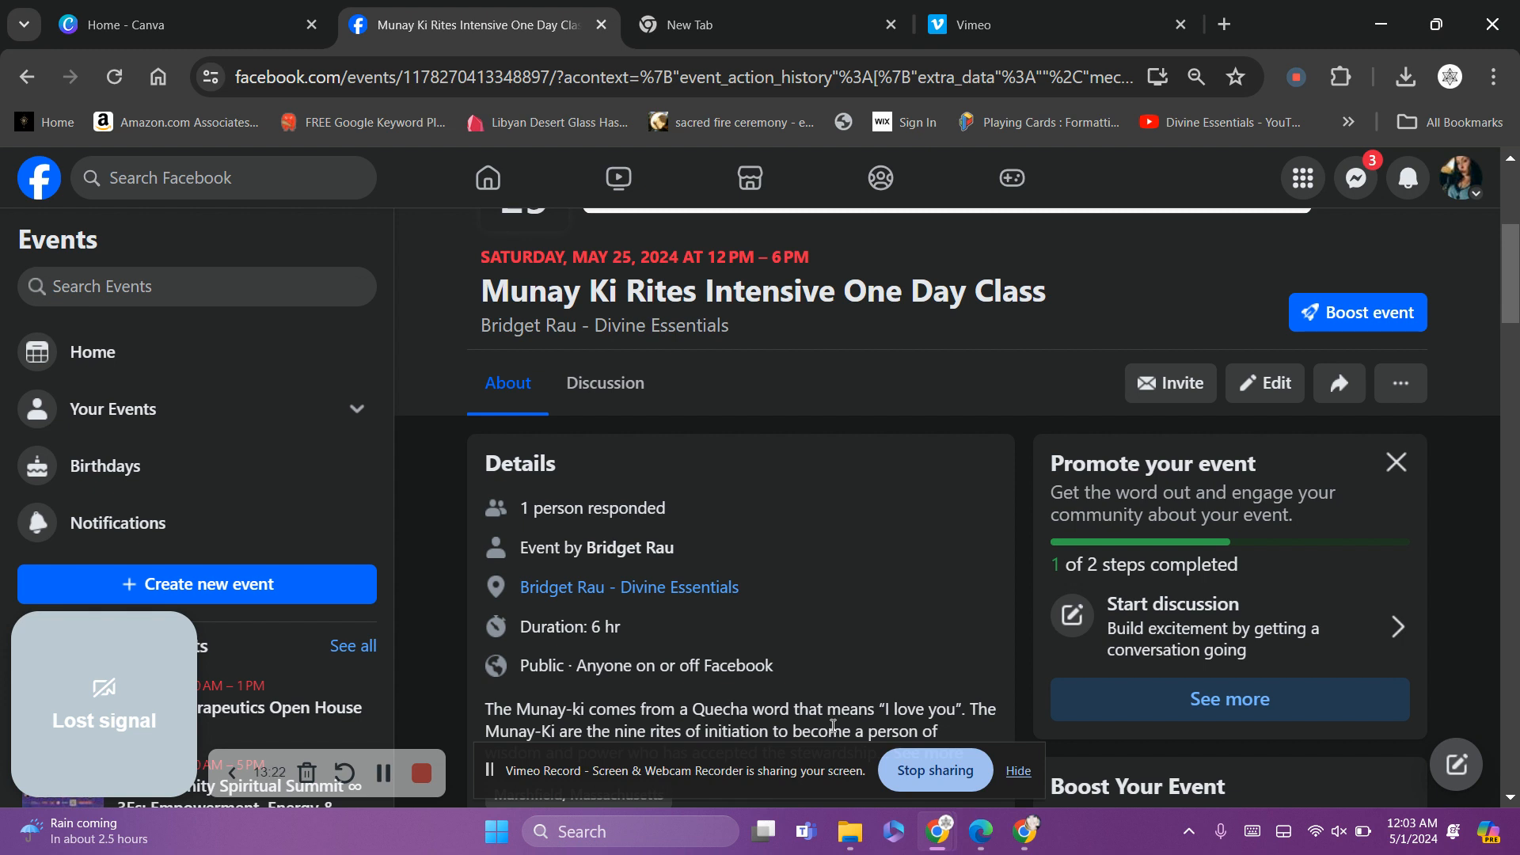
Once posting finishes, scroll the Munay Ki Rites event page back up to its cover image
{"action": "left_click_drag", "start_coordinate": [1514, 250], "coordinate": [1514, 182]}
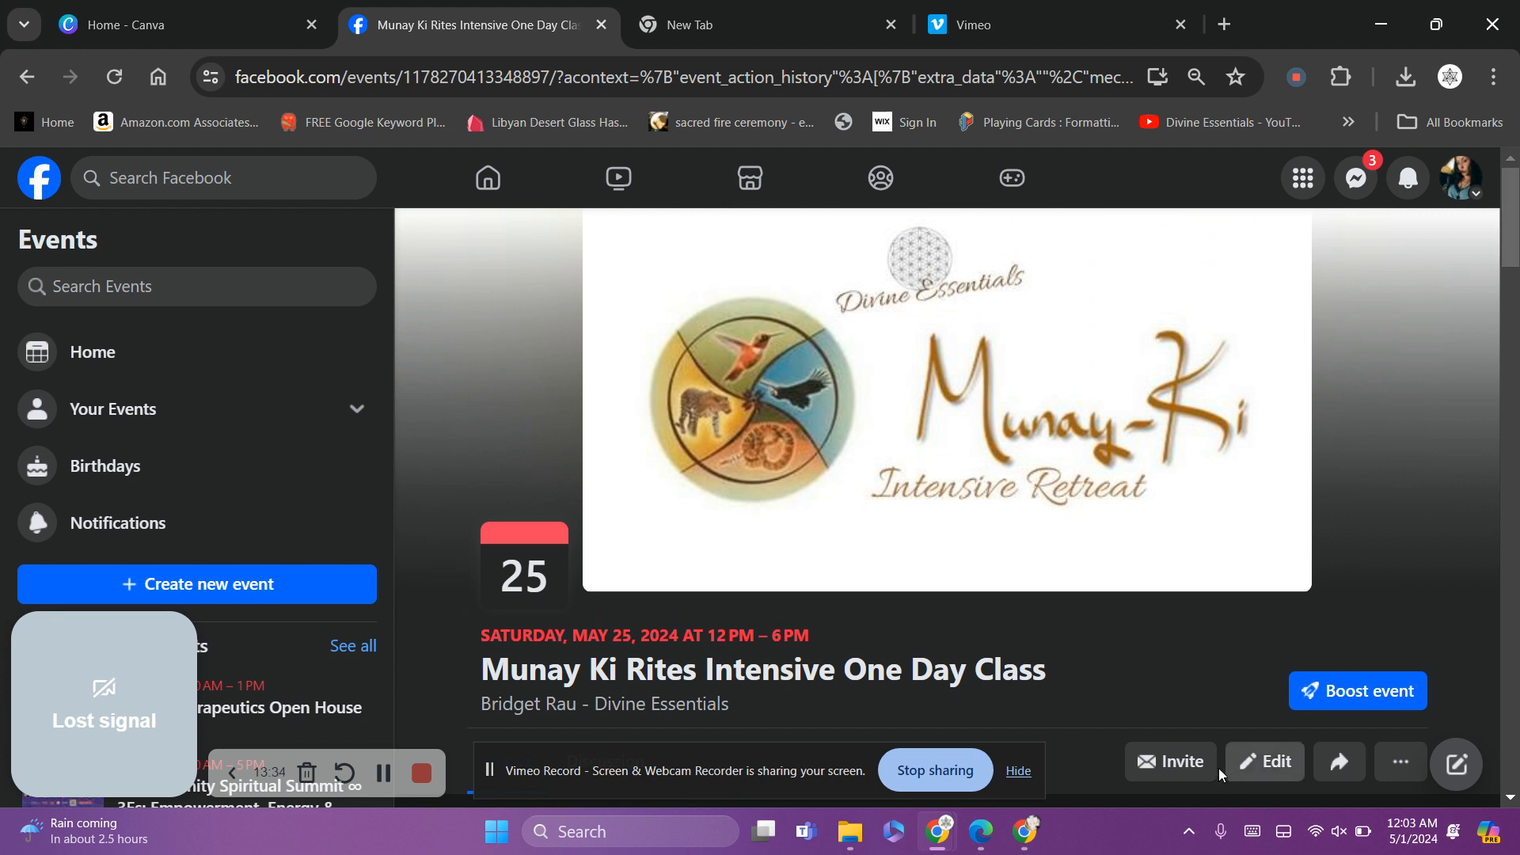
{"action": "left_click", "coordinate": [1200, 760]}
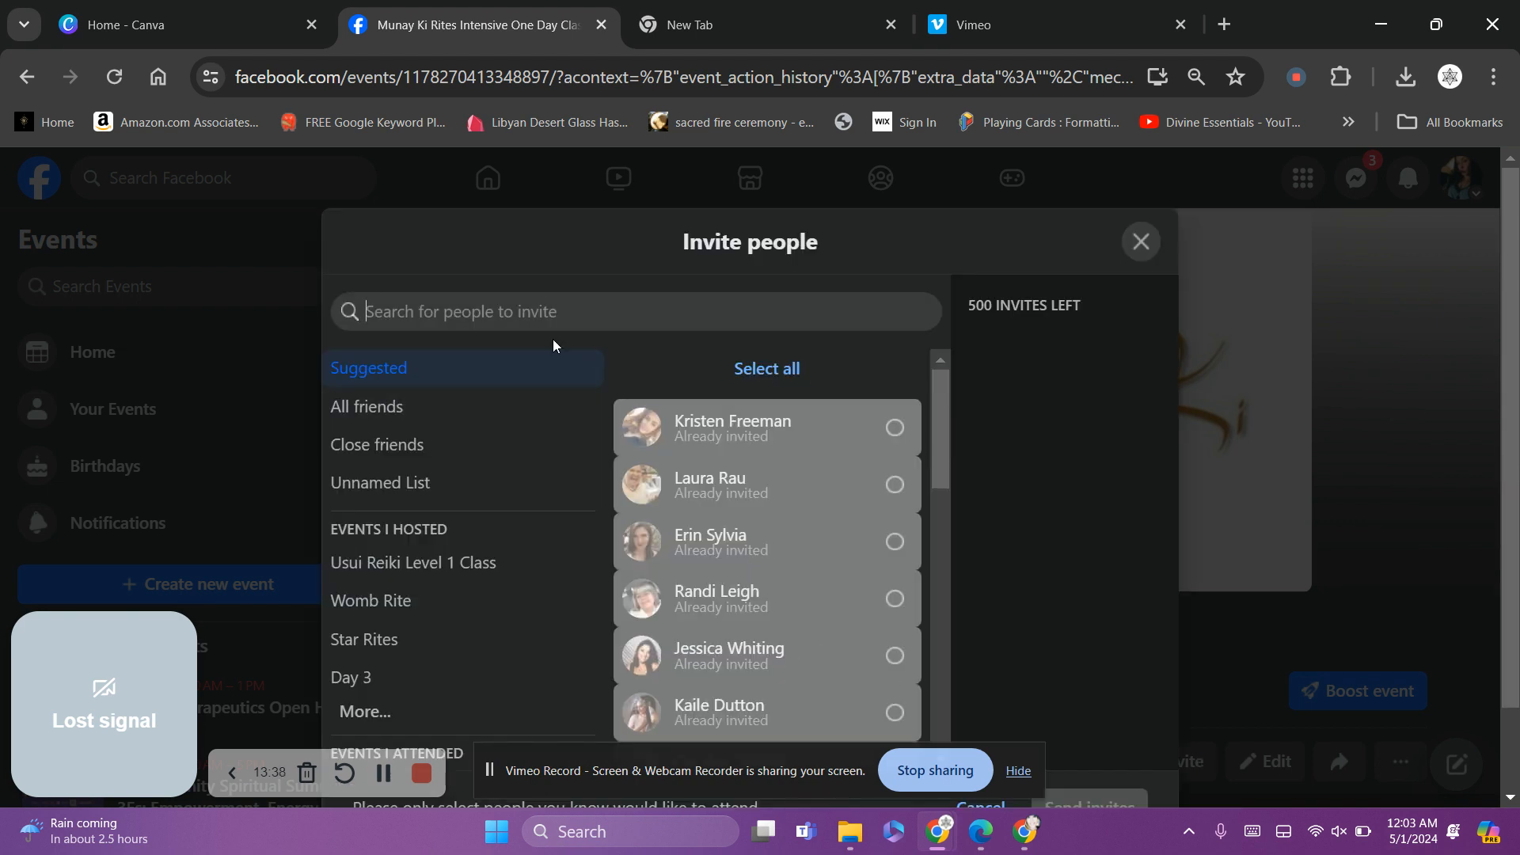
{"action": "type", "text": "chr"}
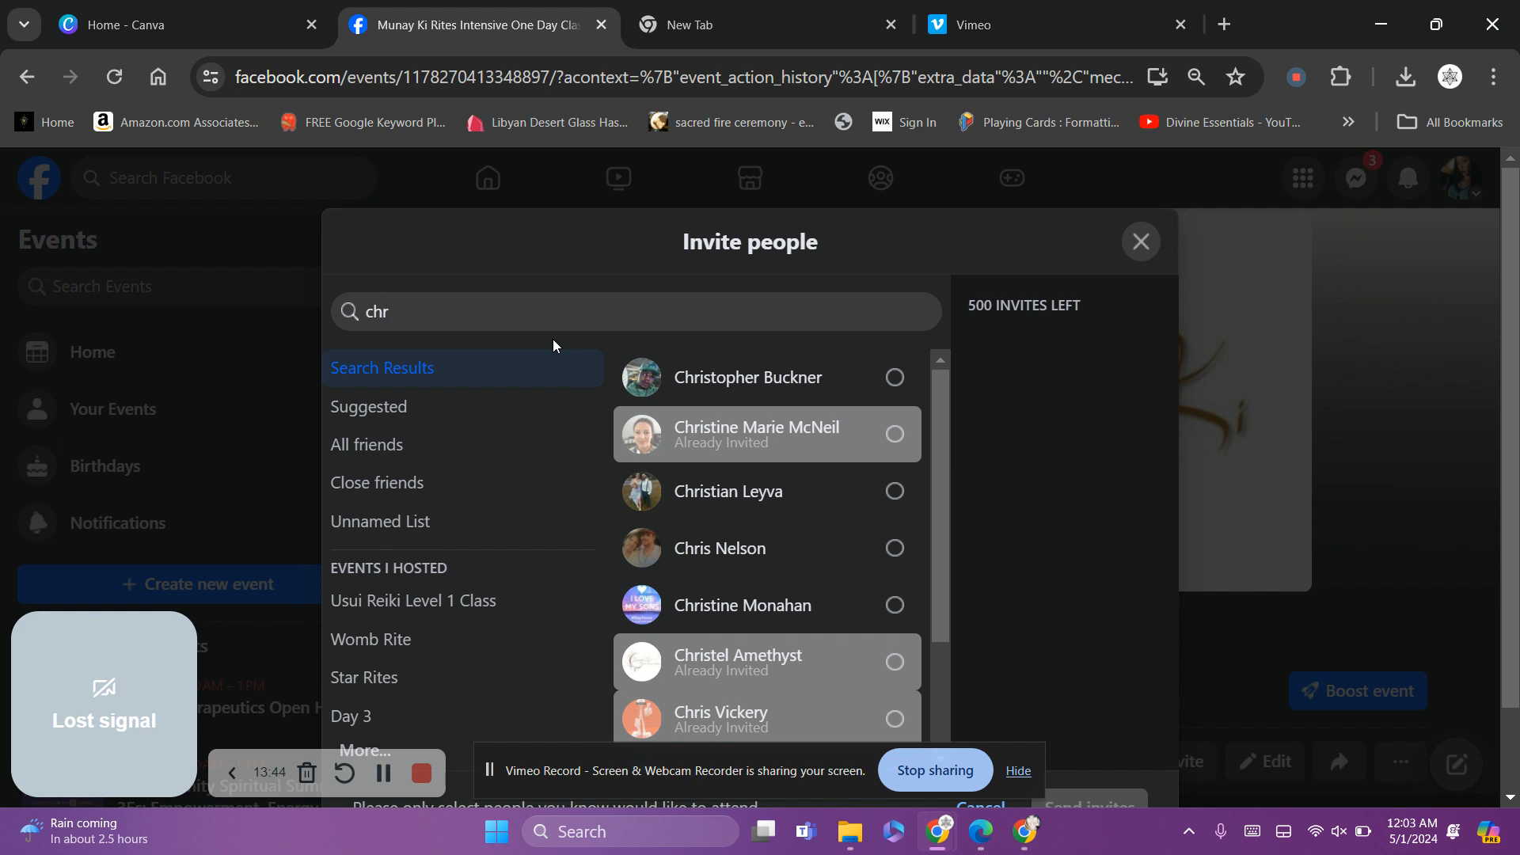
{"action": "key", "text": "BackSpace"}
{"action": "key", "text": "BackSpace"}
{"action": "key", "text": "BackSpace"}
{"action": "type", "text": "pat"}
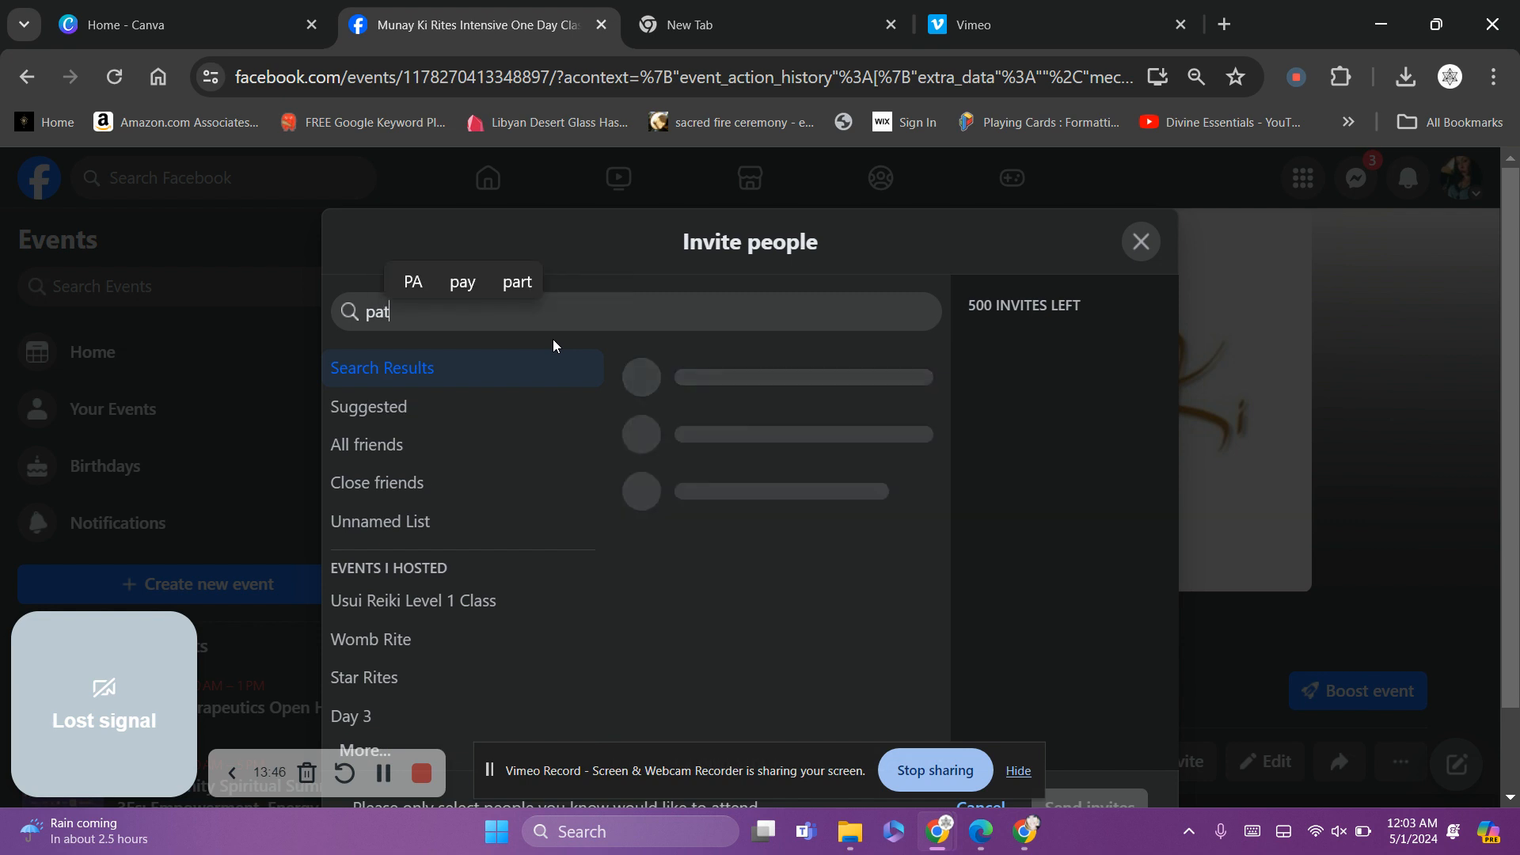
{"action": "type", "text": "ty"}
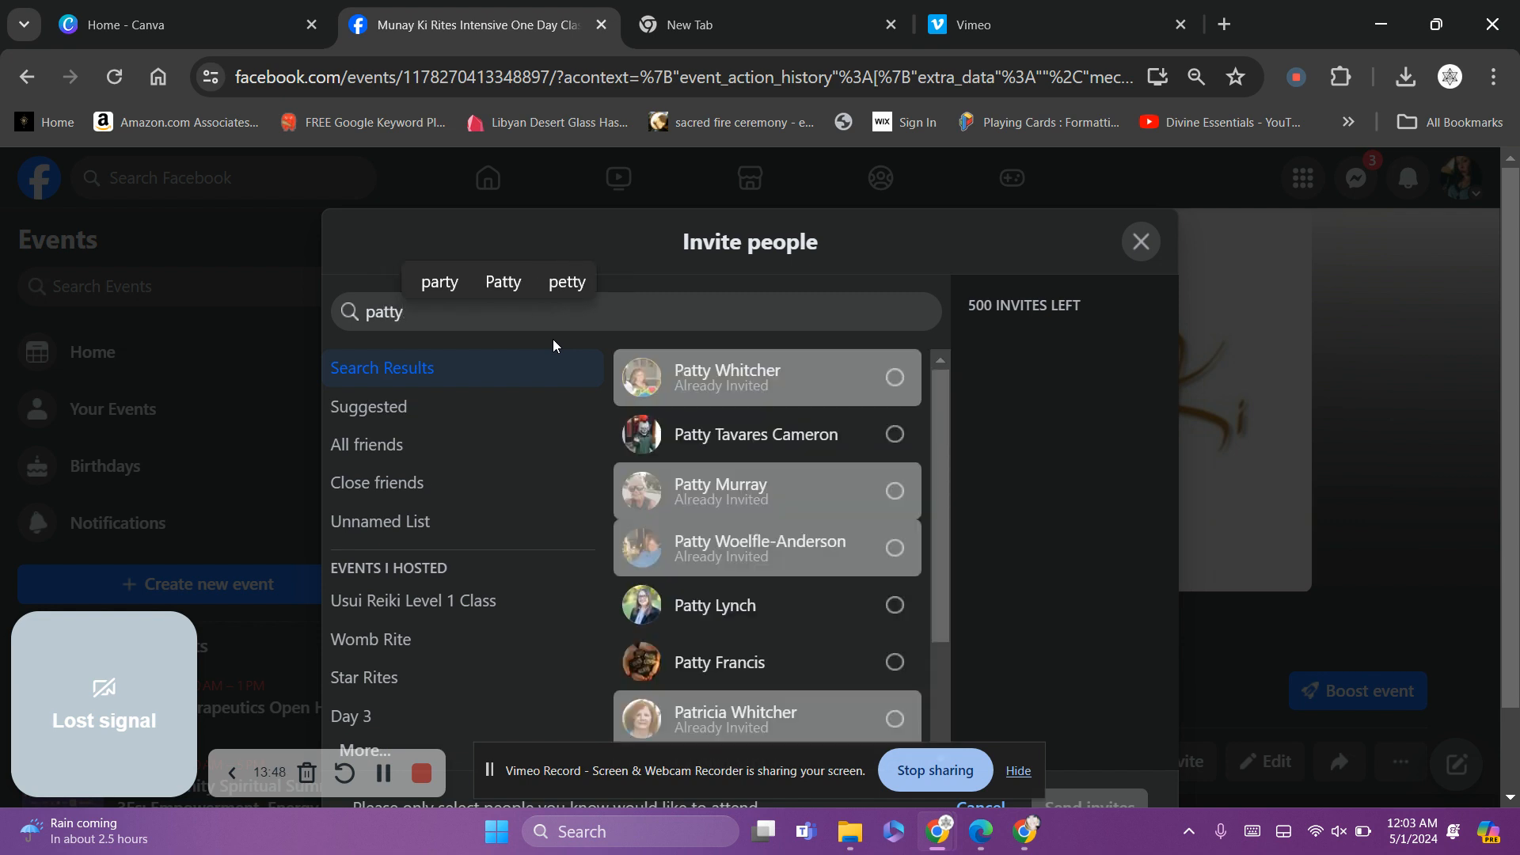
{"action": "key", "text": "BackSpace"}
{"action": "key", "text": "BackSpace"}
{"action": "key", "text": "BackSpace"}
{"action": "key", "text": "BackSpace"}
{"action": "key", "text": "BackSpace"}
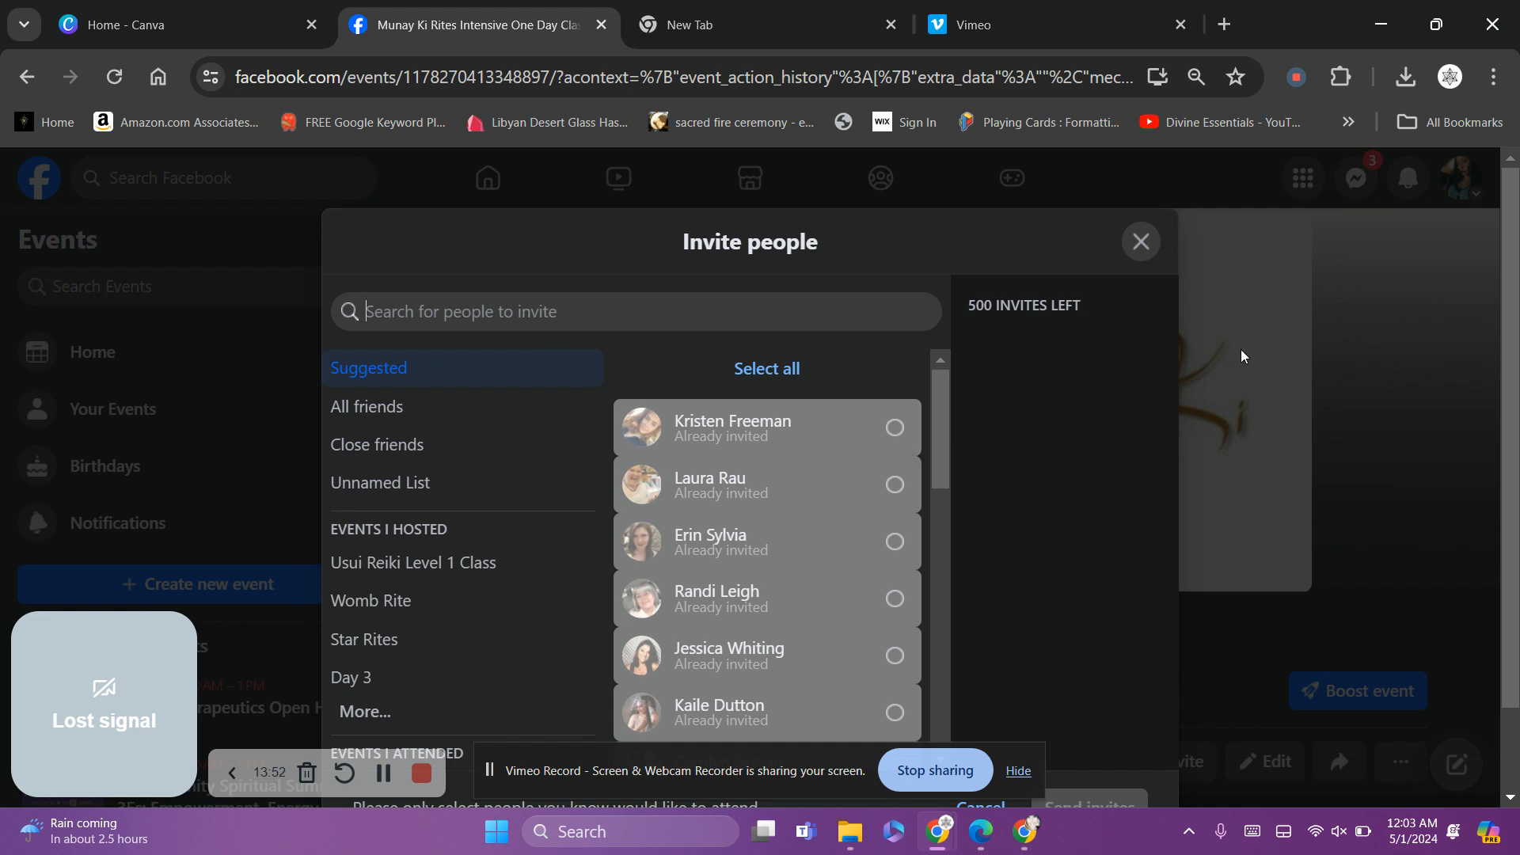
{"action": "left_click", "coordinate": [1145, 246]}
Share the event to the Divine Essentials Page, switching to act as that Page with Public audience
{"action": "scroll", "coordinate": [1429, 353], "scroll_direction": "down", "scroll_amount": 3}
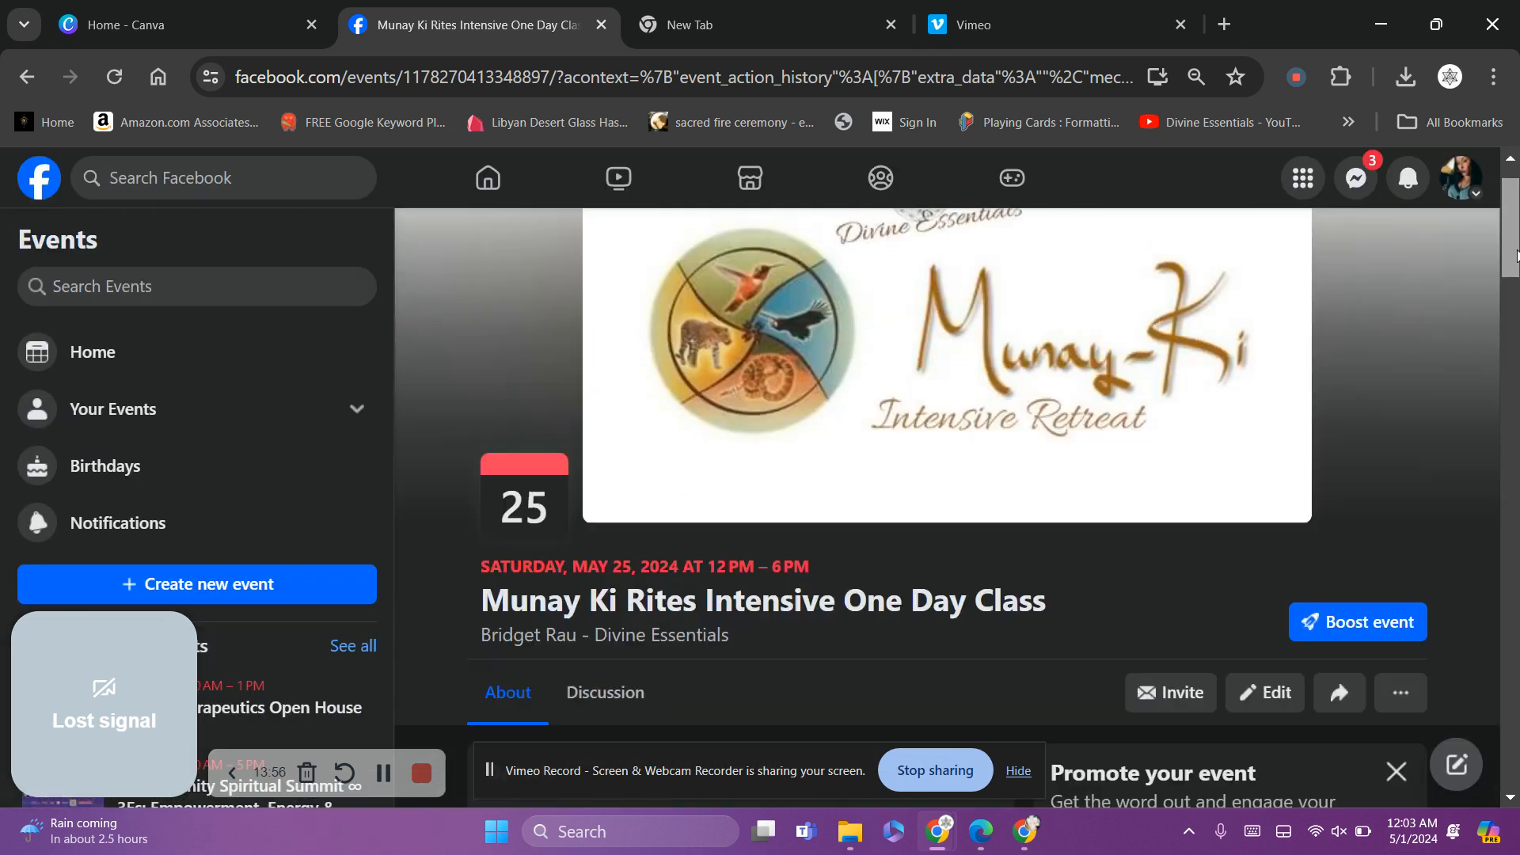
{"action": "left_click", "coordinate": [1346, 518]}
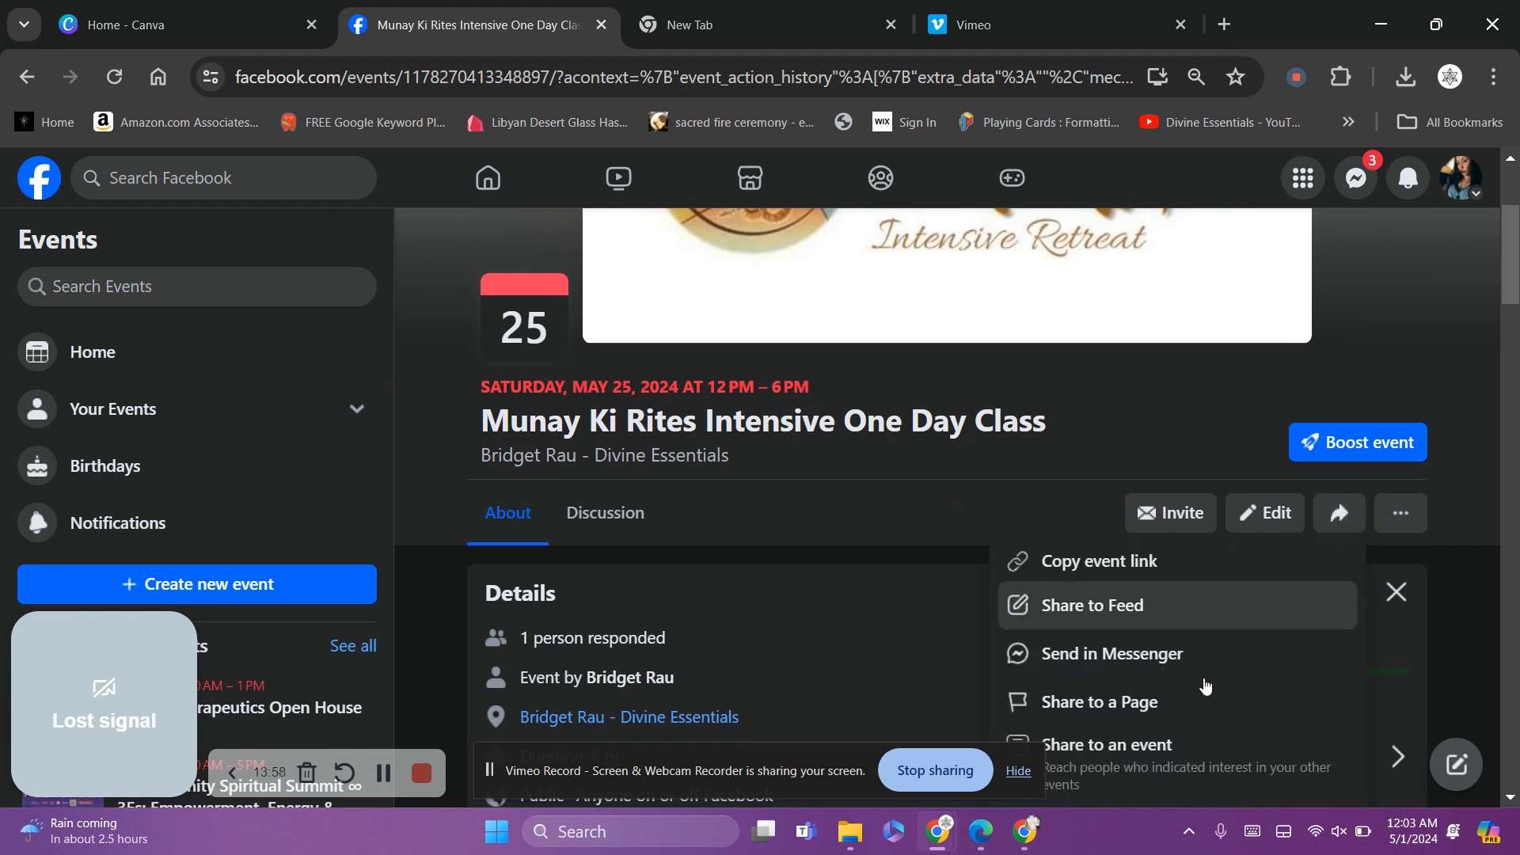
{"action": "left_click", "coordinate": [1109, 712]}
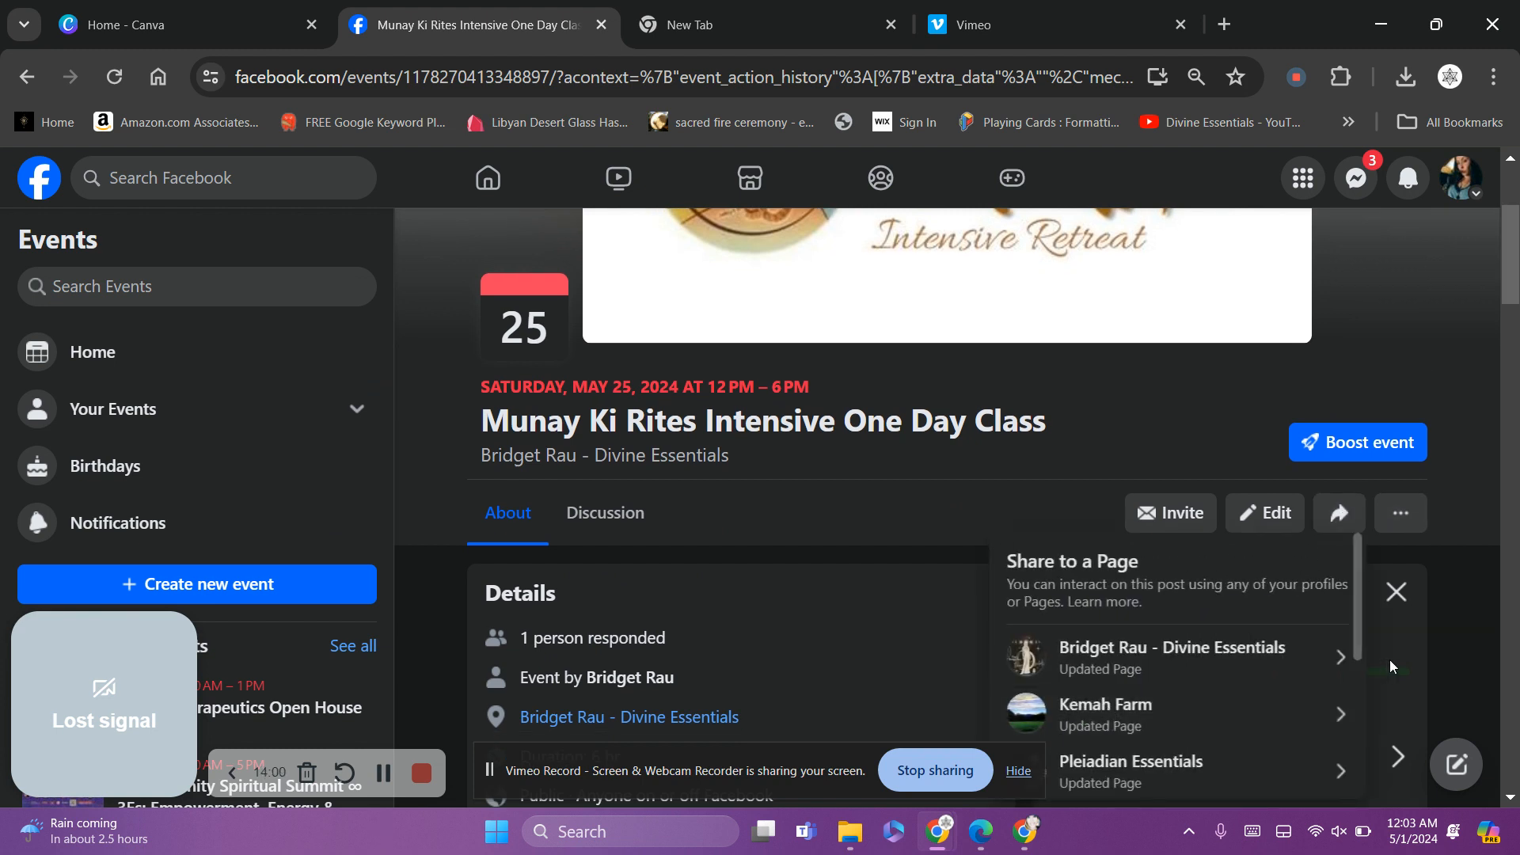
{"action": "left_click_drag", "start_coordinate": [1518, 283], "coordinate": [1517, 309]}
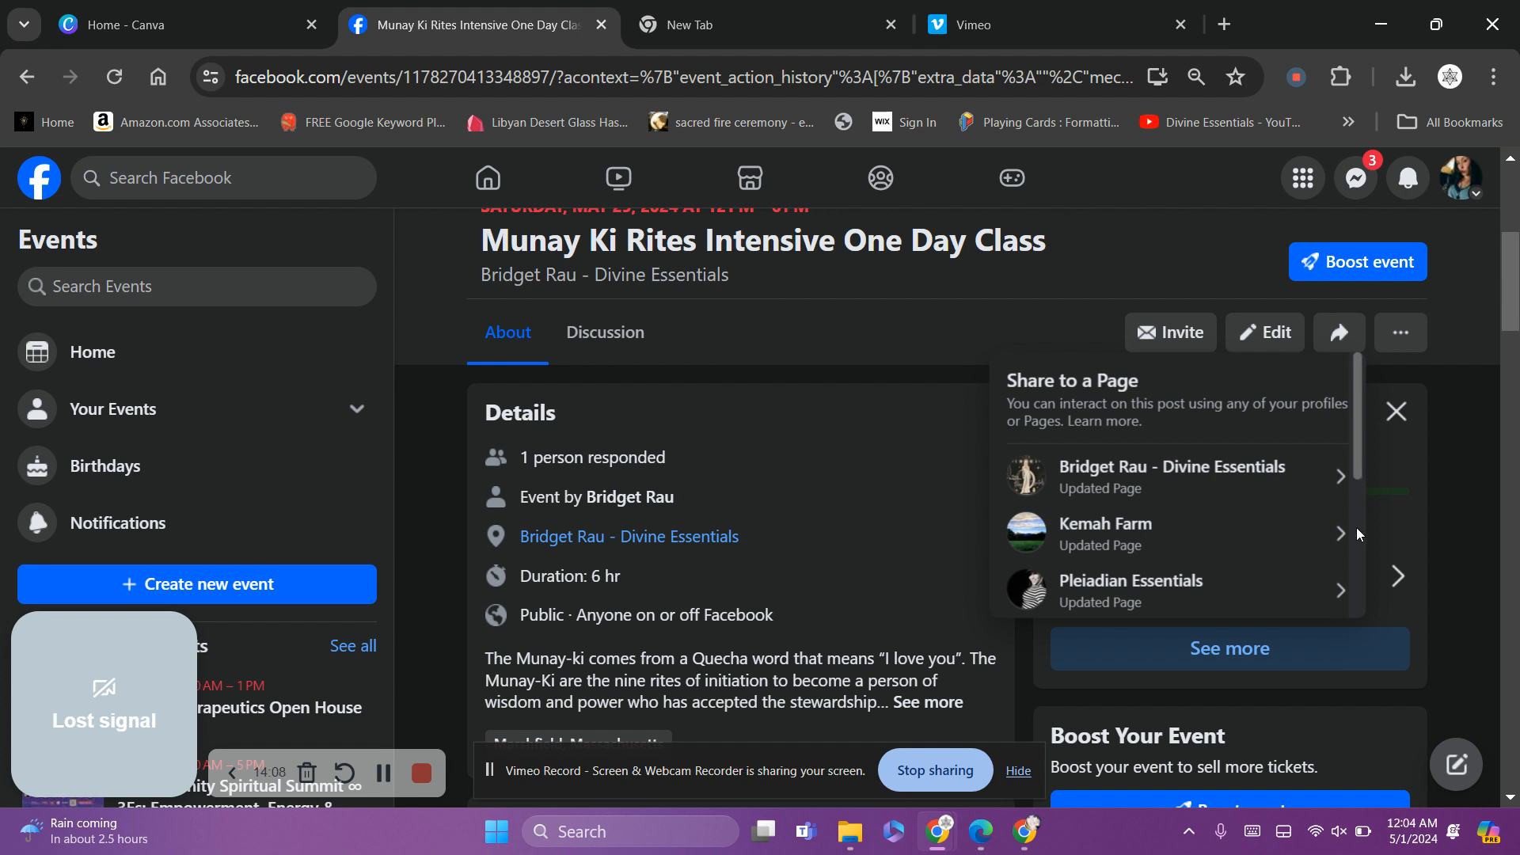
{"action": "left_click", "coordinate": [1137, 488]}
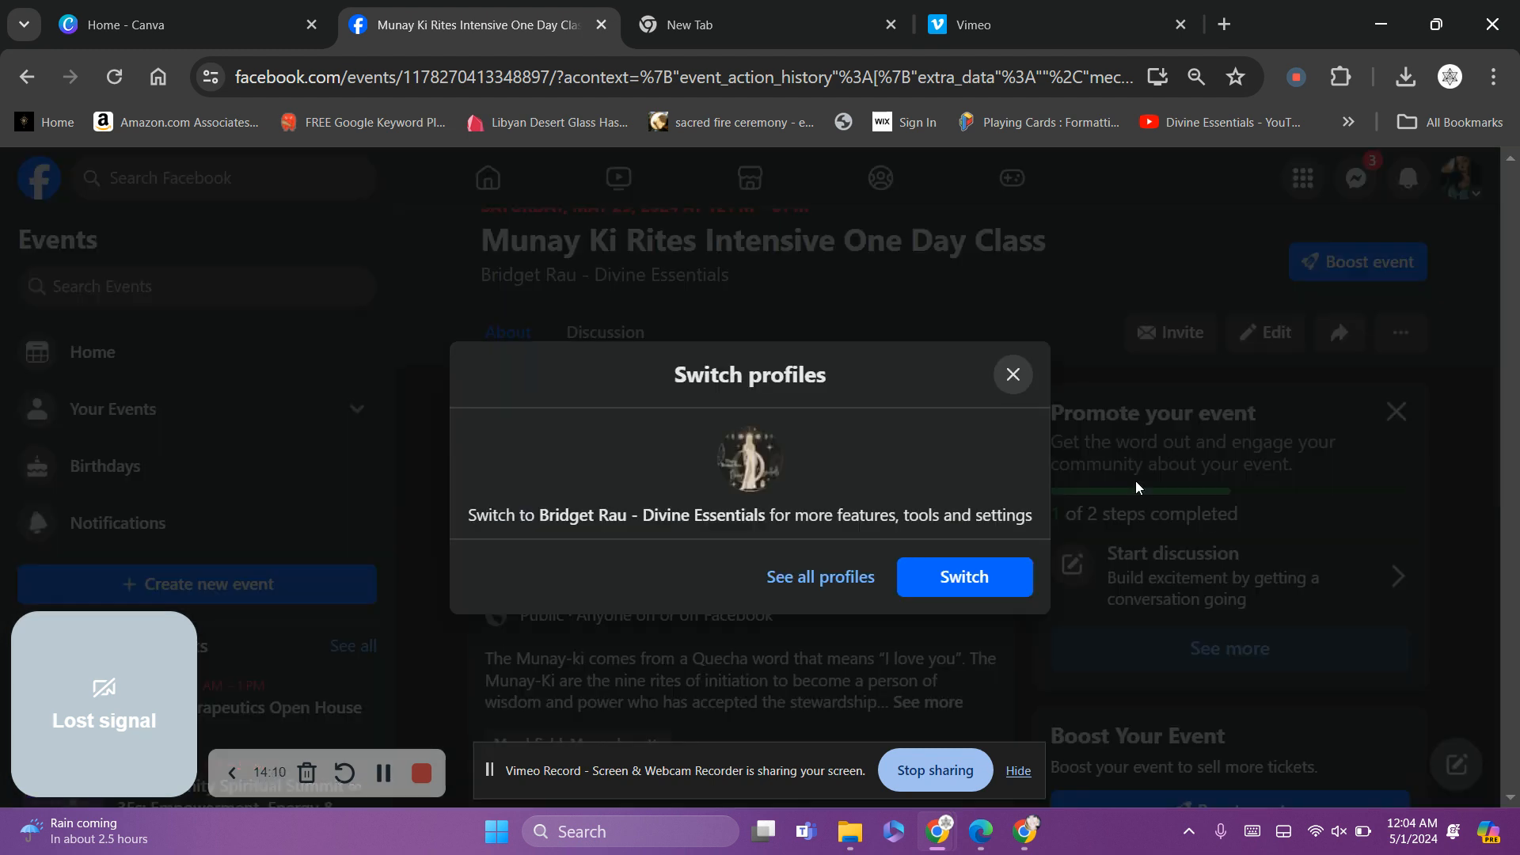
{"action": "left_click", "coordinate": [941, 578]}
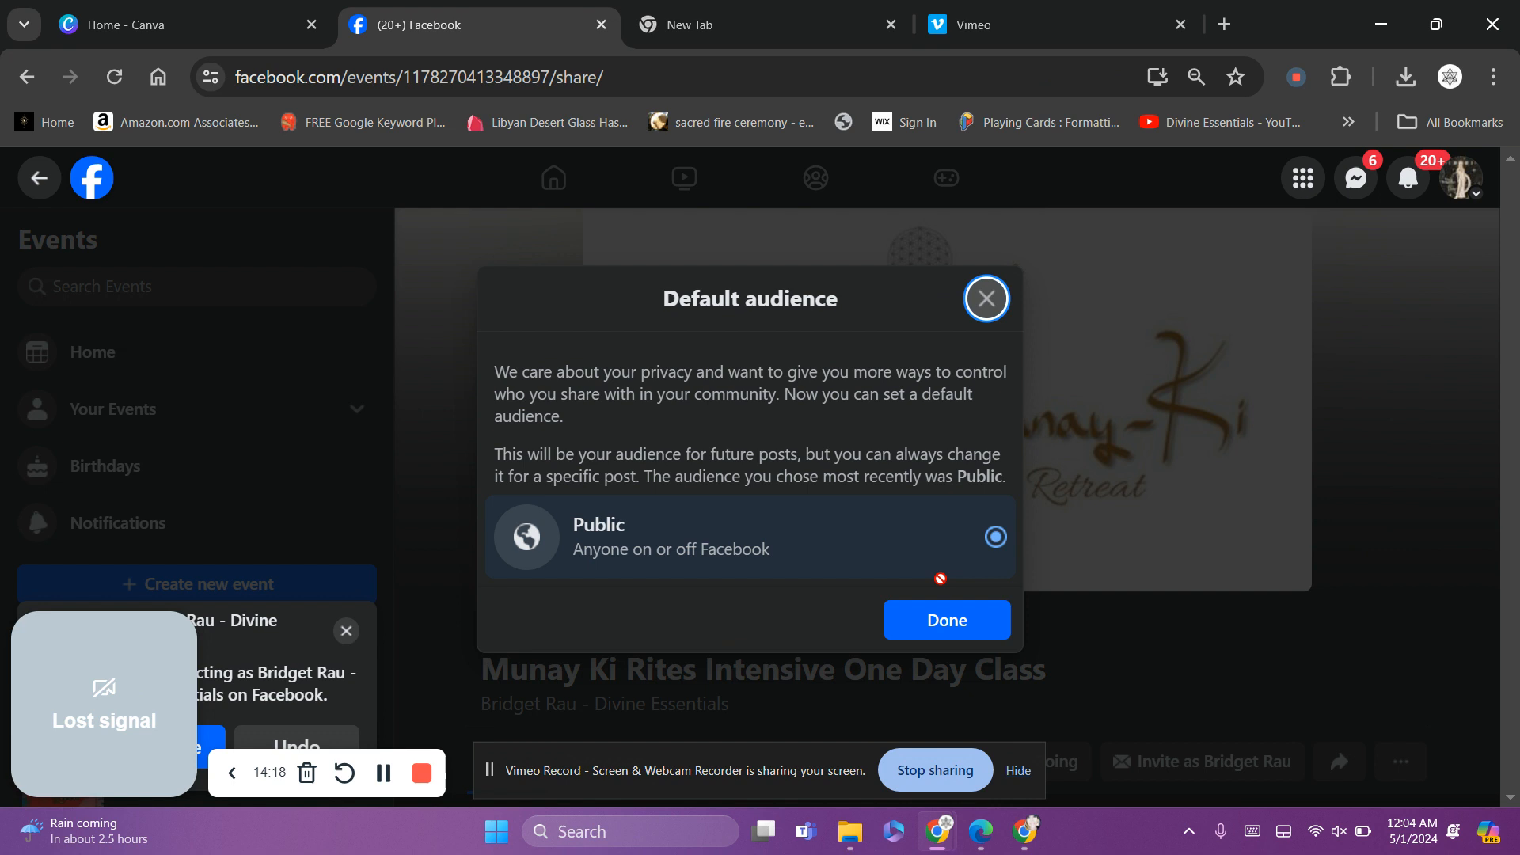
{"action": "left_click", "coordinate": [969, 622]}
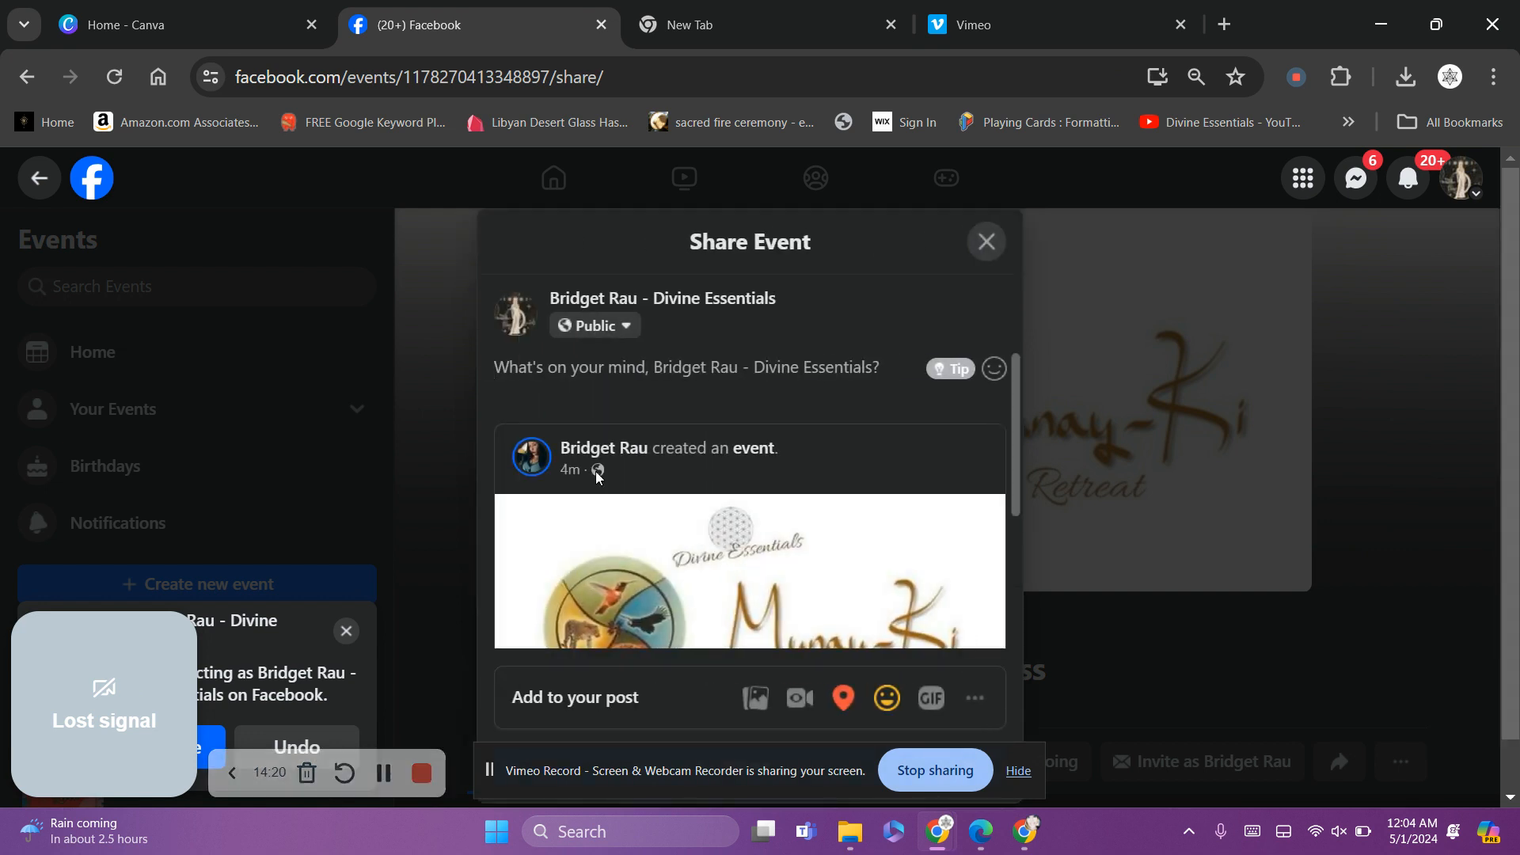
Caption the share about the in-person class limited to 4 people and tag it feeling loved
{"action": "type", "text": "Up"}
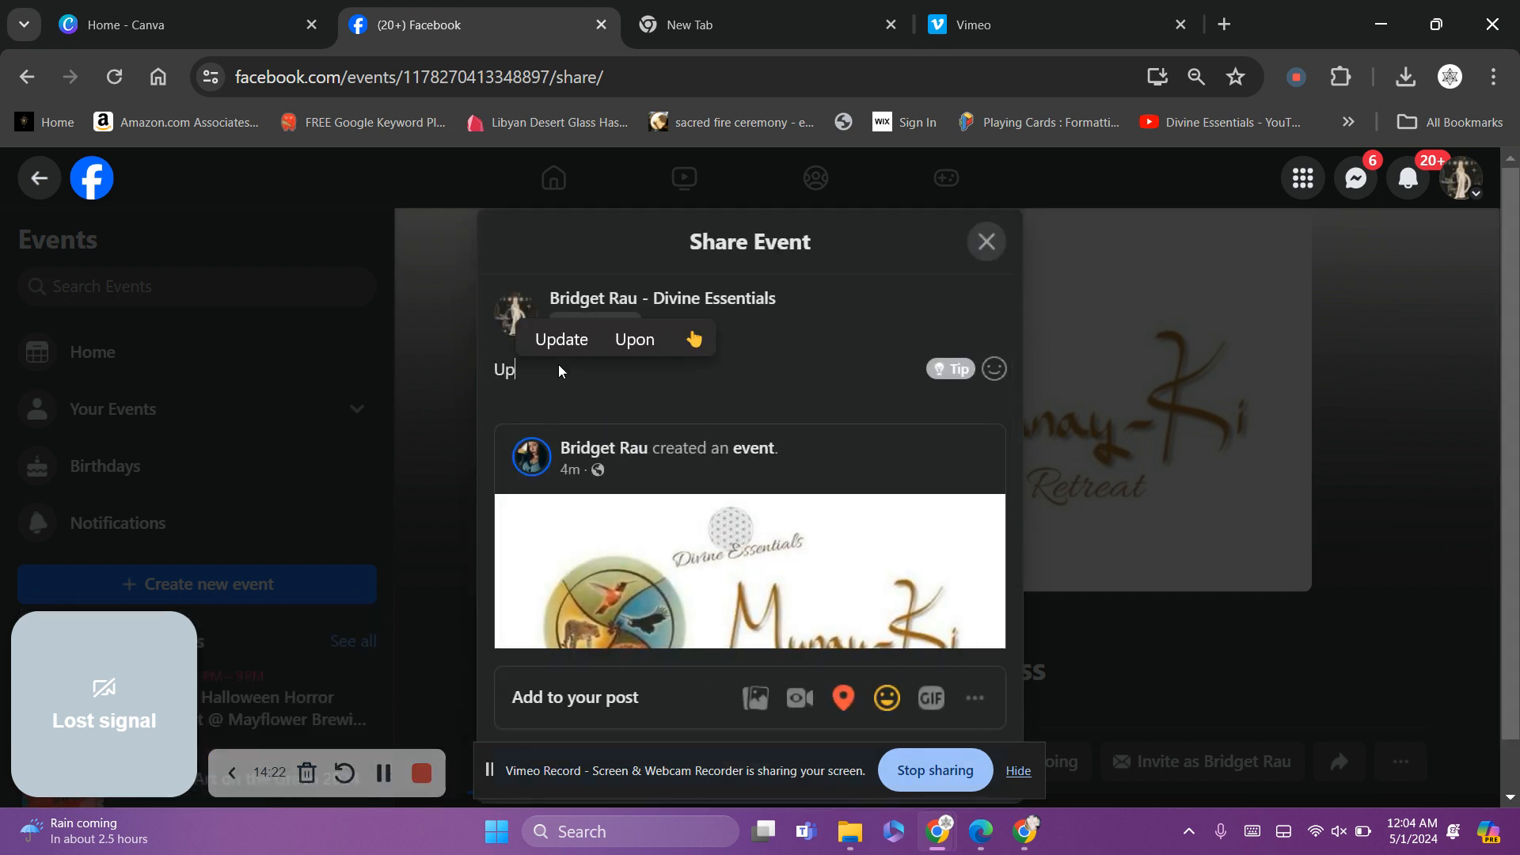
{"action": "type", "text": "coming cla"}
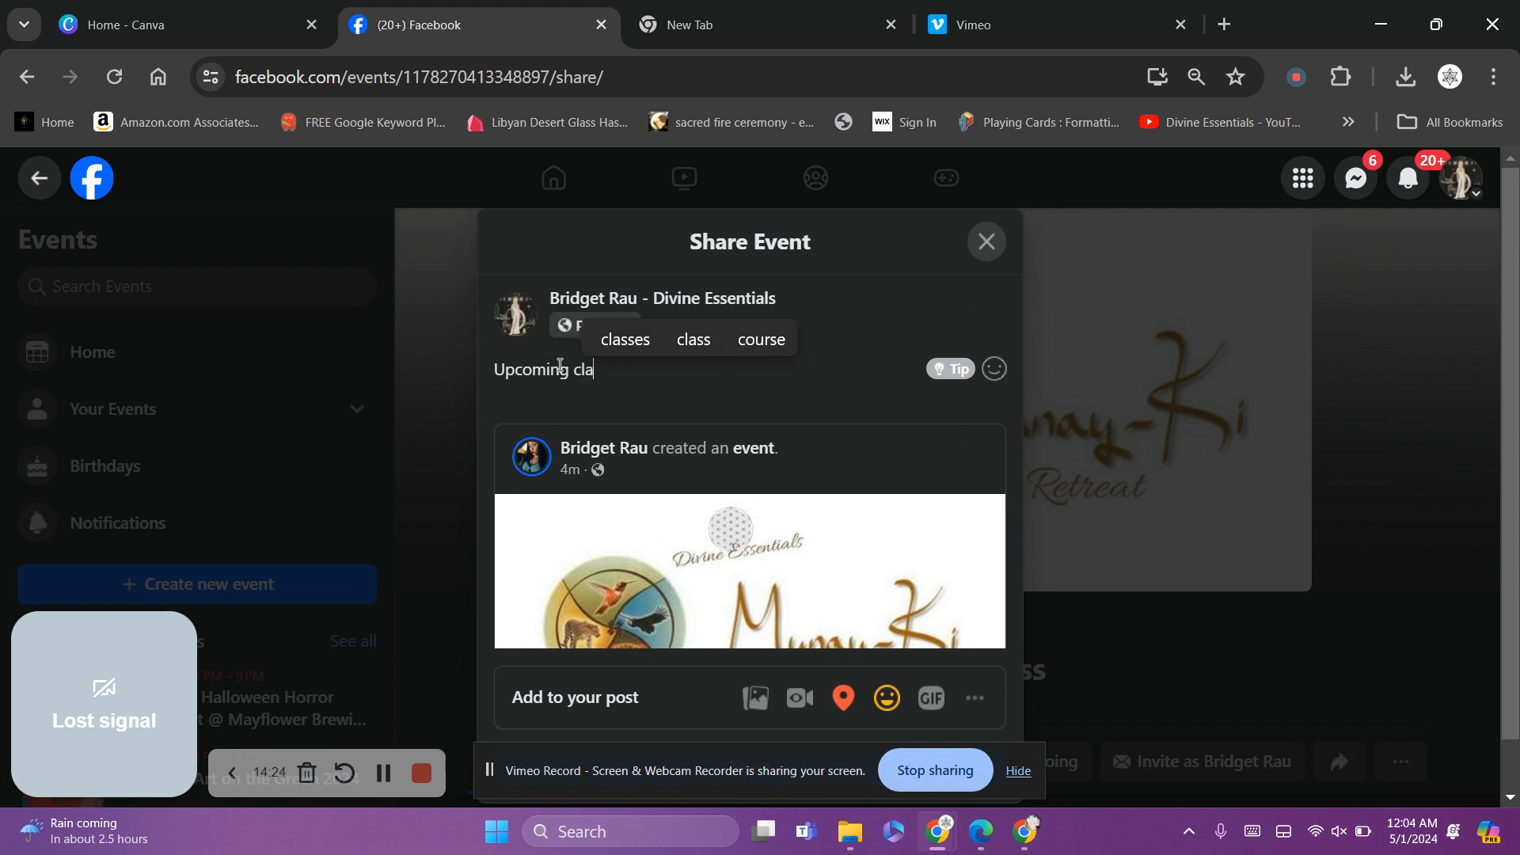
{"action": "type", "text": "ss at my "}
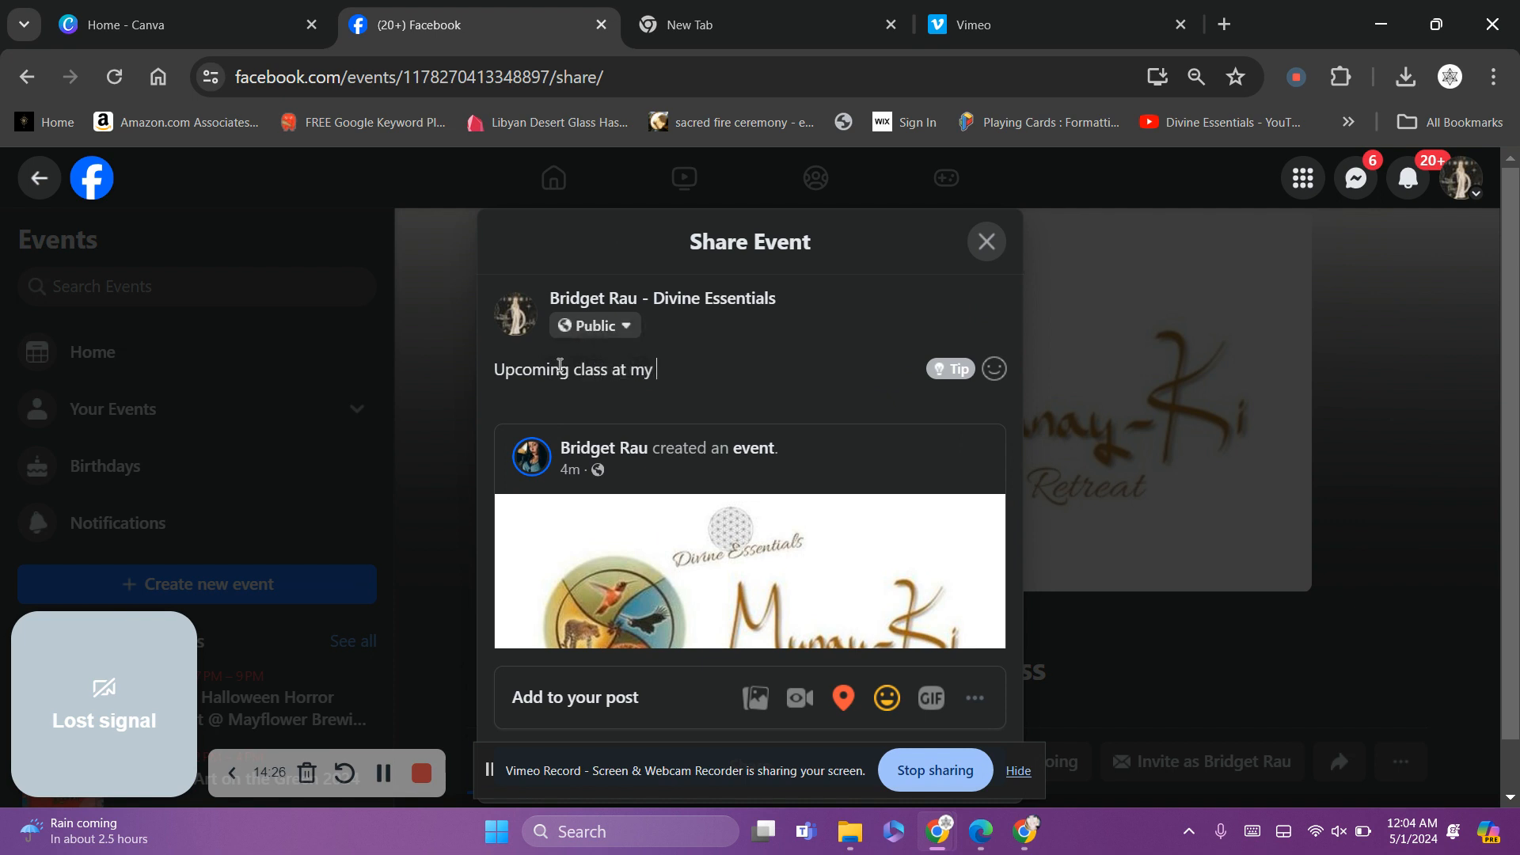
{"action": "type", "text": "space th"}
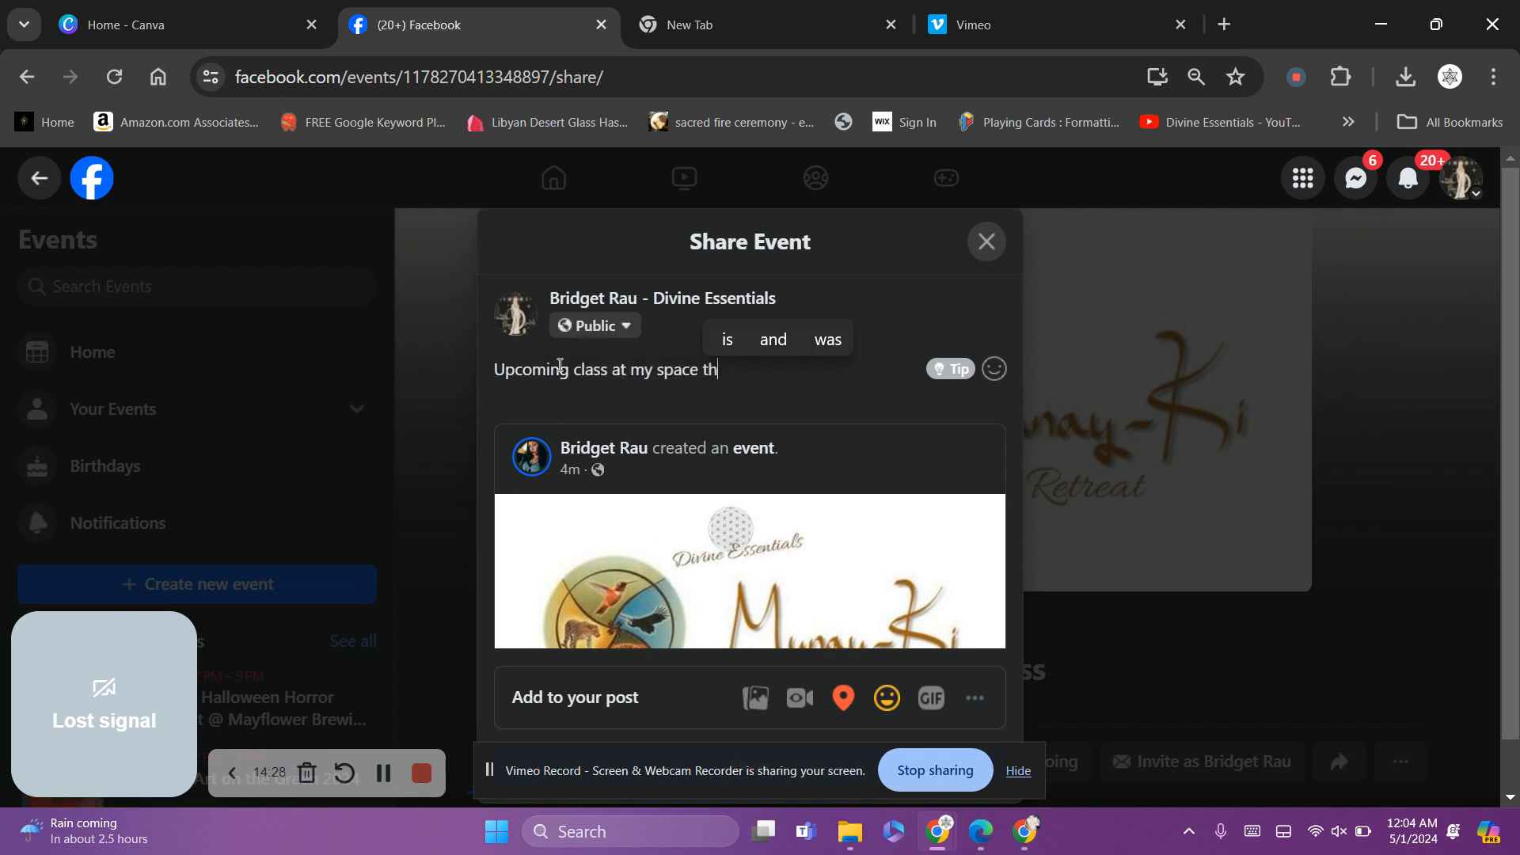
{"action": "type", "text": "is is an in"}
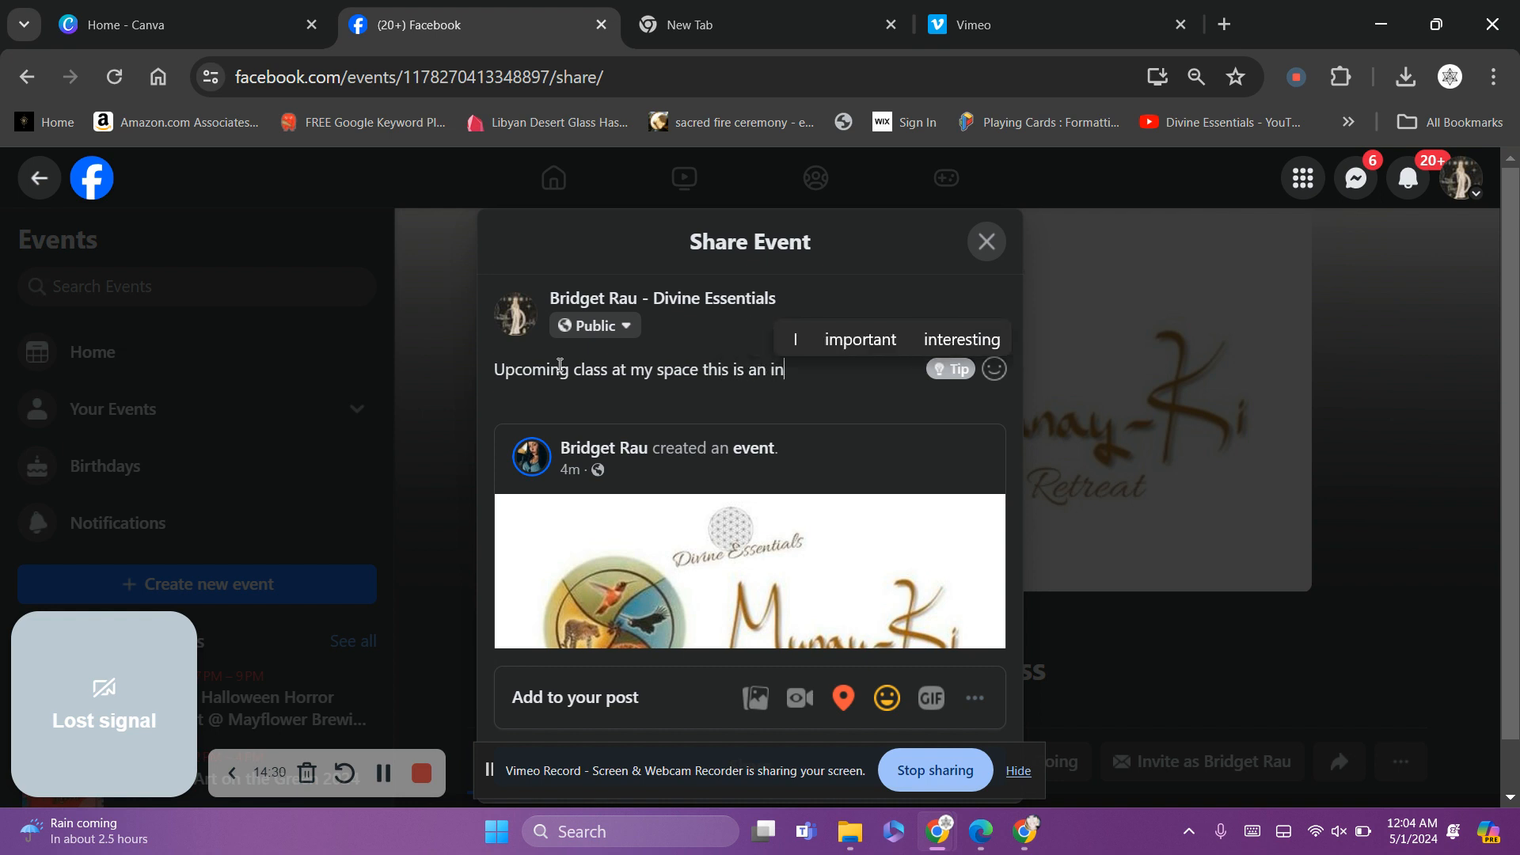
{"action": "type", "text": " person even"}
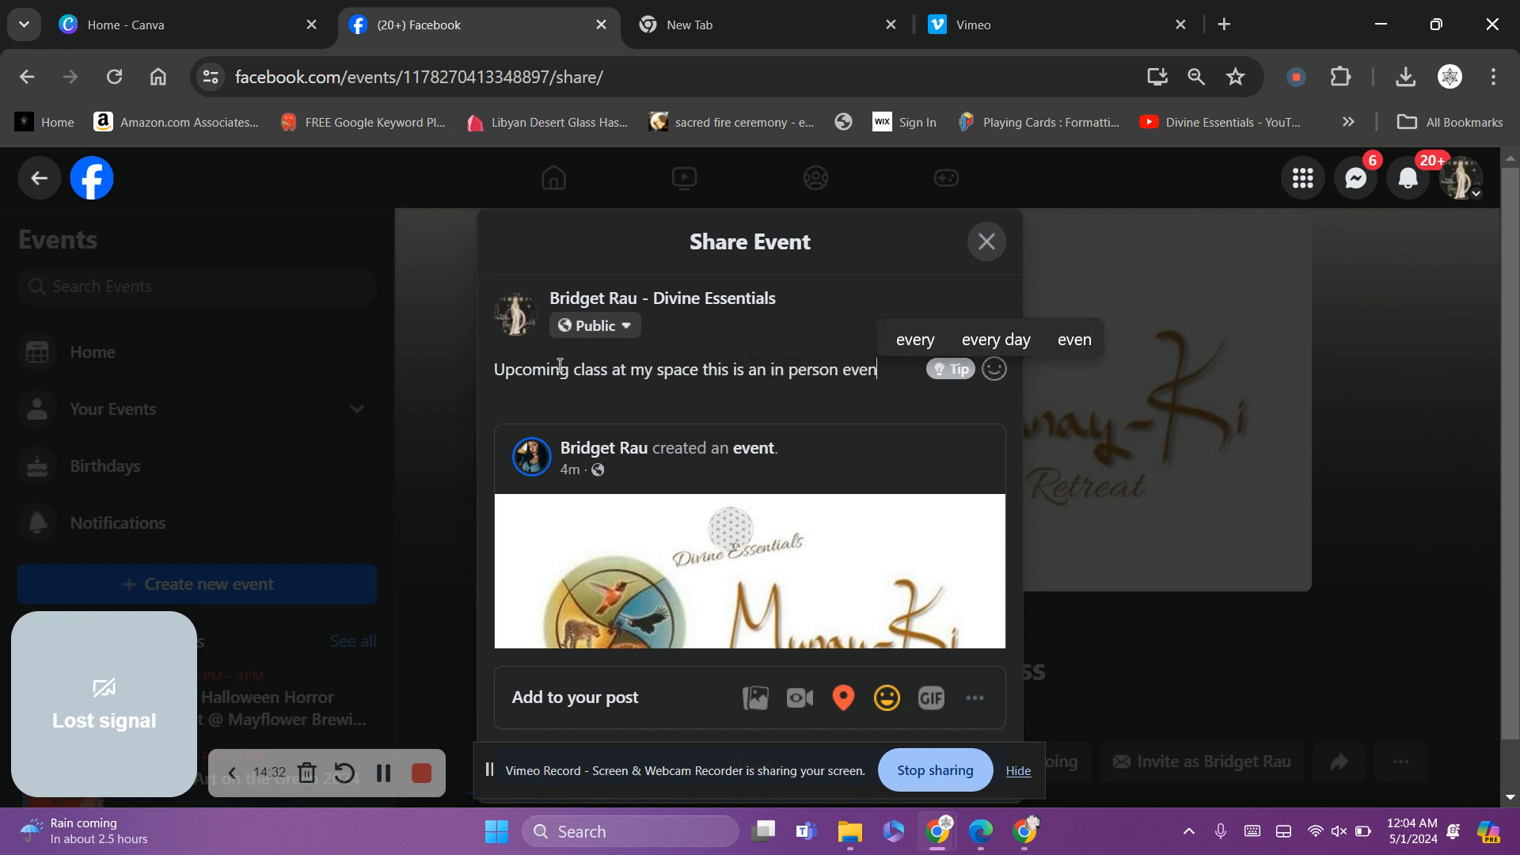
{"action": "type", "text": "t limited"}
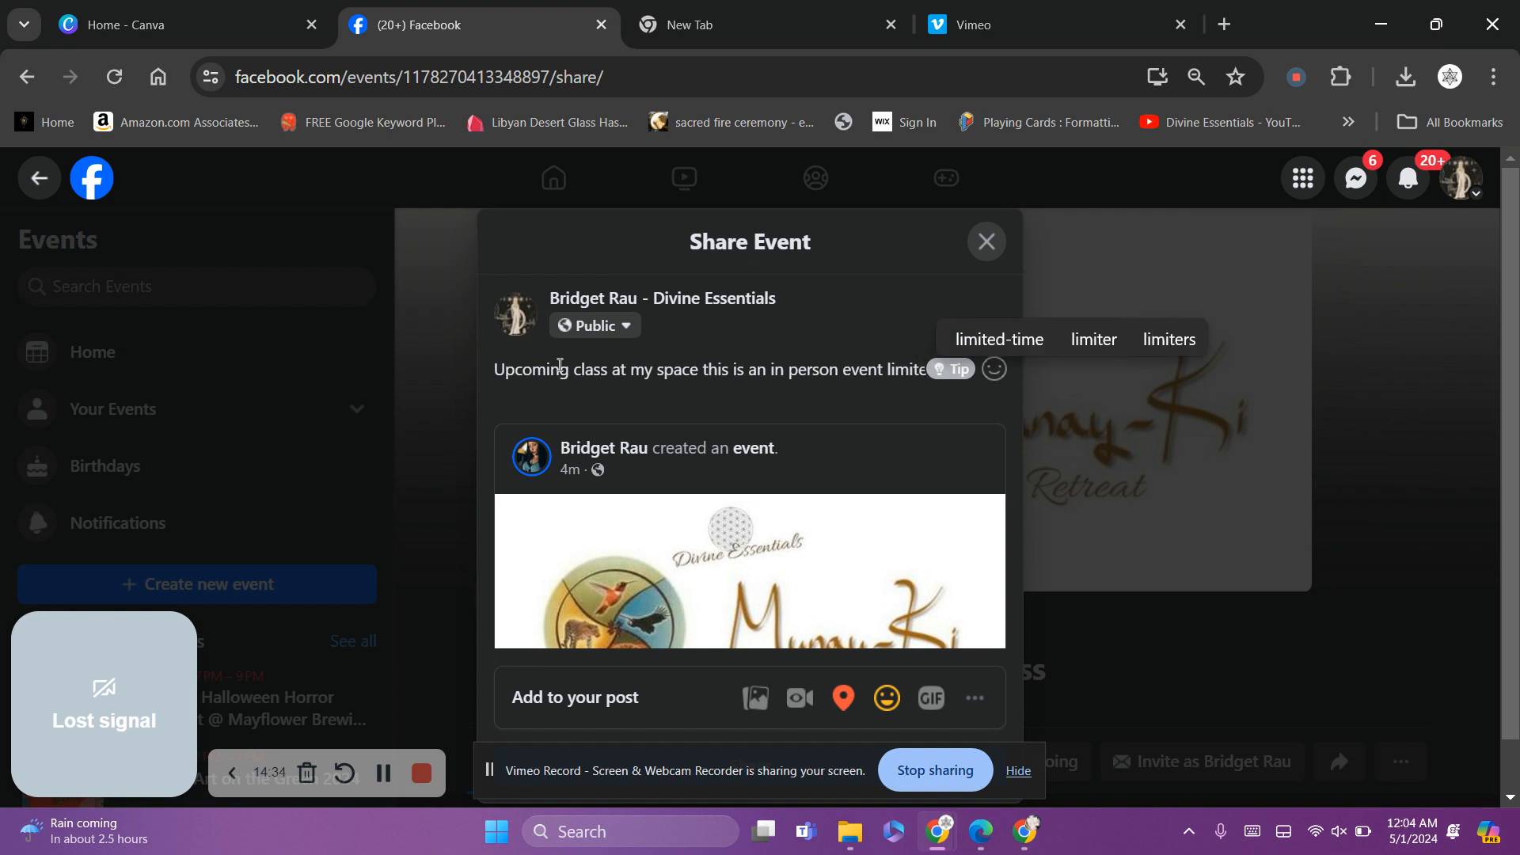
{"action": "type", "text": " to 4 p"}
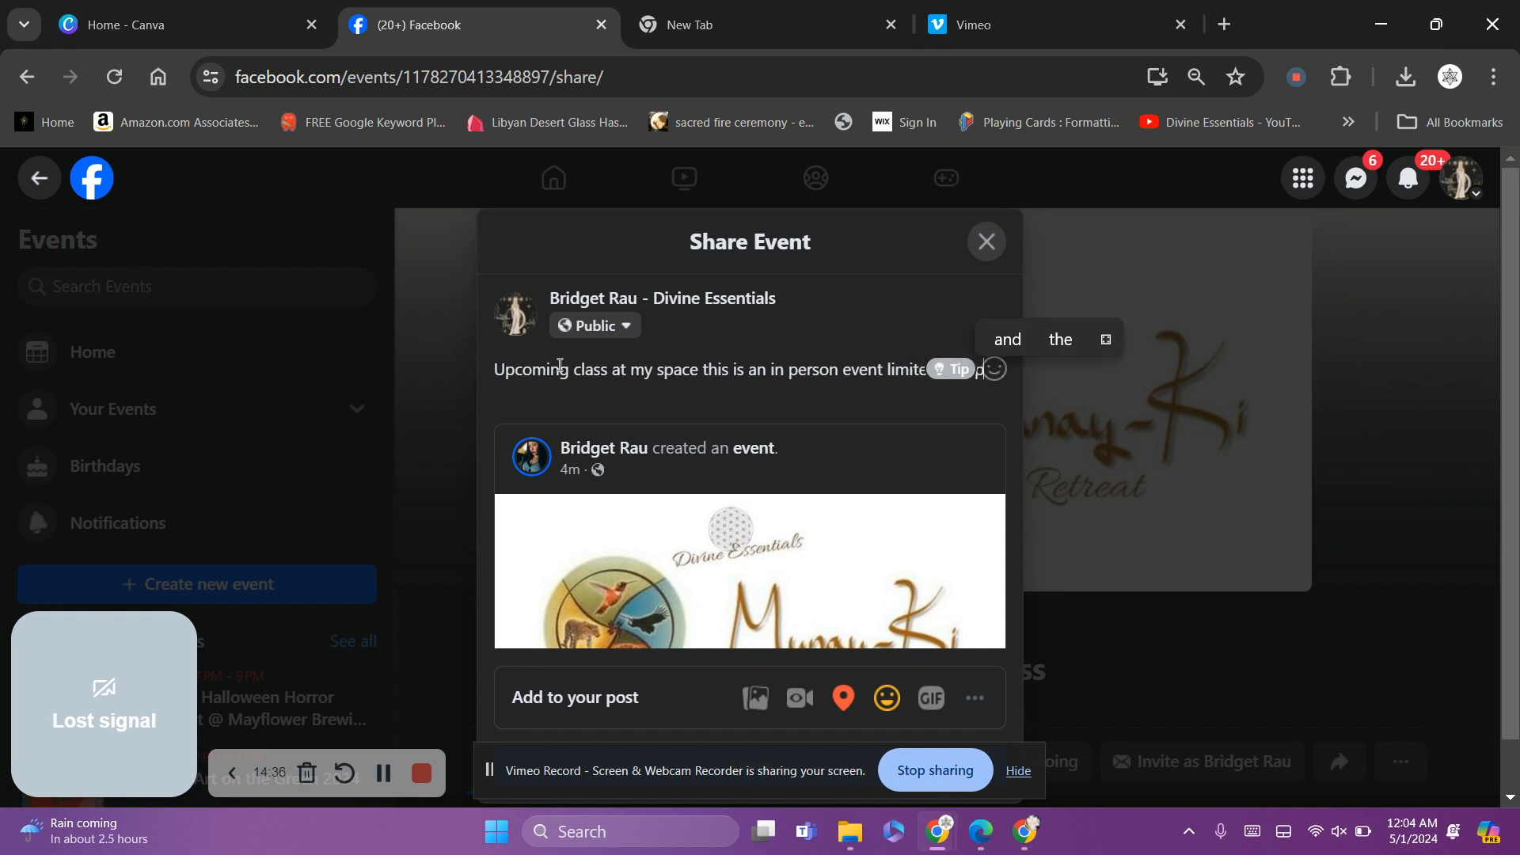
{"action": "type", "text": "eople"}
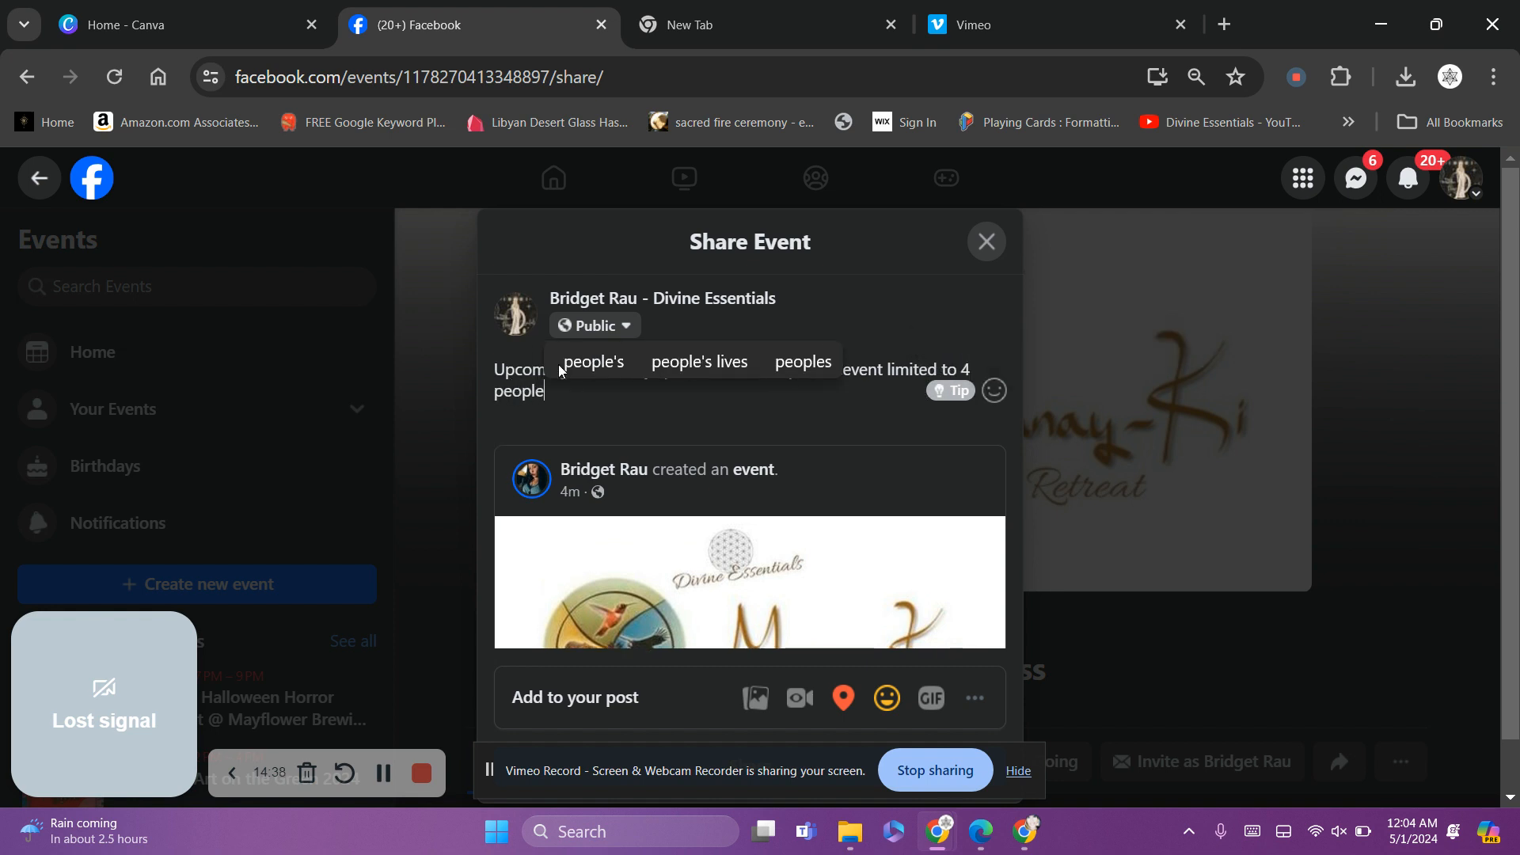
{"action": "type", "text": ". lmk if"}
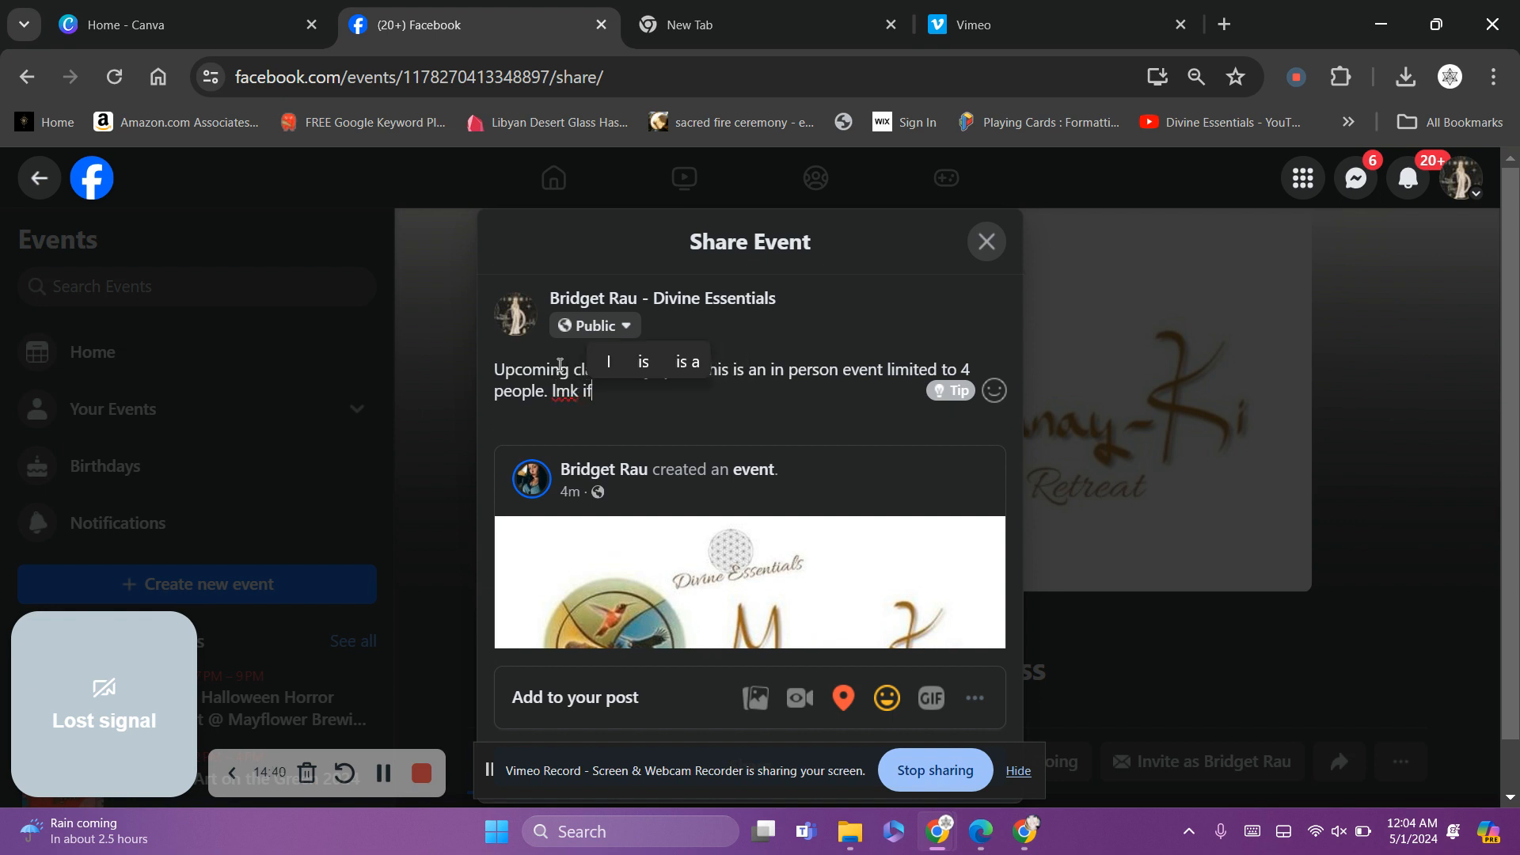
{"action": "type", "text": " you want "}
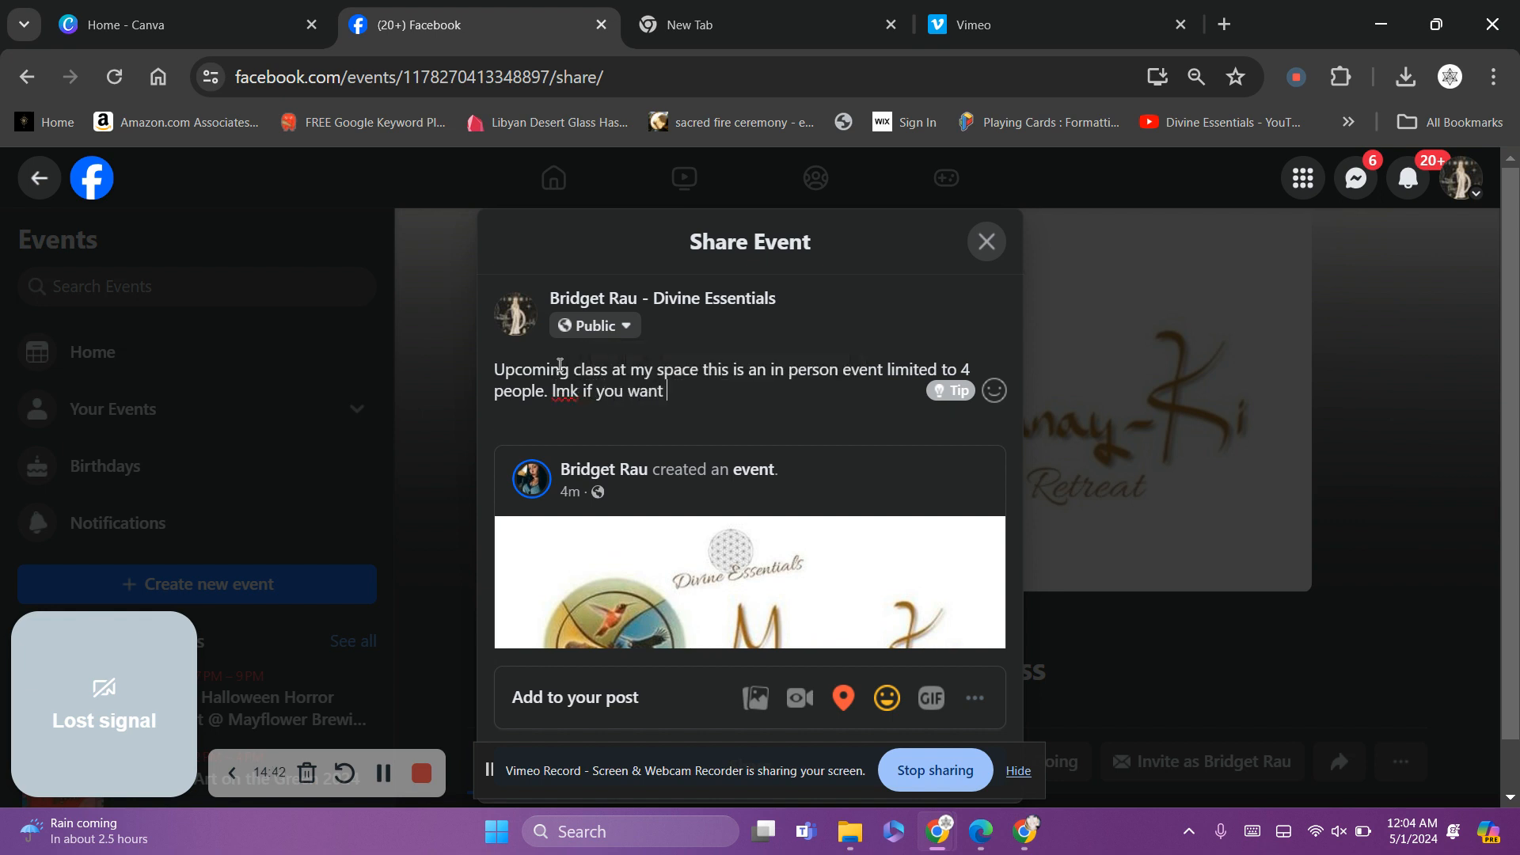
{"action": "type", "text": "to jo"}
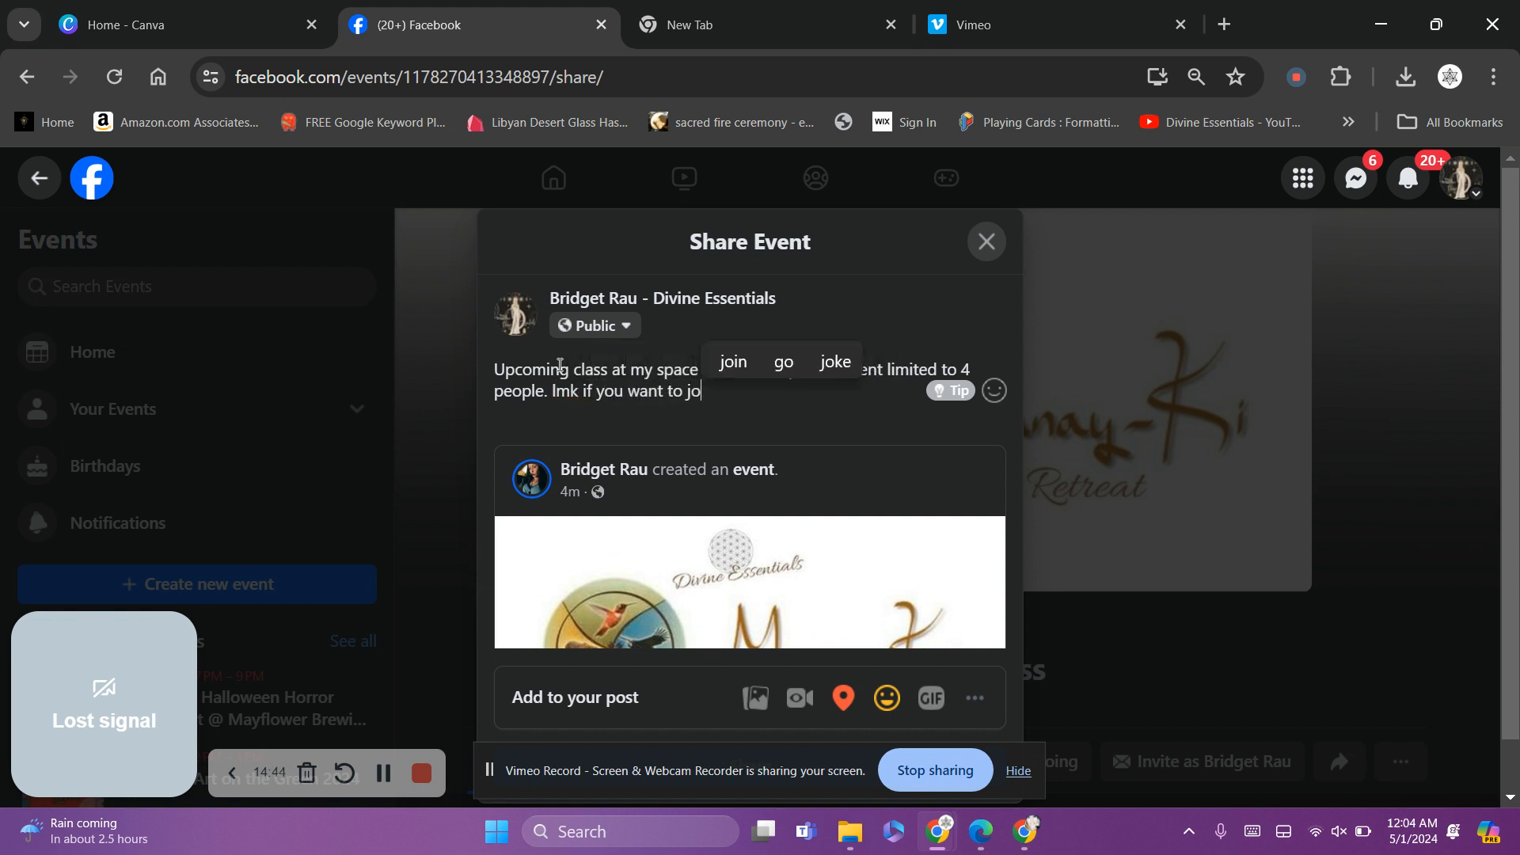
{"action": "type", "text": "in me"}
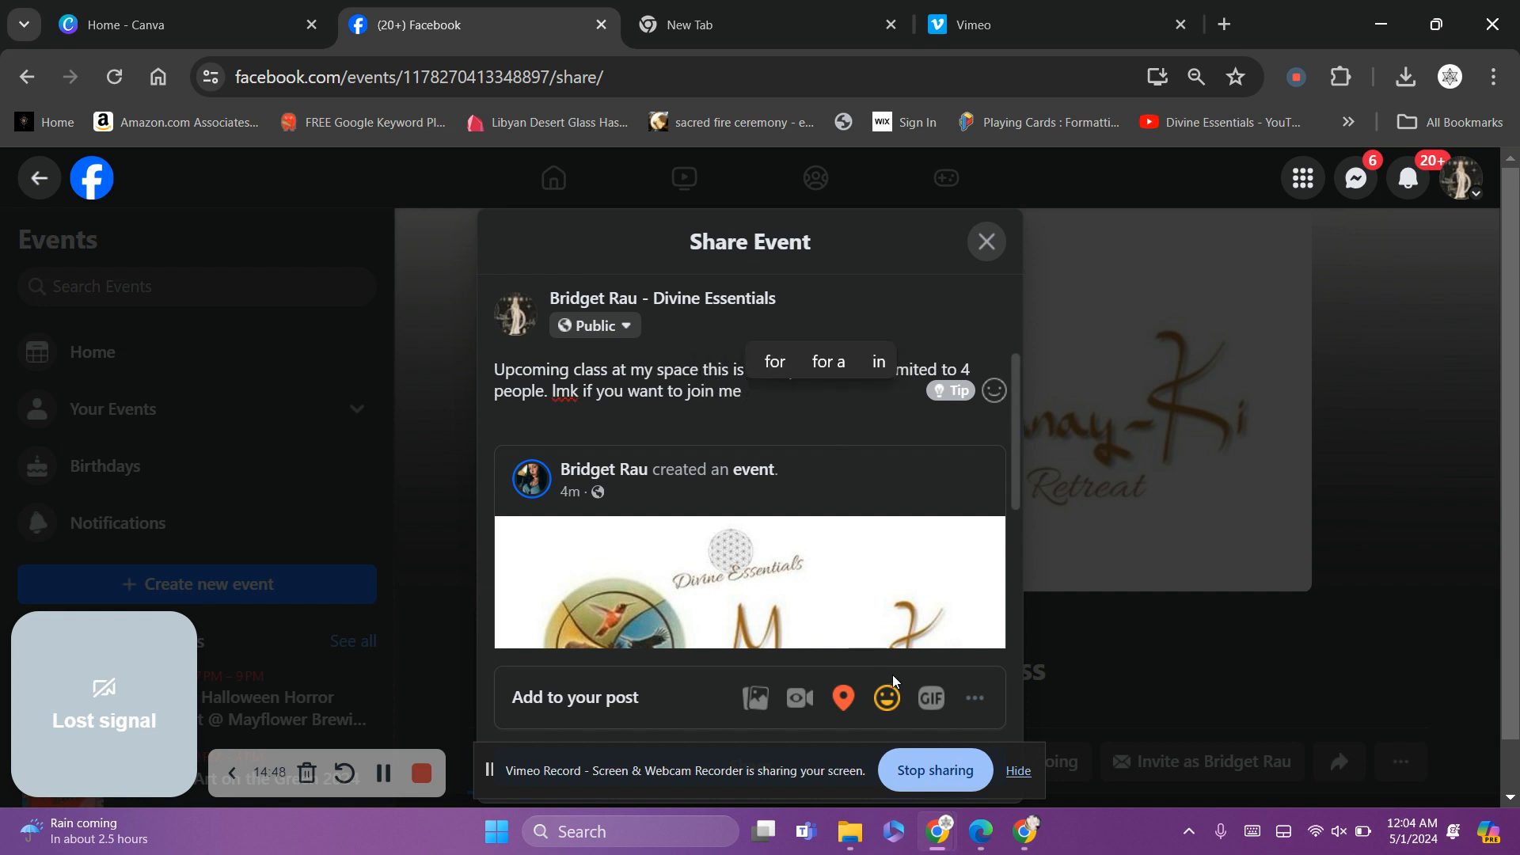
{"action": "left_click", "coordinate": [887, 698]}
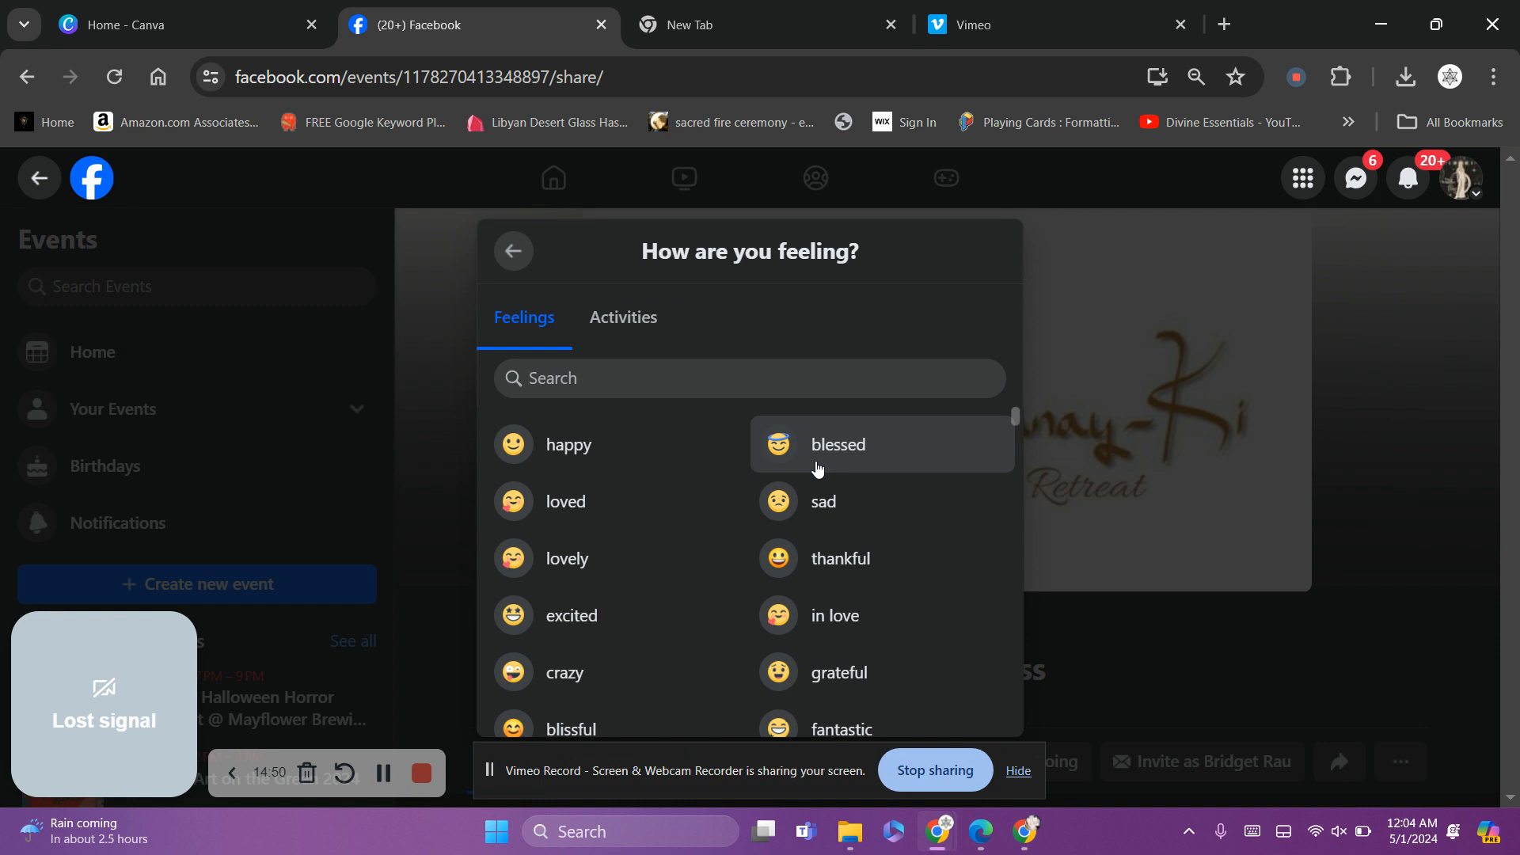
{"action": "left_click", "coordinate": [569, 501]}
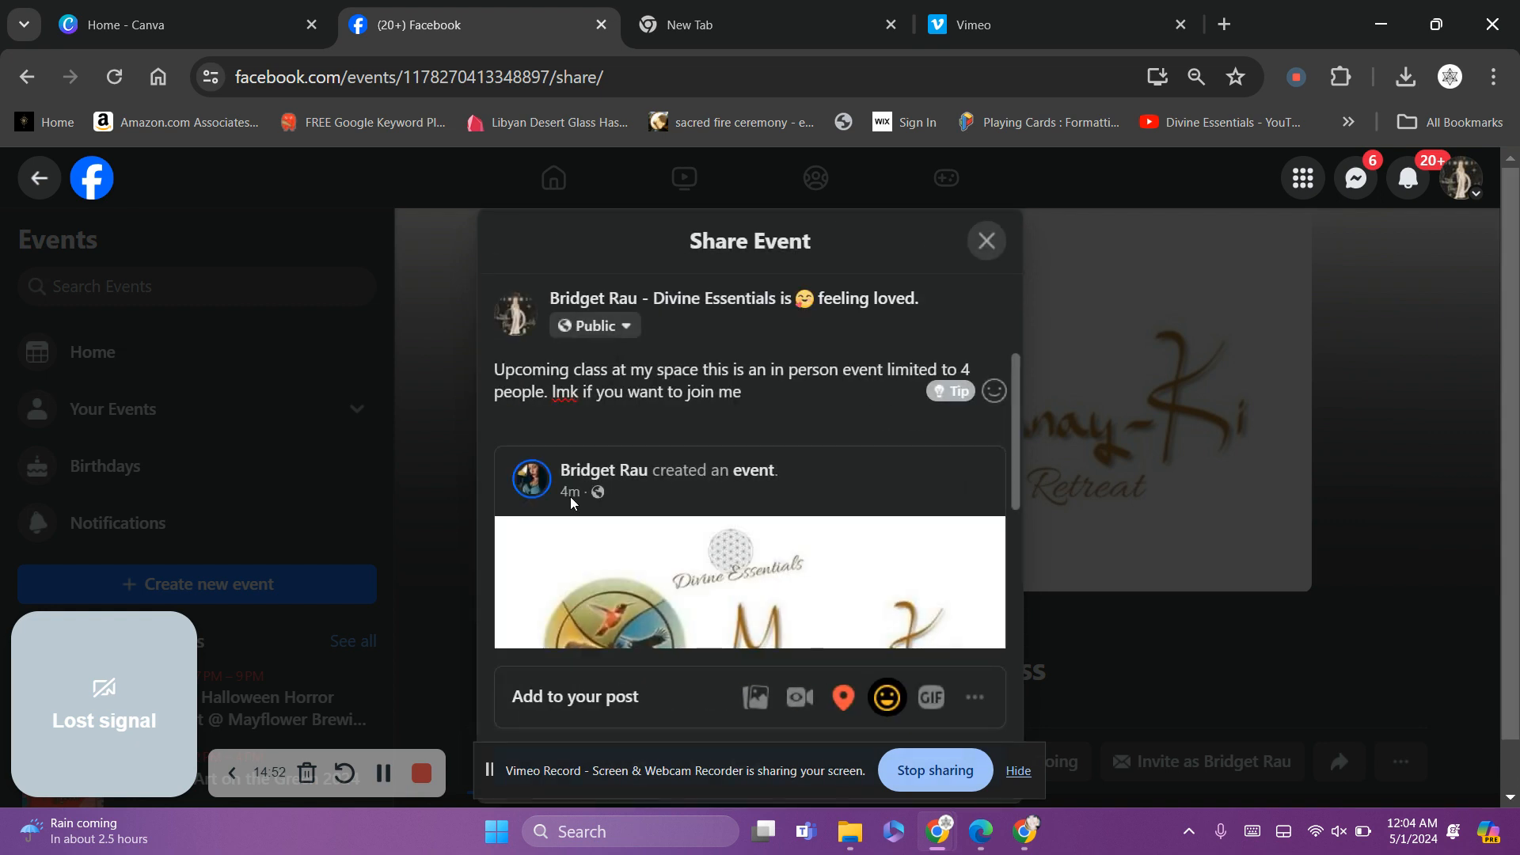
{"action": "scroll", "coordinate": [1013, 421], "scroll_direction": "down", "scroll_amount": 3}
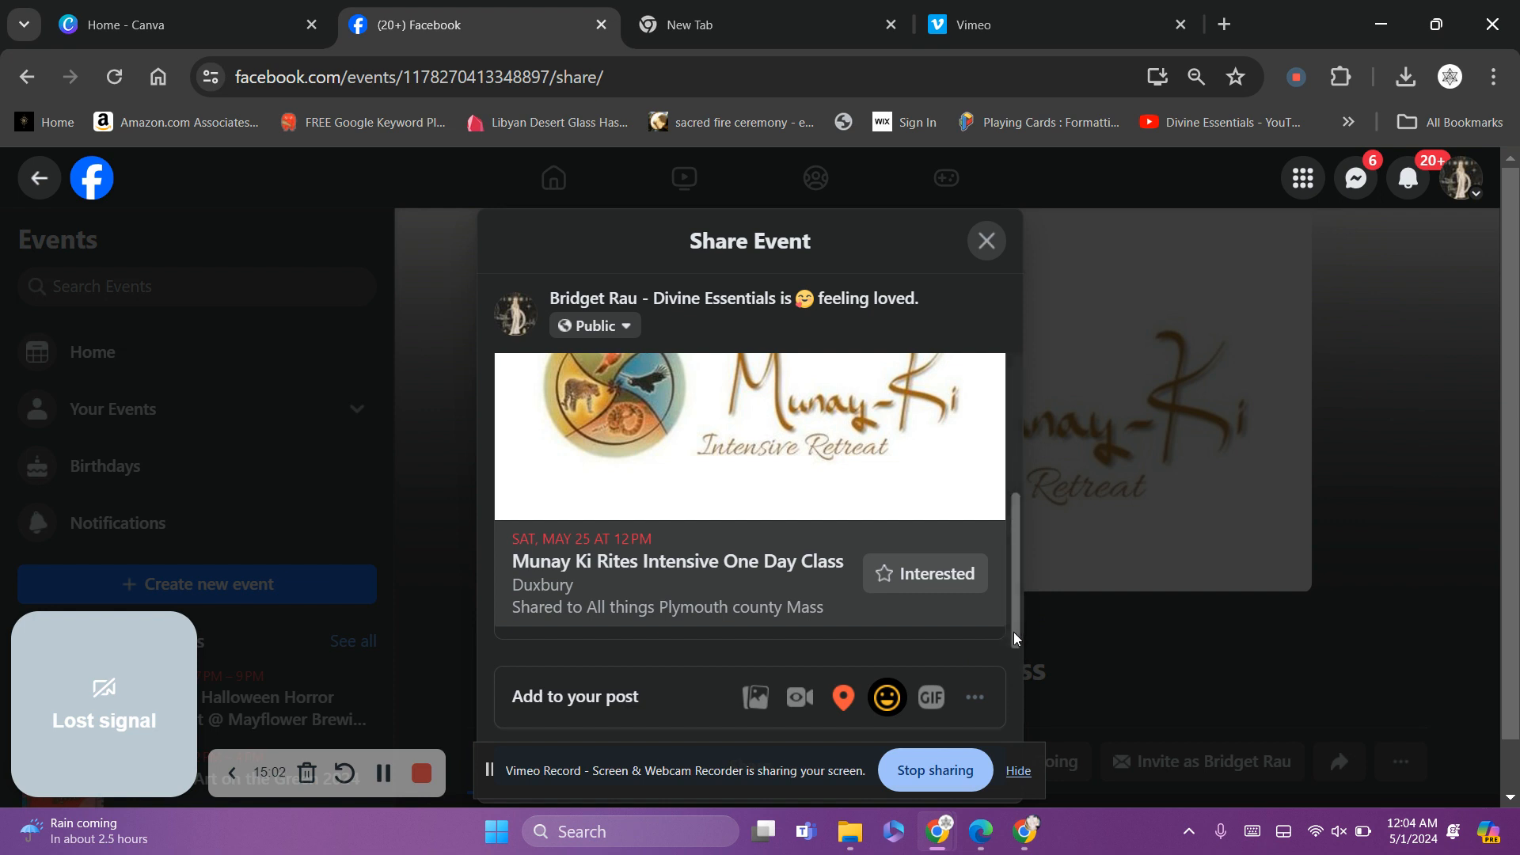
{"action": "scroll", "coordinate": [1030, 738], "scroll_direction": "down", "scroll_amount": 1}
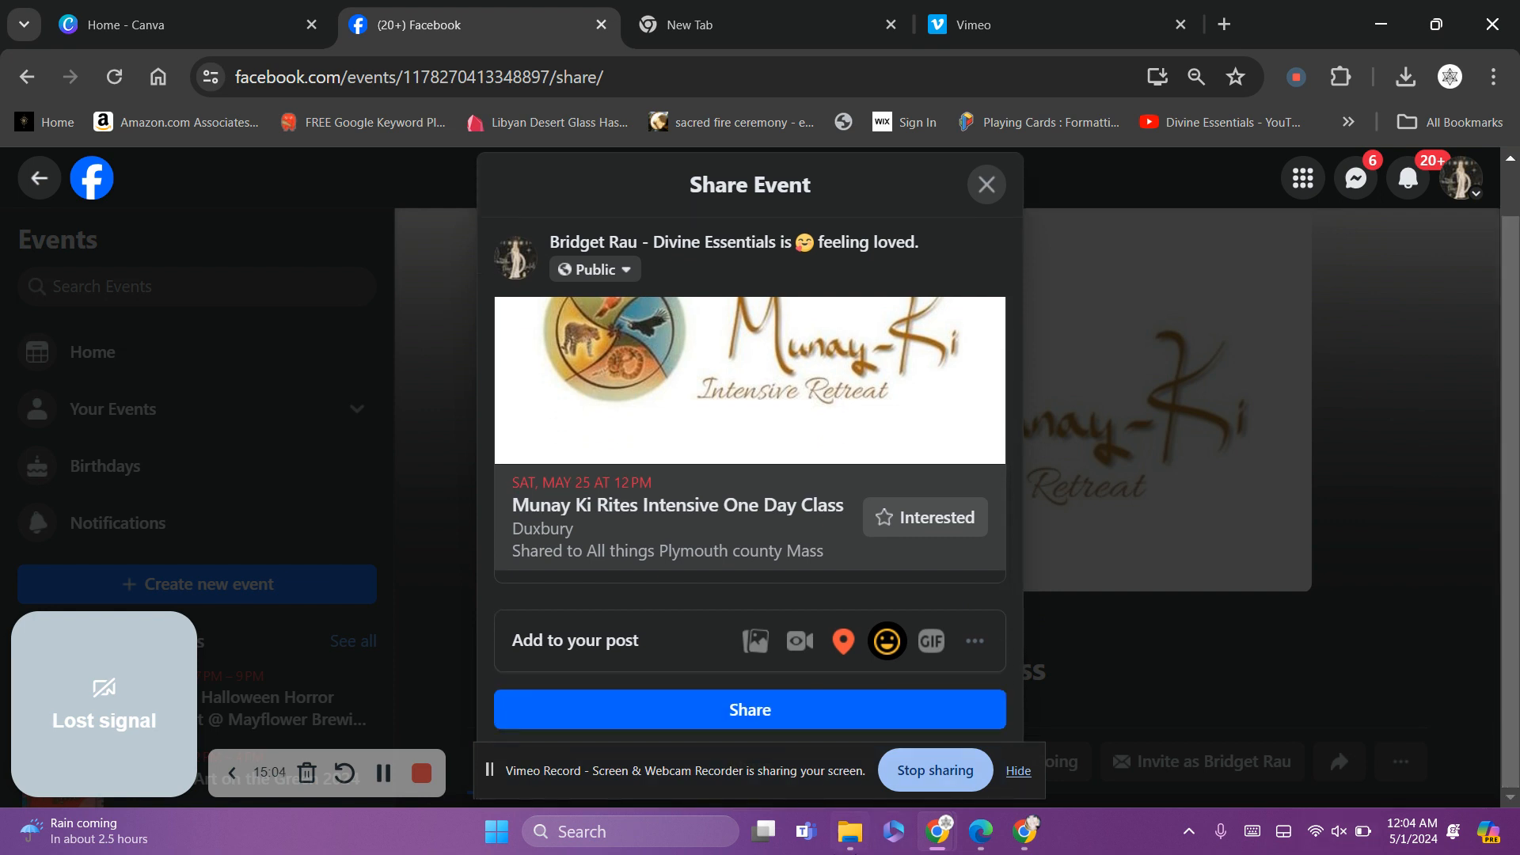
Publish the event share post to Divine Essentials, choosing Keep editing once, then Leave
{"action": "left_click", "coordinate": [723, 717]}
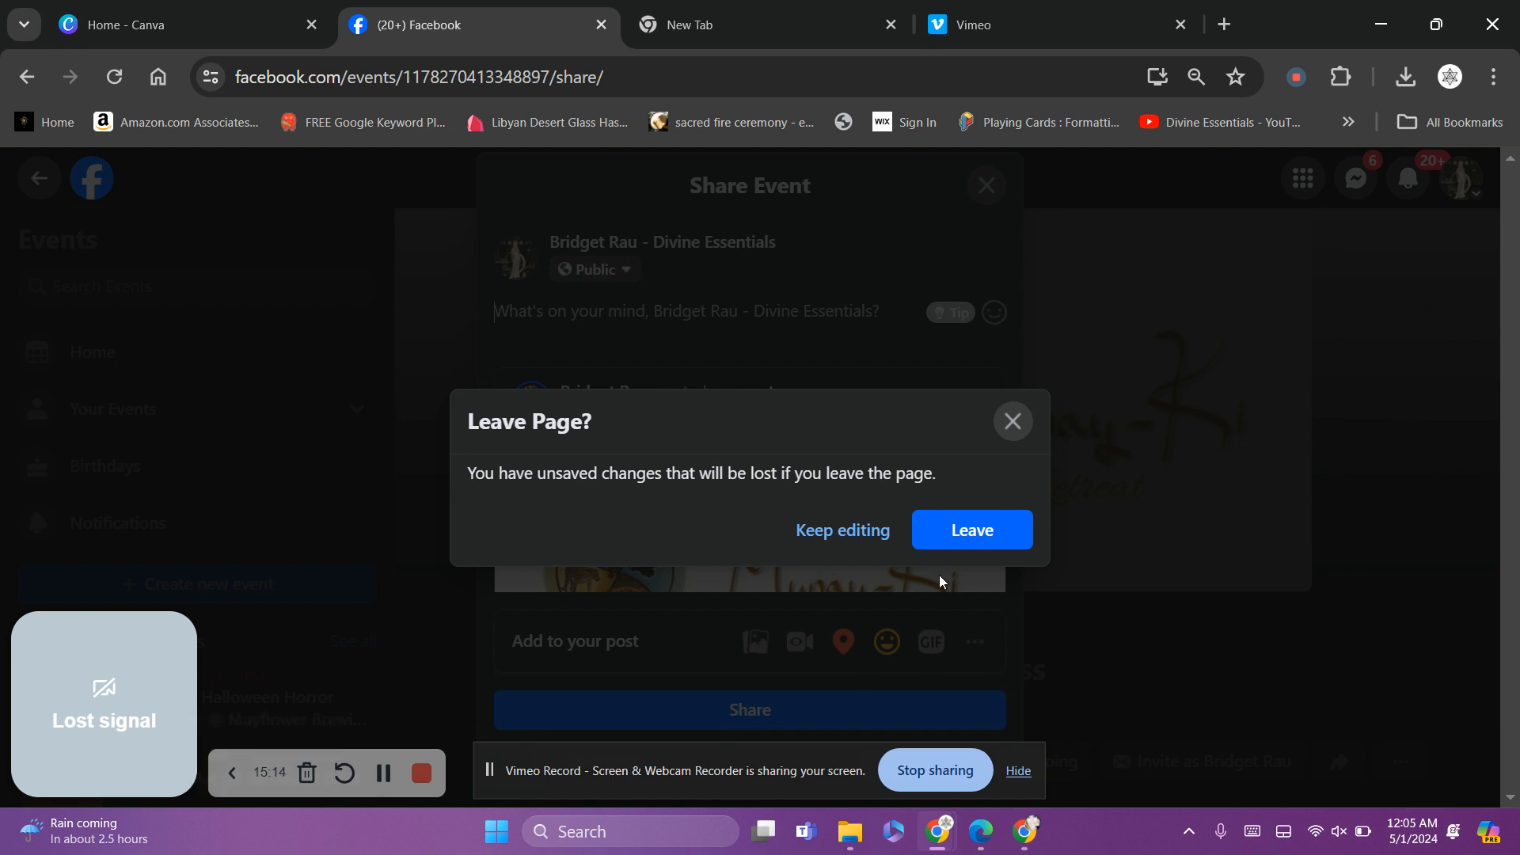
{"action": "left_click", "coordinate": [862, 535]}
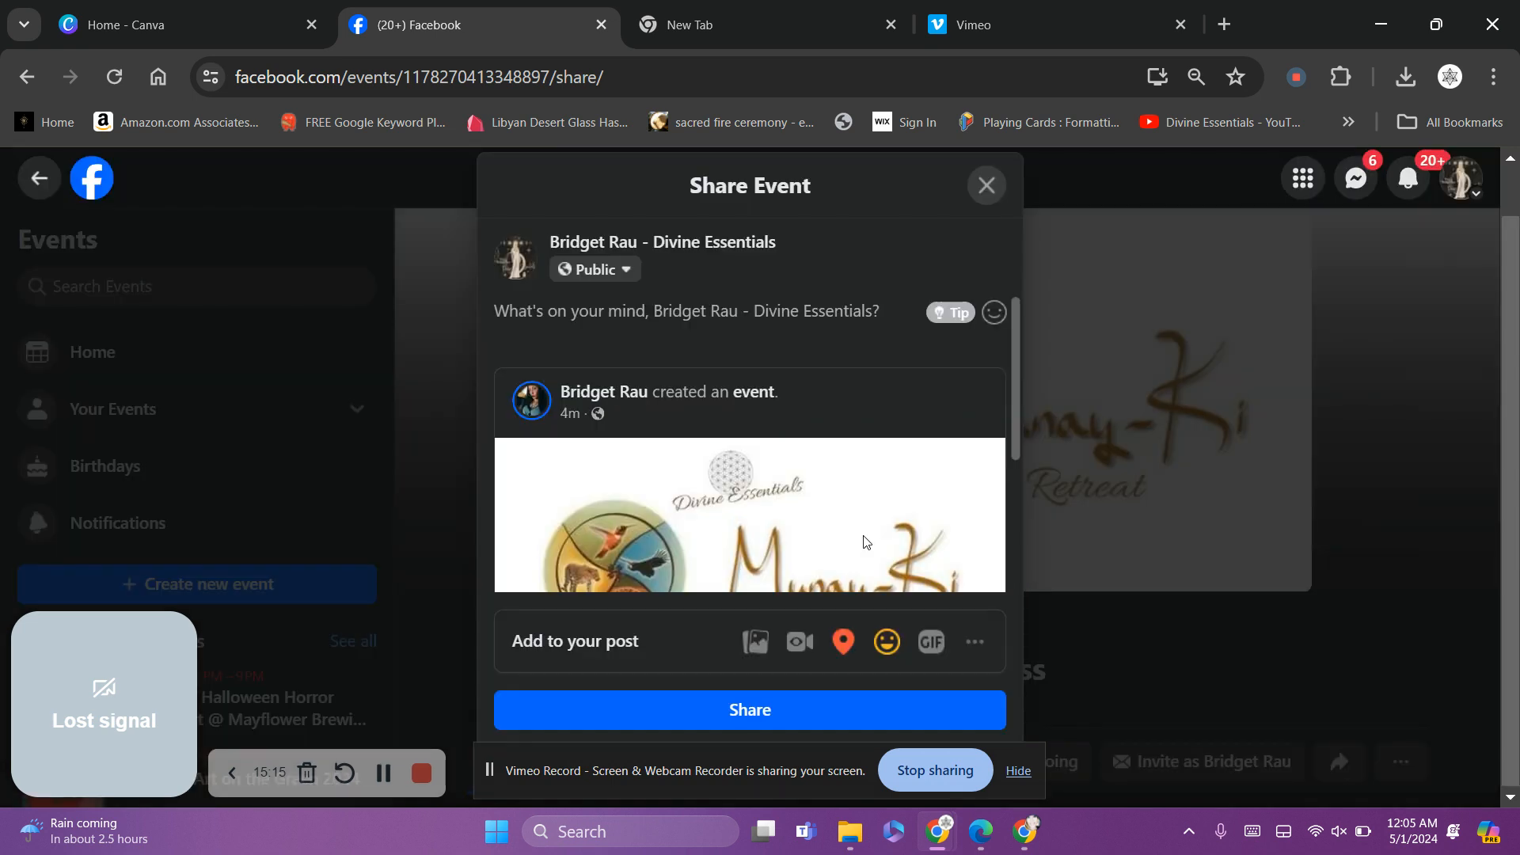
{"action": "left_click", "coordinate": [771, 713]}
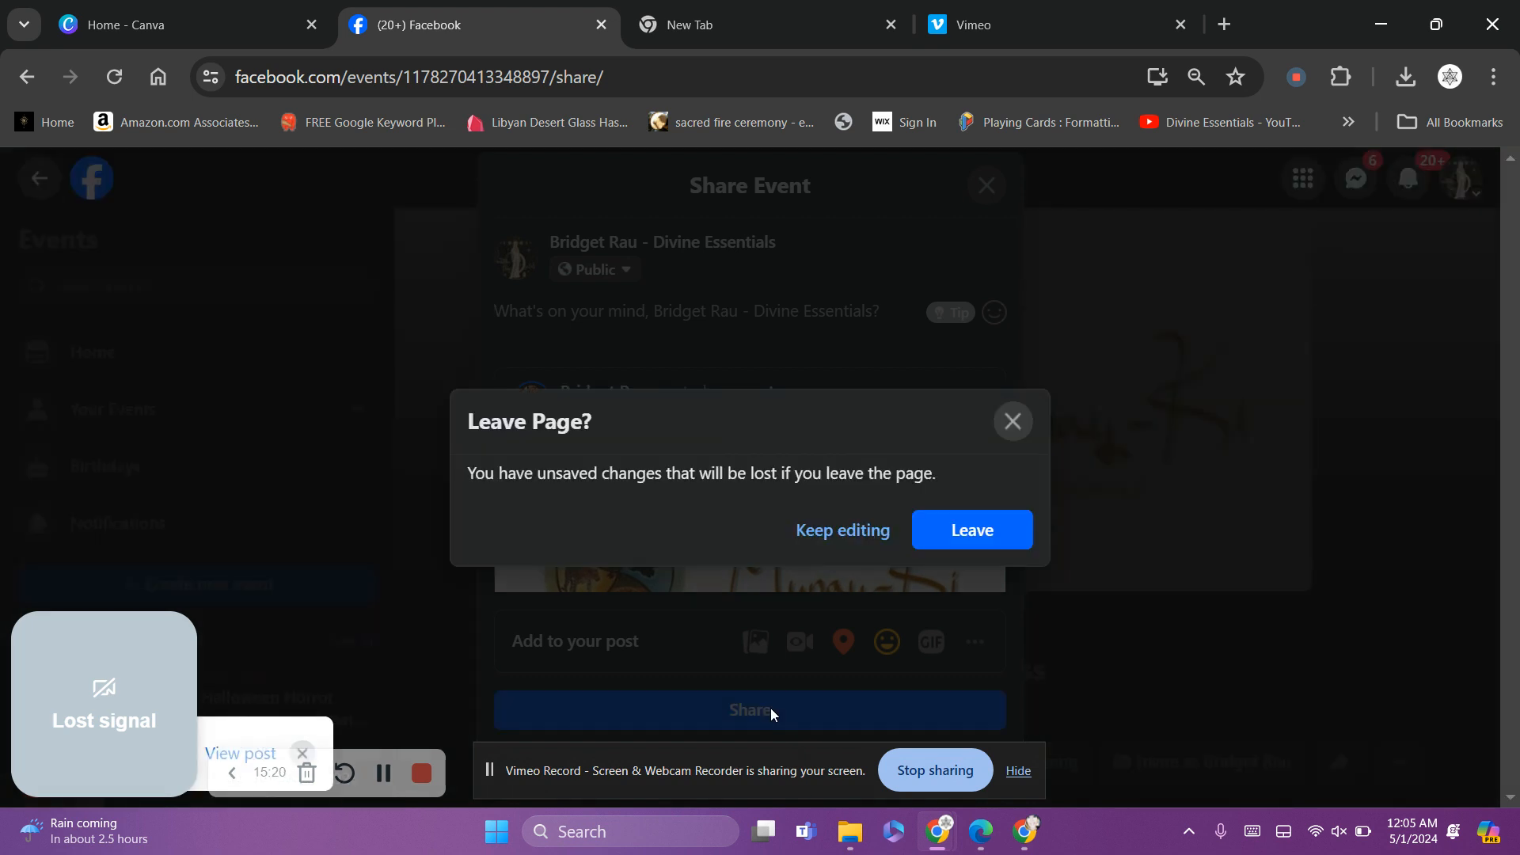
{"action": "left_click", "coordinate": [1004, 546]}
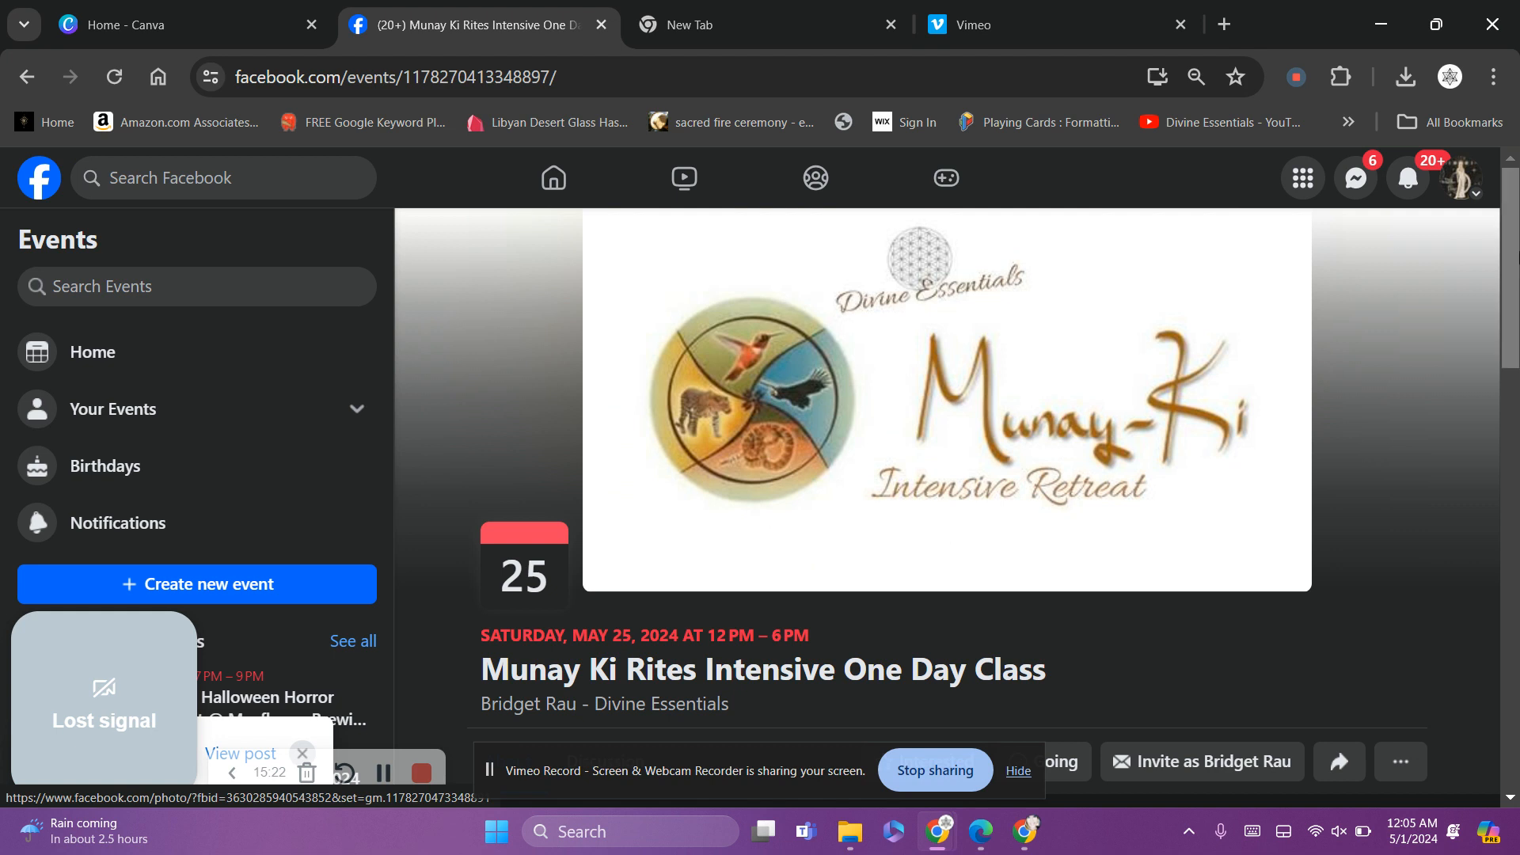
{"action": "left_click", "coordinate": [1461, 178]}
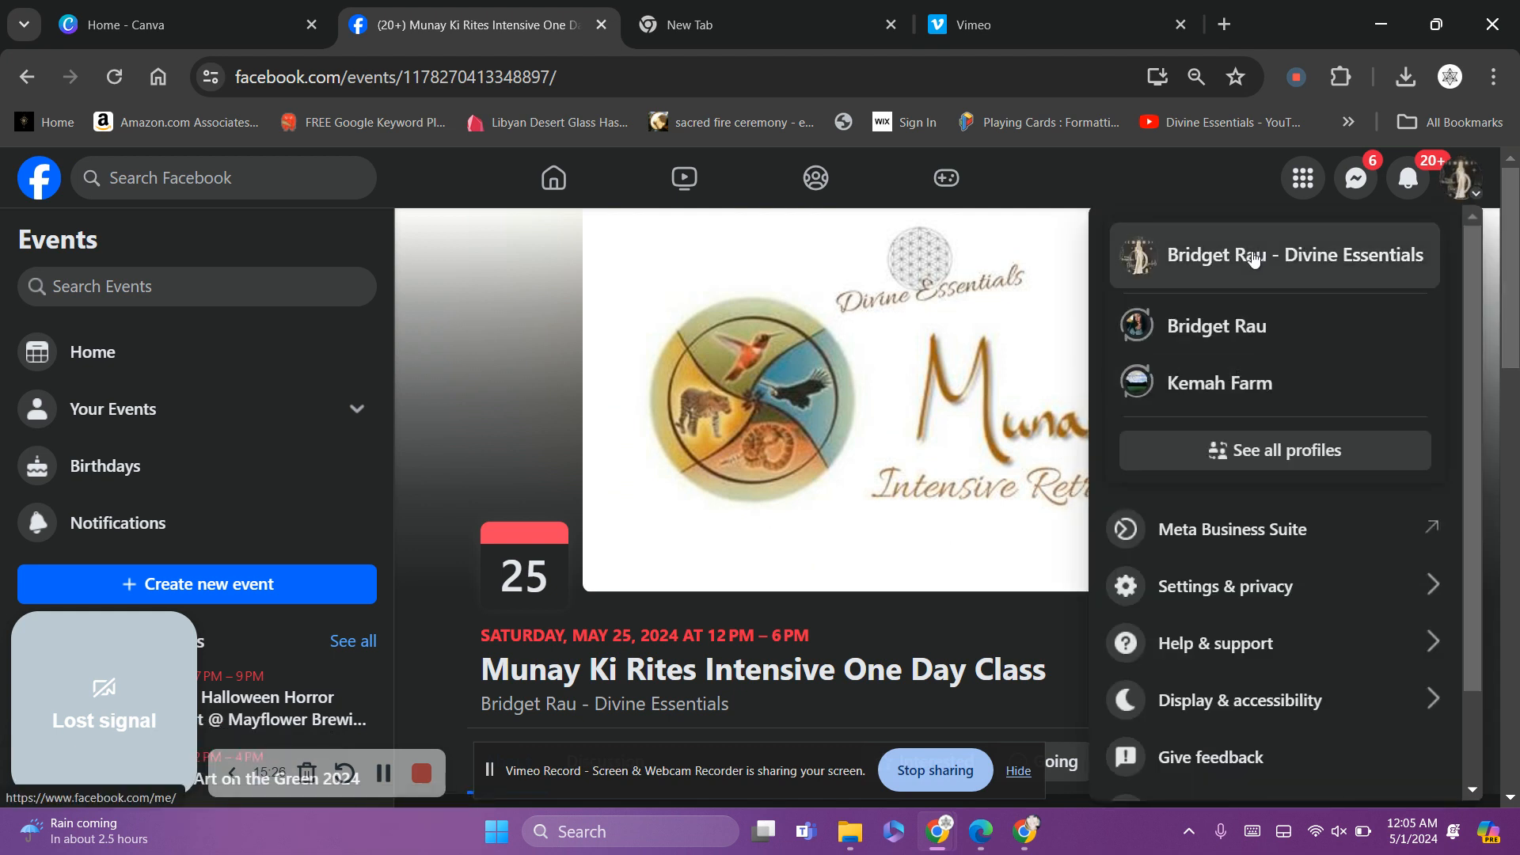
Switch to the Divine Essentials Page and scroll its feed to locate the shared event post
{"action": "left_click", "coordinate": [1251, 255]}
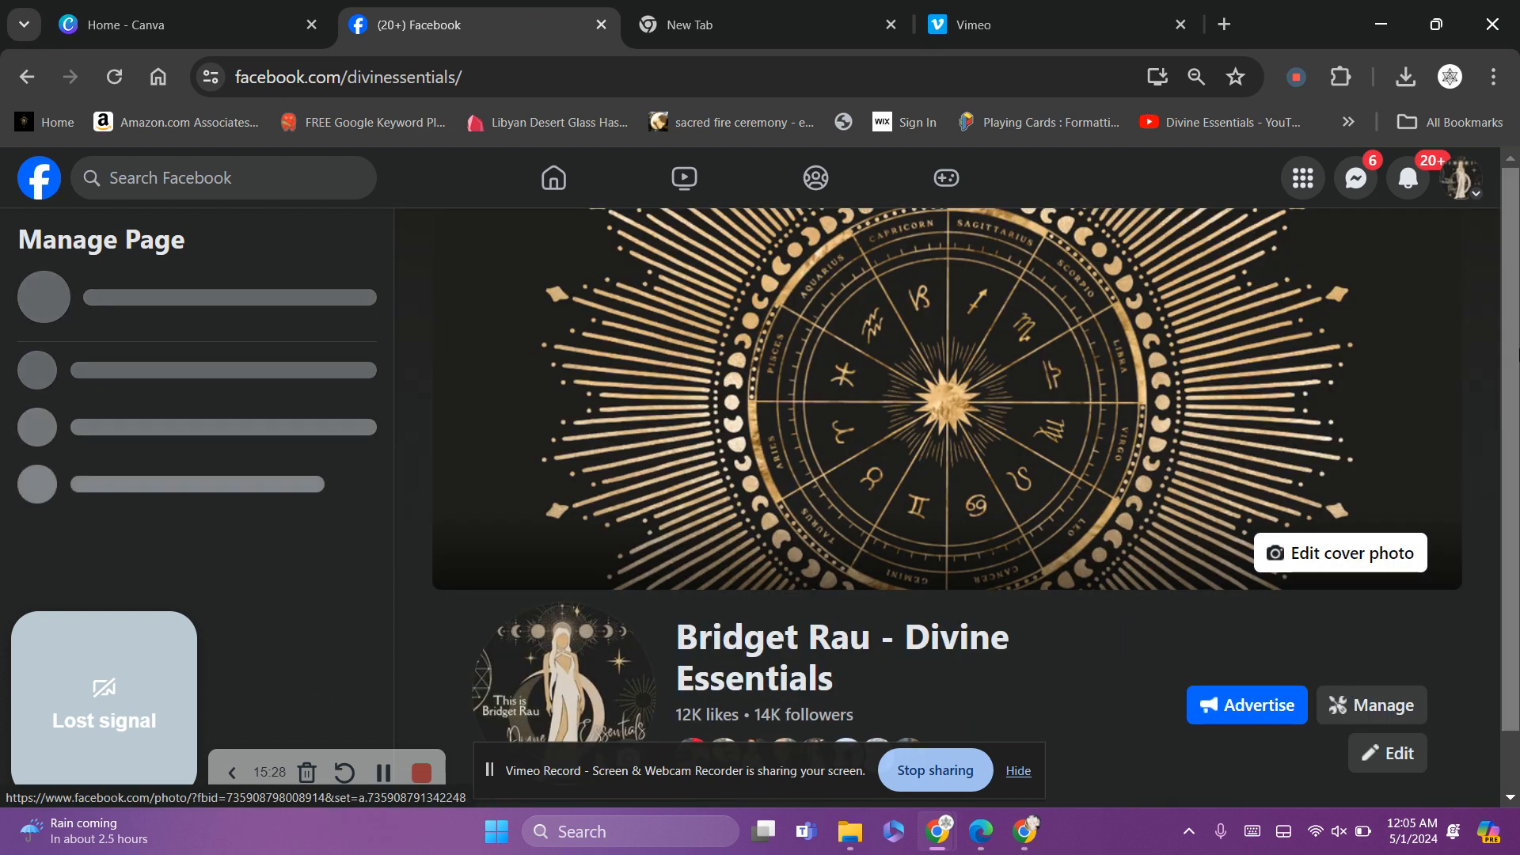
{"action": "scroll", "coordinate": [950, 475], "scroll_direction": "down", "scroll_amount": 10}
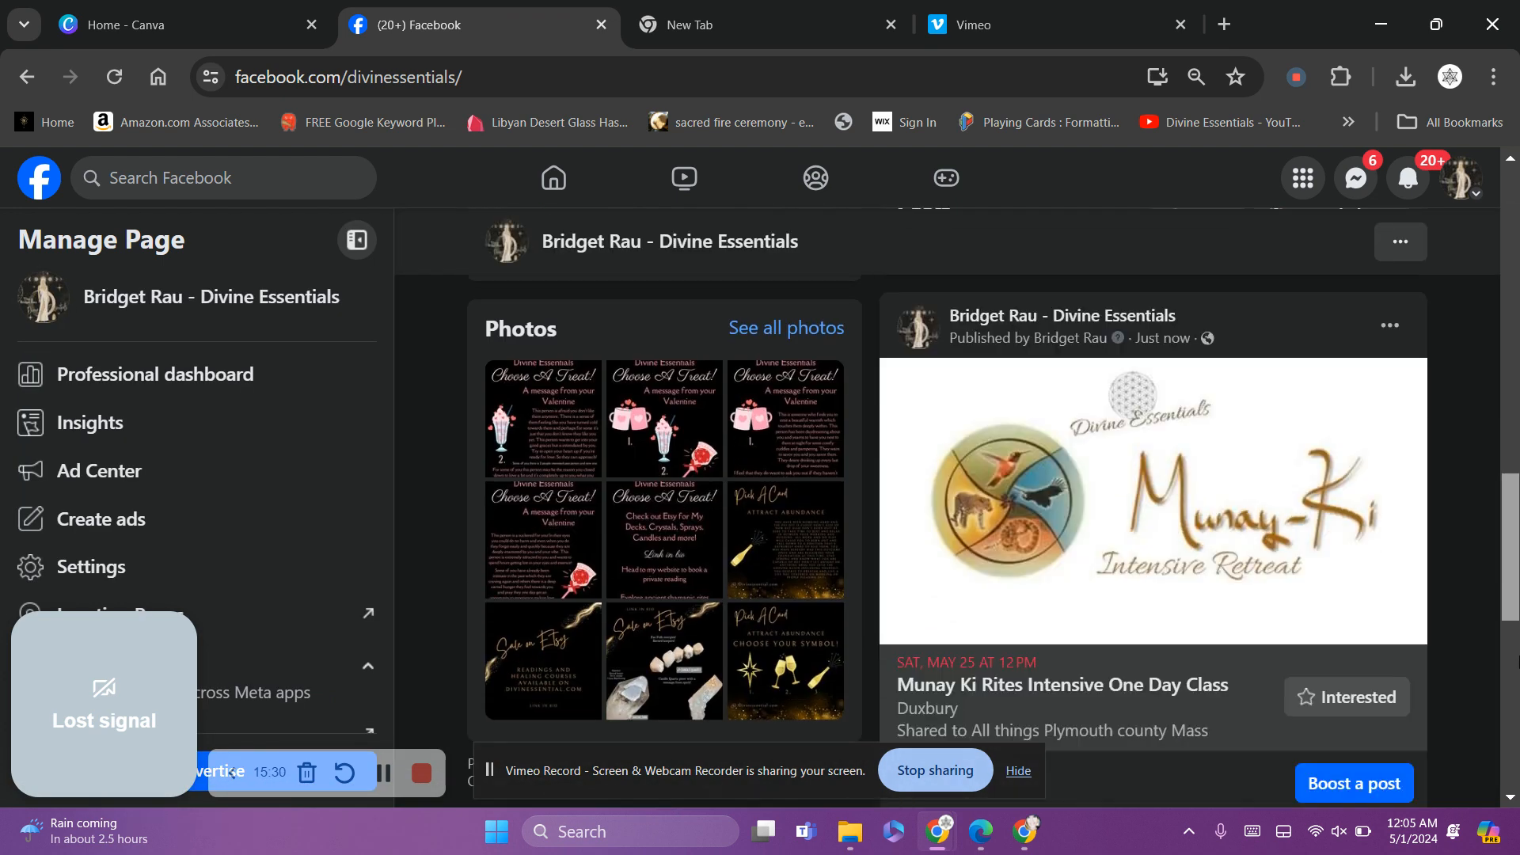
{"action": "scroll", "coordinate": [1514, 658], "scroll_direction": "down", "scroll_amount": 5}
{"action": "scroll", "coordinate": [1512, 649], "scroll_direction": "up", "scroll_amount": 8}
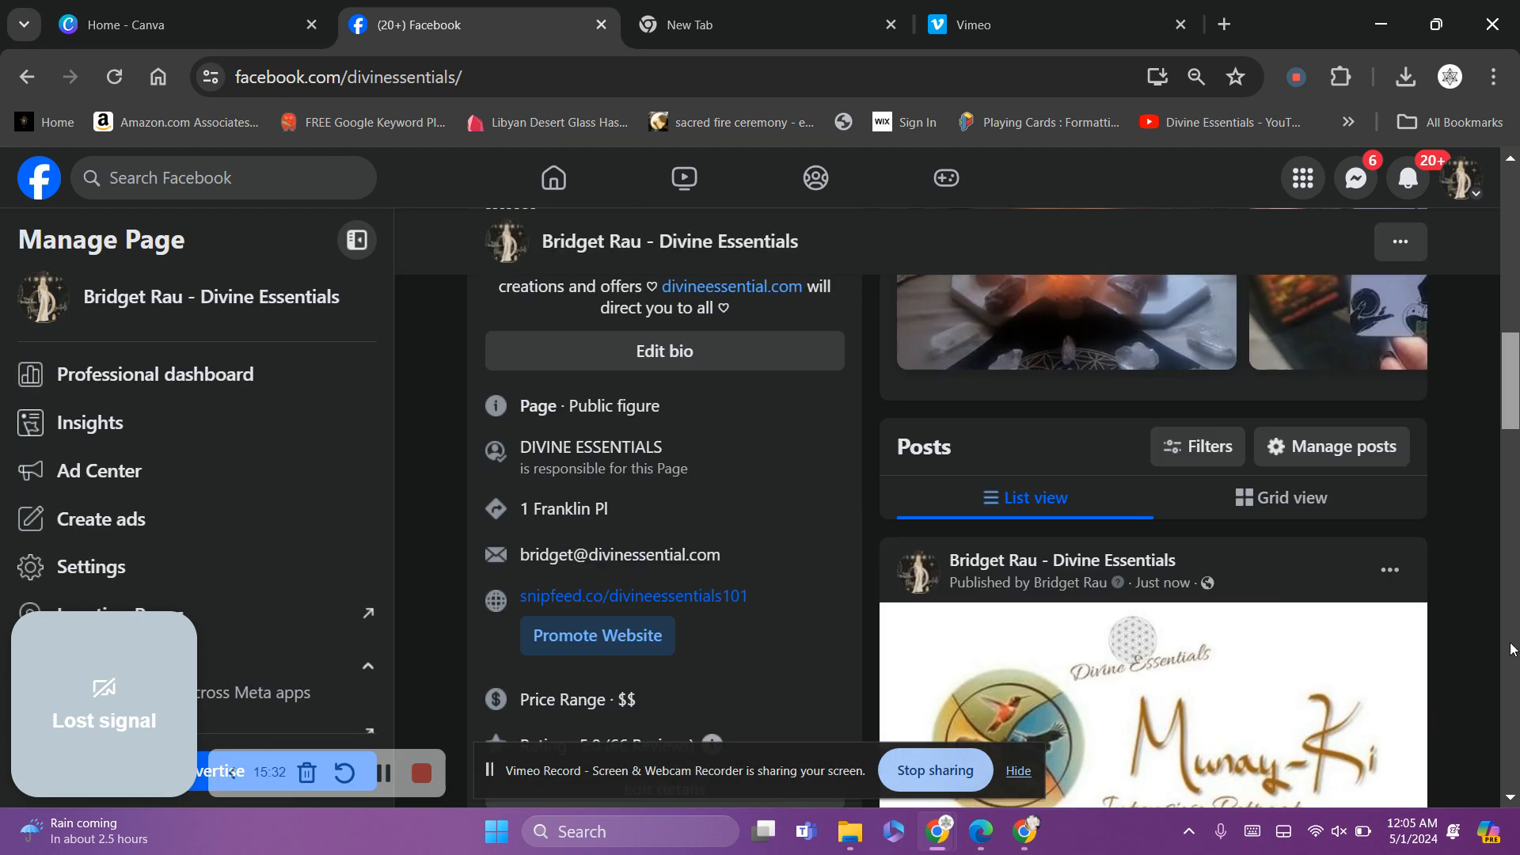
{"action": "scroll", "coordinate": [1512, 649], "scroll_direction": "down", "scroll_amount": 6}
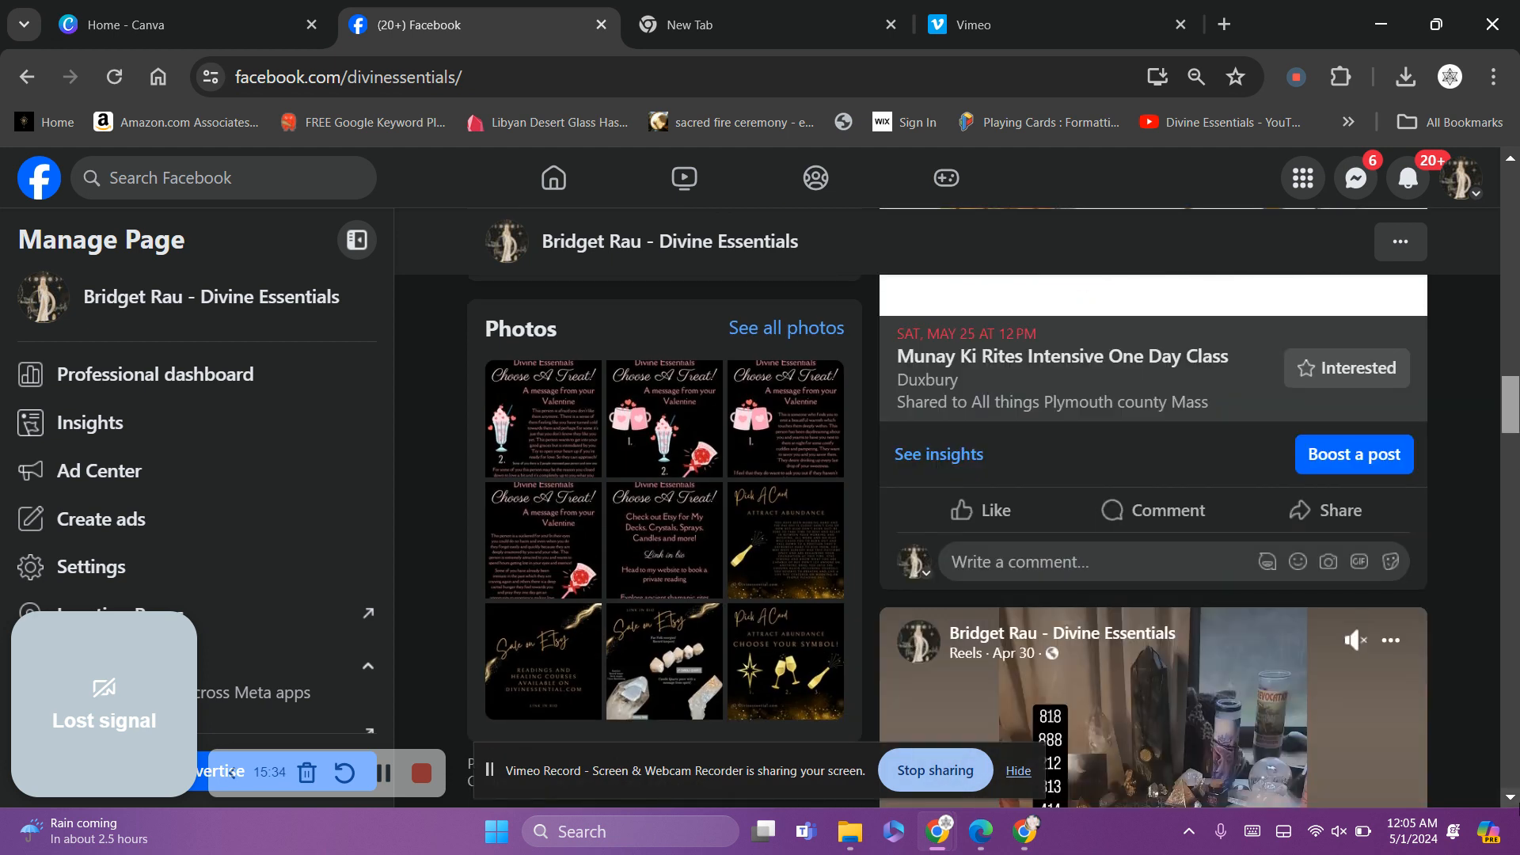
{"action": "scroll", "coordinate": [1514, 796], "scroll_direction": "up", "scroll_amount": 2}
{"action": "scroll", "coordinate": [1514, 795], "scroll_direction": "up", "scroll_amount": 5}
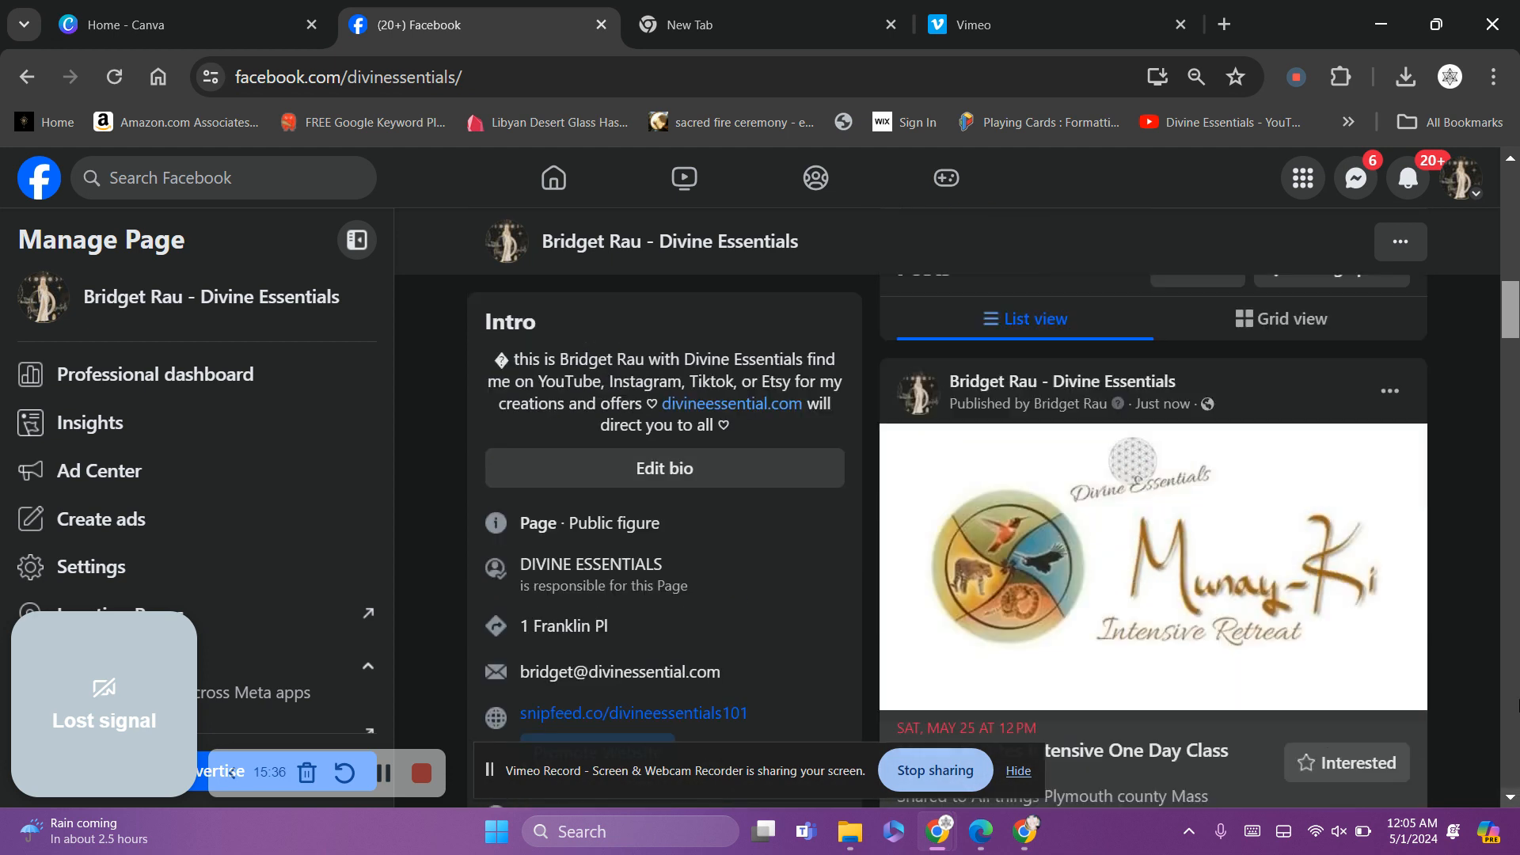
{"action": "scroll", "coordinate": [1515, 744], "scroll_direction": "down", "scroll_amount": 4}
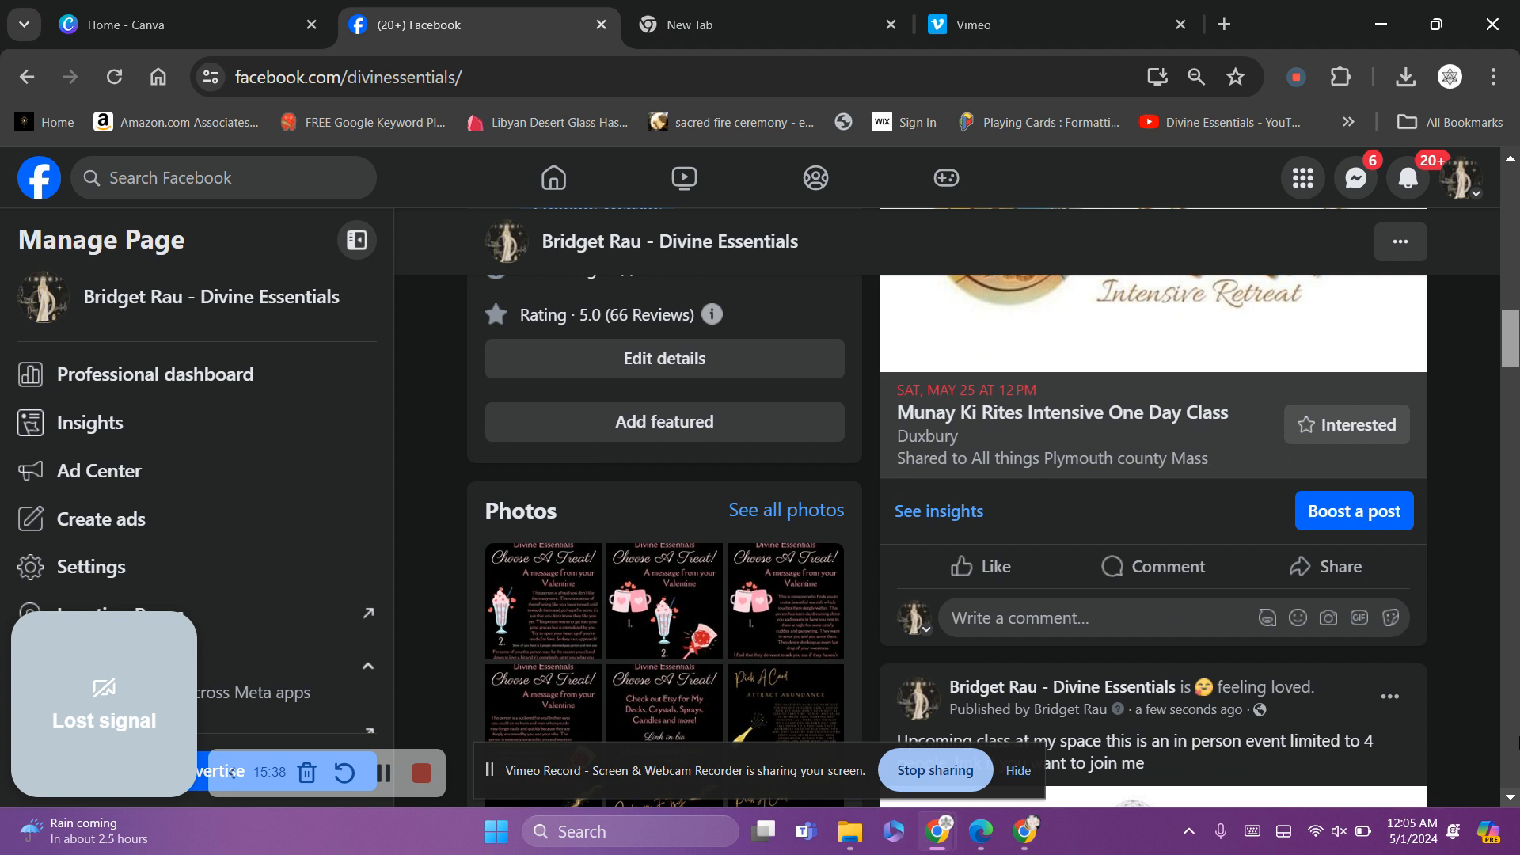
{"action": "scroll", "coordinate": [1512, 681], "scroll_direction": "up", "scroll_amount": 10}
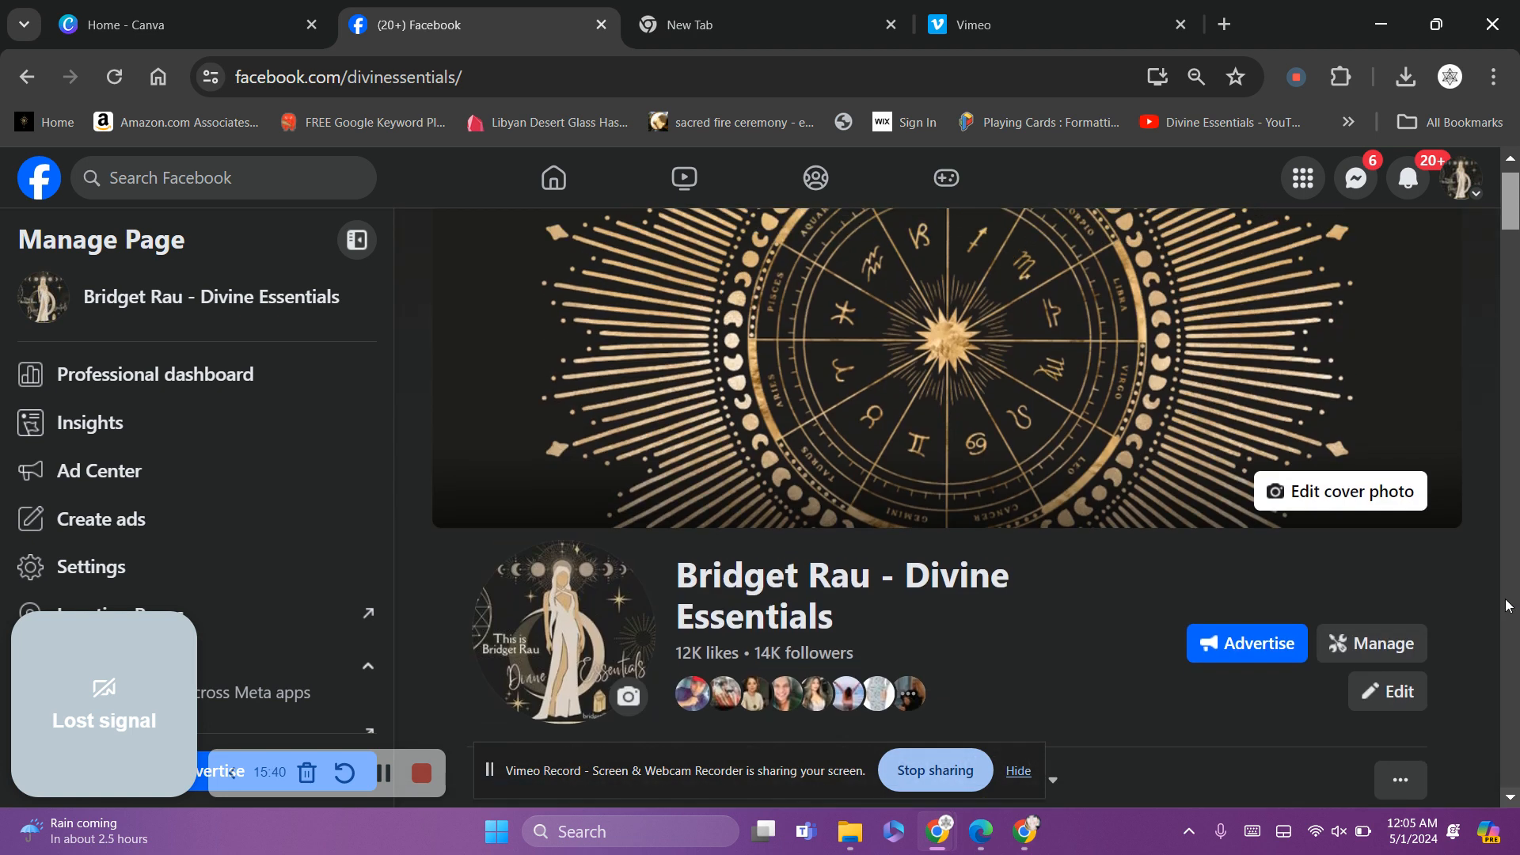
Switch from the Divine Essentials Page back to the personal profile and scroll through it
{"action": "left_click", "coordinate": [1459, 191]}
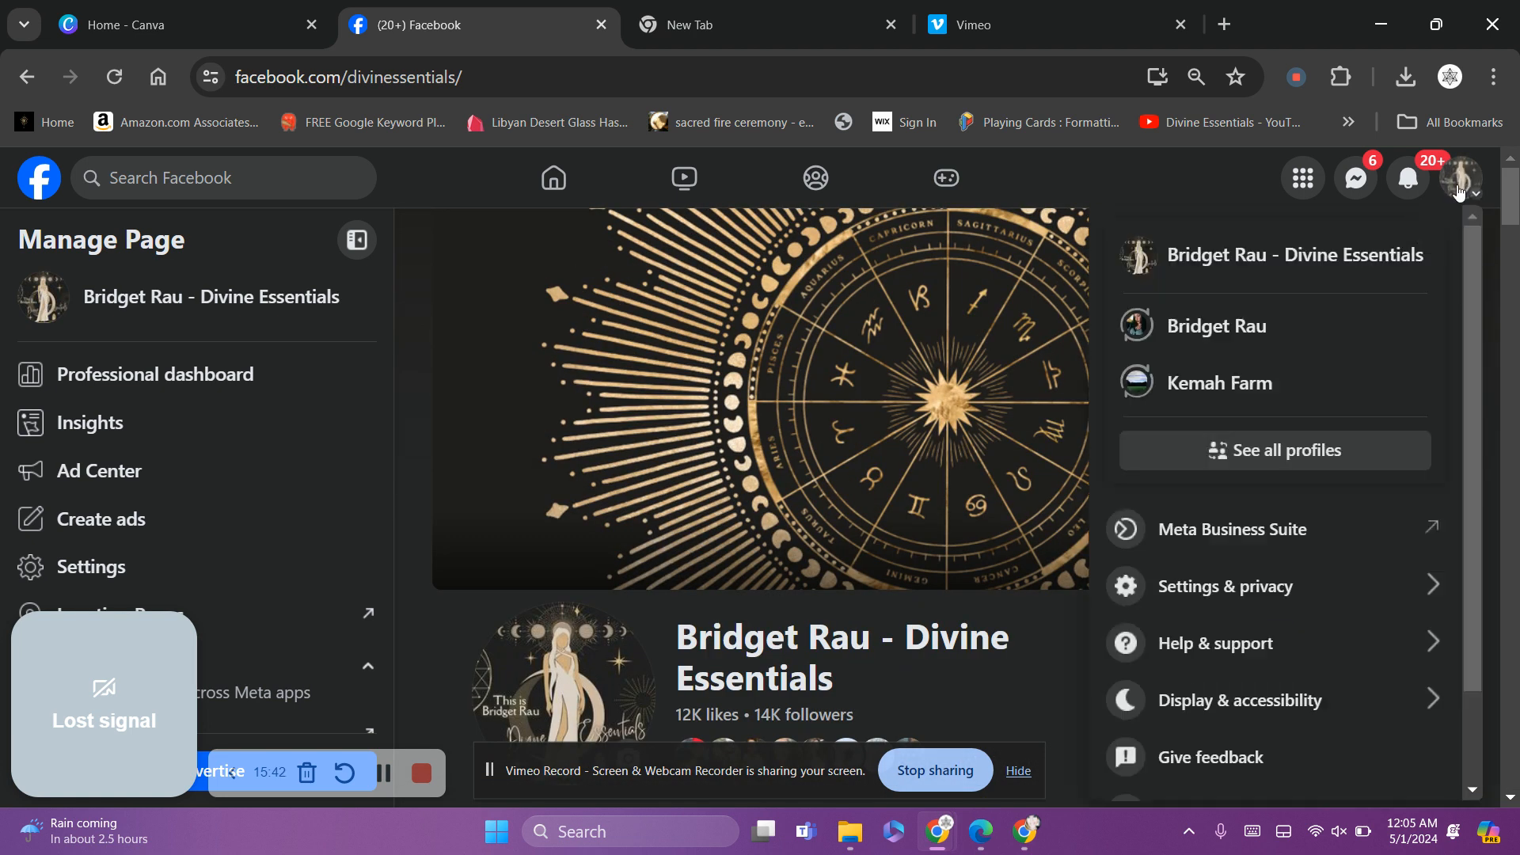
{"action": "left_click", "coordinate": [1164, 331]}
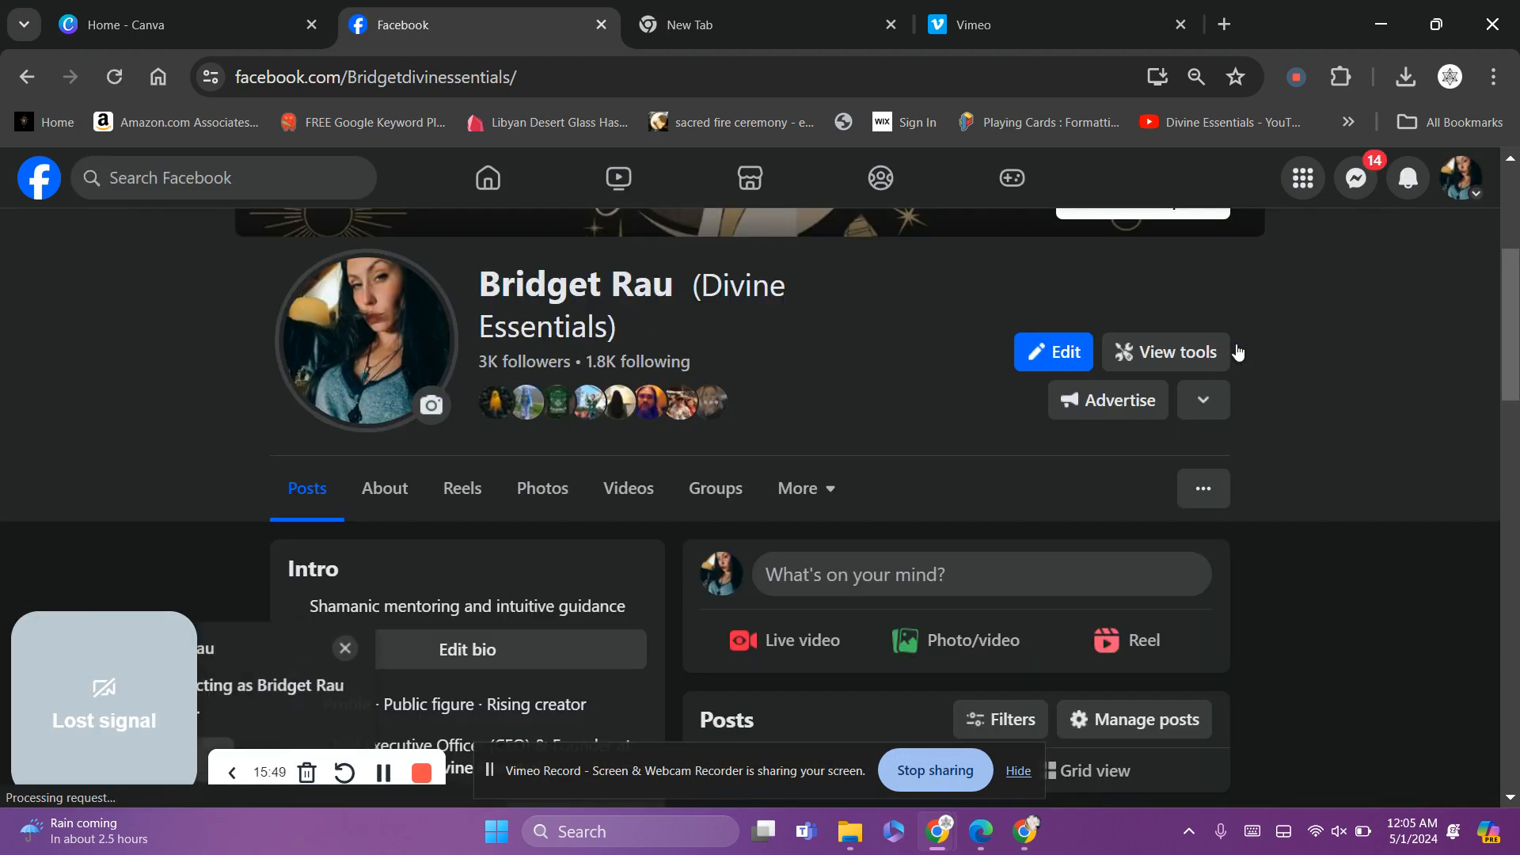
{"action": "left_click_drag", "start_coordinate": [1510, 311], "coordinate": [1517, 354]}
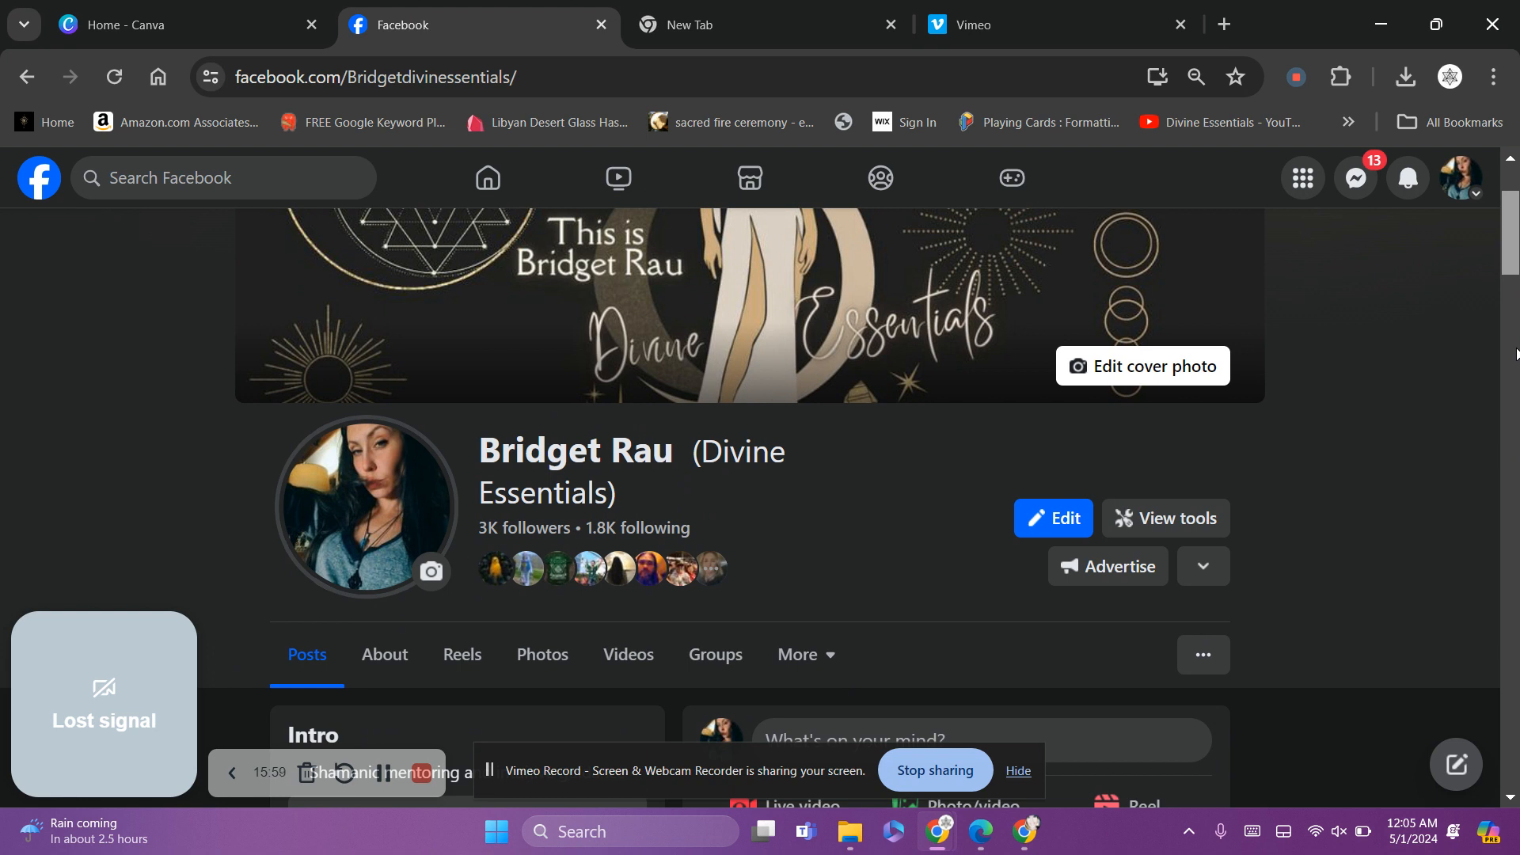
{"action": "left_click_drag", "start_coordinate": [1517, 354], "coordinate": [1517, 422]}
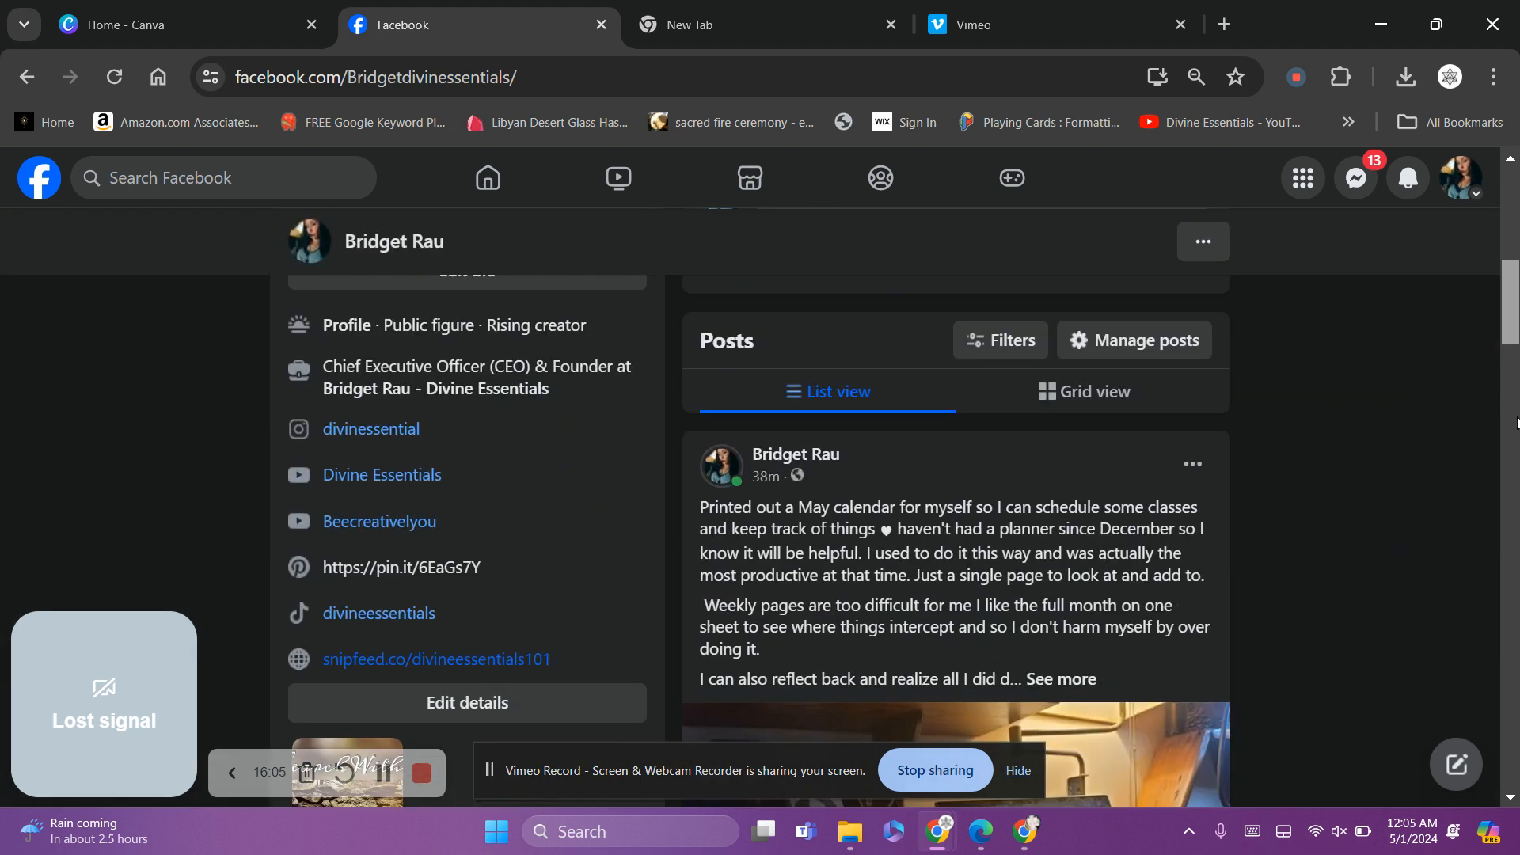
{"action": "left_click_drag", "start_coordinate": [1517, 422], "coordinate": [1517, 453]}
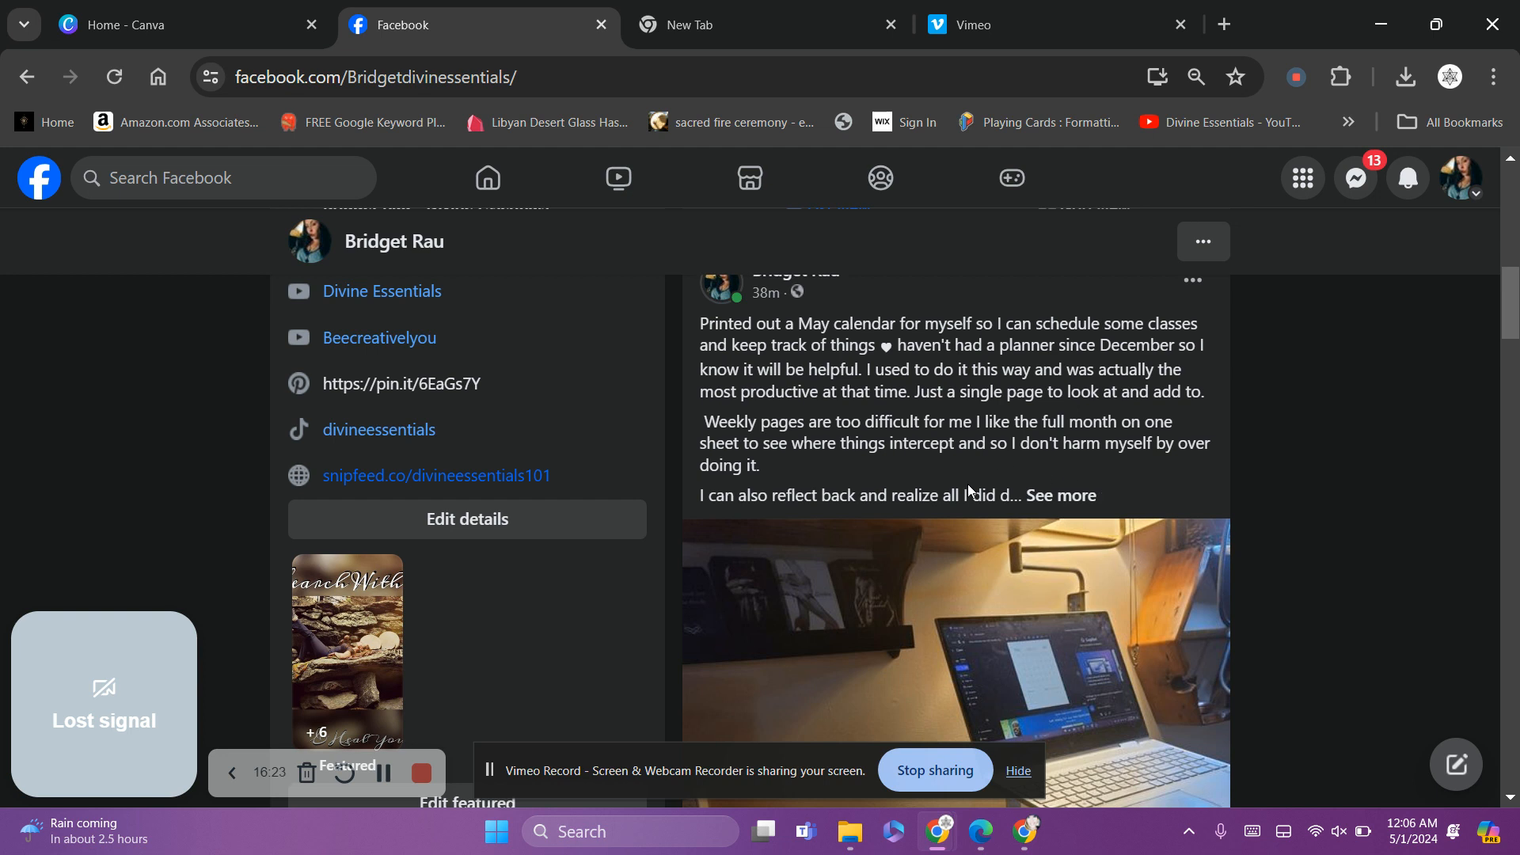
{"action": "left_click_drag", "start_coordinate": [1517, 325], "coordinate": [1518, 243]}
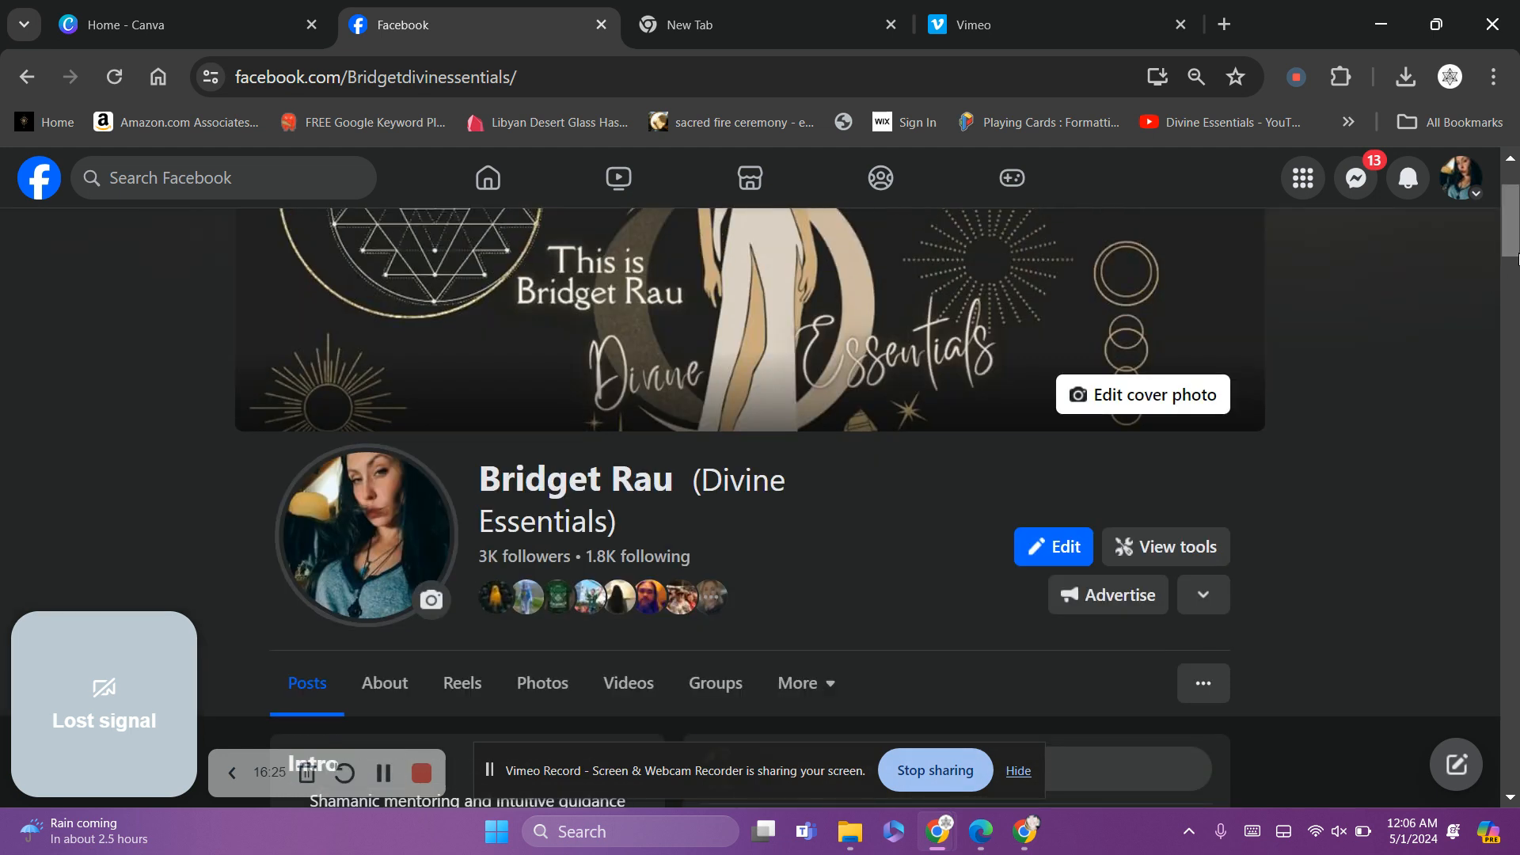
{"action": "scroll", "coordinate": [941, 506], "scroll_direction": "down", "scroll_amount": 4}
{"action": "left_click", "coordinate": [940, 507]}
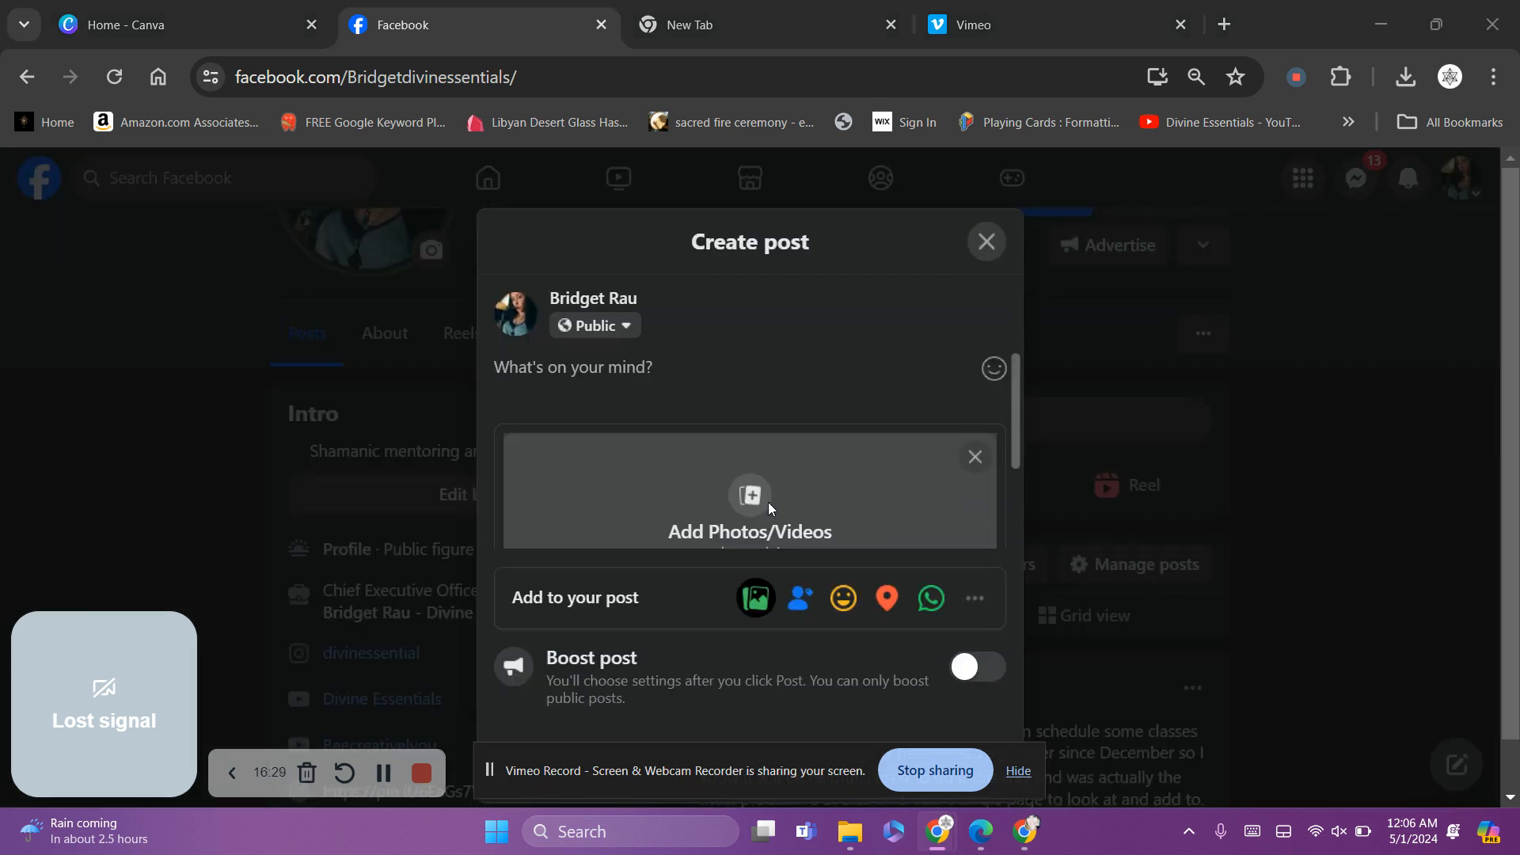
{"action": "left_click", "coordinate": [768, 502]}
{"action": "left_click", "coordinate": [303, 299]}
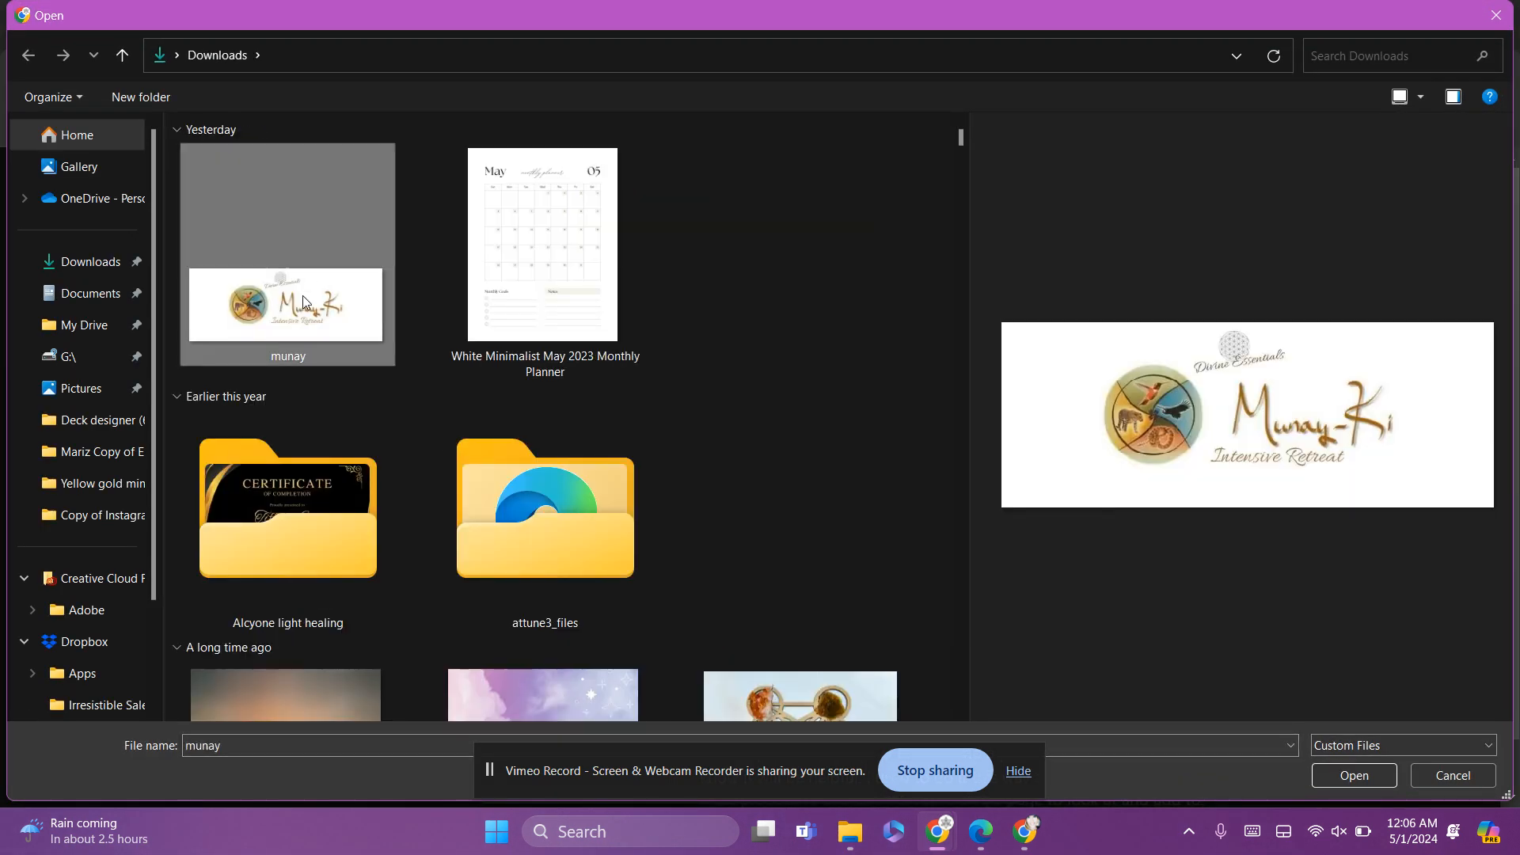
{"action": "left_click", "coordinate": [1356, 781]}
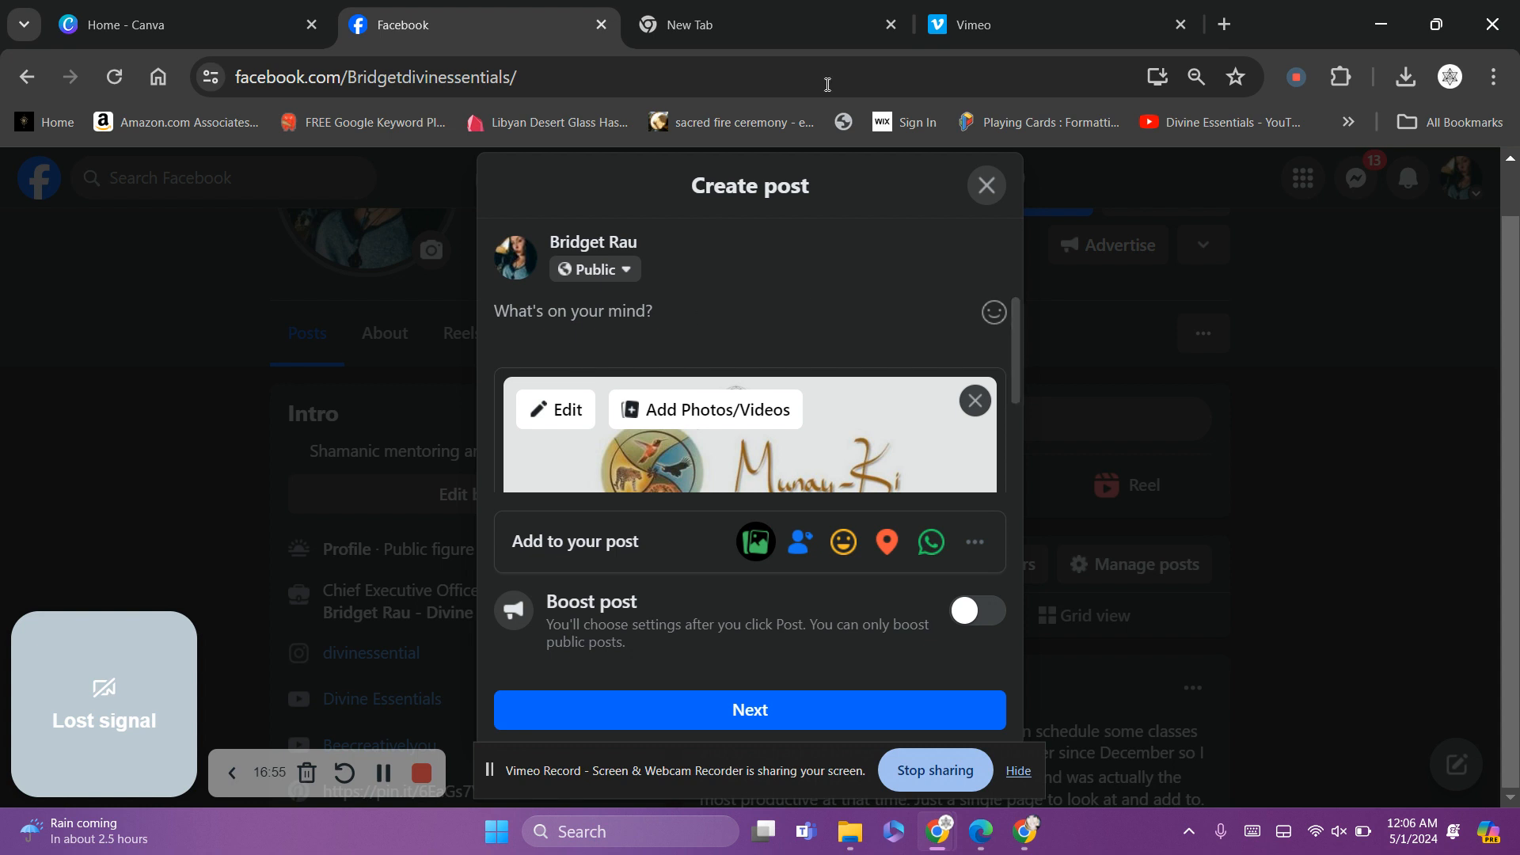
{"action": "left_click", "coordinate": [987, 188]}
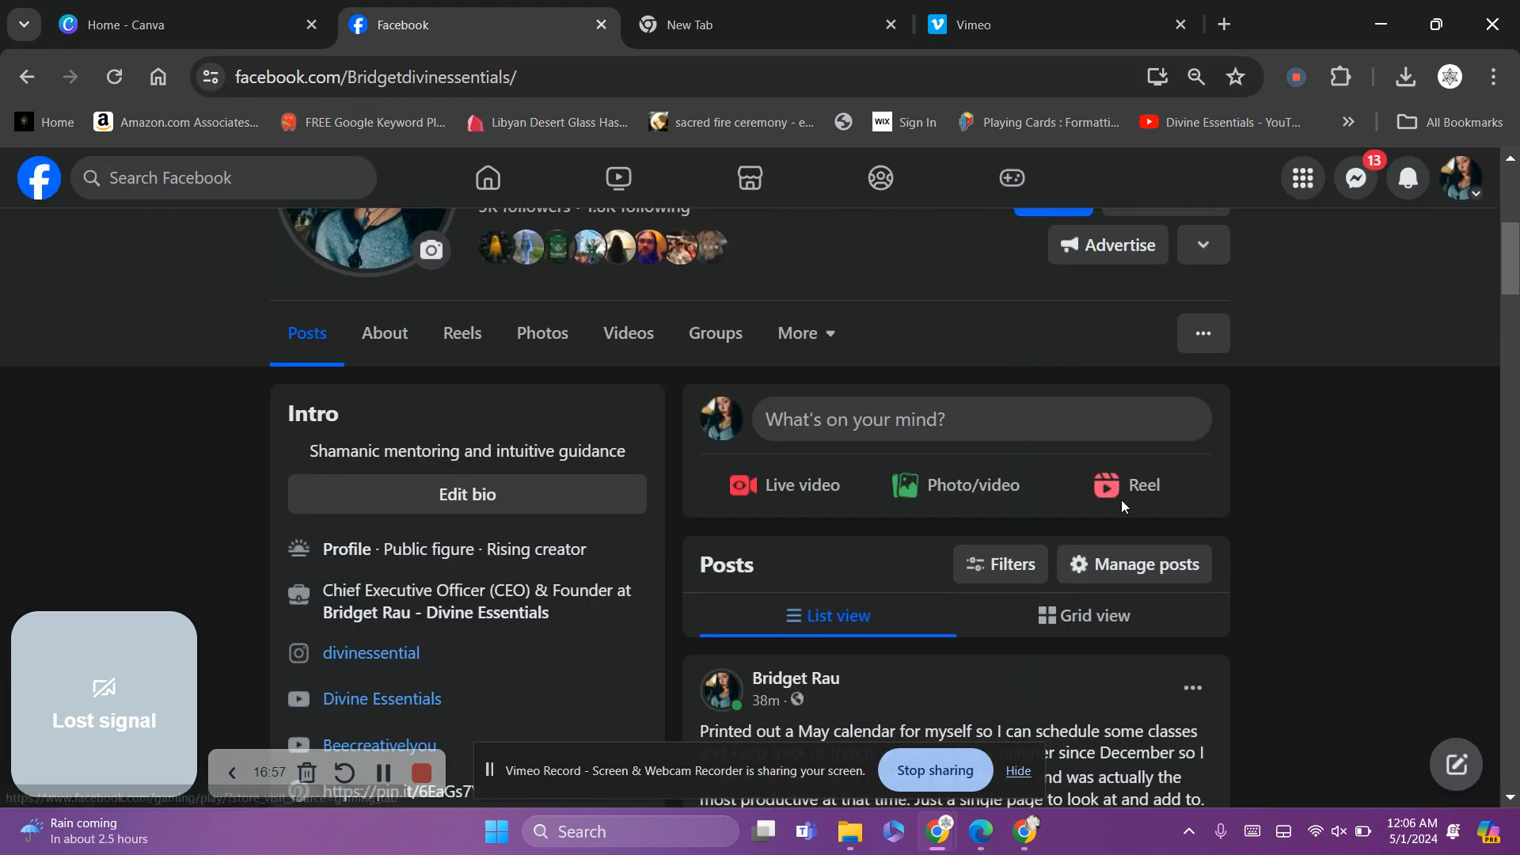
{"action": "mouse_move", "coordinate": [1511, 293]}
{"action": "left_mouse_down"}
{"action": "mouse_move", "coordinate": [1517, 403]}
{"action": "mouse_move", "coordinate": [1518, 253]}
{"action": "mouse_move", "coordinate": [1519, 304]}
{"action": "left_mouse_up"}
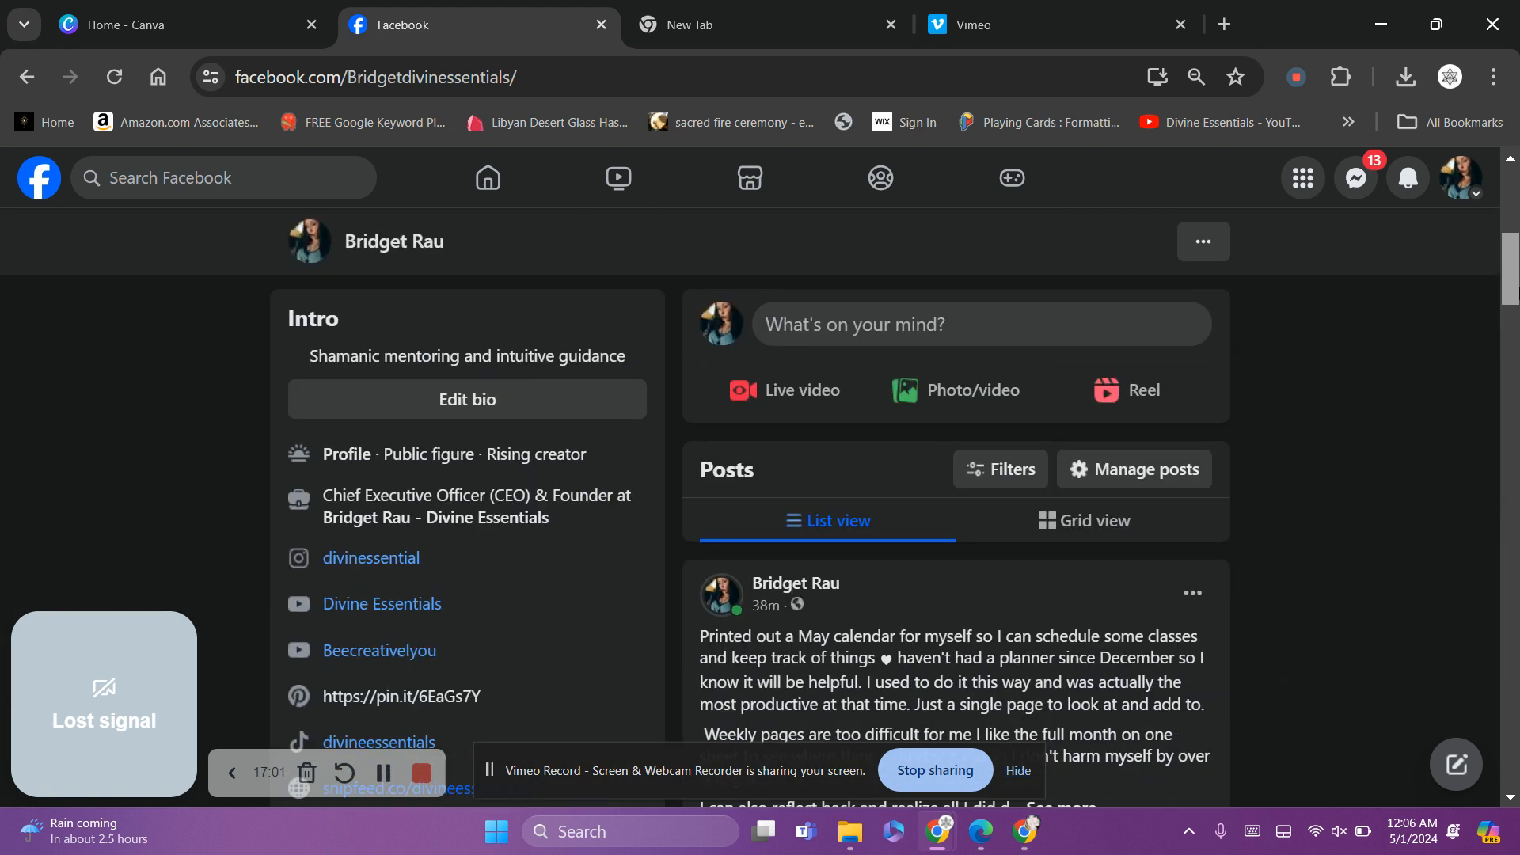